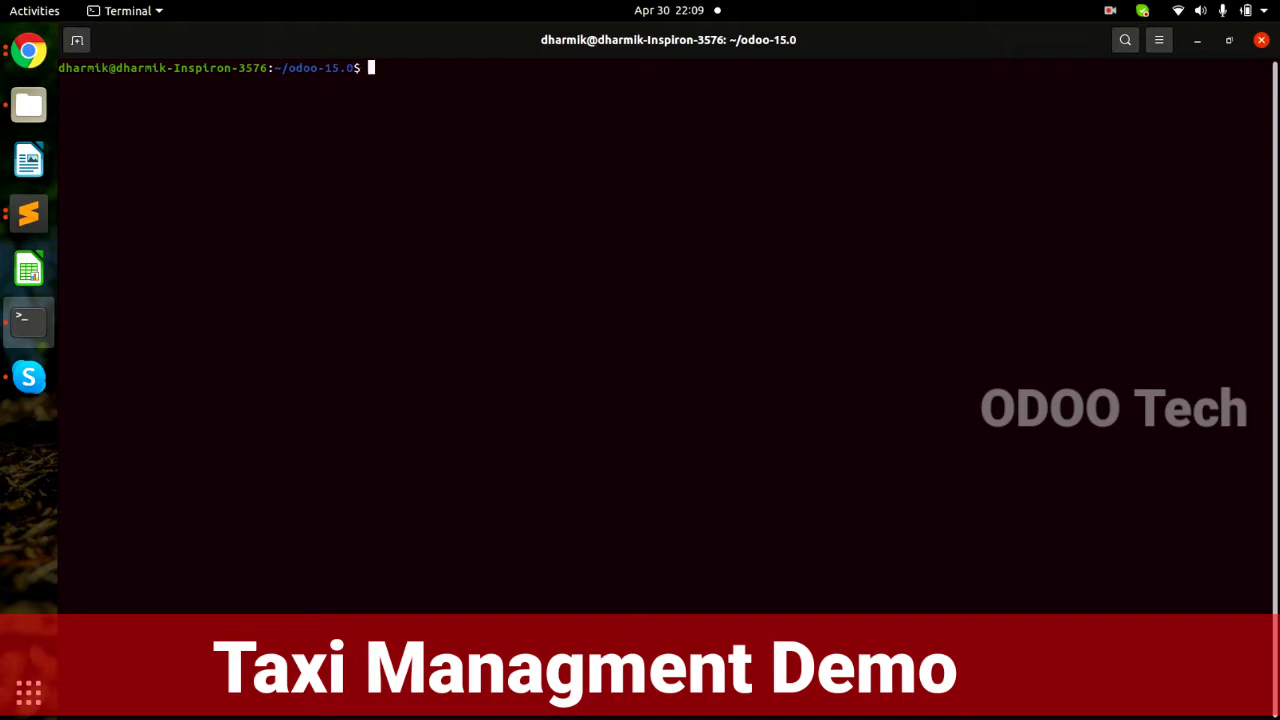
Rerun python3 ./odoo-bin with -d db_taxi_demo and --xmlrpc-port=8090, and watch the database initialise.
key(Up)
key(Up)
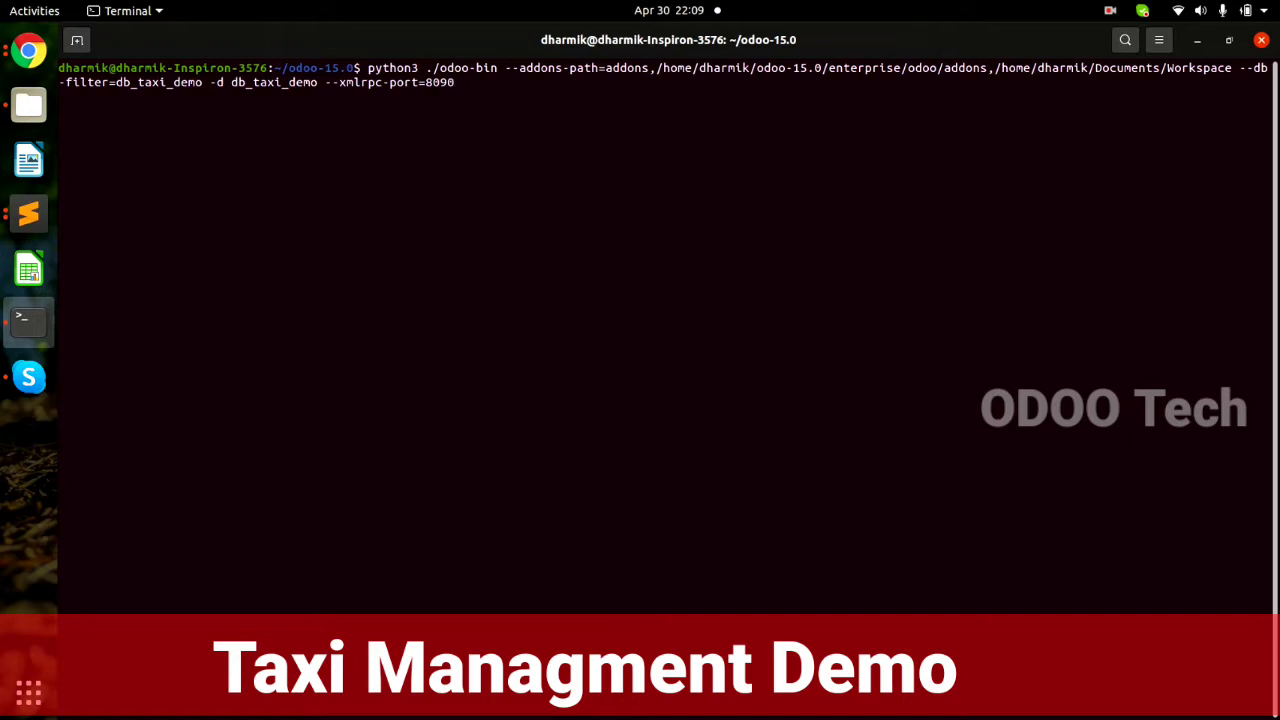
double_click(130, 83)
click(274, 83)
double_click(274, 83)
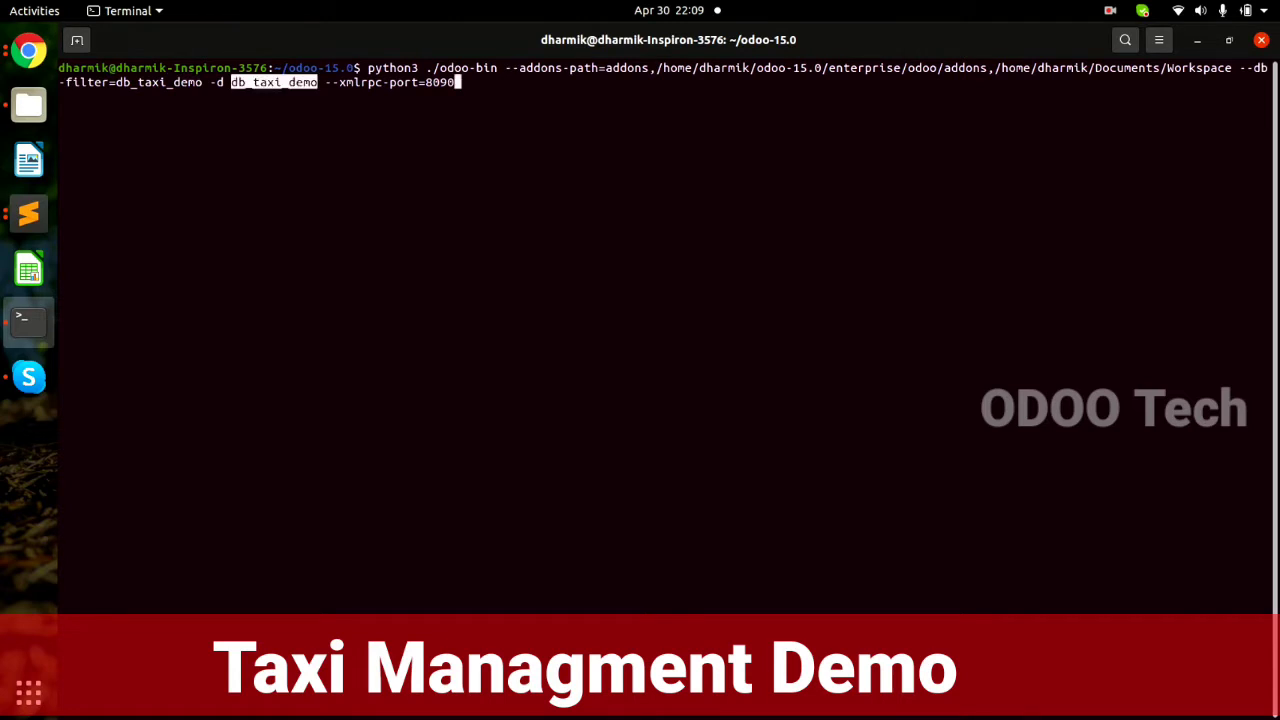
double_click(372, 83)
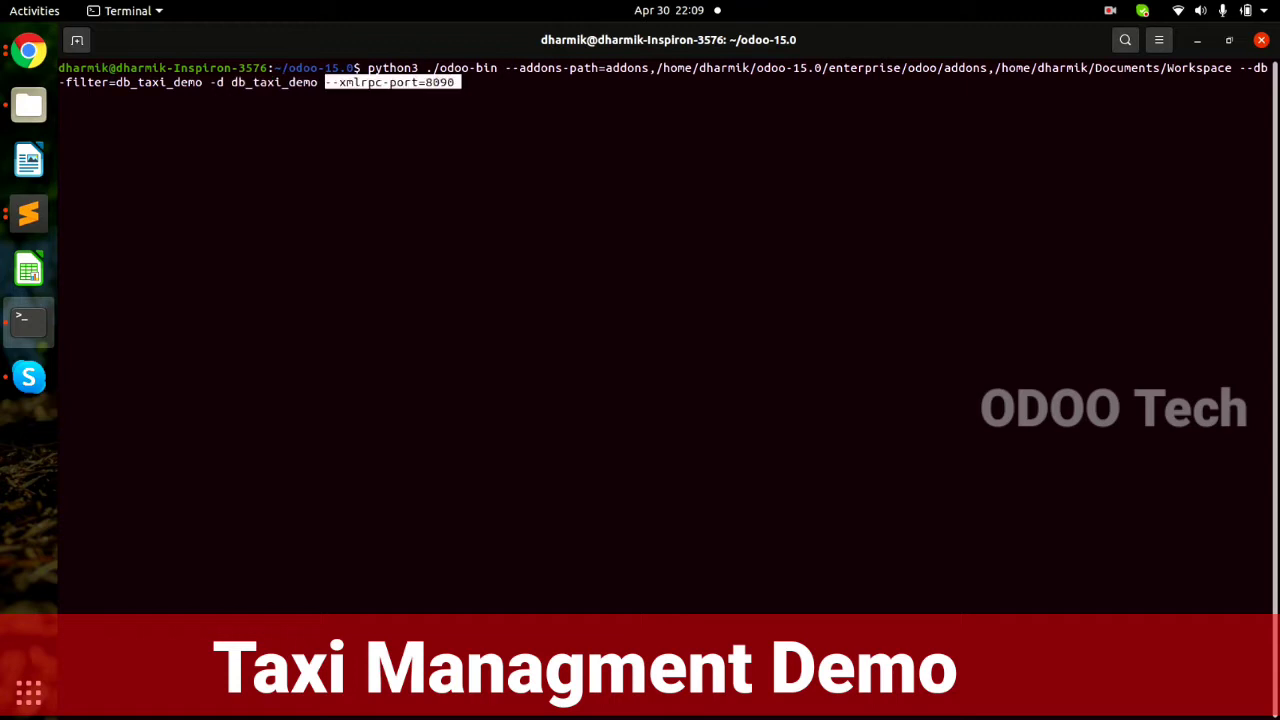
key(Return)
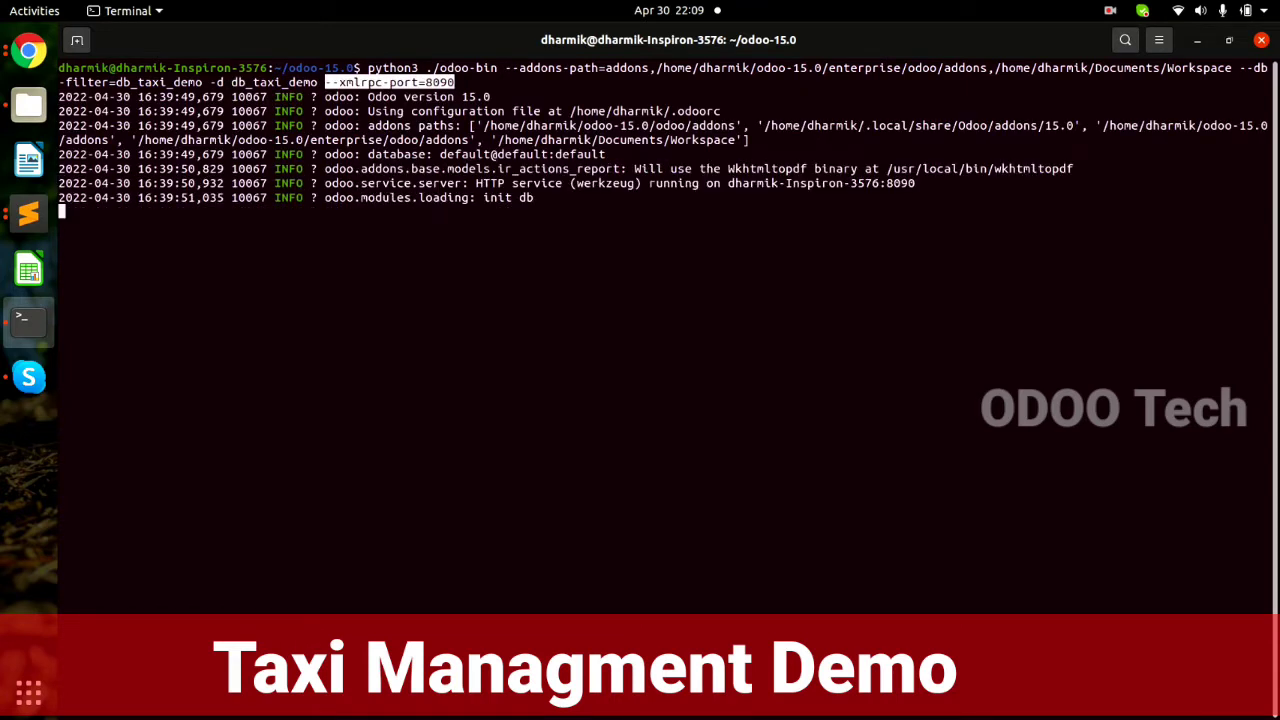
drag(484, 198, 534, 198)
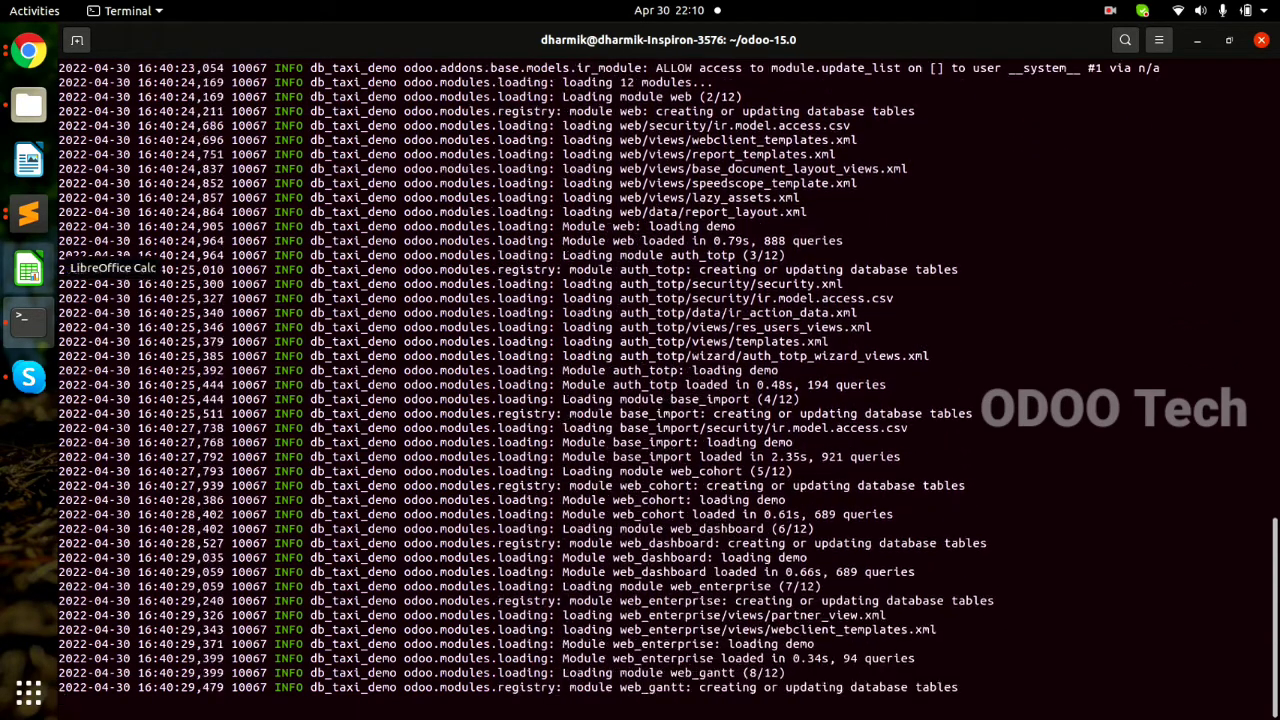
click(28, 213)
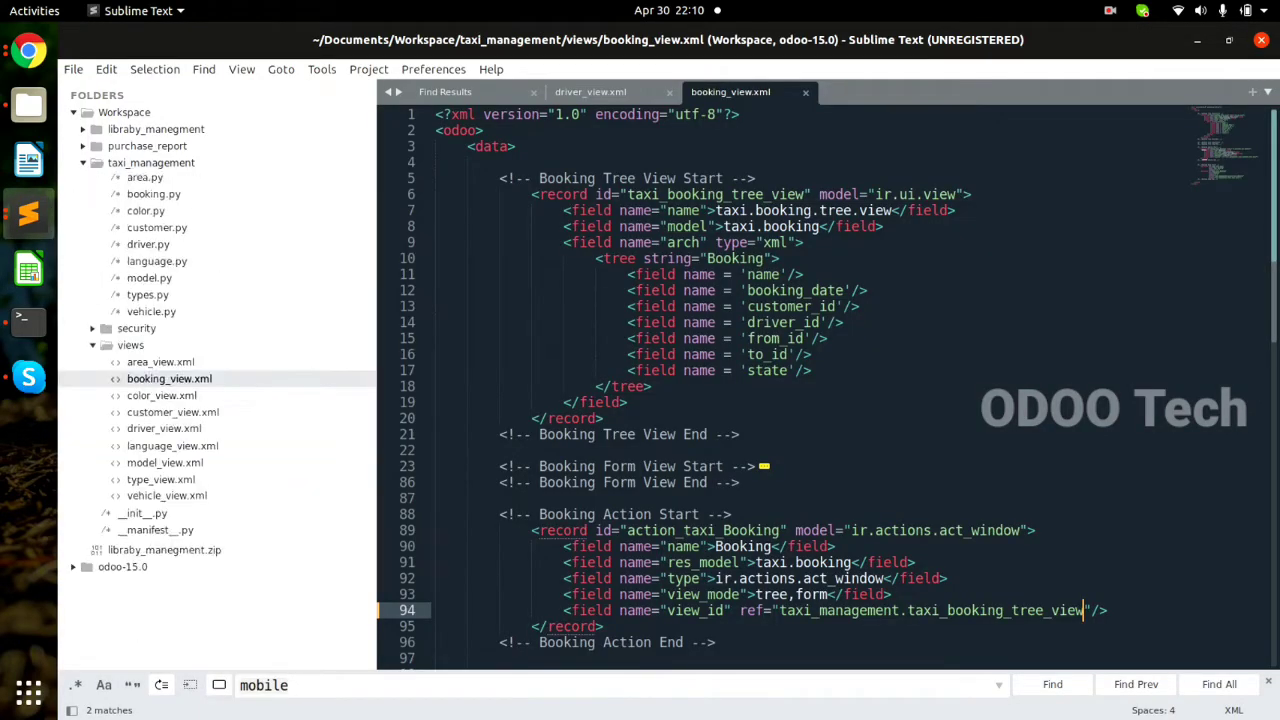
Close the open view files and open taxi_management/security/ir.model.access.csv.
click(134, 197)
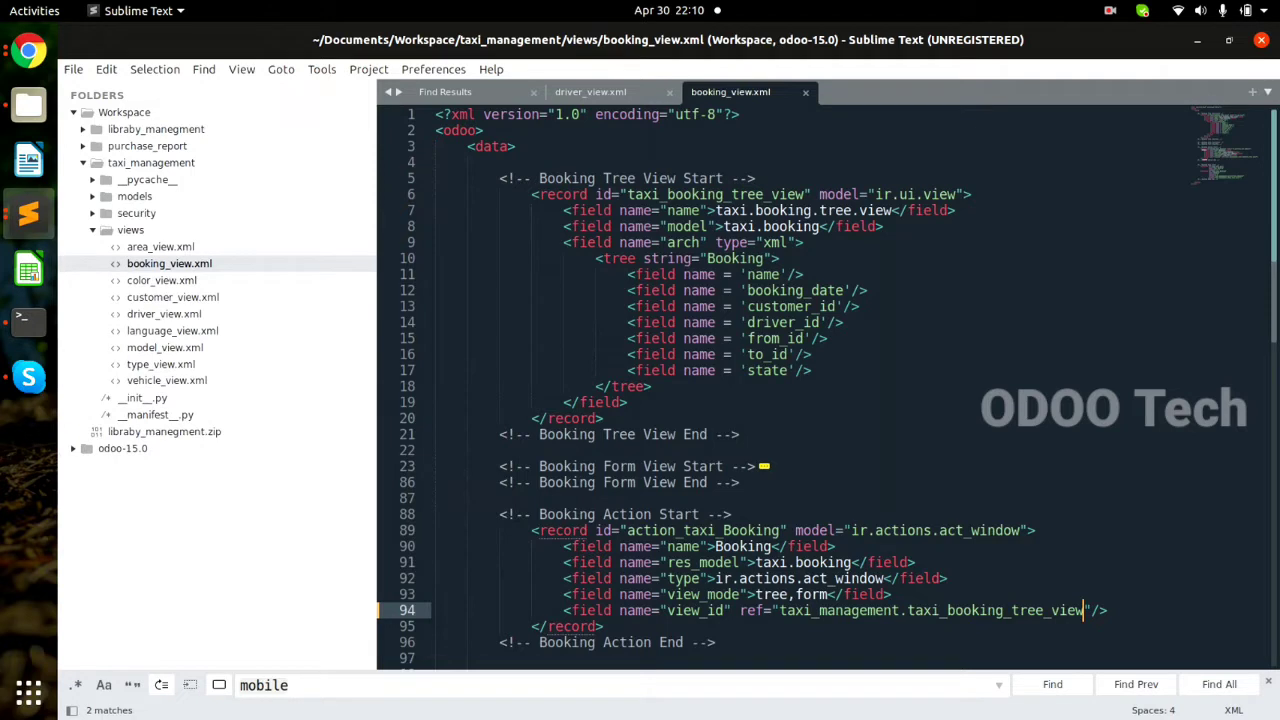
click(130, 230)
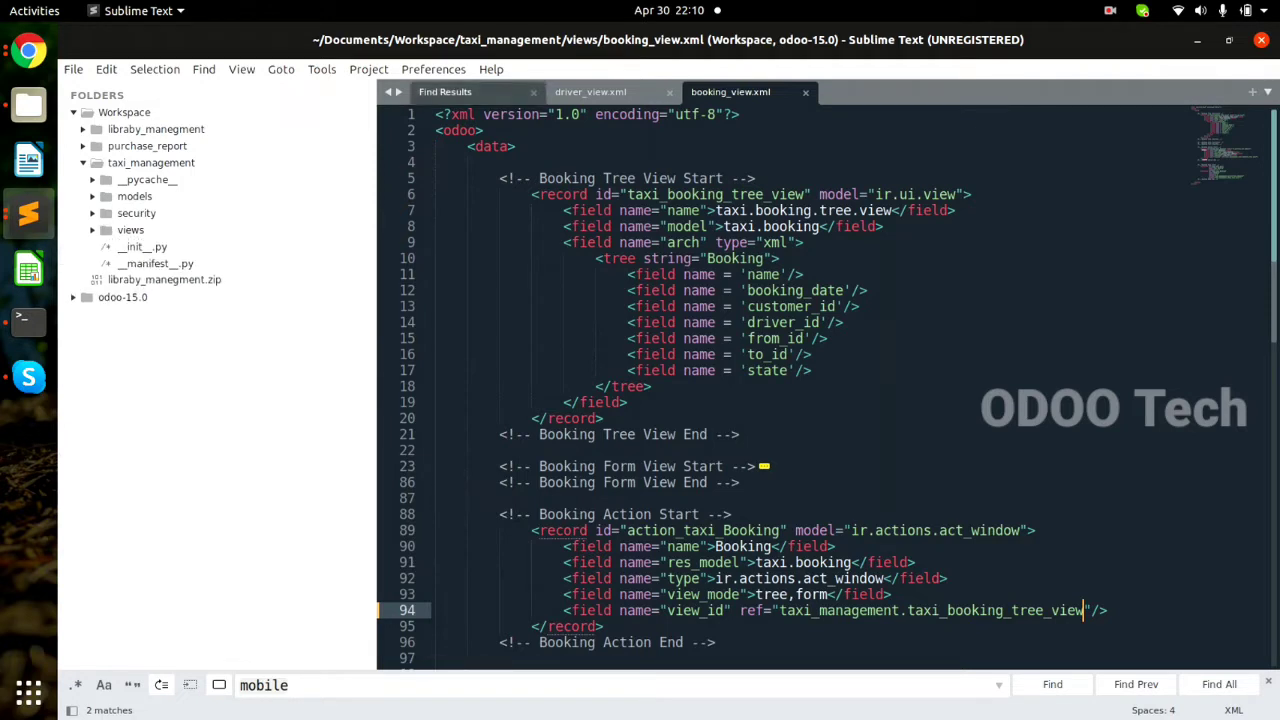
key(ctrl+w)
key(ctrl+w)
key(ctrl+w)
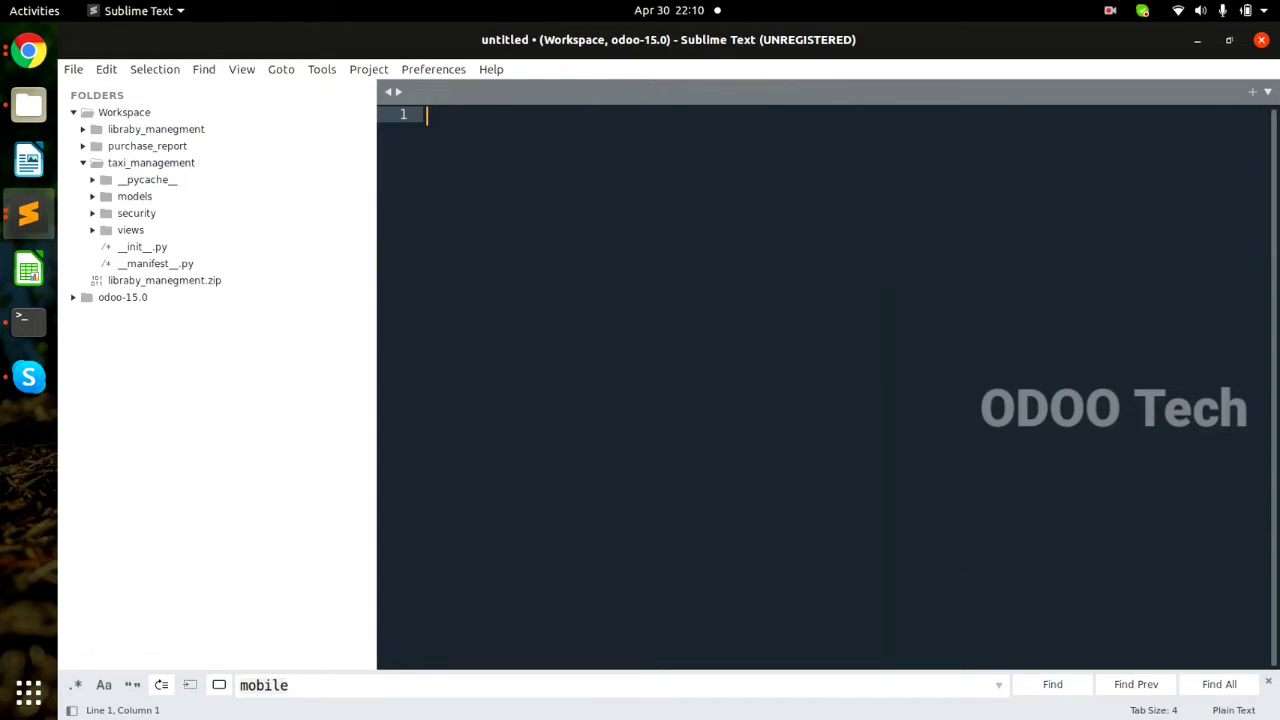
click(134, 197)
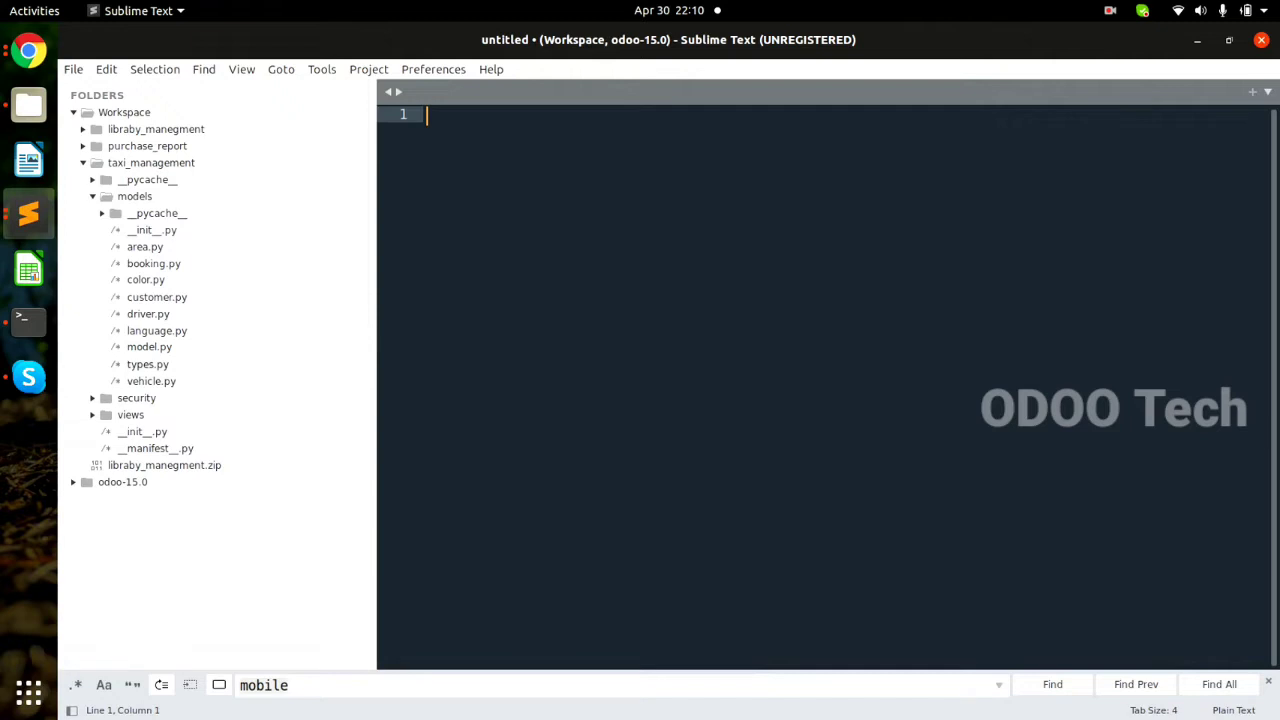
click(136, 398)
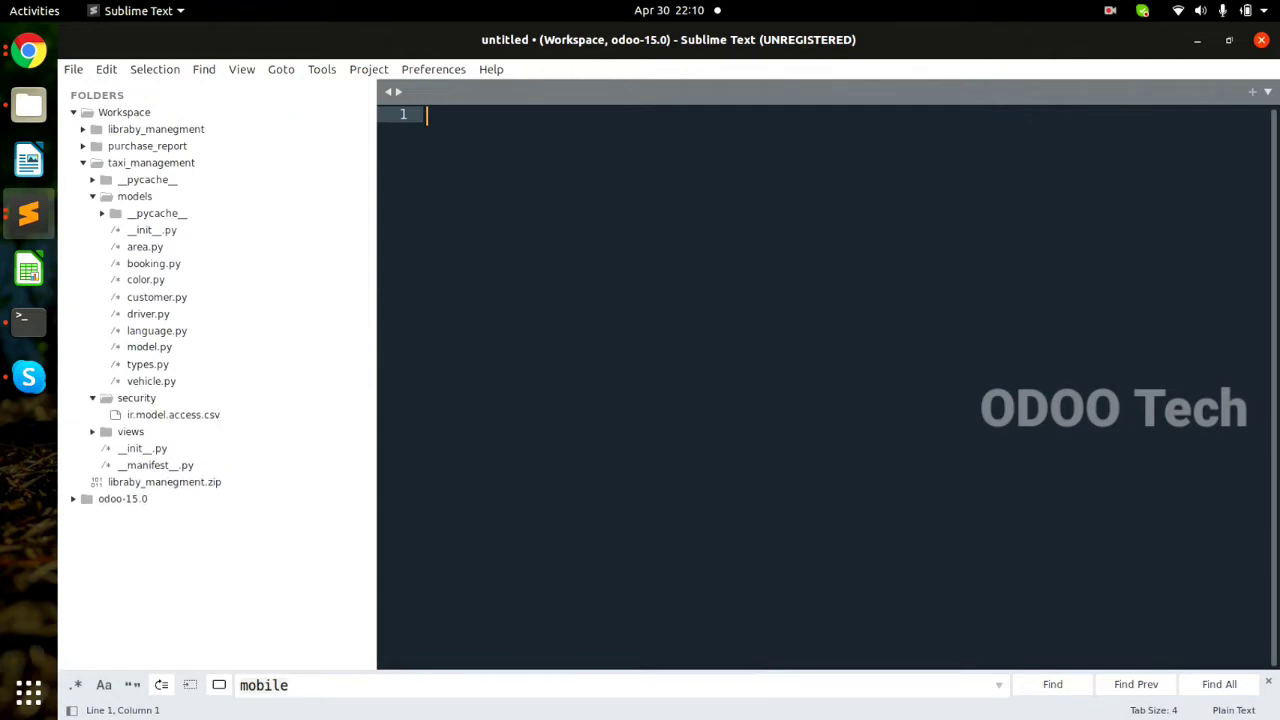
click(173, 415)
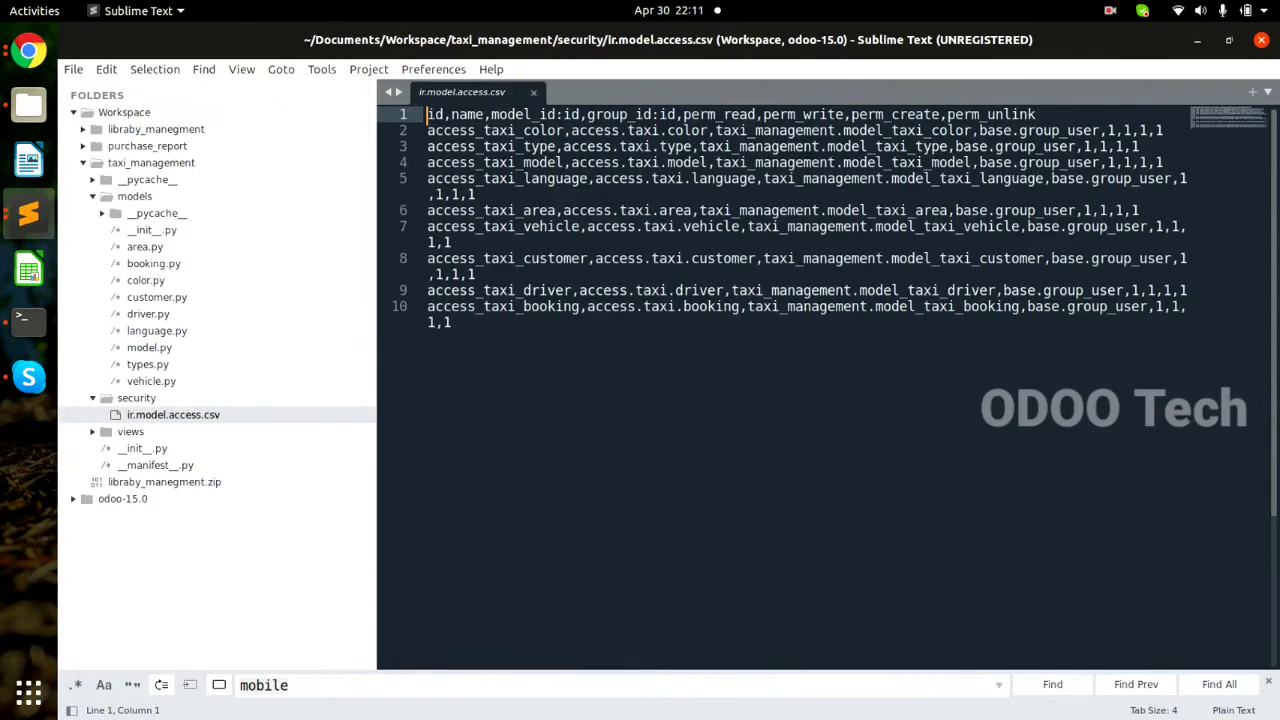
Review the access rules on lines 2–10, collapse the sidebar folders, and return to the server log.
drag(428, 130, 520, 328)
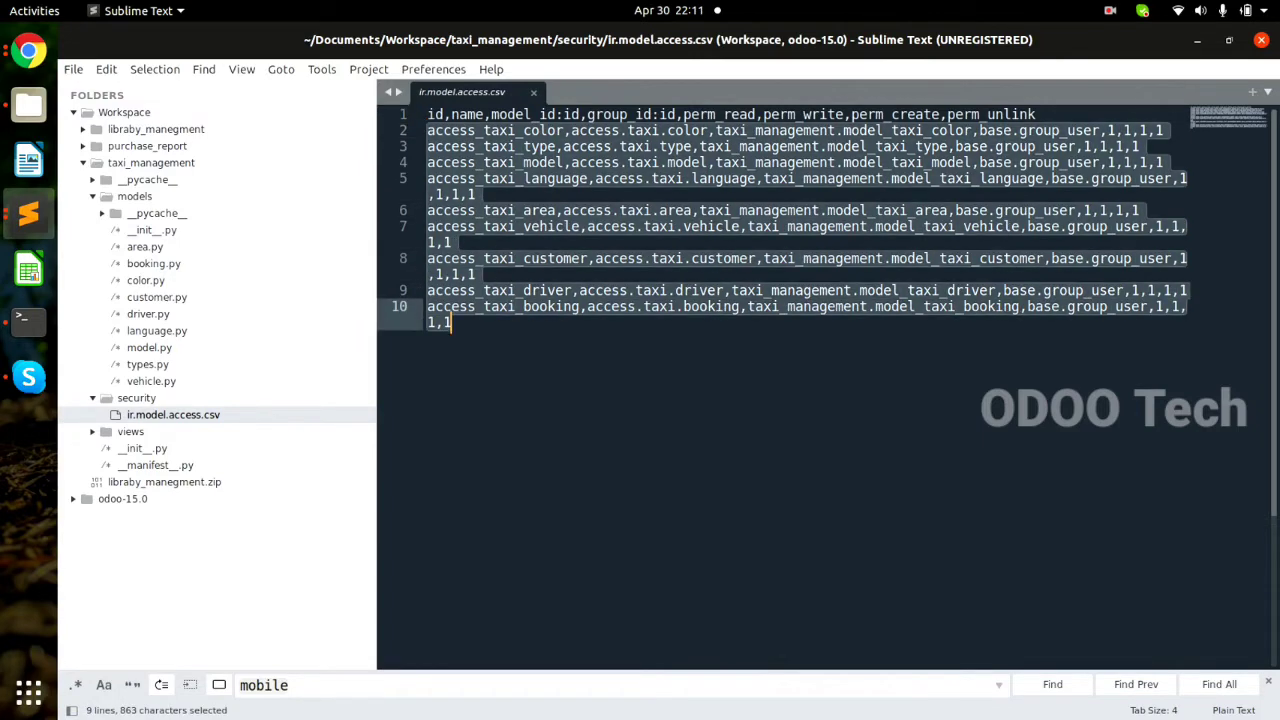
click(520, 330)
click(134, 197)
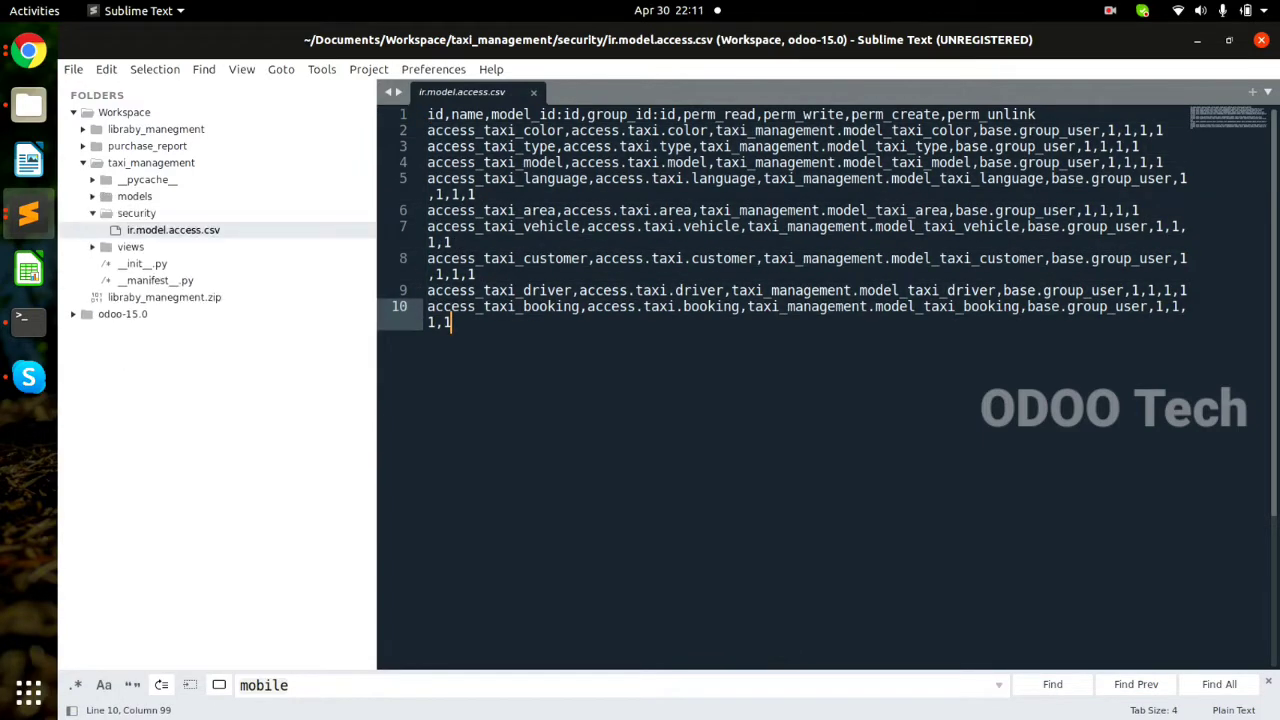
click(136, 213)
click(130, 230)
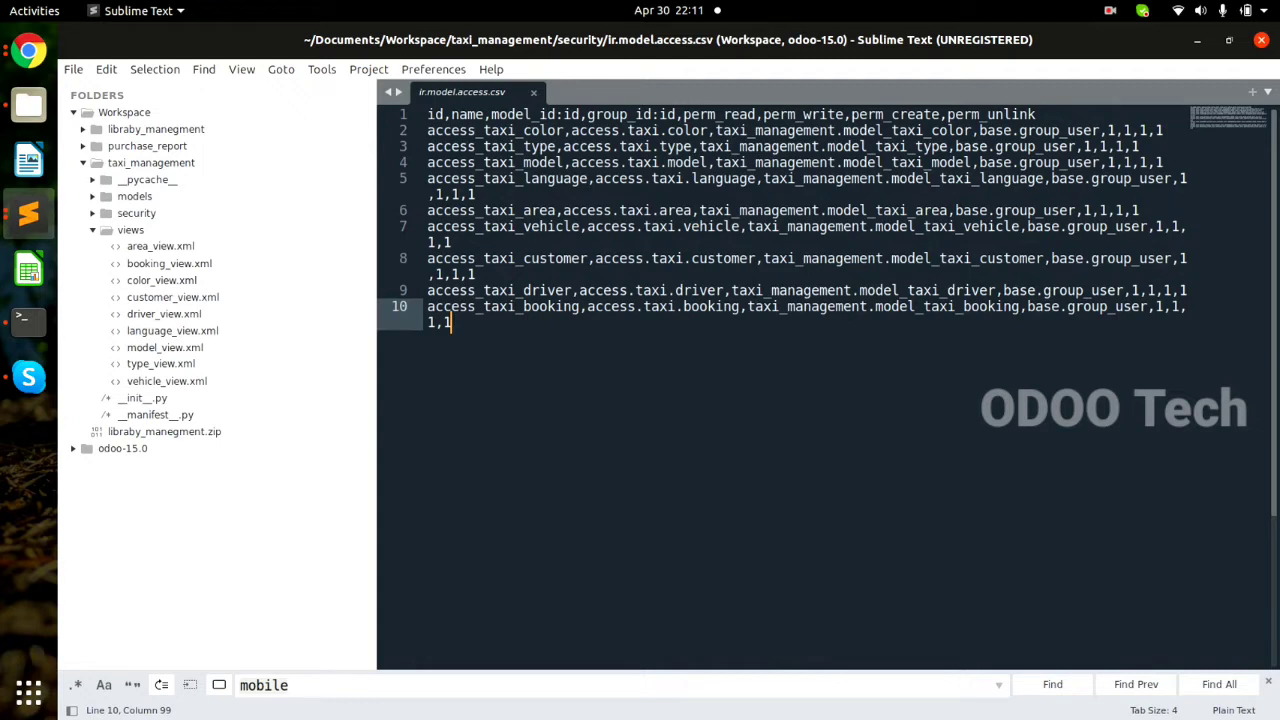
key(alt+Tab)
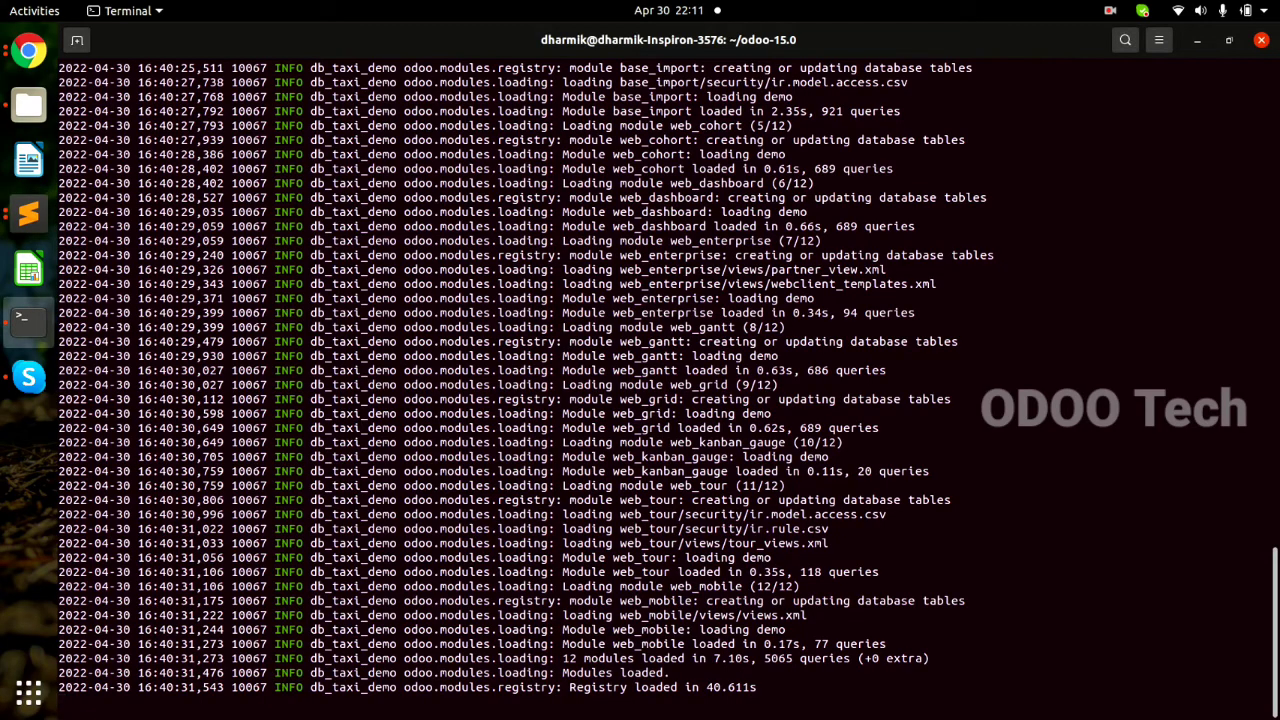
Load localhost:8090 in Chrome and log in as administrator to db_taxi_demo.
drag(569, 687, 1200, 688)
key(alt+Tab)
key(alt+Tab)
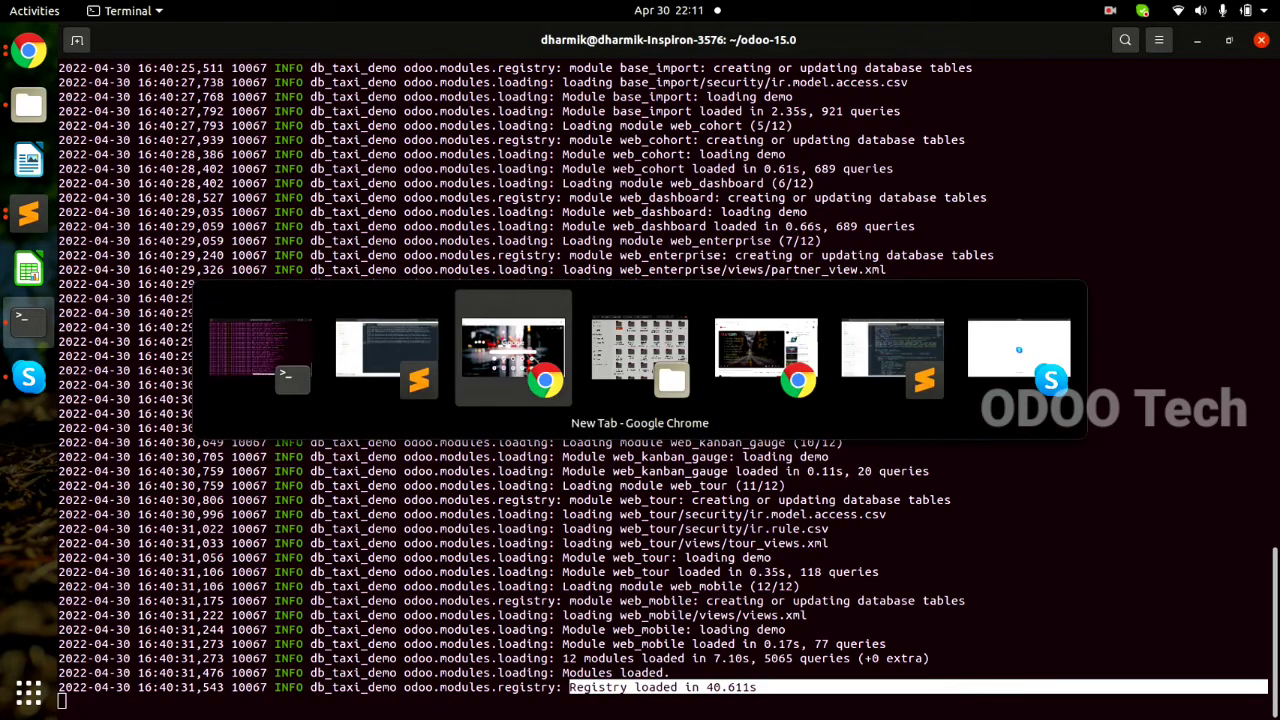
text(lo)
key(Return)
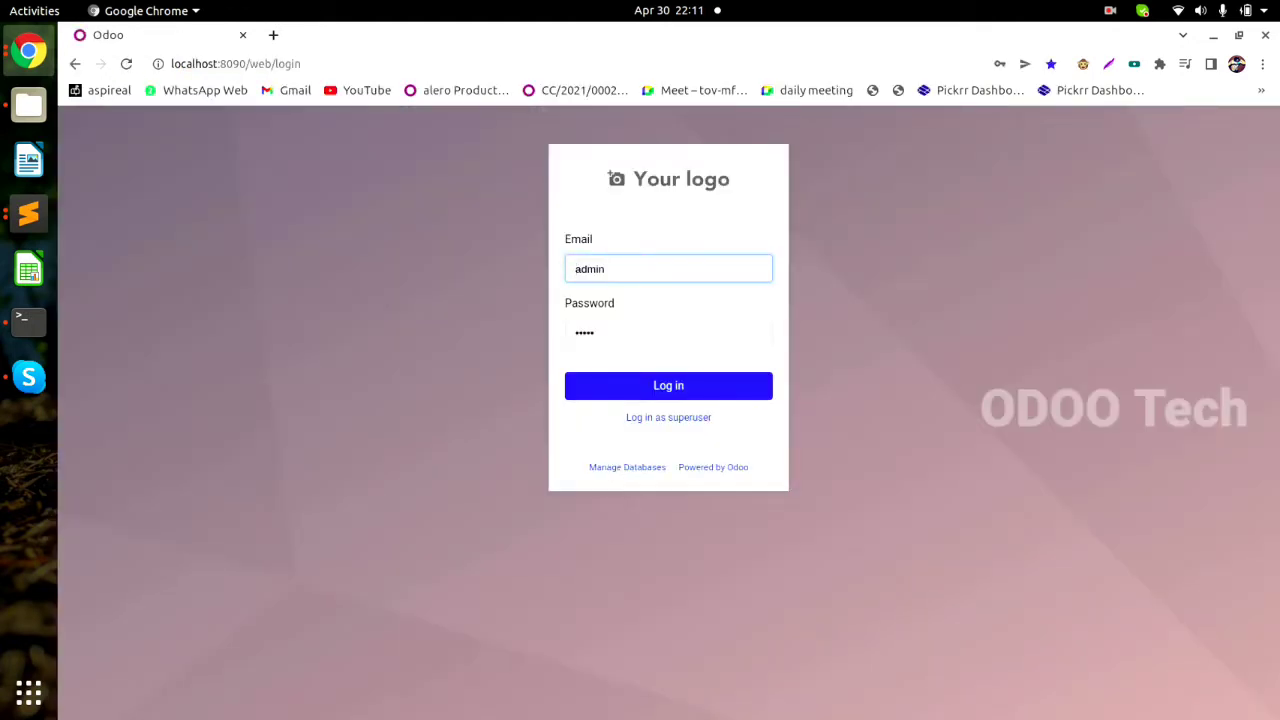
key(Return)
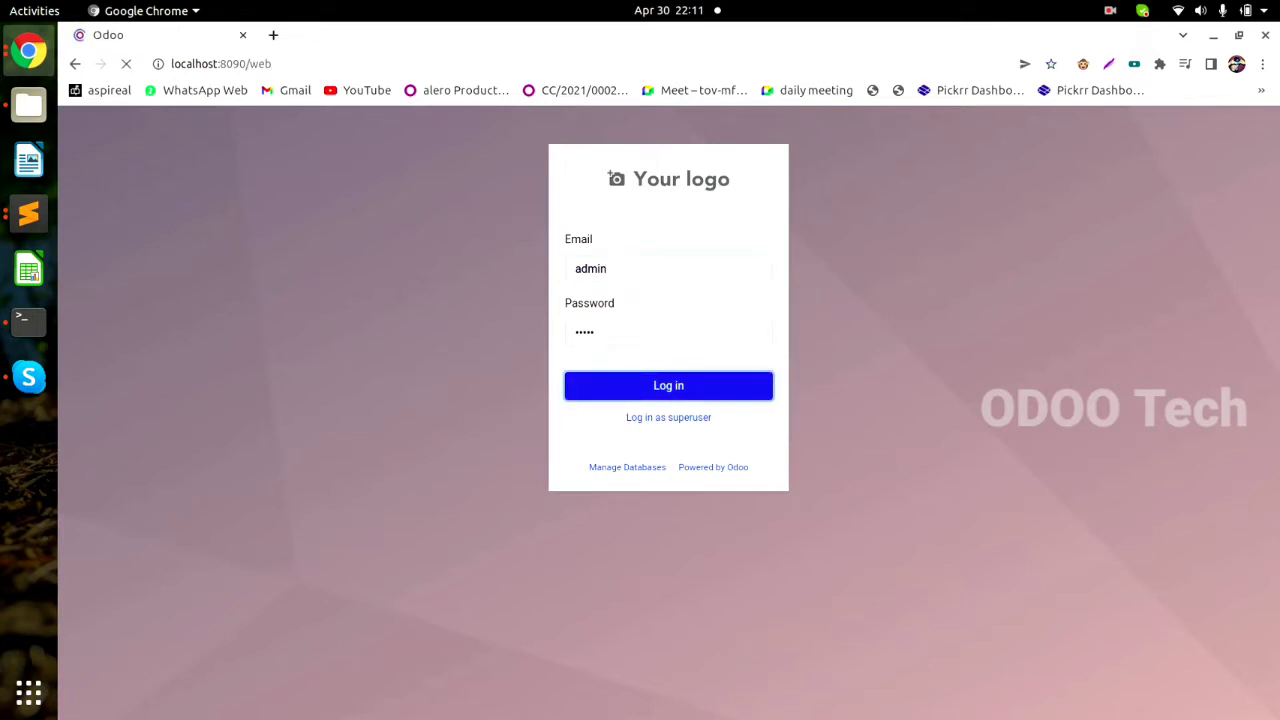
click(678, 303)
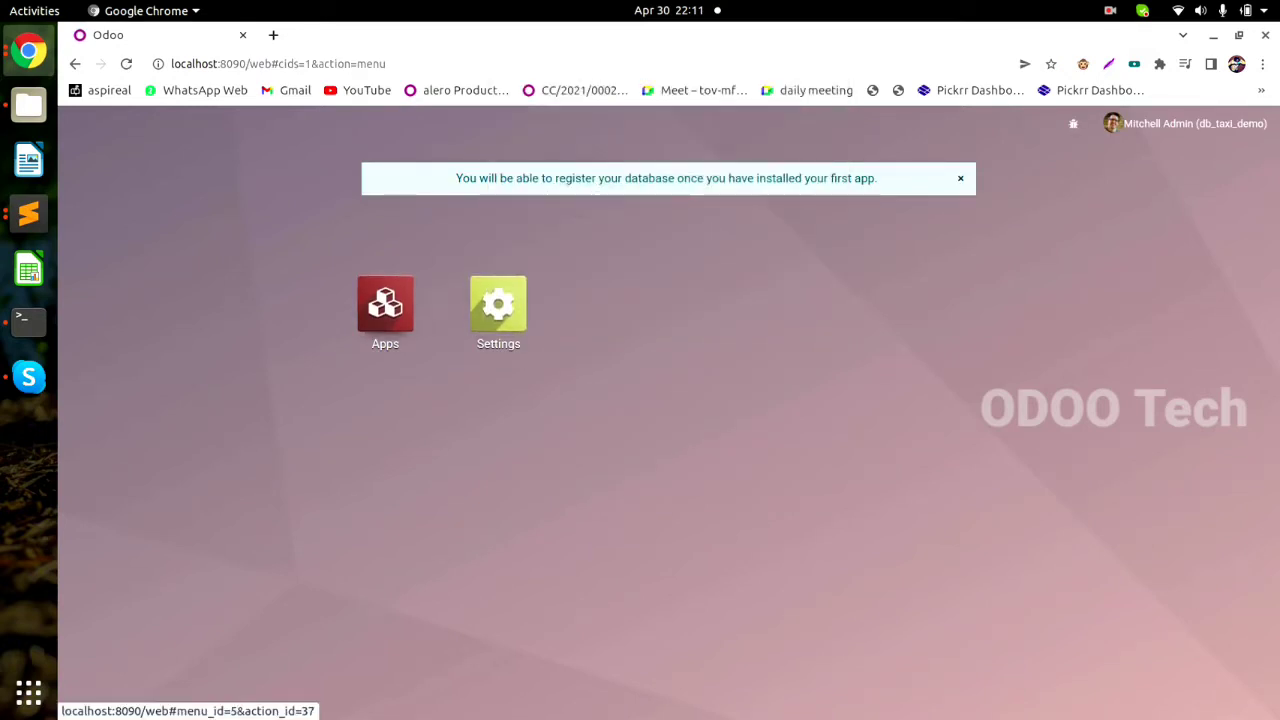
In Apps, review the Taxi Manegment module's details, then install it.
click(385, 305)
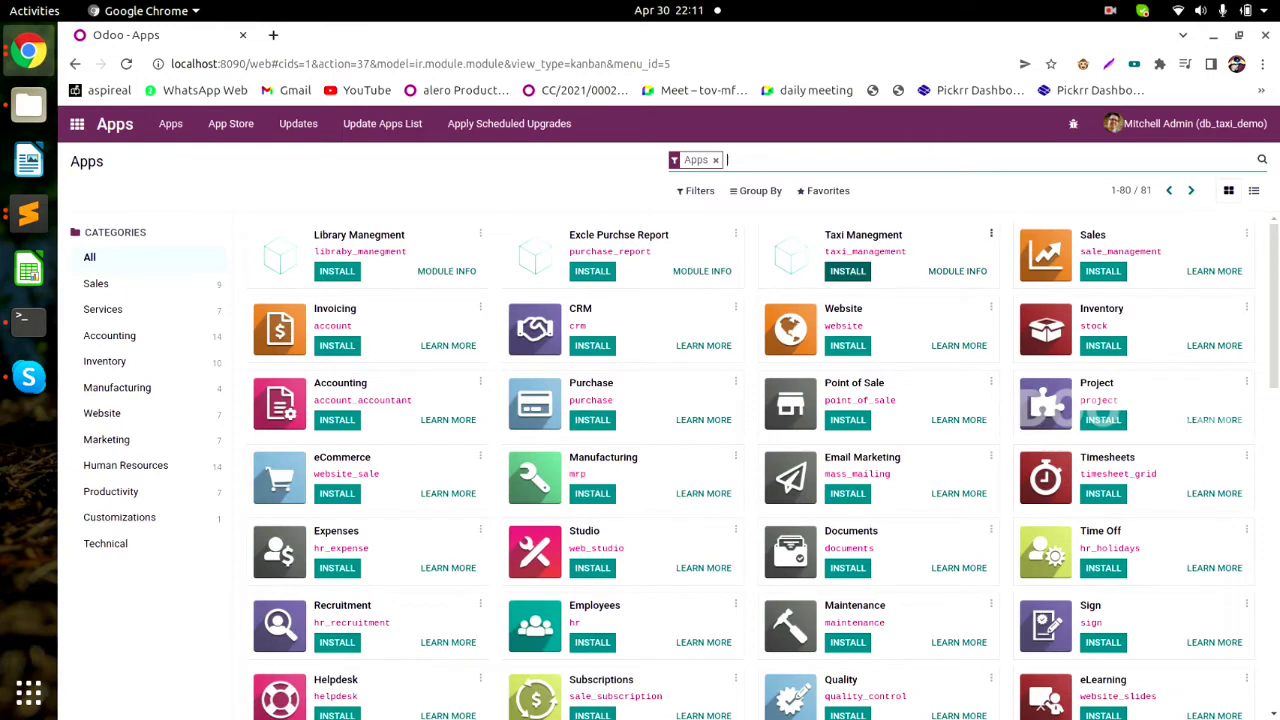
drag(823, 235, 905, 235)
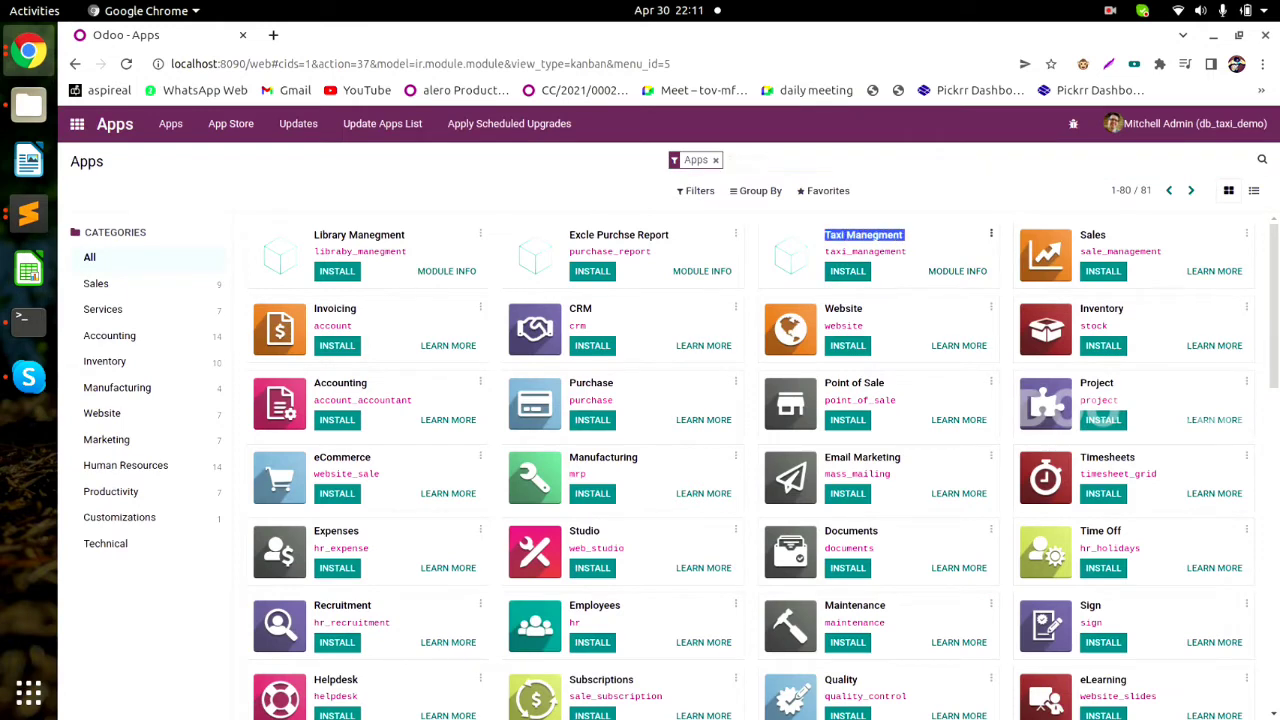
click(1083, 64)
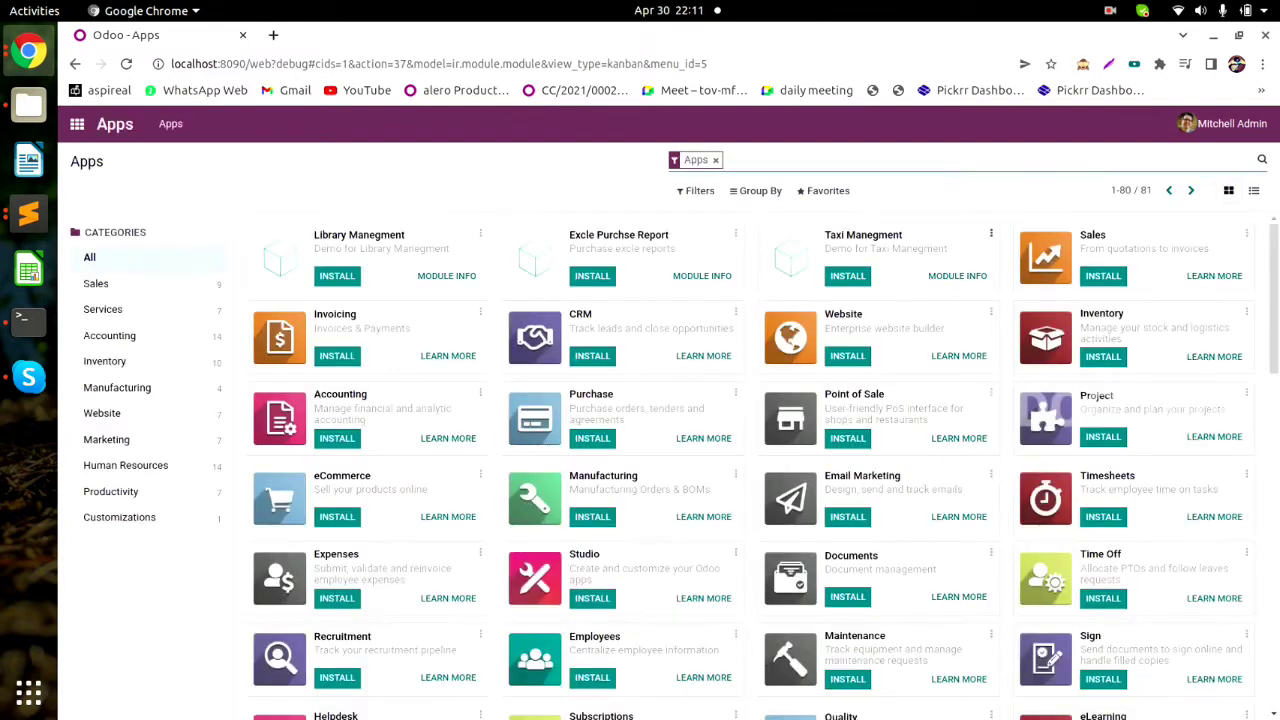
drag(824, 249, 948, 249)
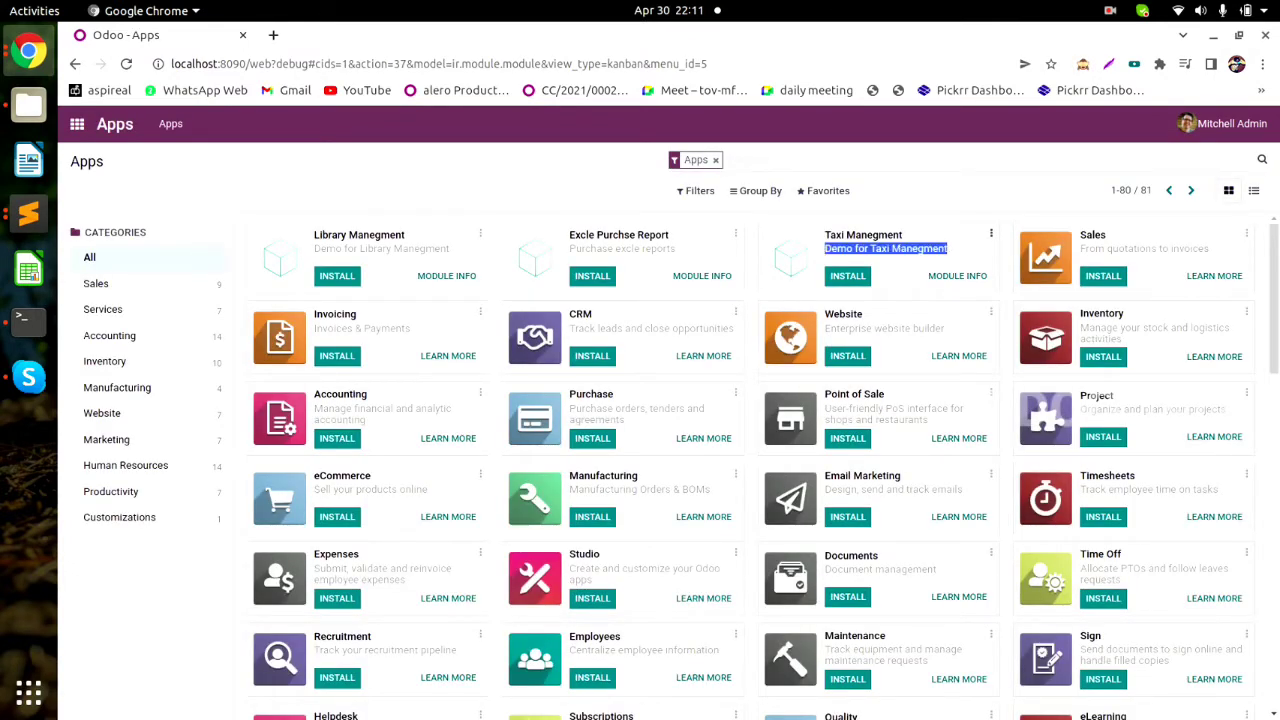
click(945, 255)
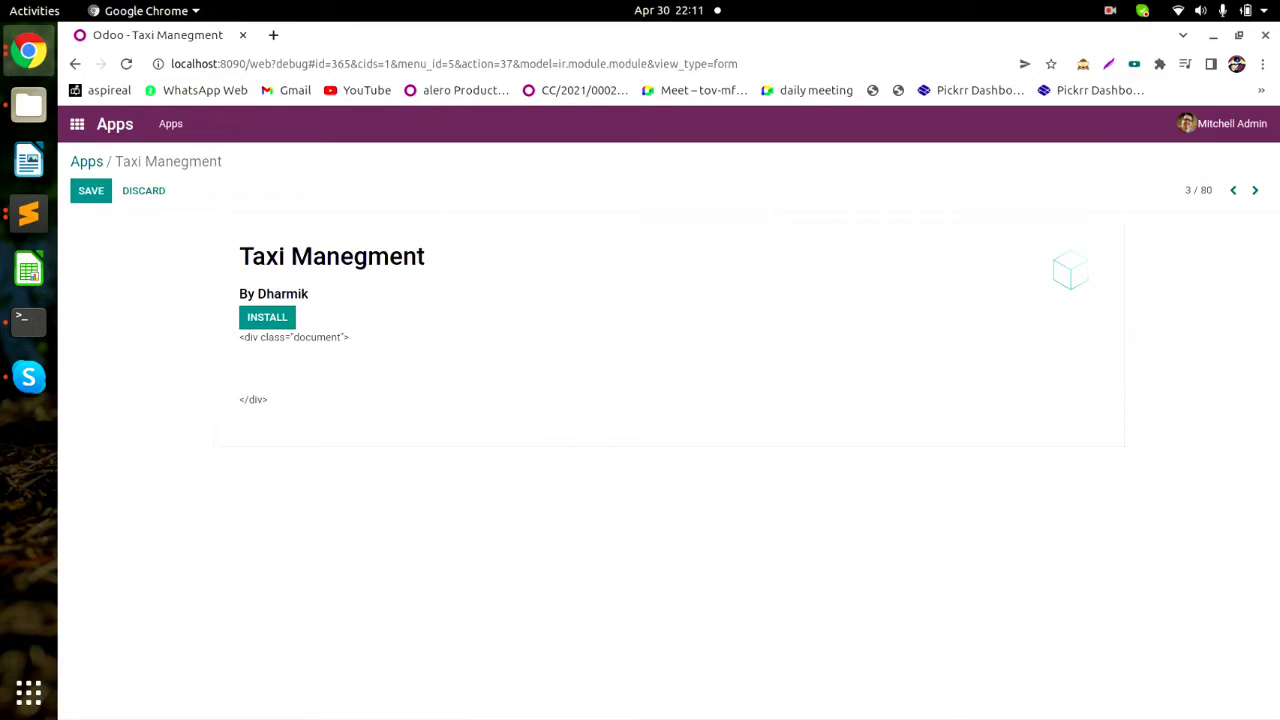
drag(239, 294, 309, 295)
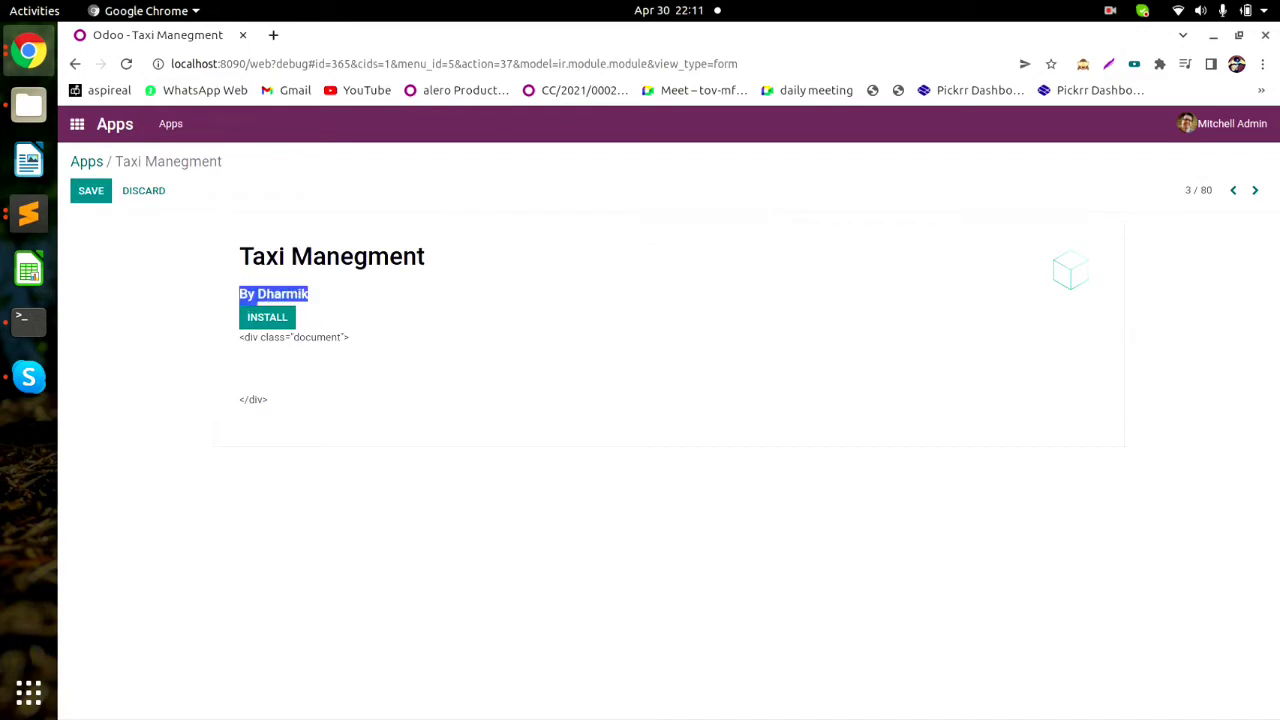
click(86, 161)
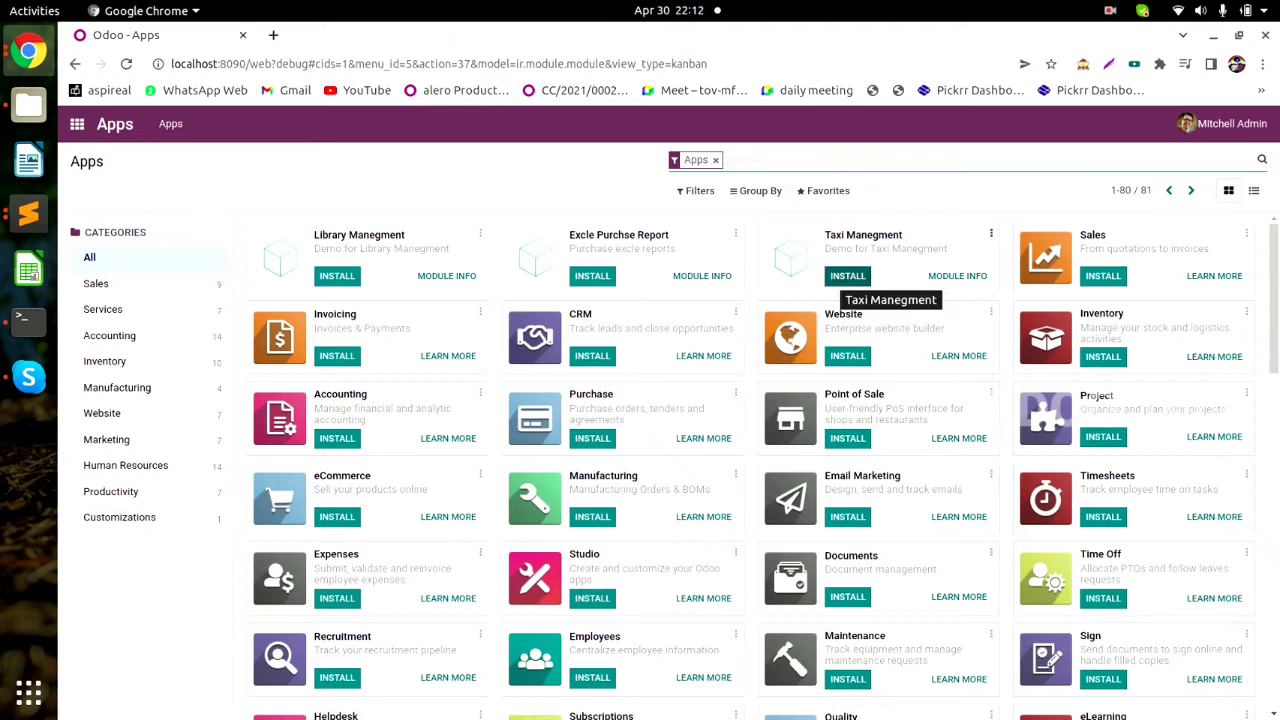
click(847, 275)
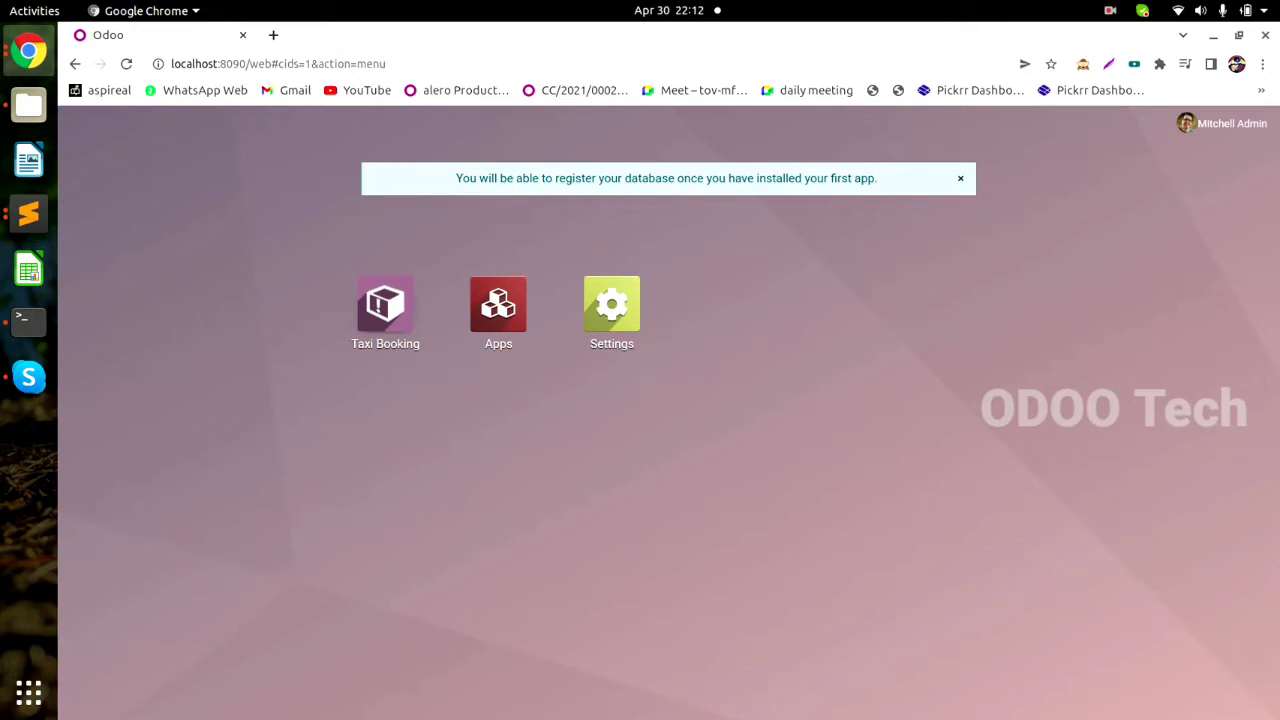
Open Taxi Booking, browse its Partner and Configuration menus, and go to Configuration > Color.
click(385, 305)
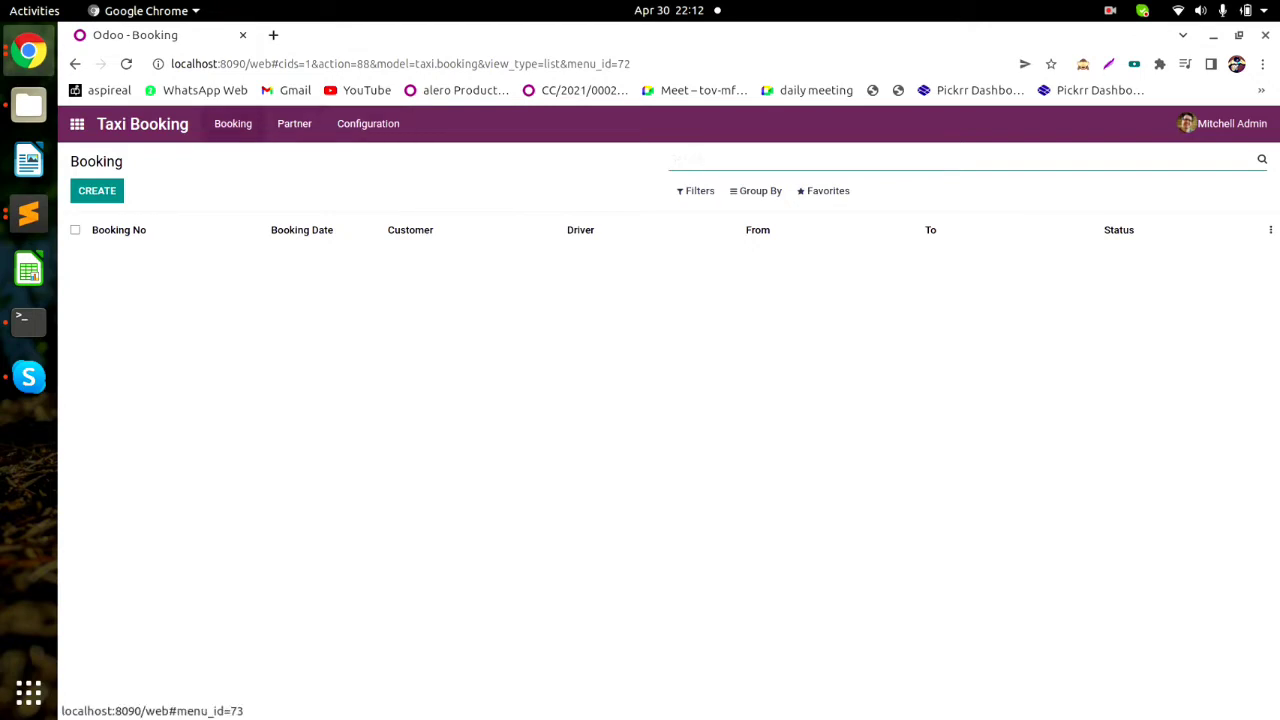
key(alt+Tab)
key(alt+Tab)
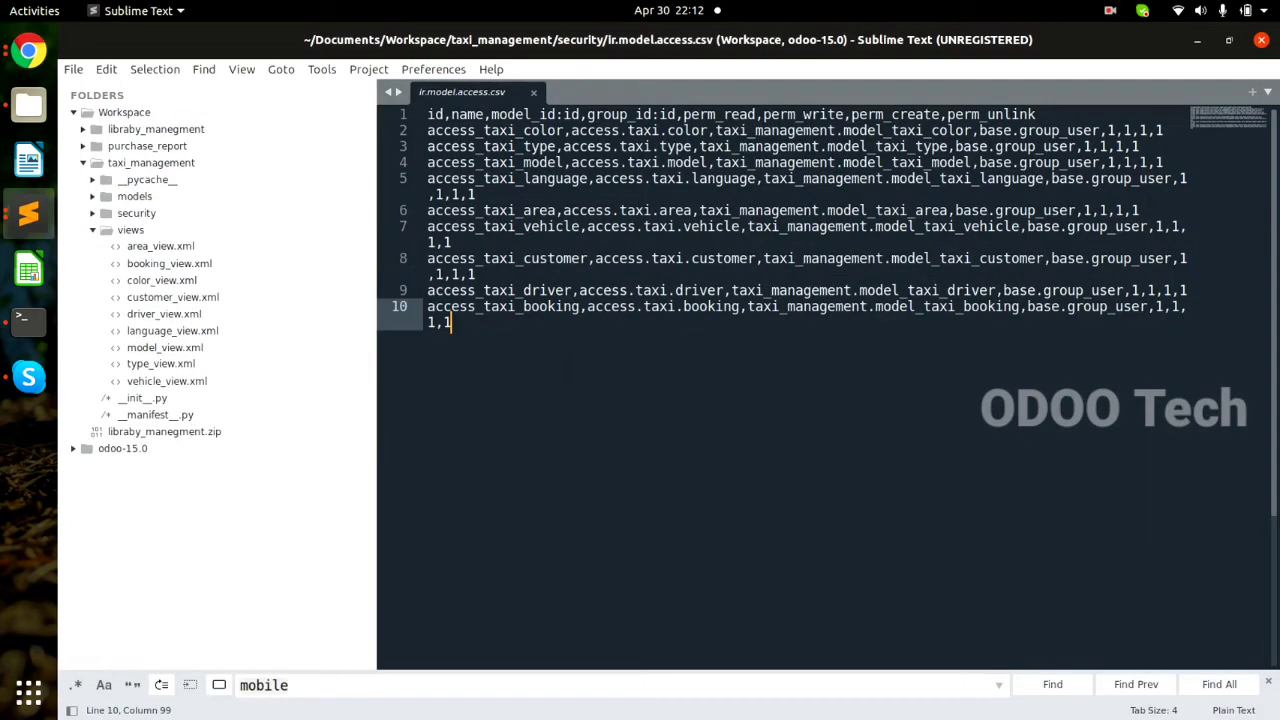
key(alt+Tab)
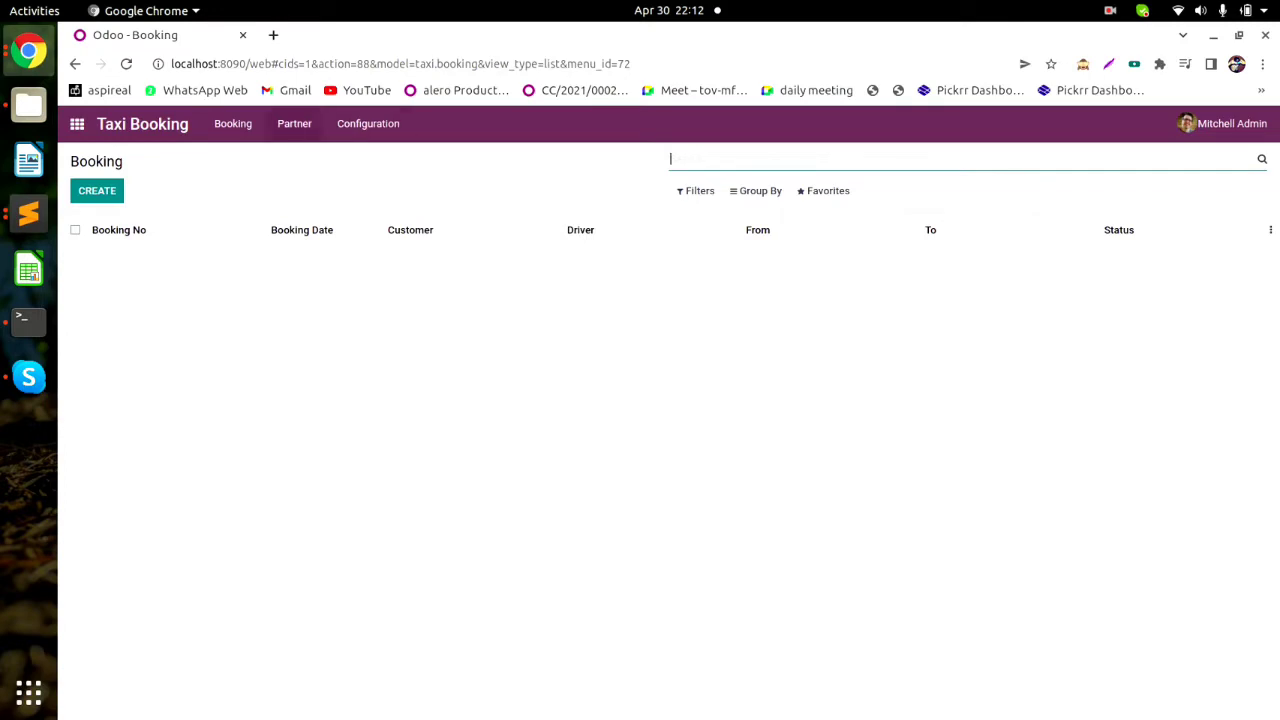
click(294, 123)
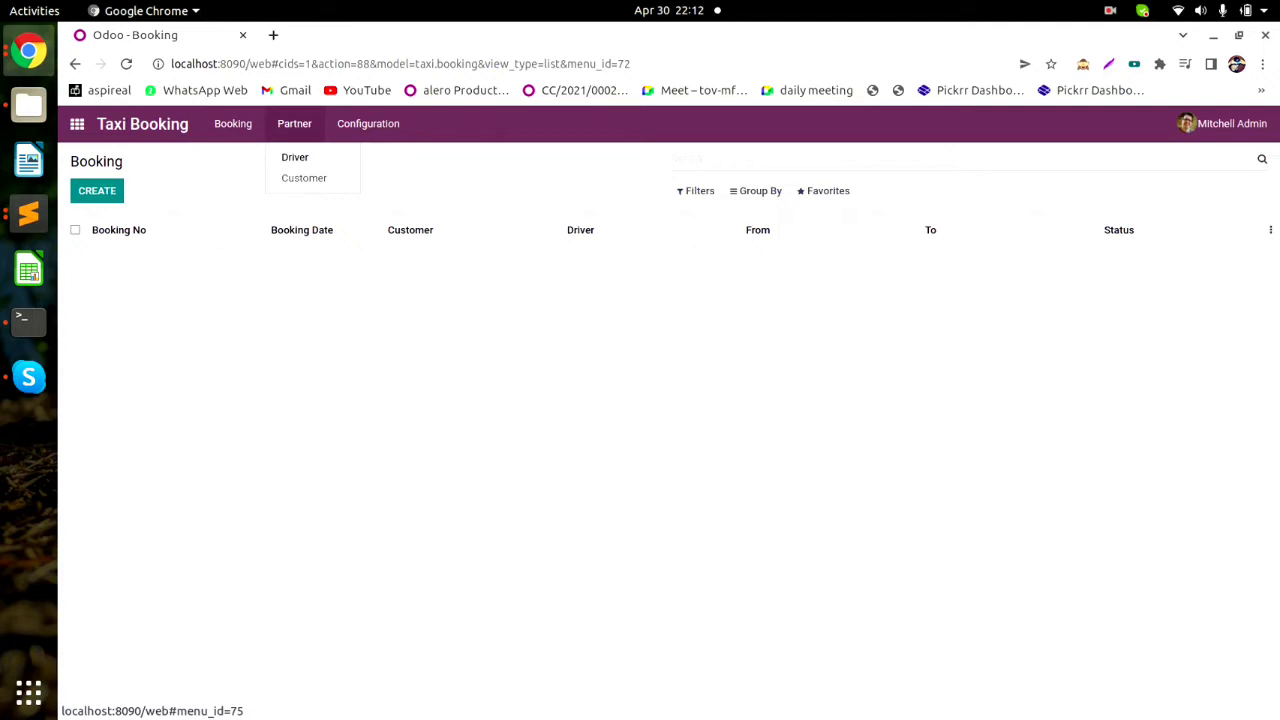
click(368, 125)
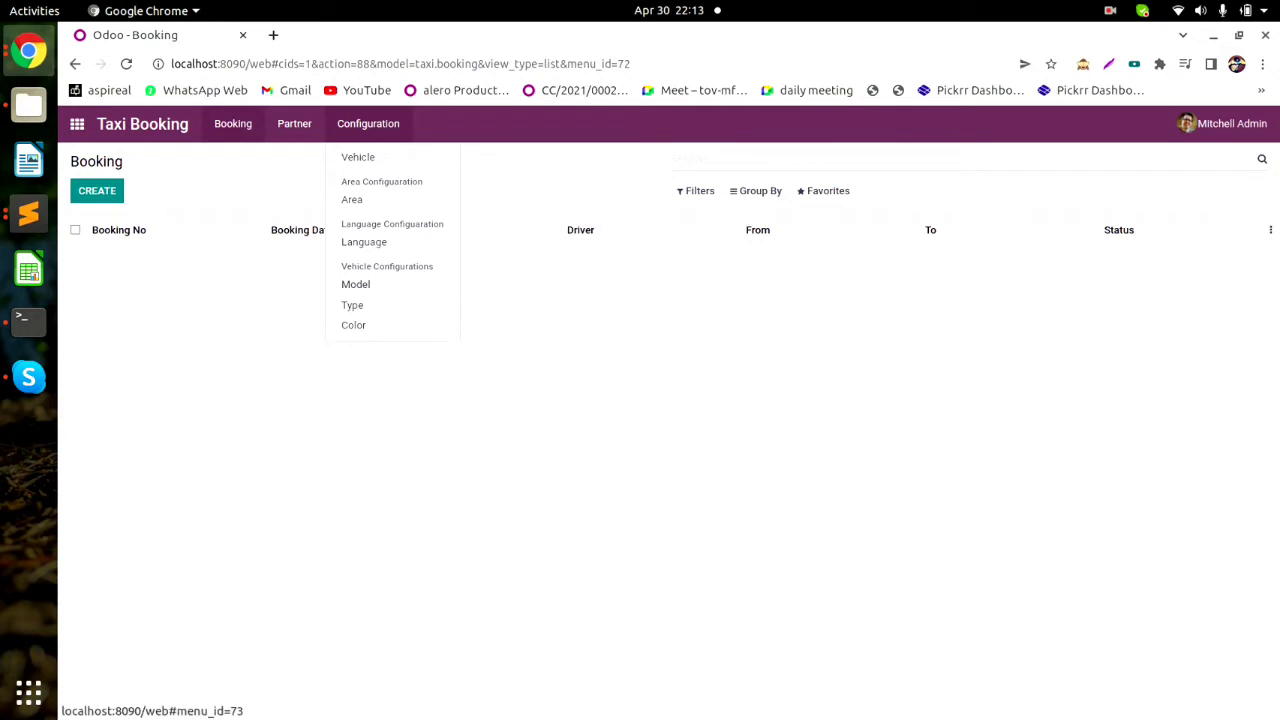
click(233, 123)
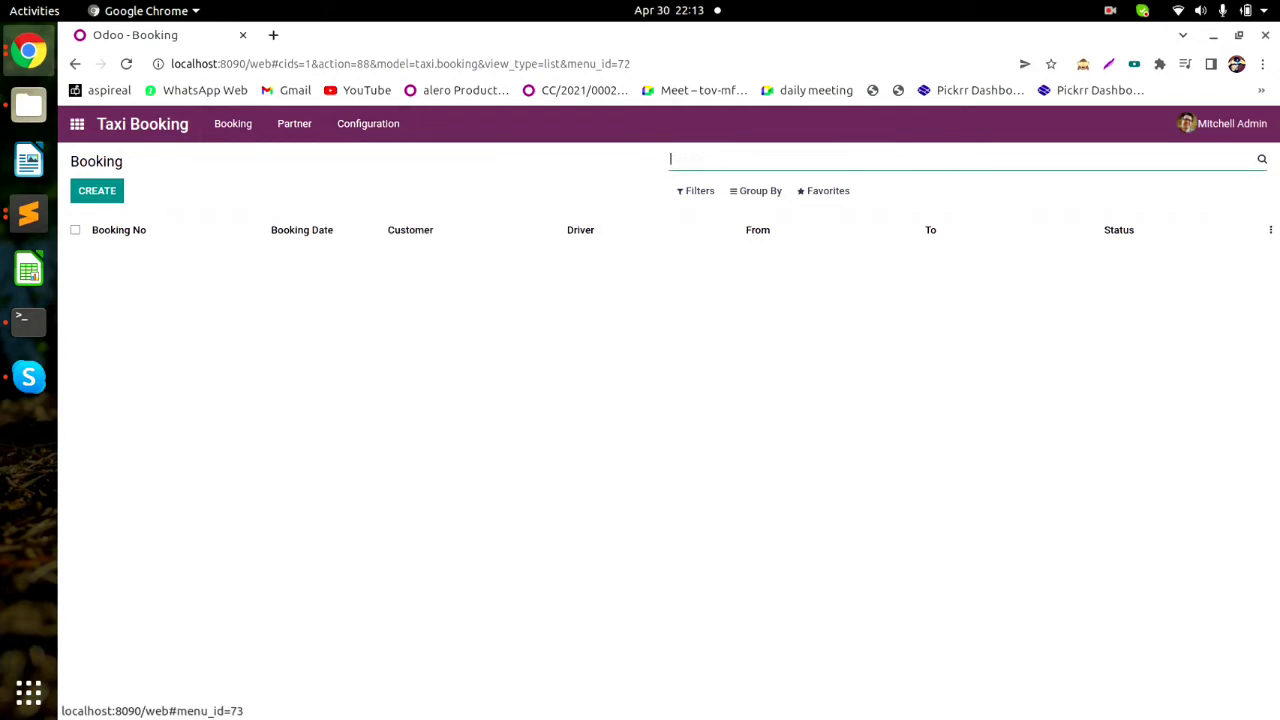
click(368, 123)
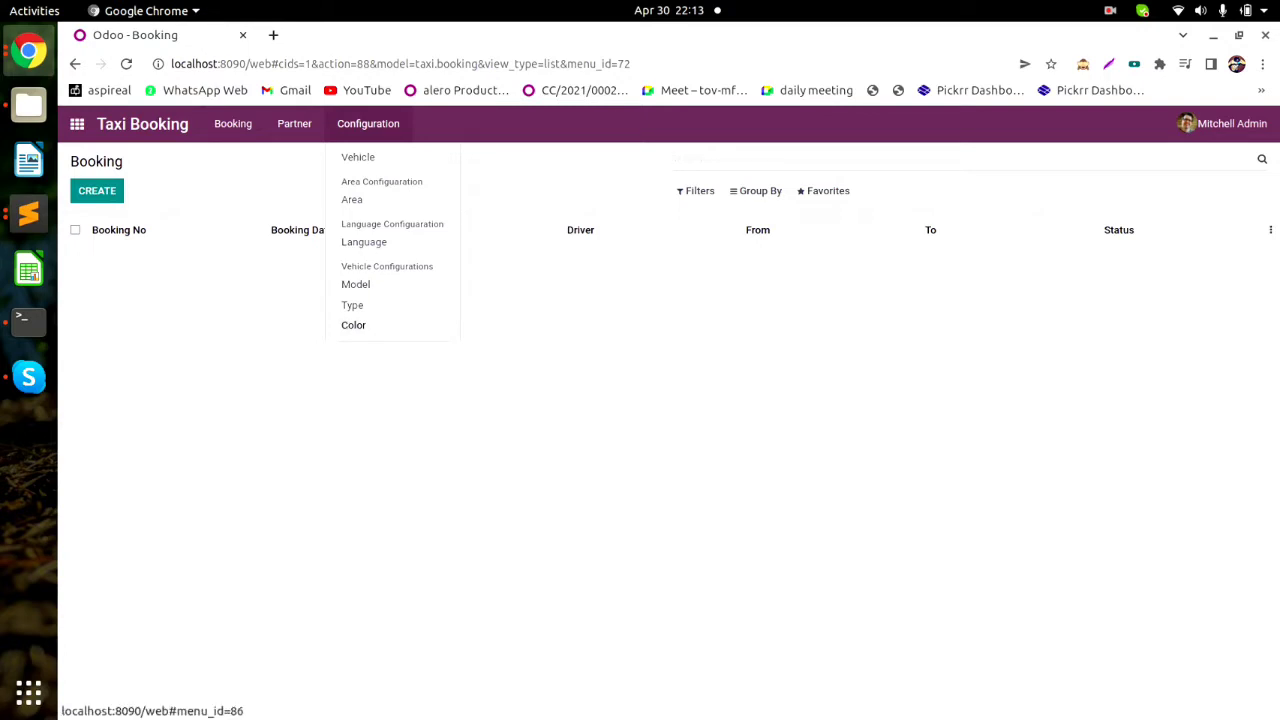
click(353, 325)
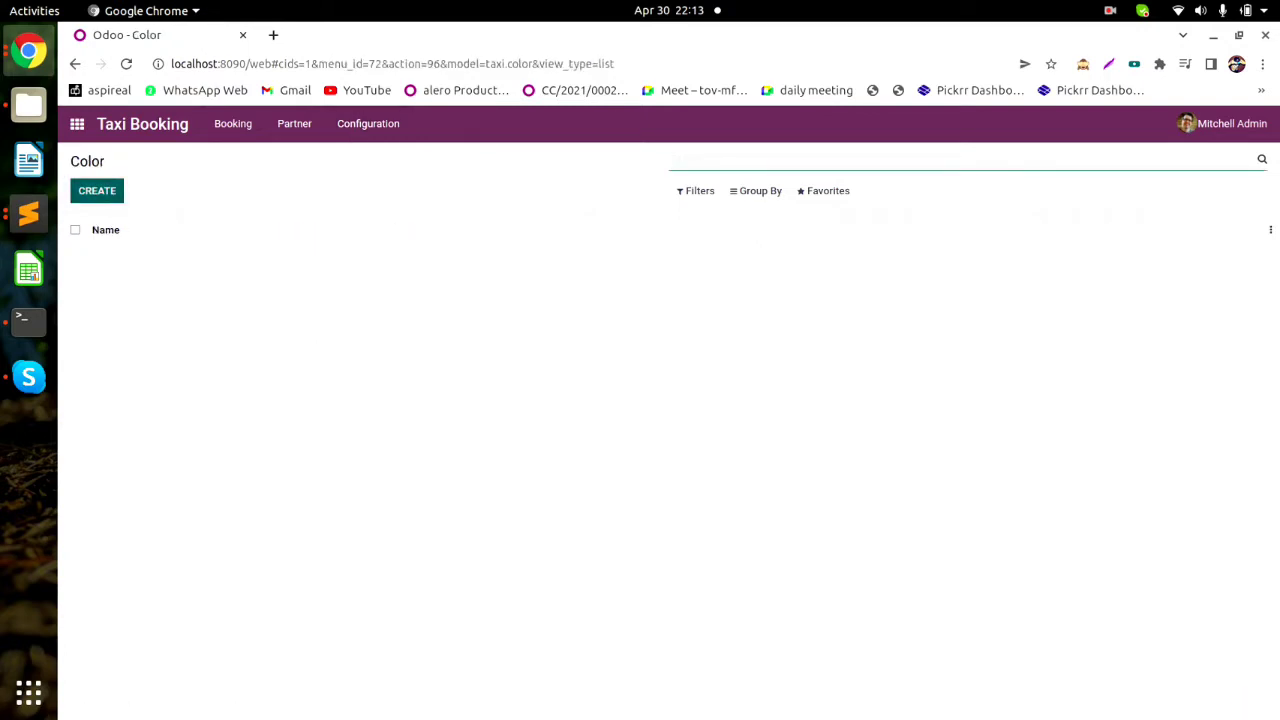
Create and save a colour record named Black.
click(97, 190)
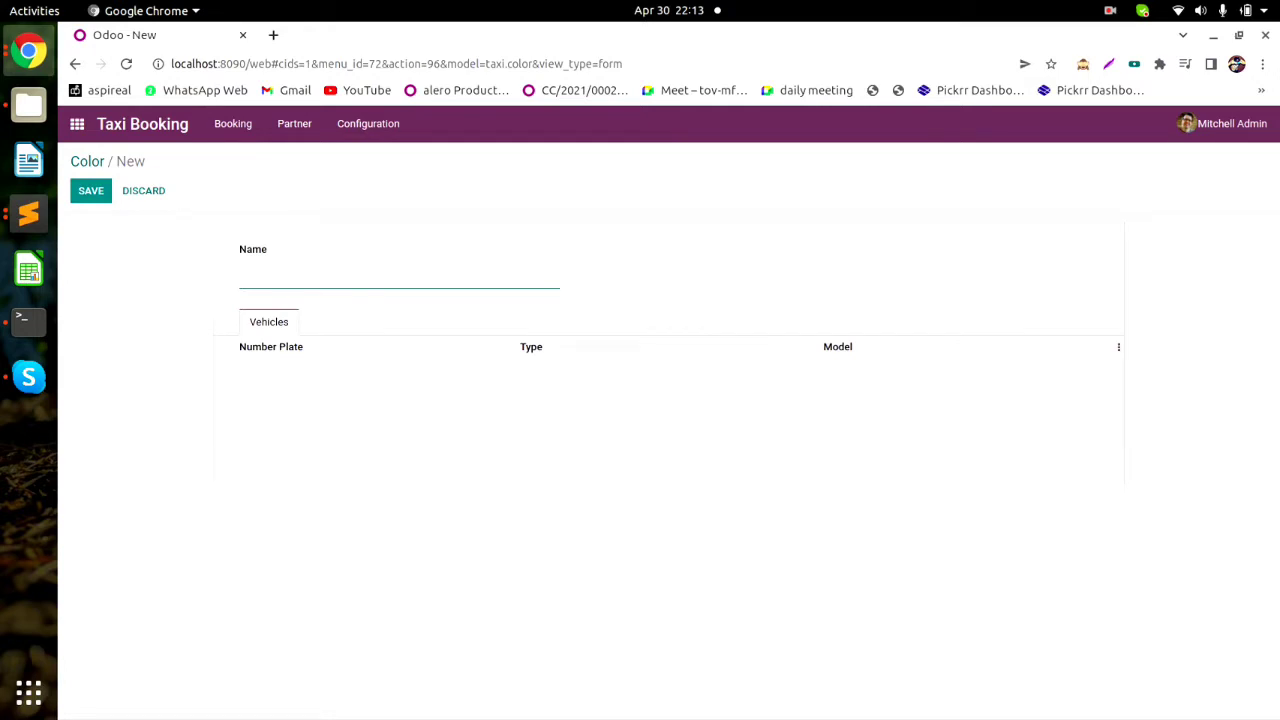
text(Black)
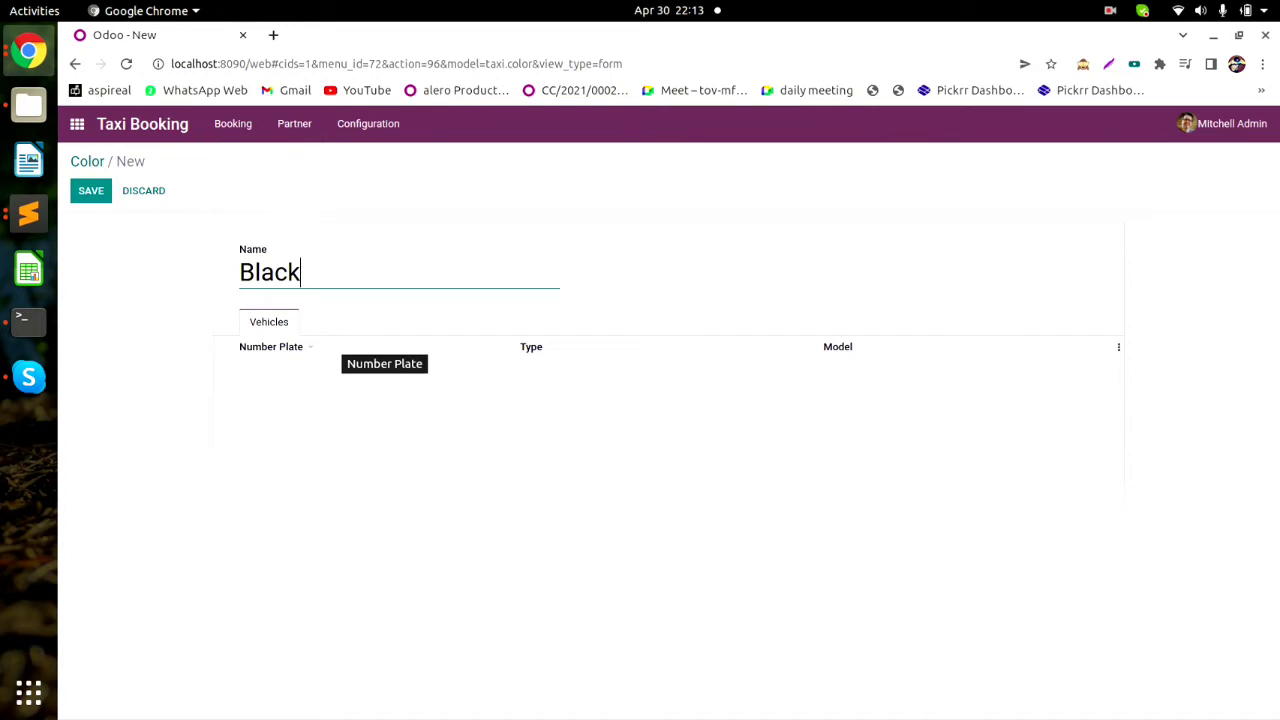
click(260, 272)
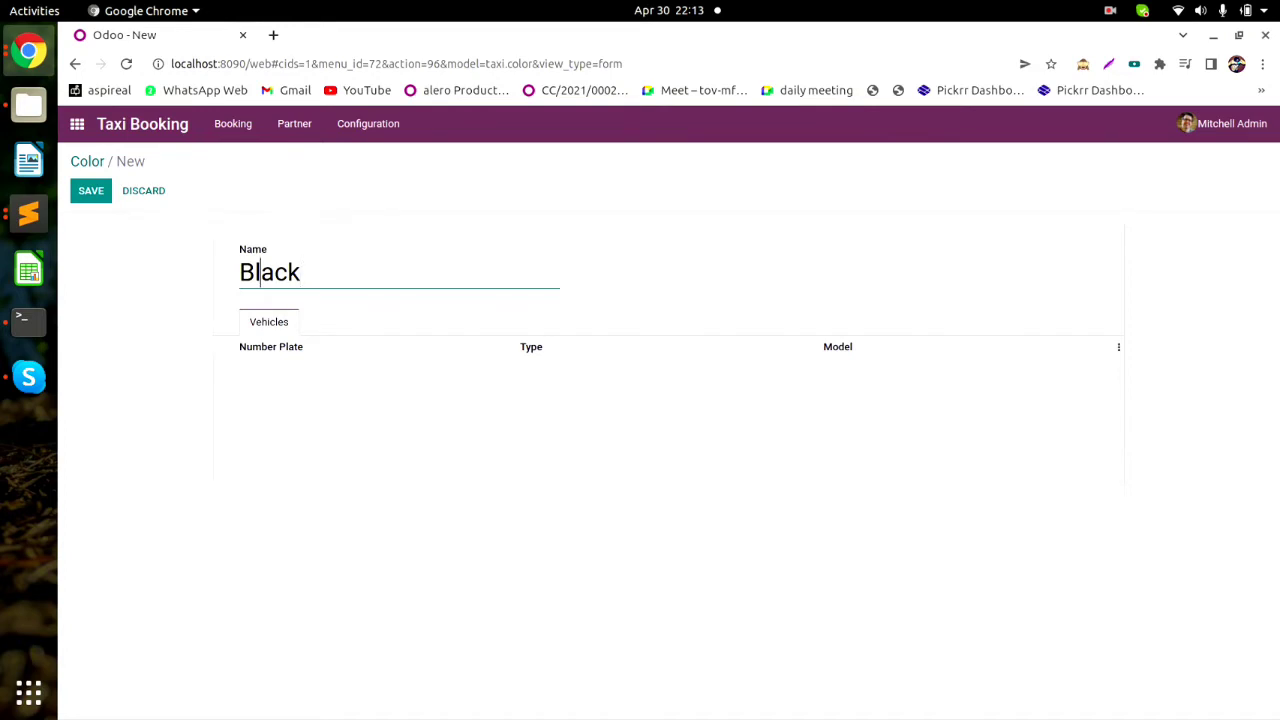
double_click(260, 272)
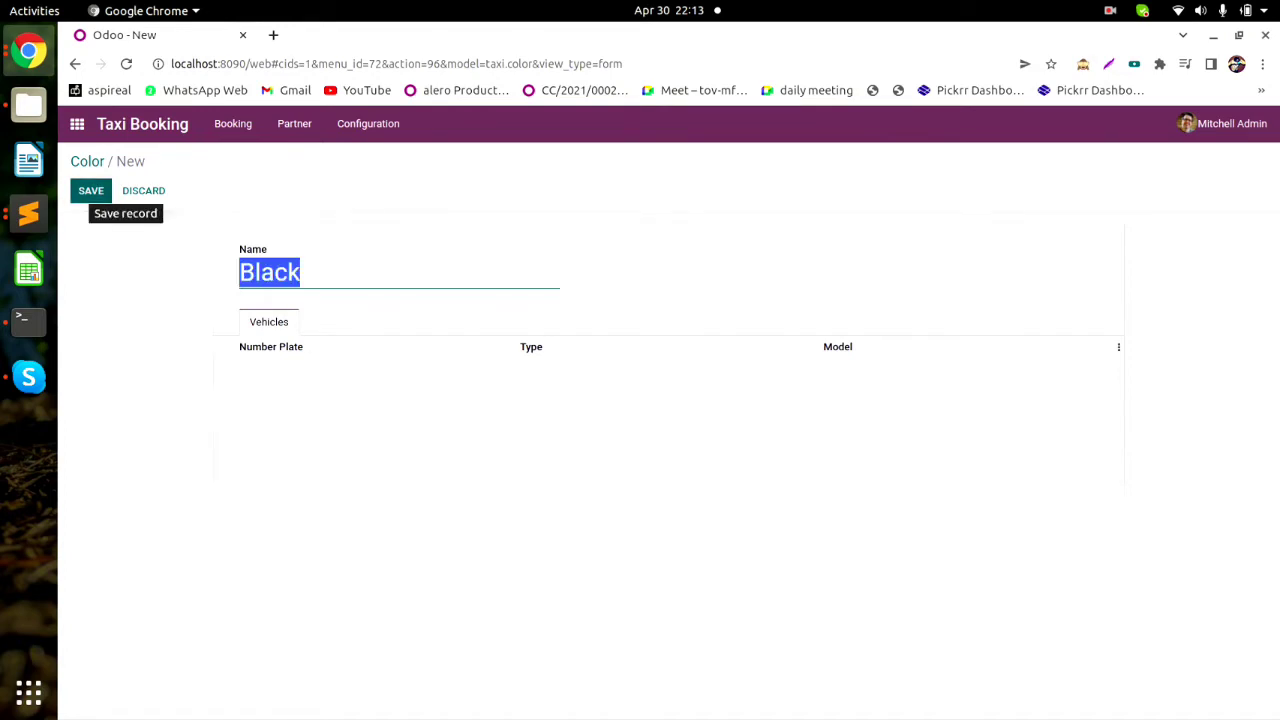
click(91, 190)
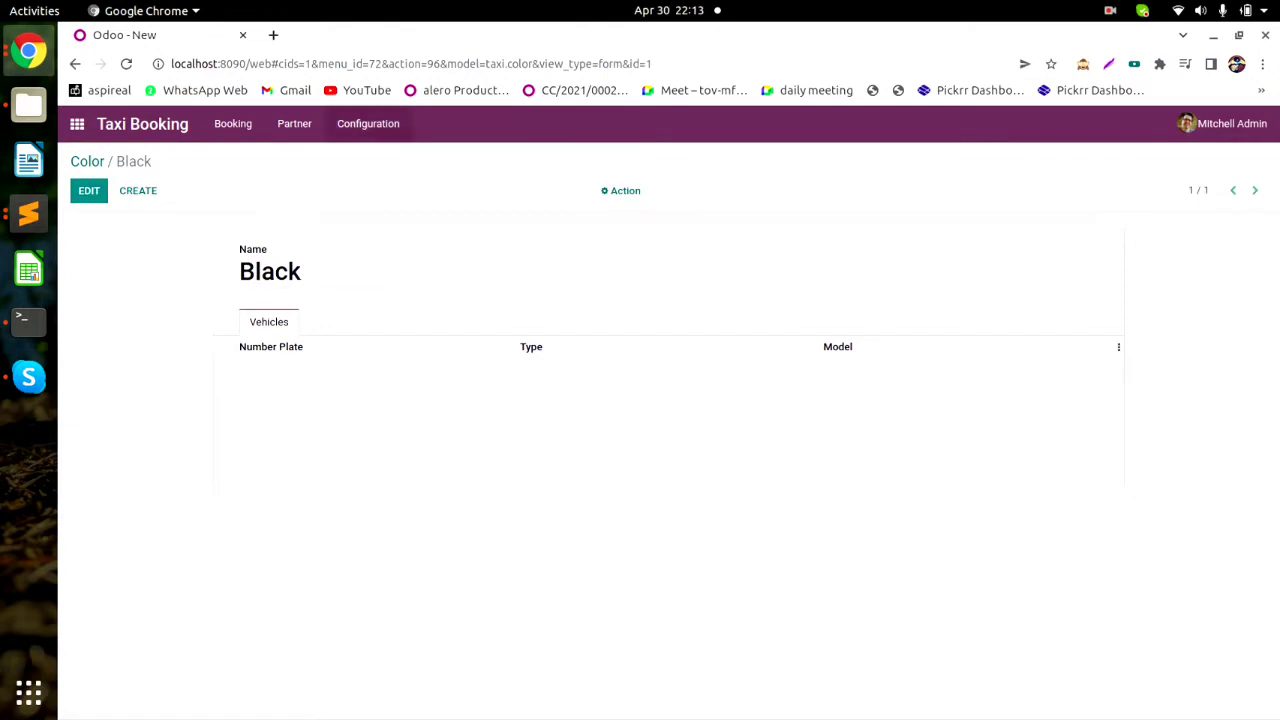
Add and save two more colours, White and Red.
click(368, 123)
click(138, 190)
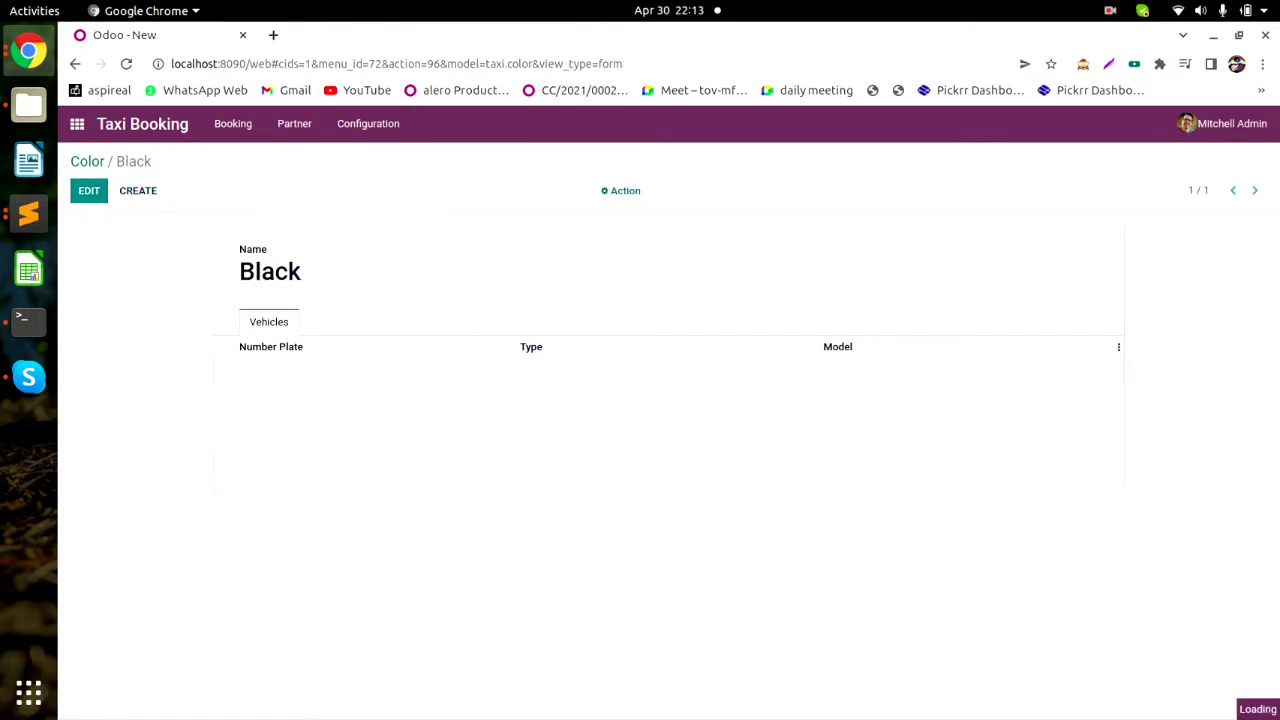
text(W)
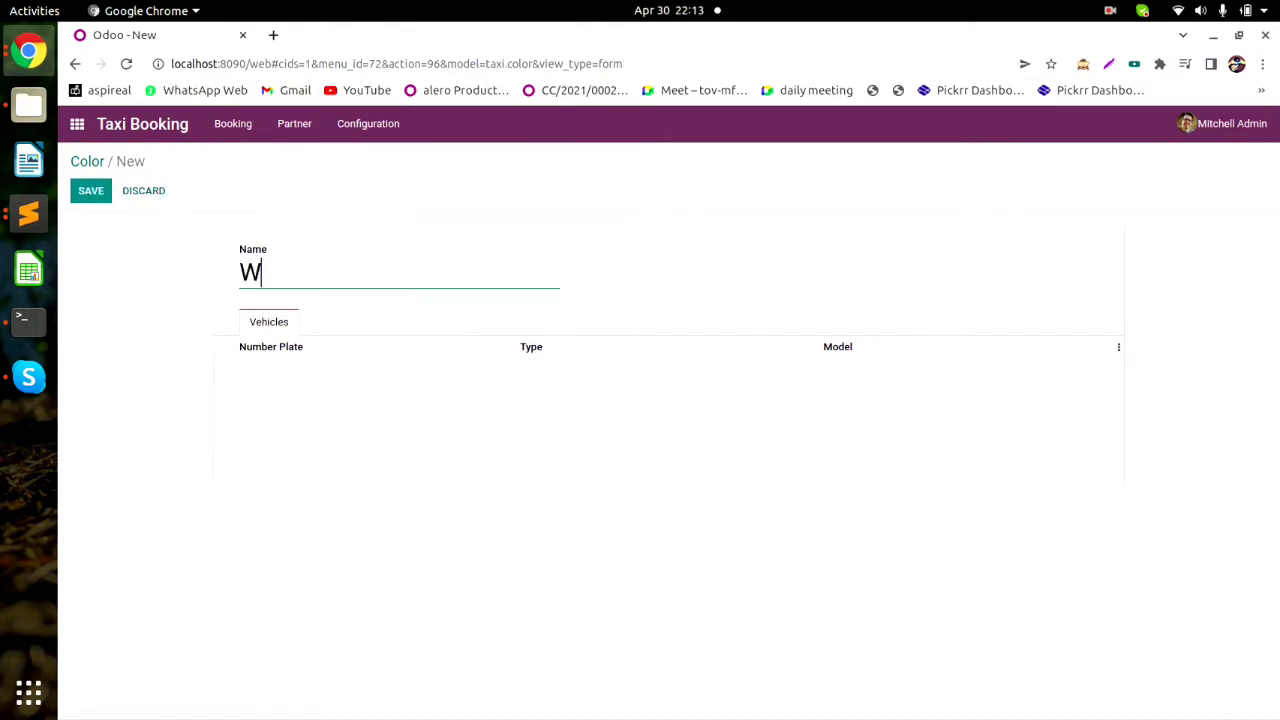
text(hite)
click(91, 190)
click(138, 190)
text(Red)
key(alt+s)
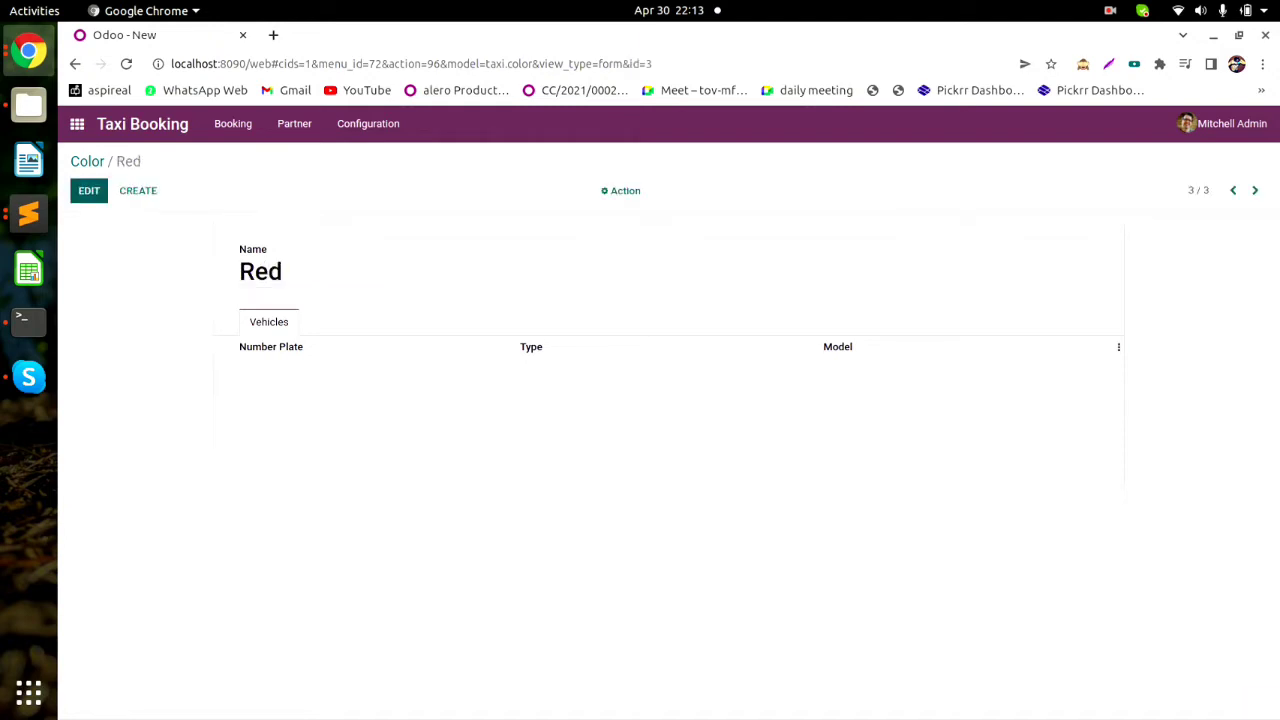
Under Configuration > Type, create and save vehicle types Car, Auto and Bike.
click(368, 123)
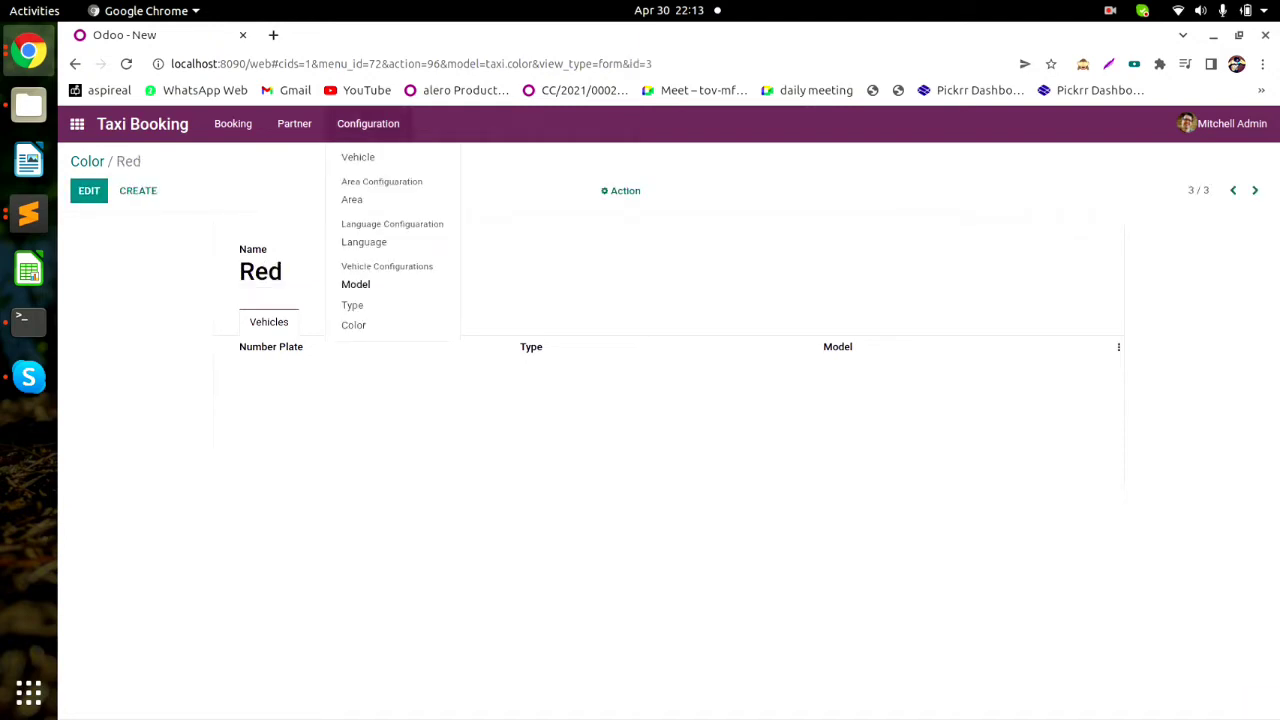
click(352, 305)
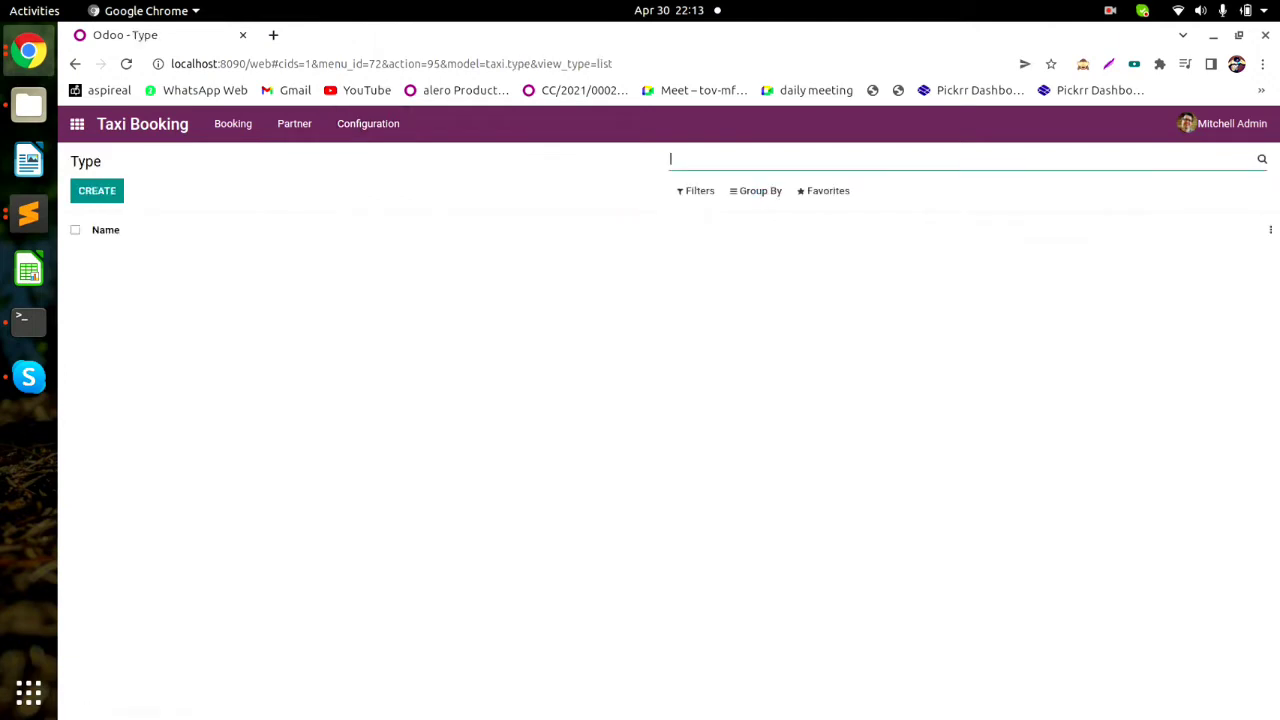
key(alt+c)
text(C)
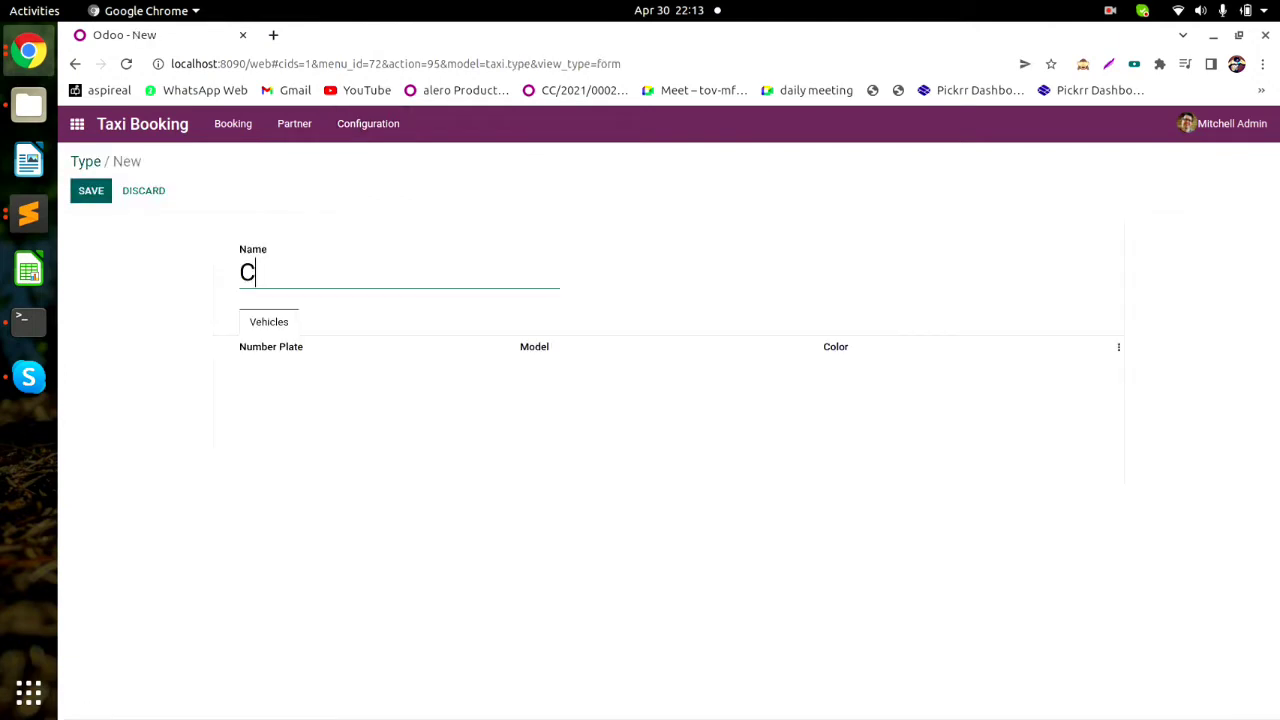
text(ar)
key(alt+s)
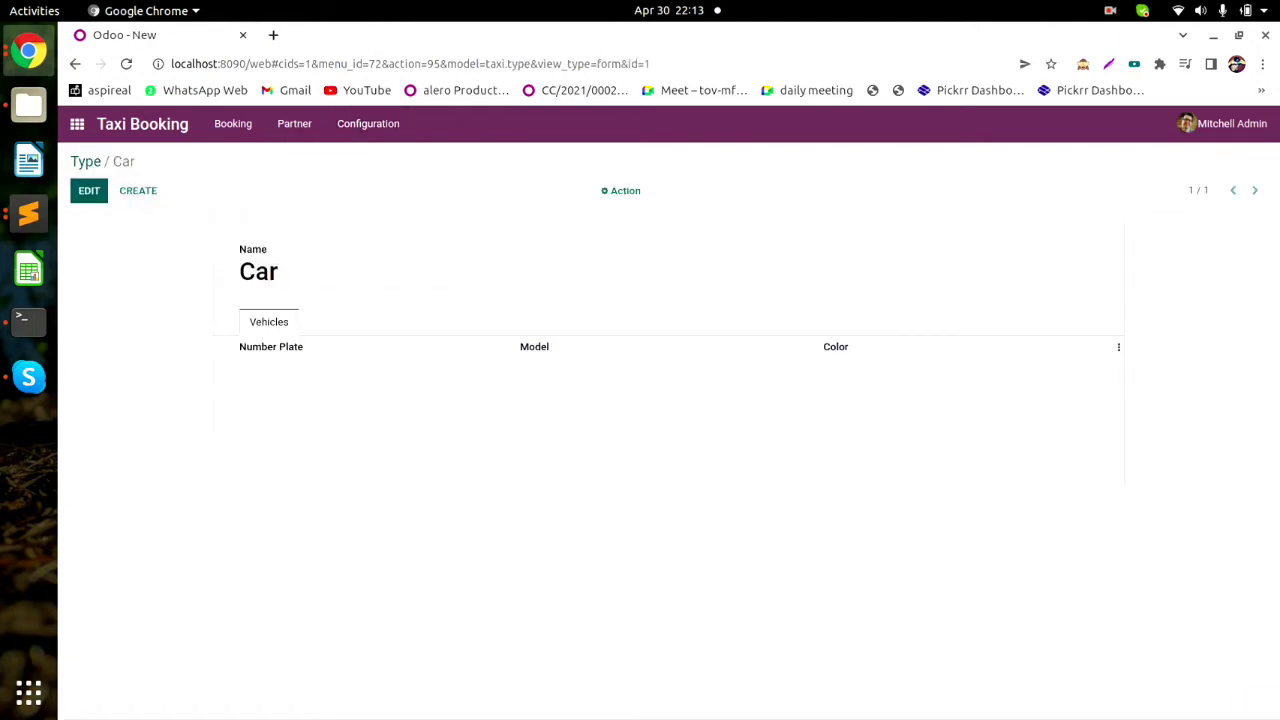
key(alt+c)
text(A)
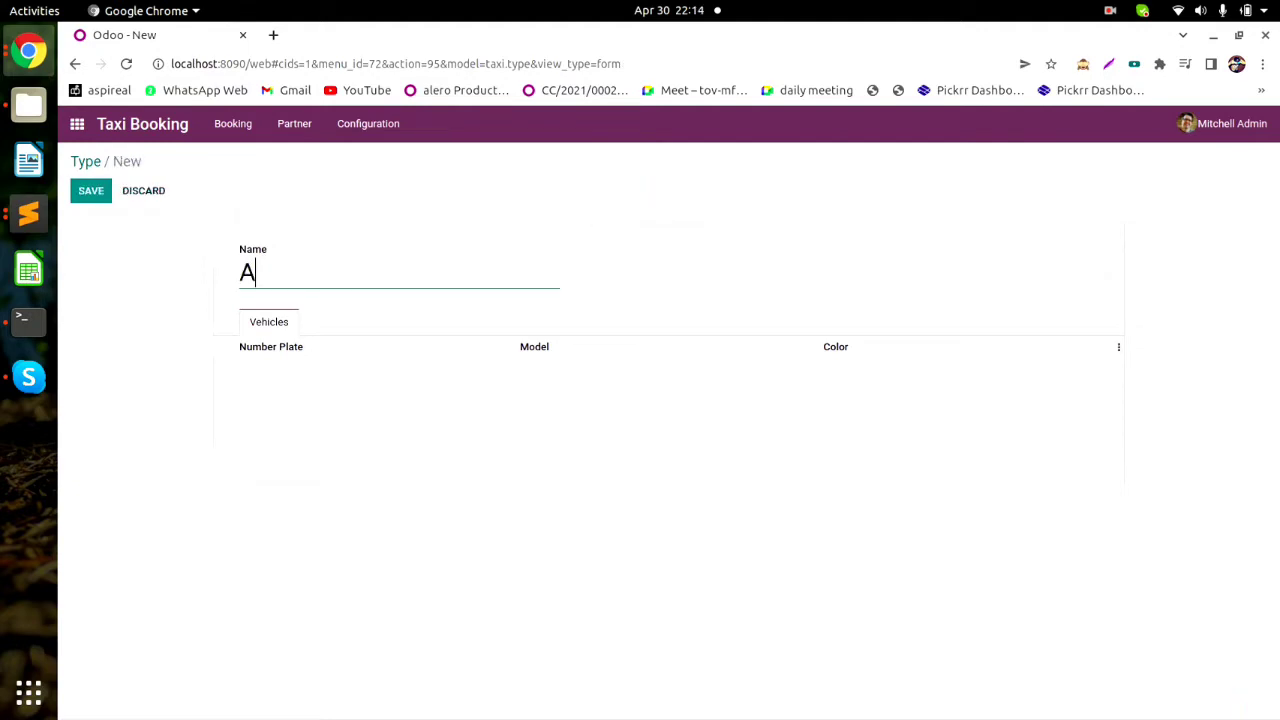
text(uto)
key(alt+s)
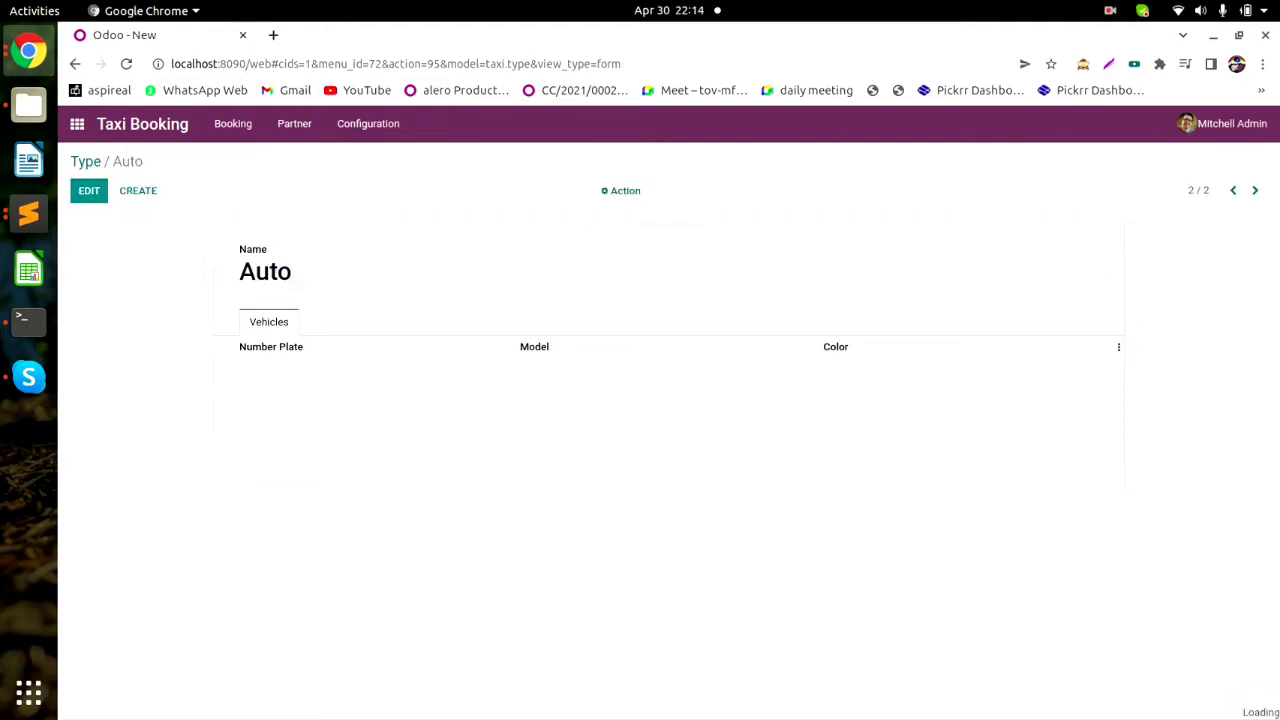
key(alt+c)
text(Bi)
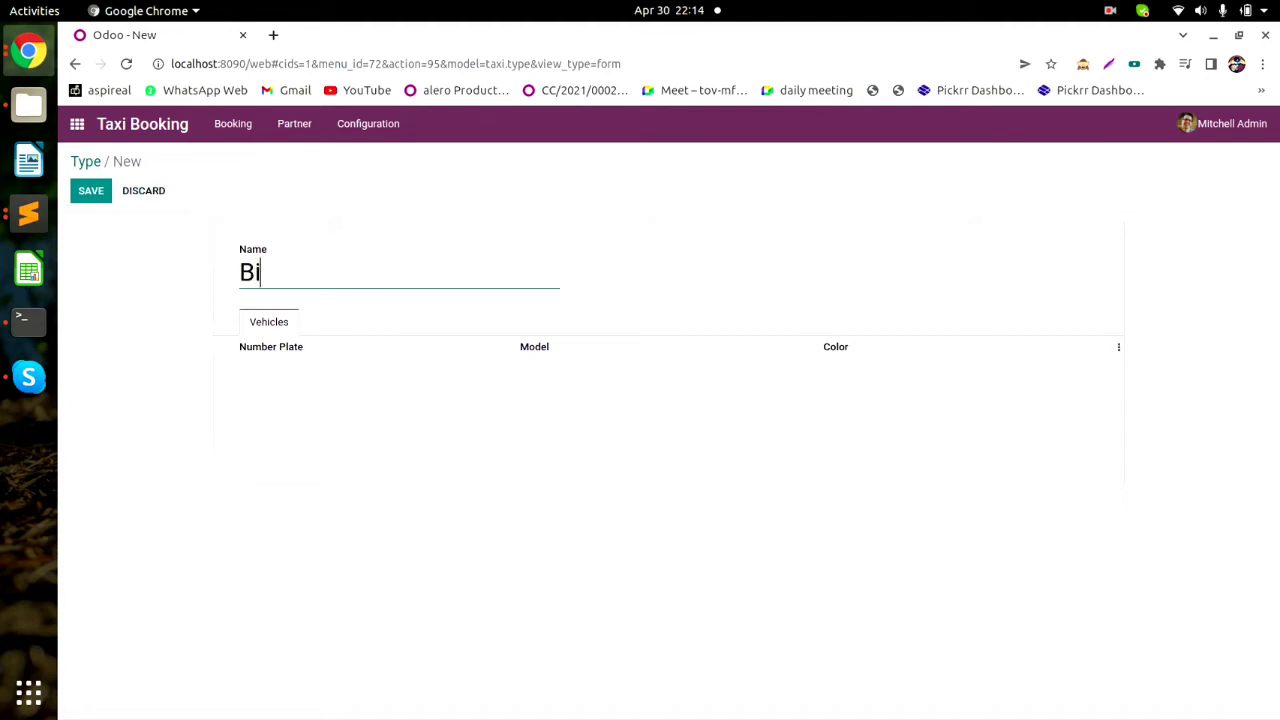
text(ke)
click(91, 190)
click(368, 123)
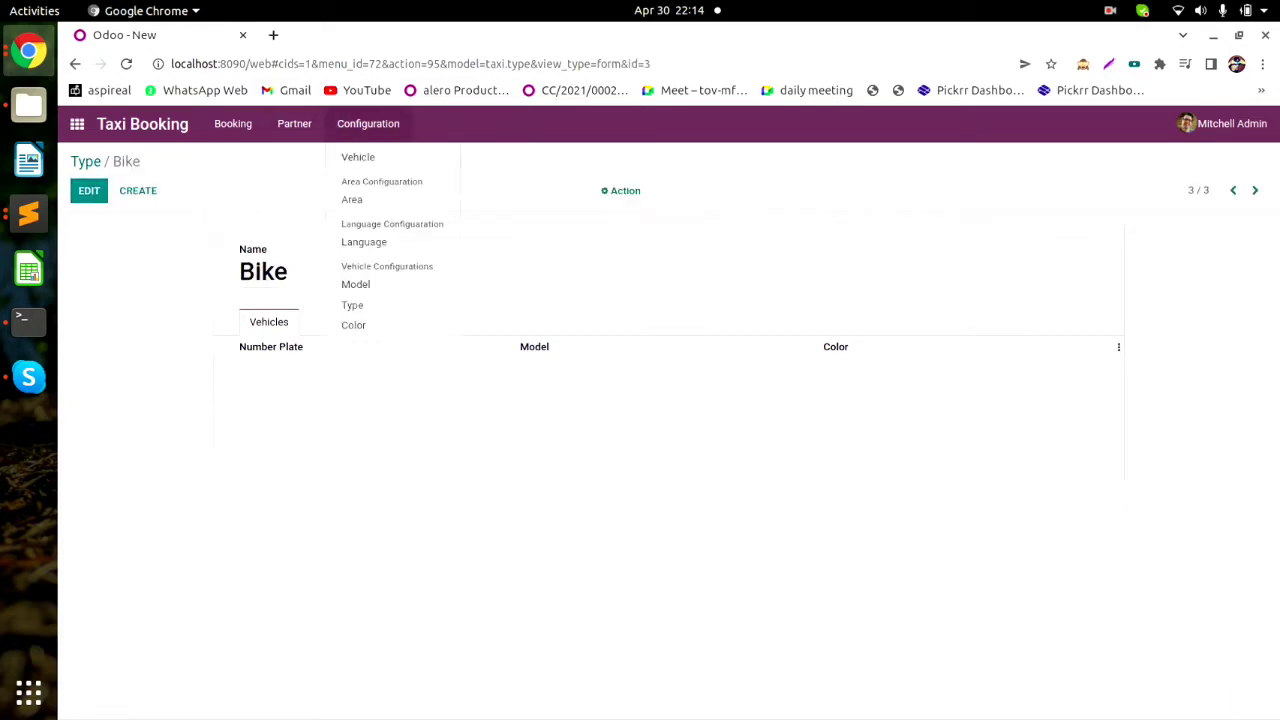
Create and save three vehicle models: Swift, Piaoggo and Honda.
click(355, 284)
click(89, 190)
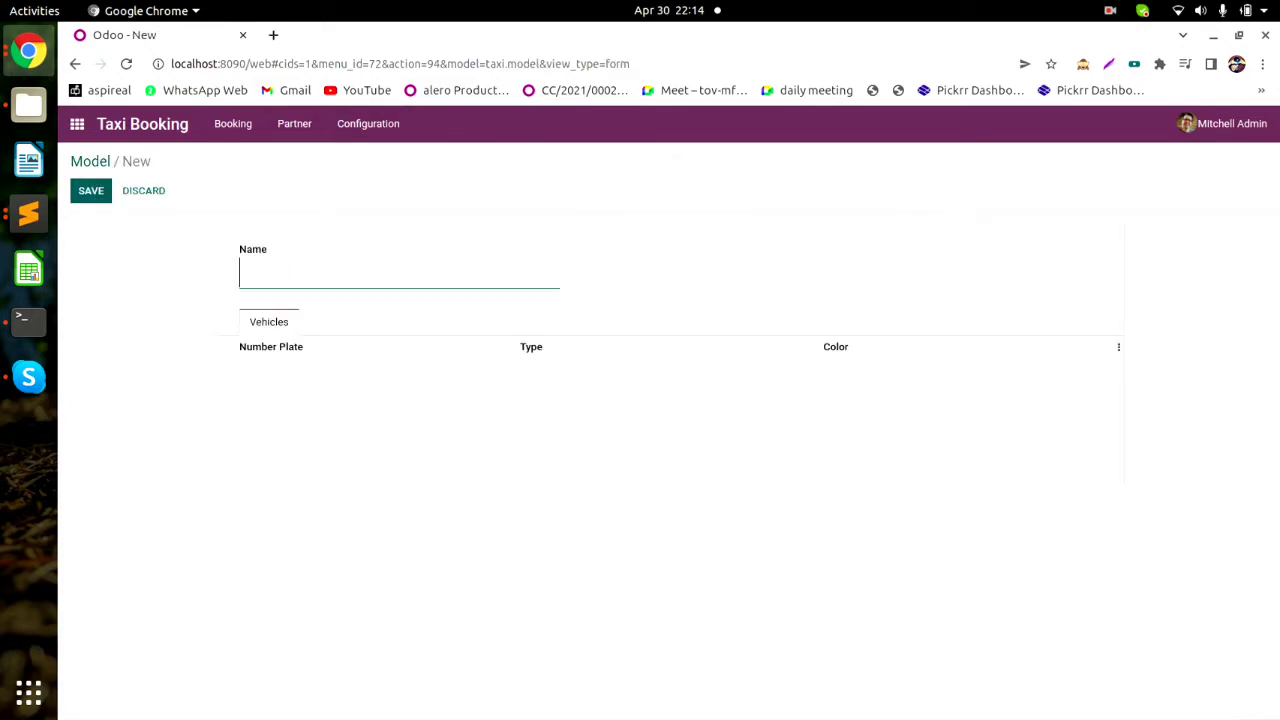
text(Swift)
key(alt+s)
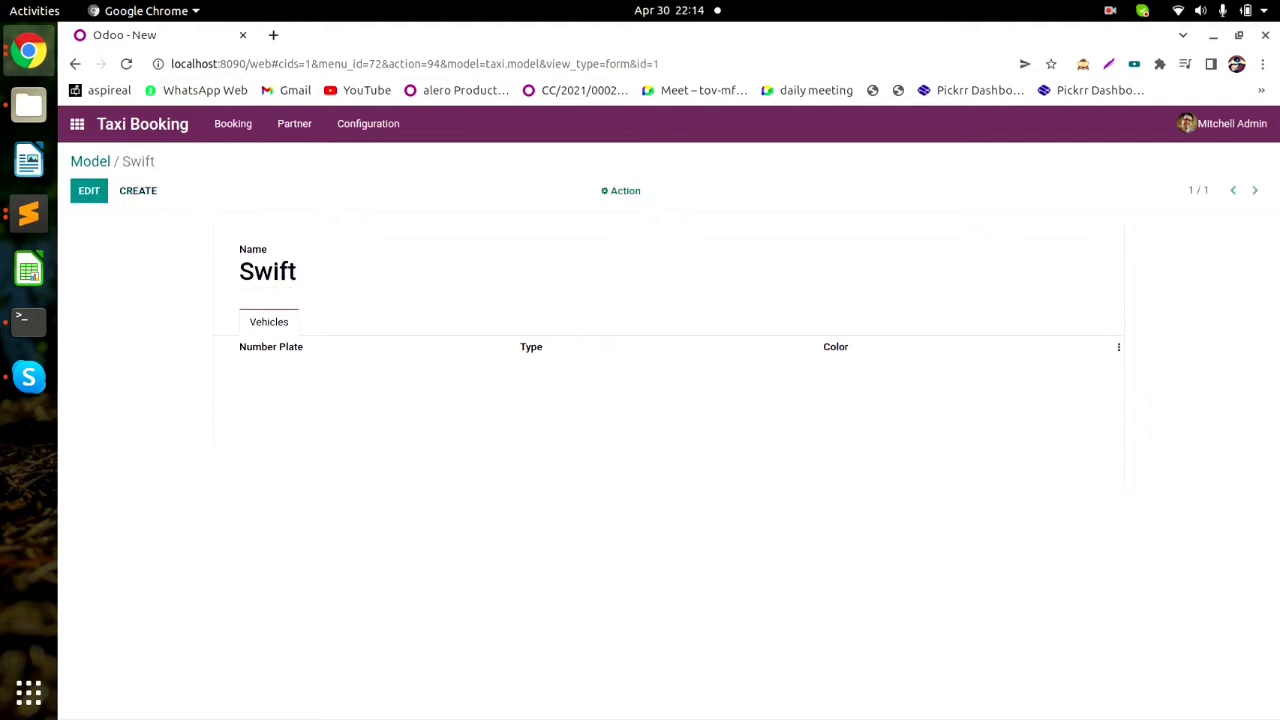
key(alt+c)
text(Pi)
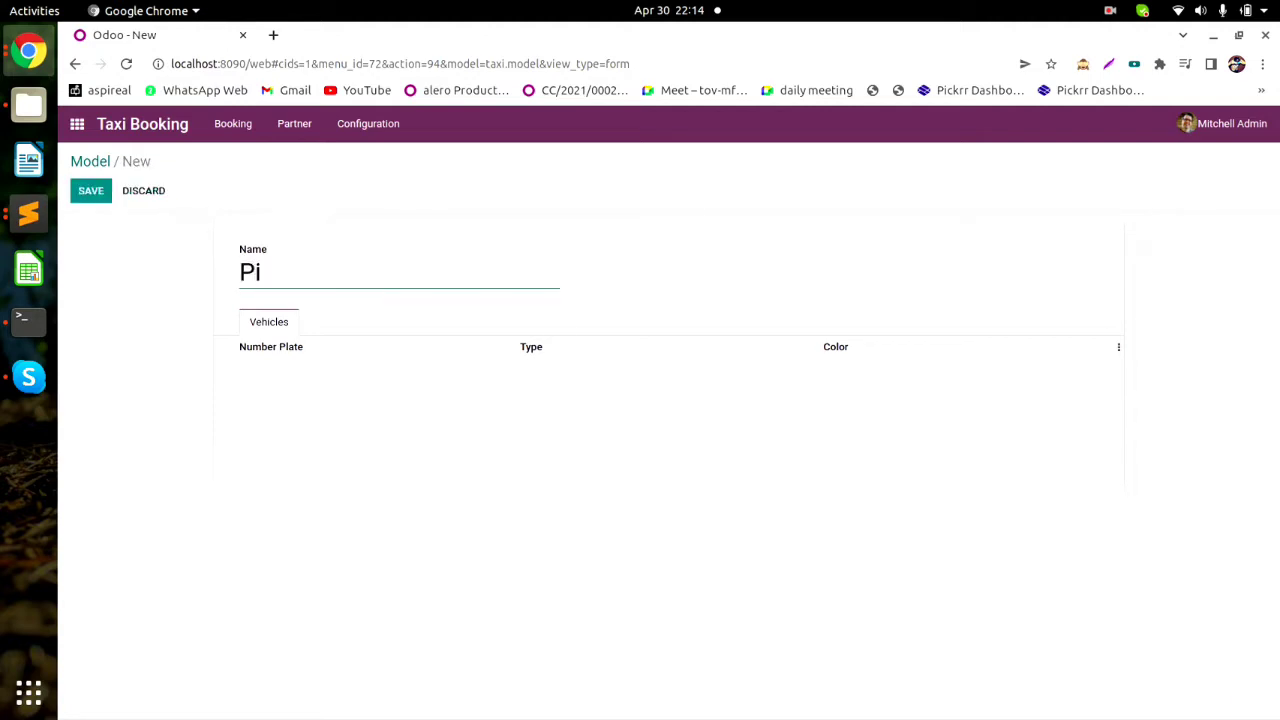
text(aoggo)
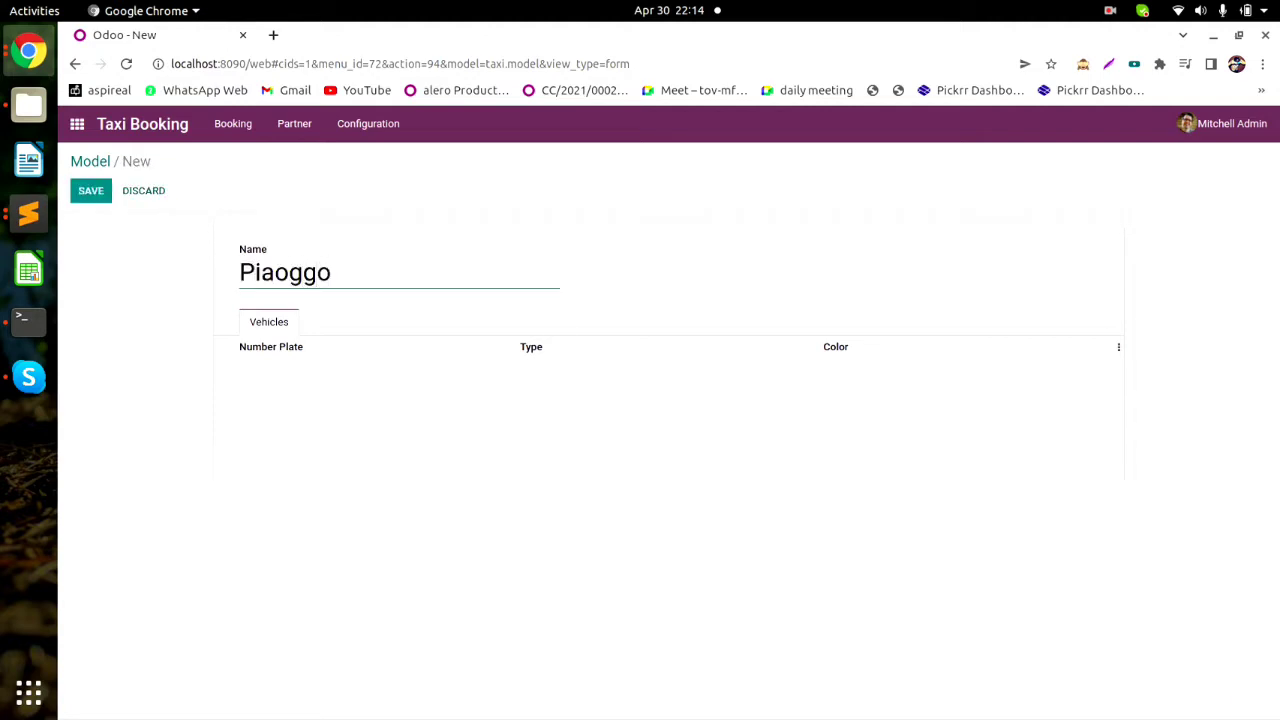
key(alt+s)
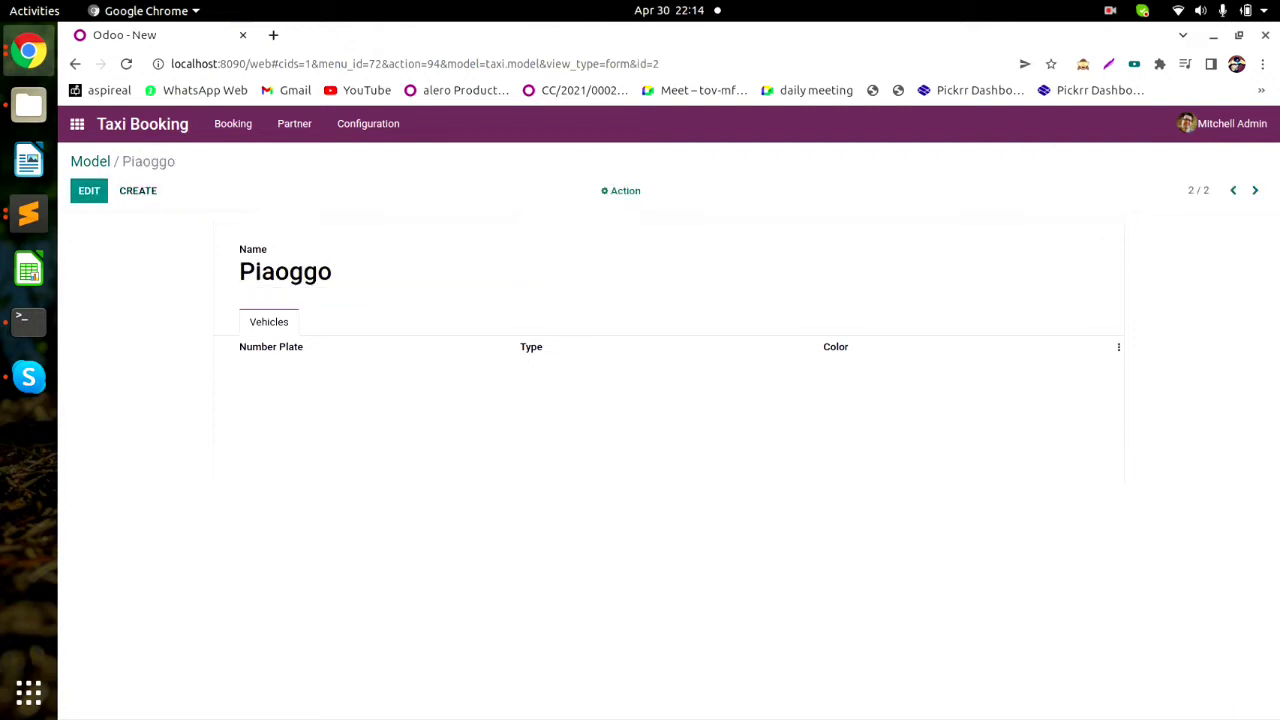
key(alt+c)
text(Ho)
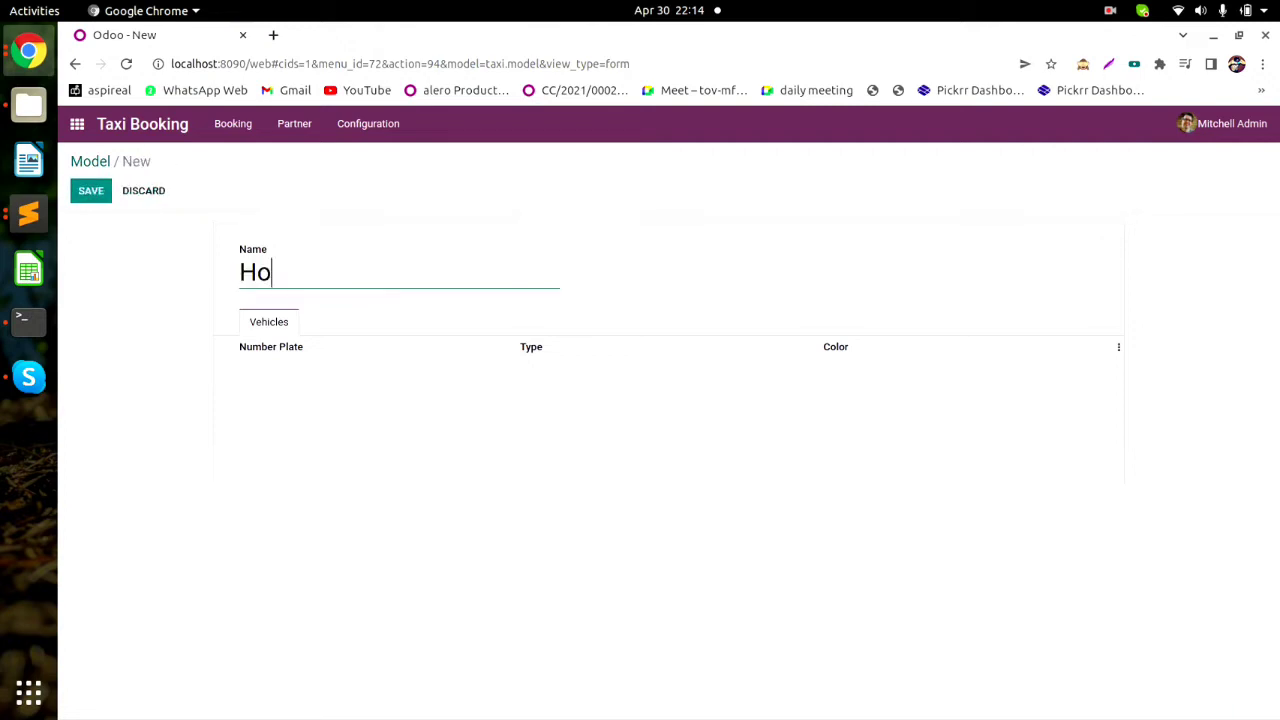
text(nda)
key(alt+s)
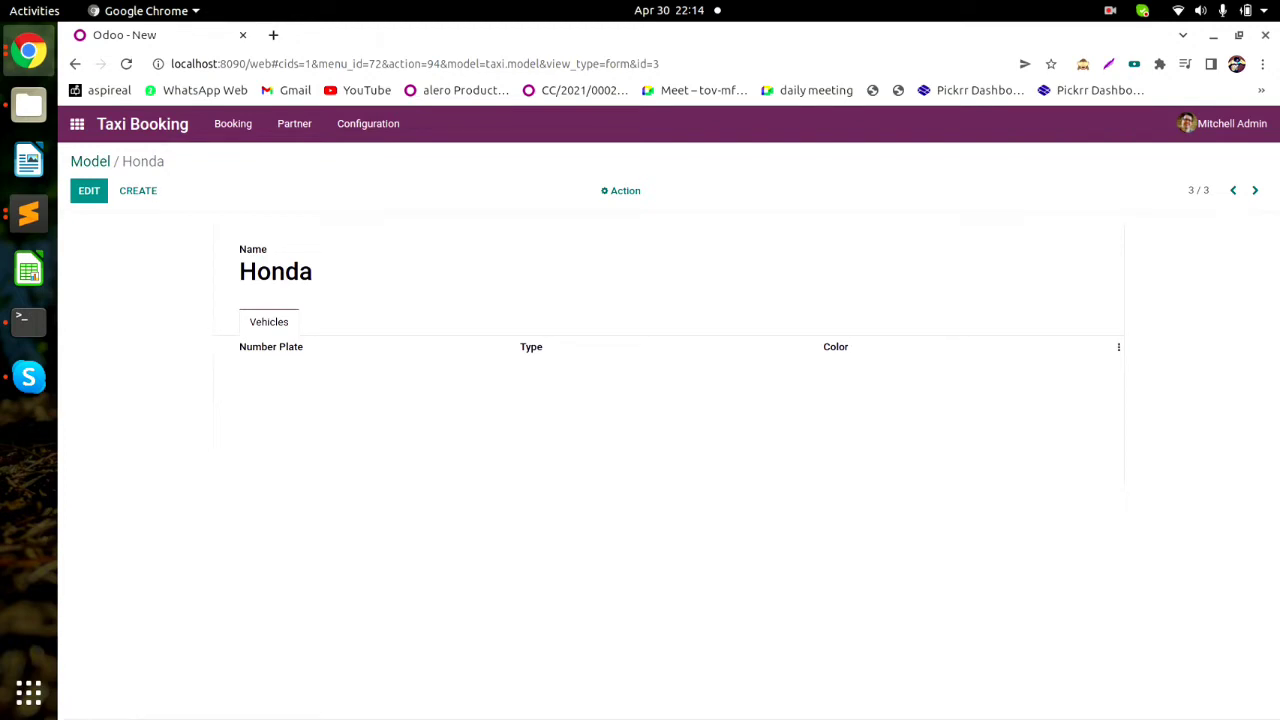
click(368, 124)
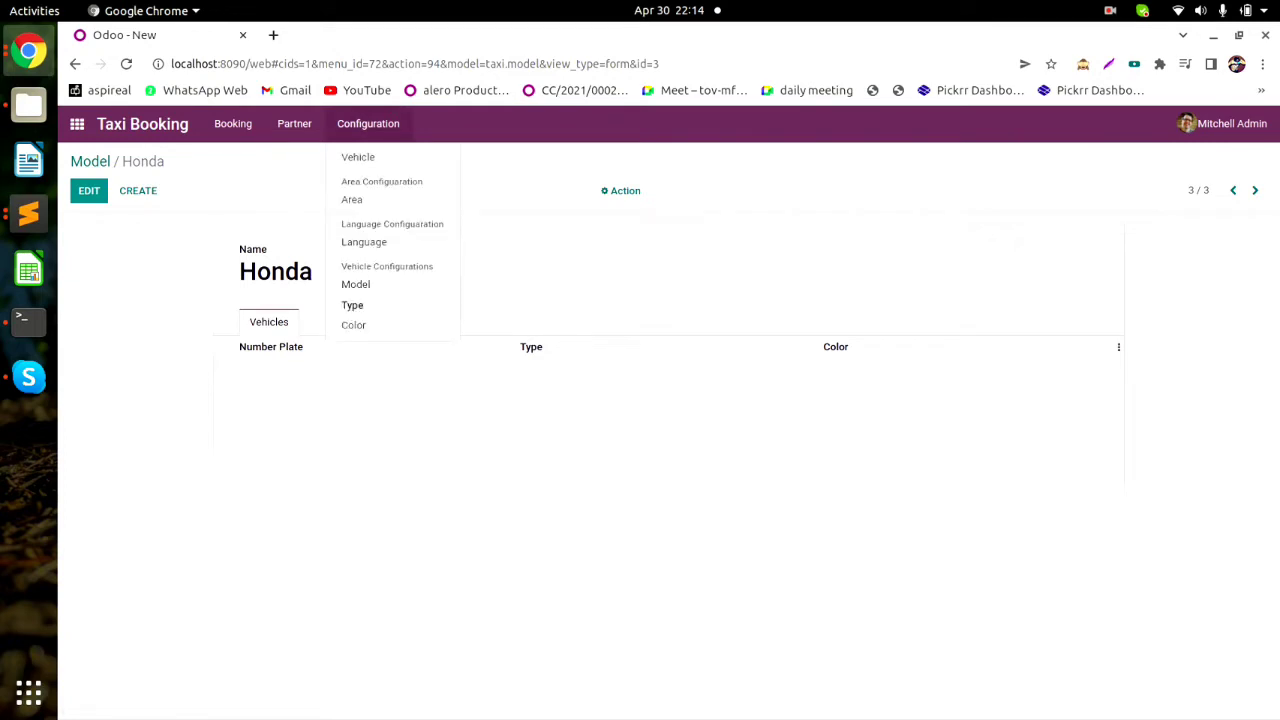
Check the saved Car type and White colour records.
click(352, 305)
click(300, 261)
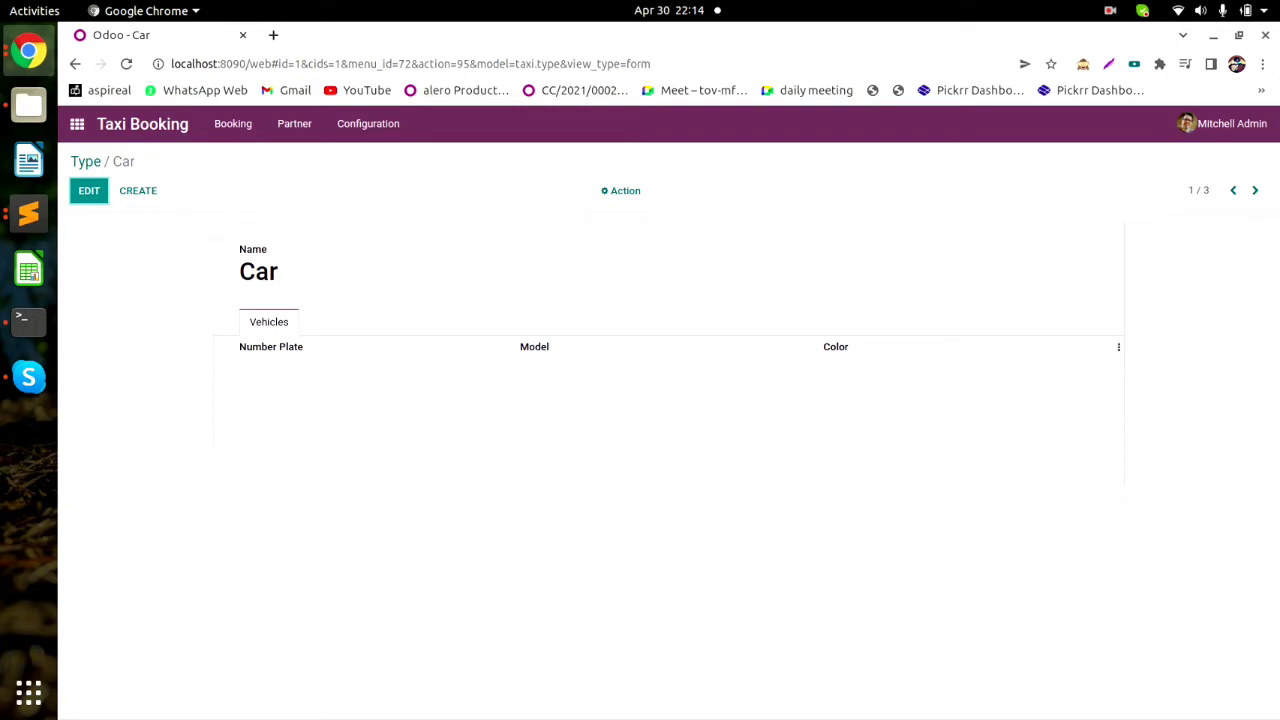
click(368, 123)
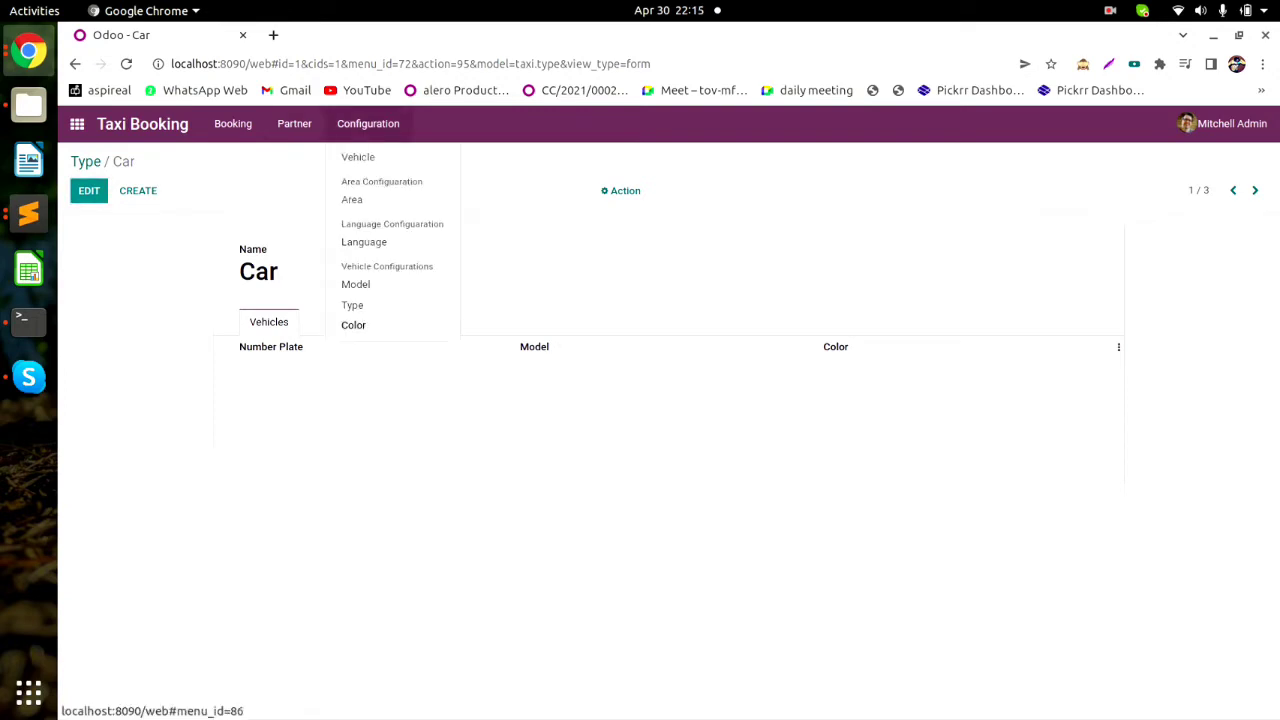
click(354, 325)
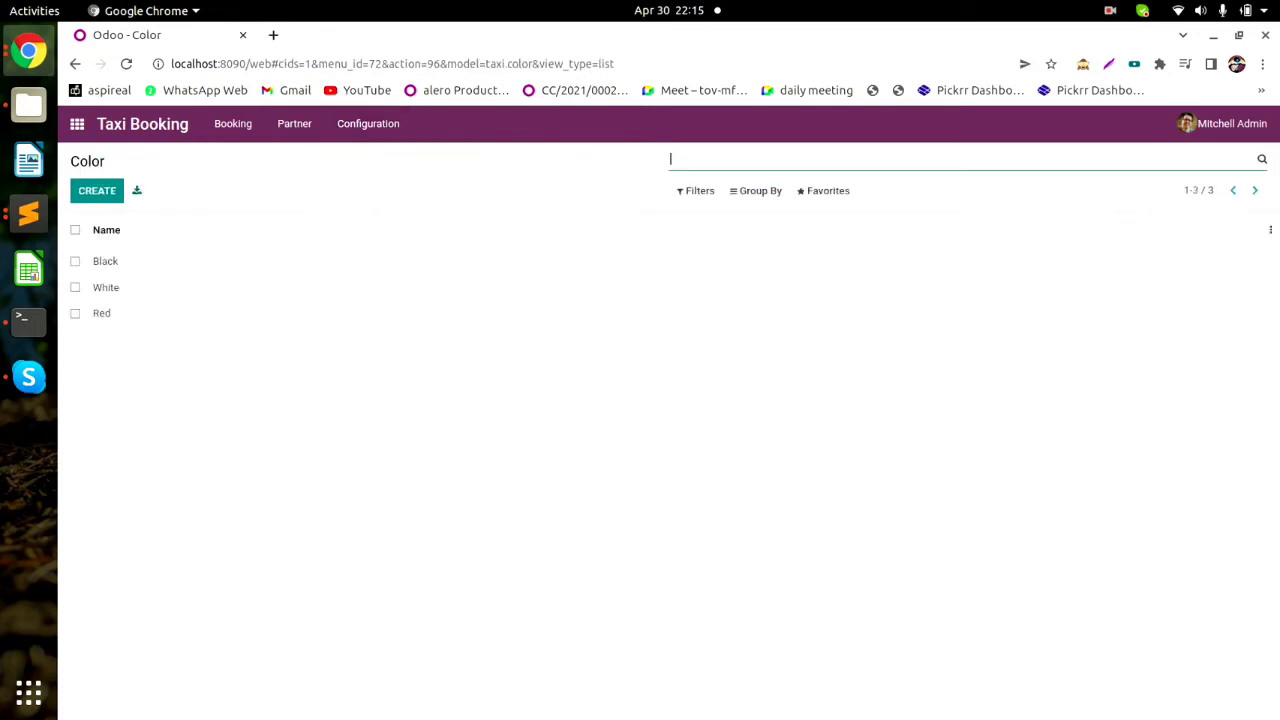
click(340, 287)
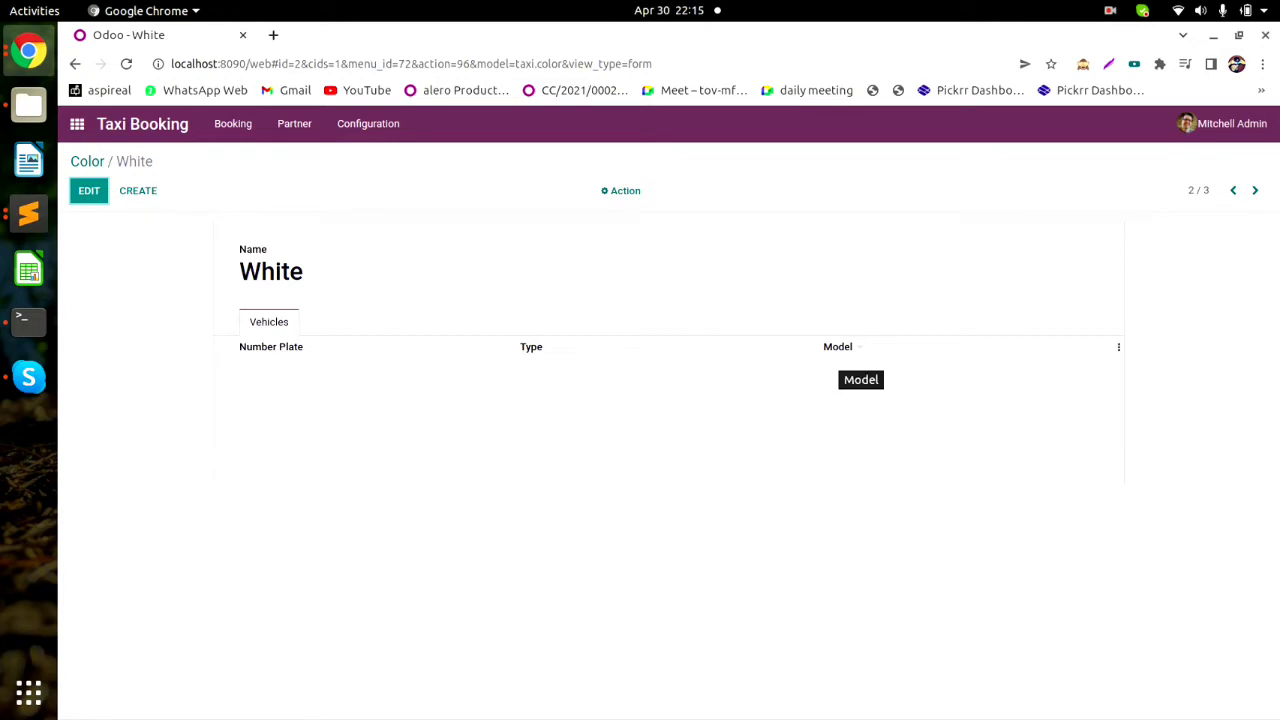
Look over the Model list, then open the empty Vehicle list.
click(368, 123)
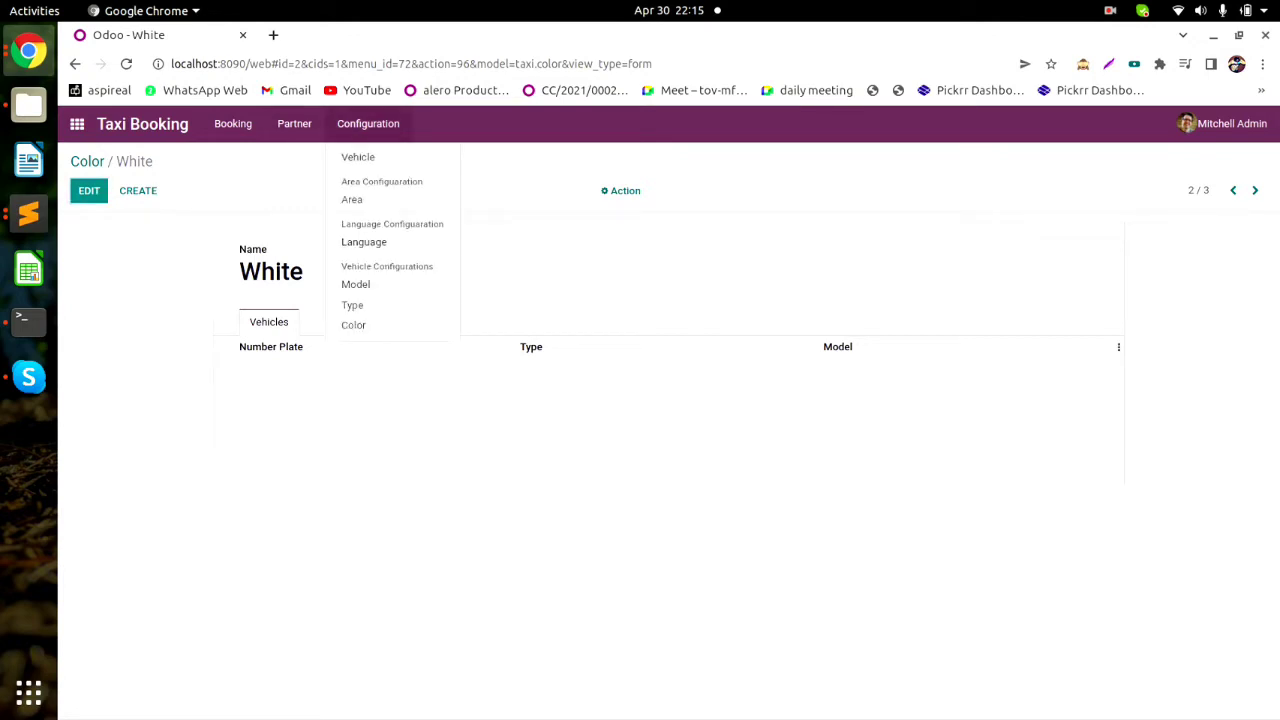
click(355, 284)
click(368, 123)
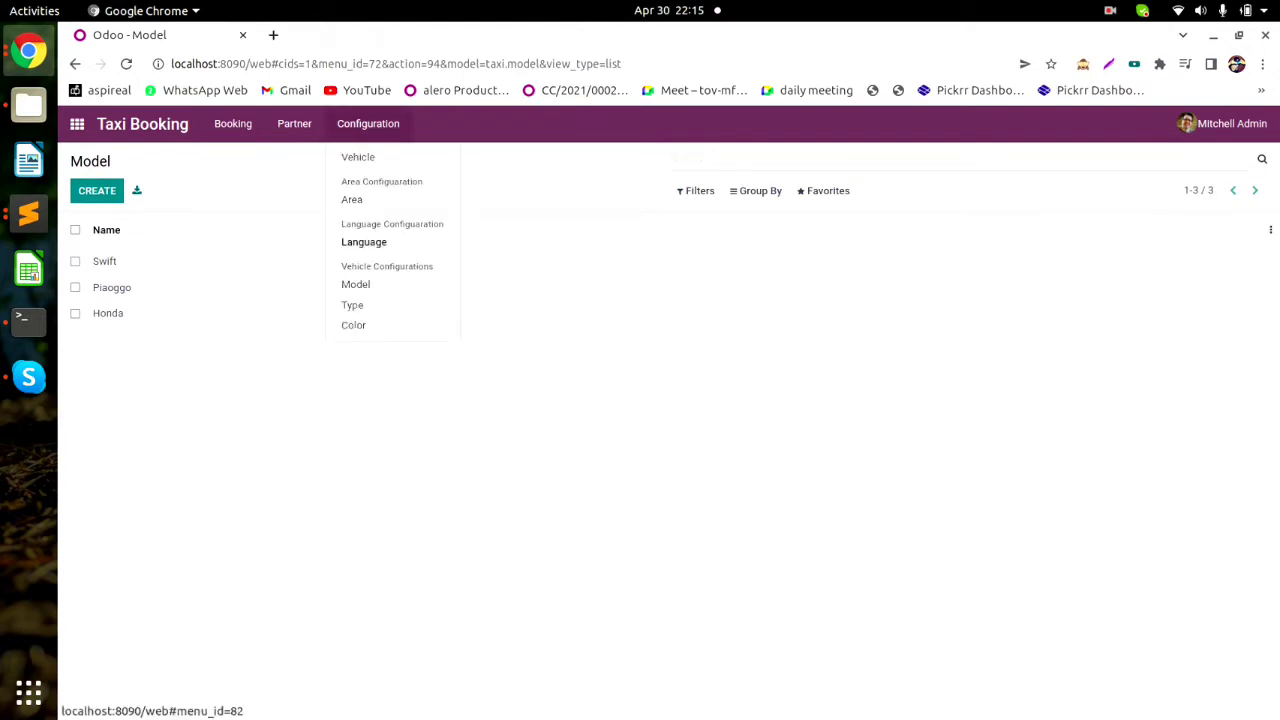
click(358, 157)
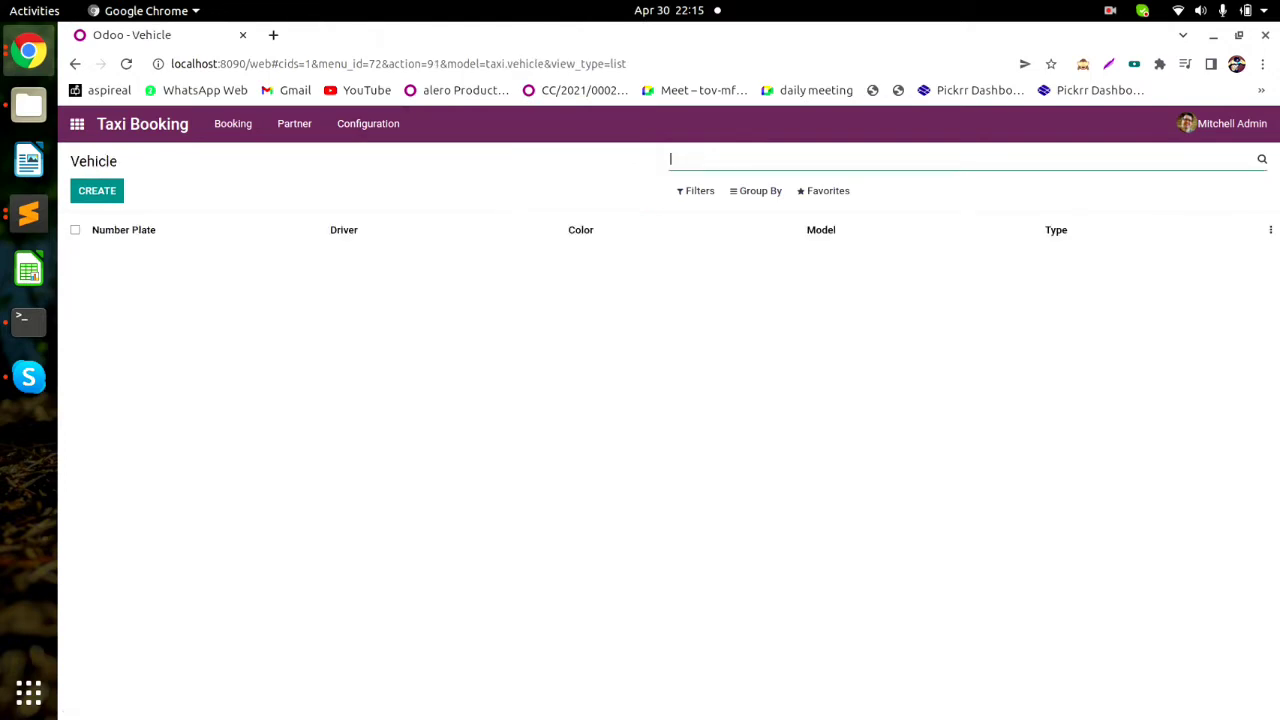
Create and save vehicle KA01 5566 with Type Car, Model Swift and Color Black.
click(97, 190)
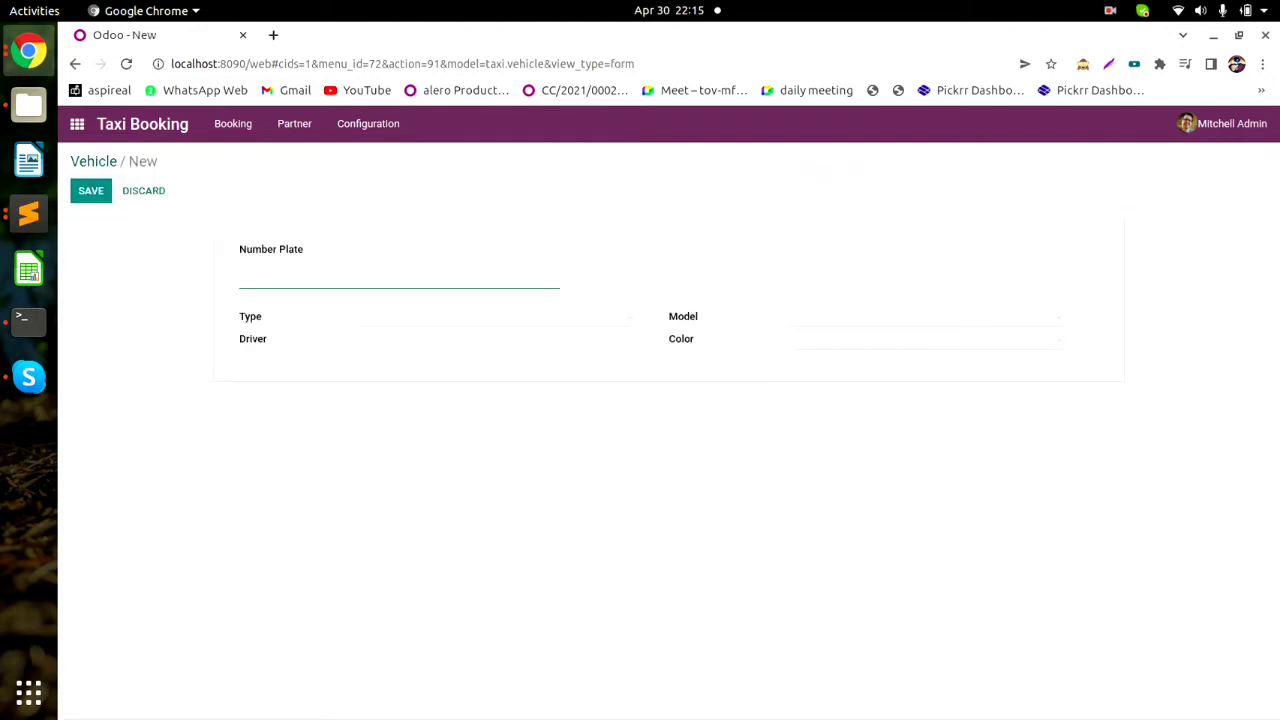
text(KA01 5566)
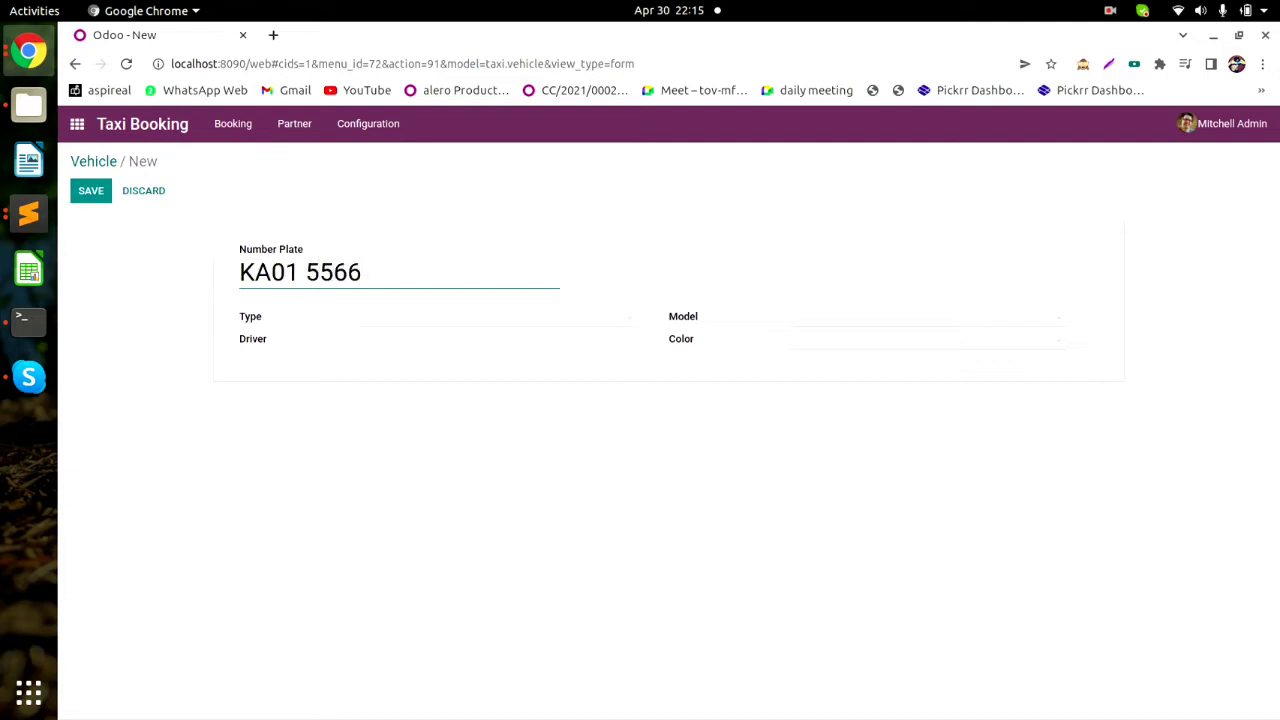
click(470, 317)
click(384, 343)
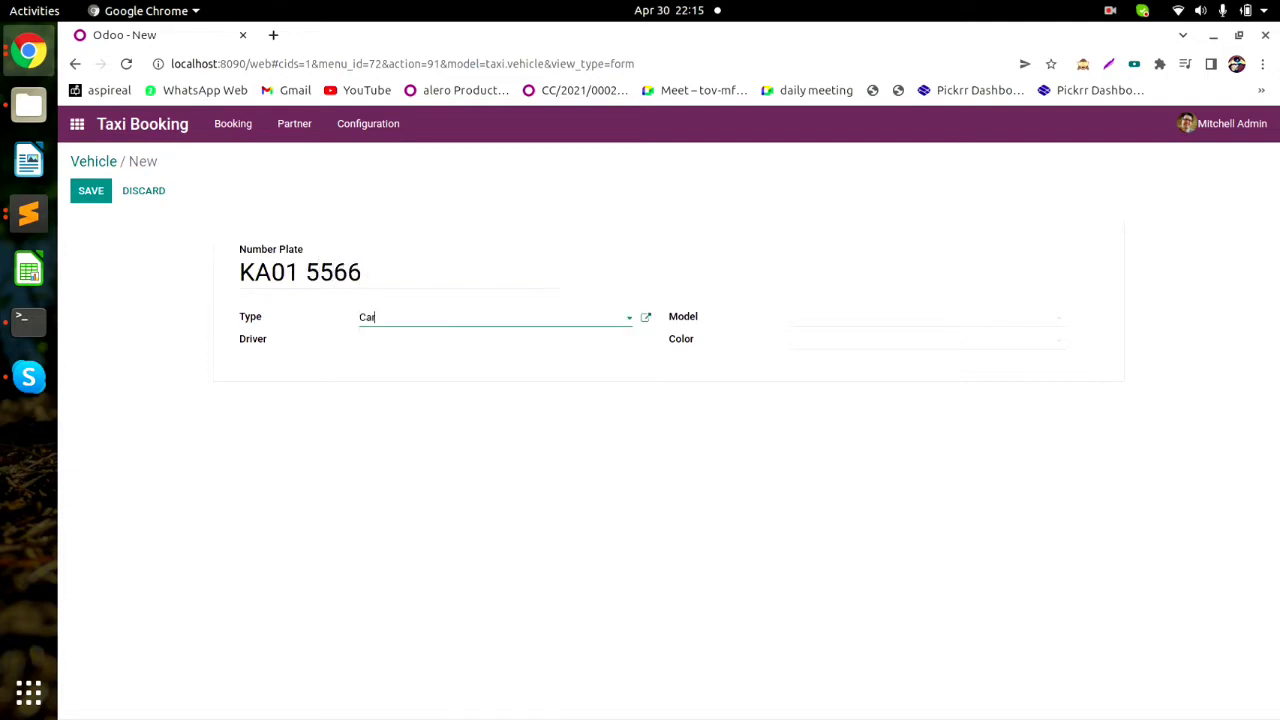
click(880, 317)
click(817, 343)
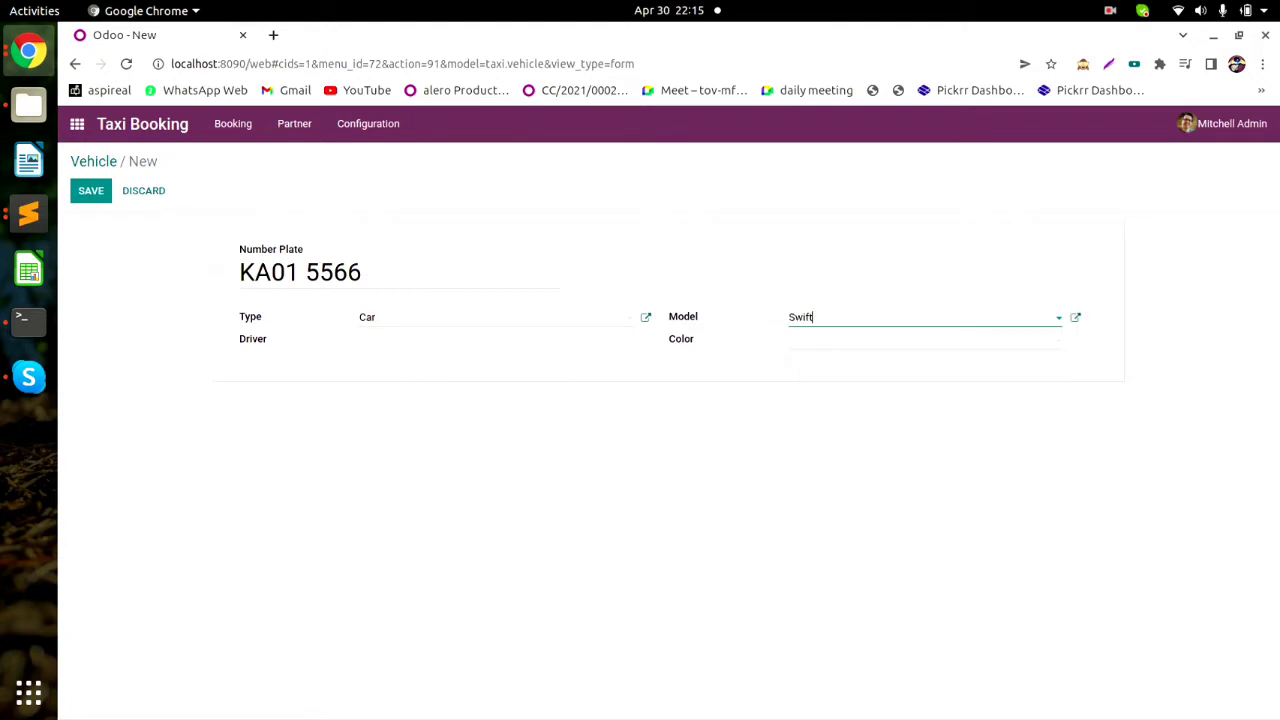
click(840, 340)
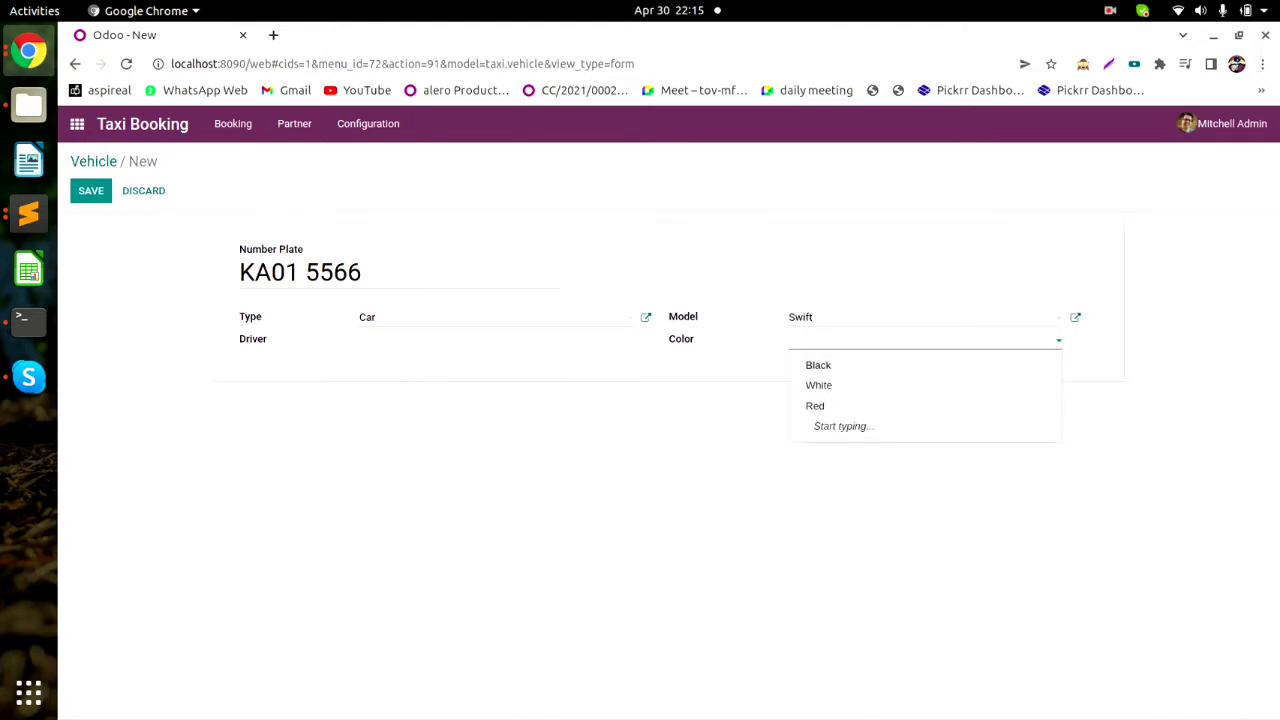
click(818, 365)
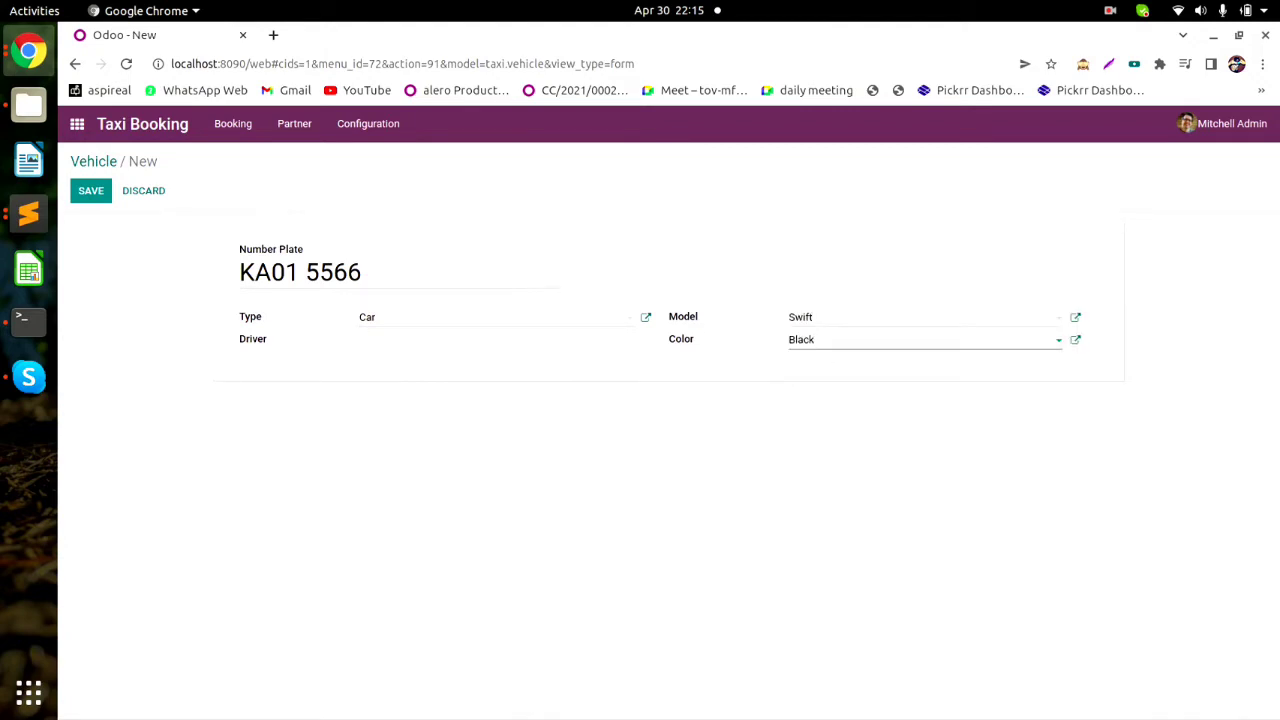
key(alt+s)
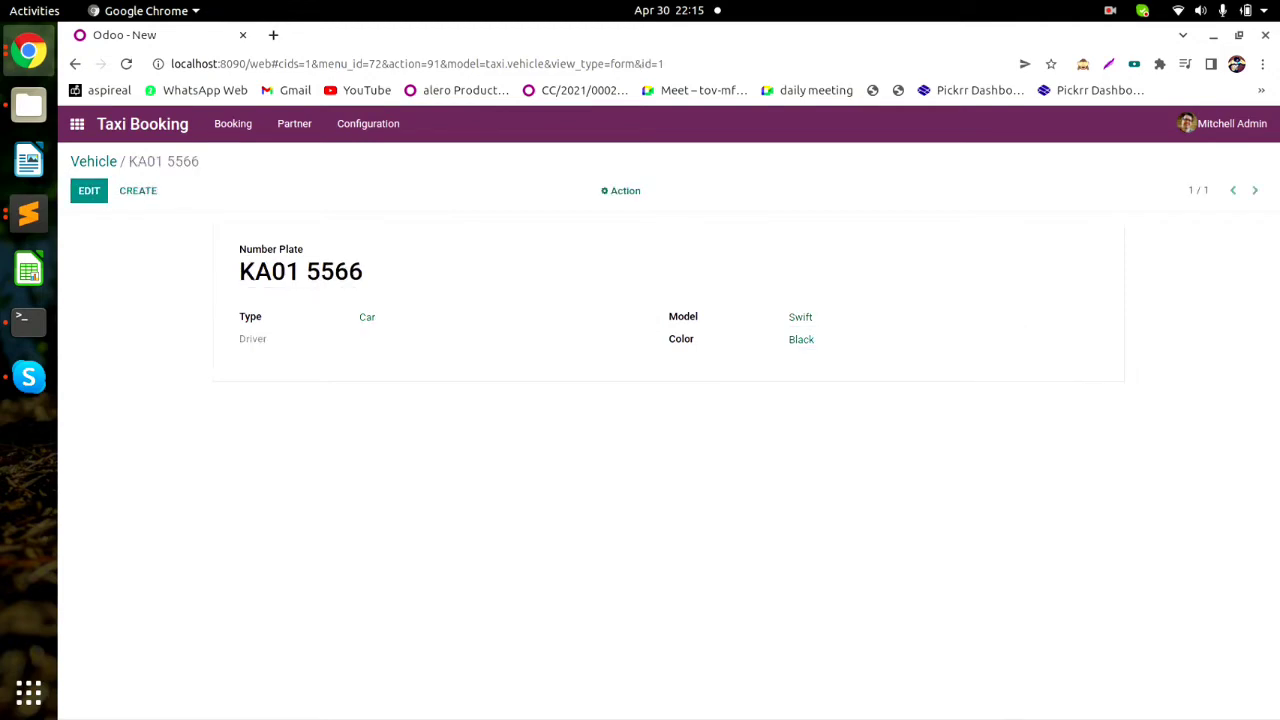
Reopen the KA01 5566 vehicle for editing, review its colour choices, and save it again.
drag(240, 271, 363, 271)
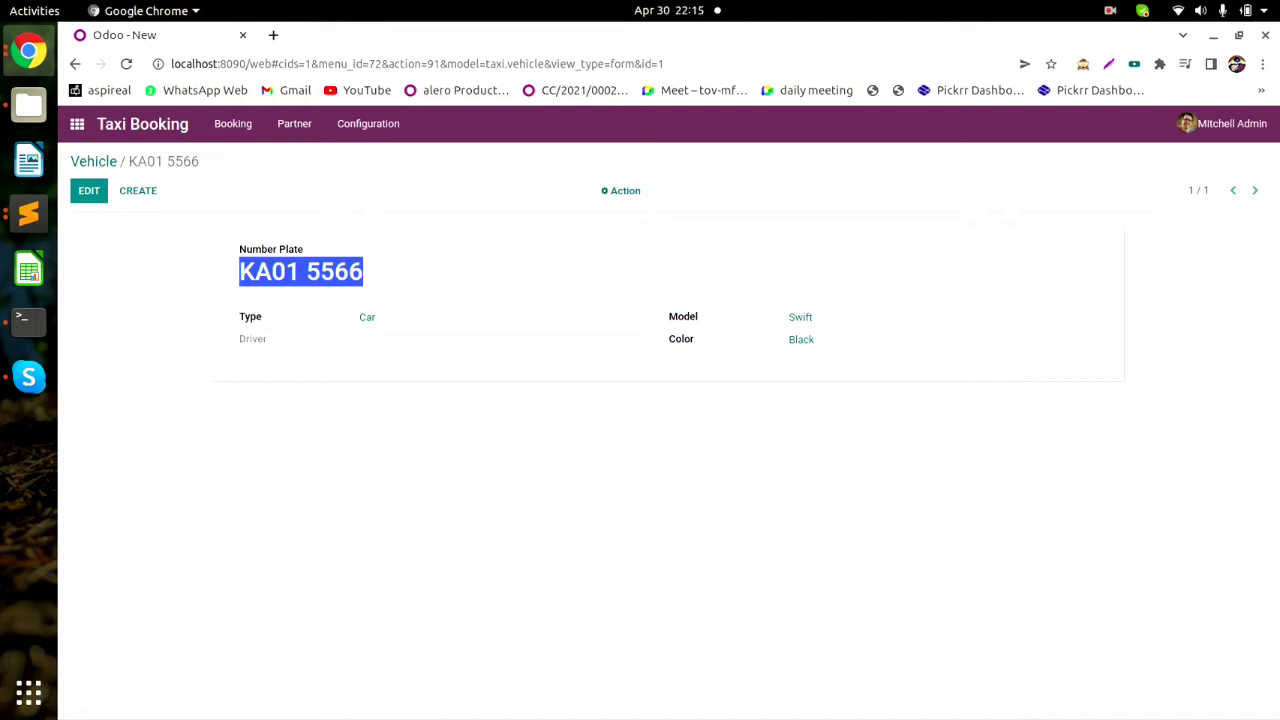
click(401, 118)
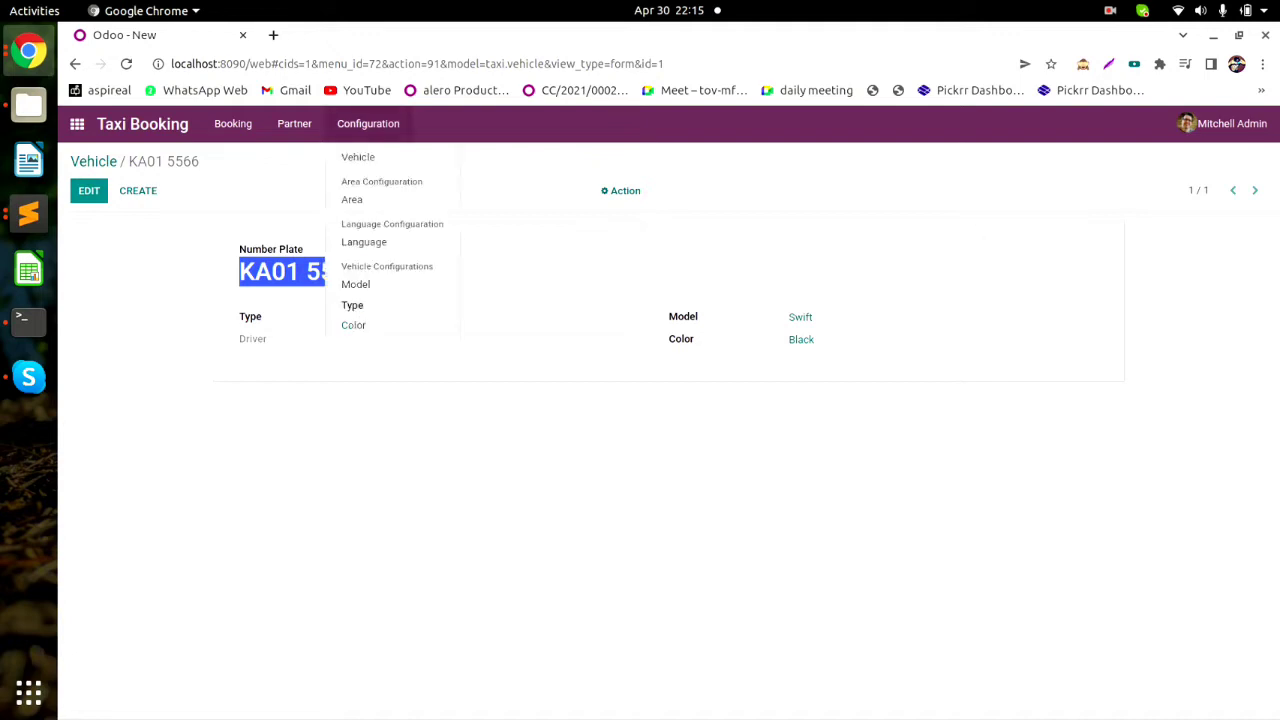
click(352, 305)
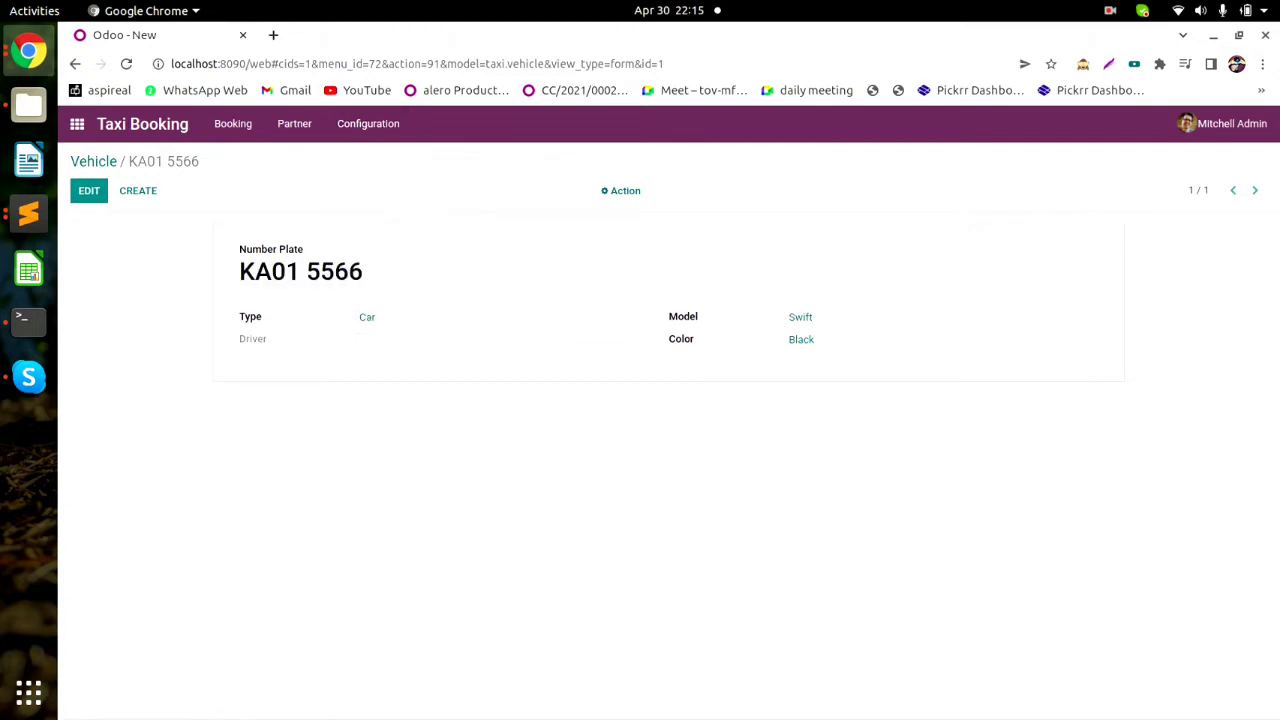
click(395, 123)
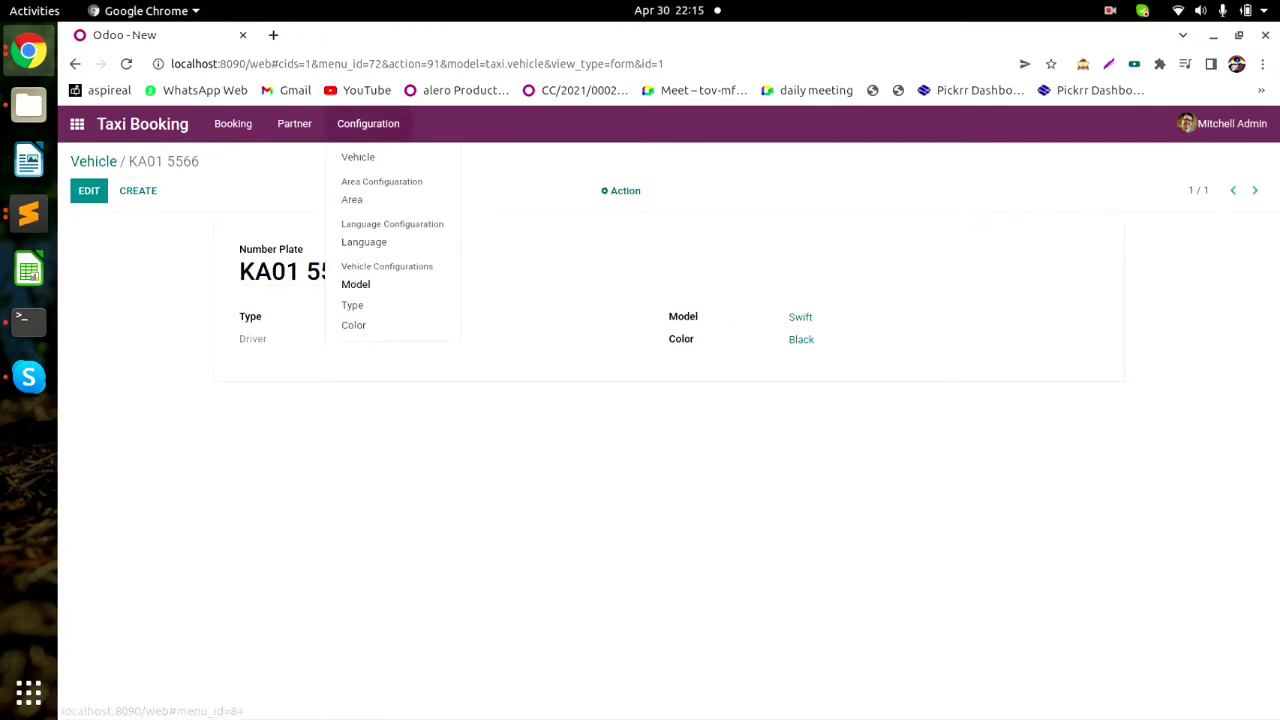
click(900, 340)
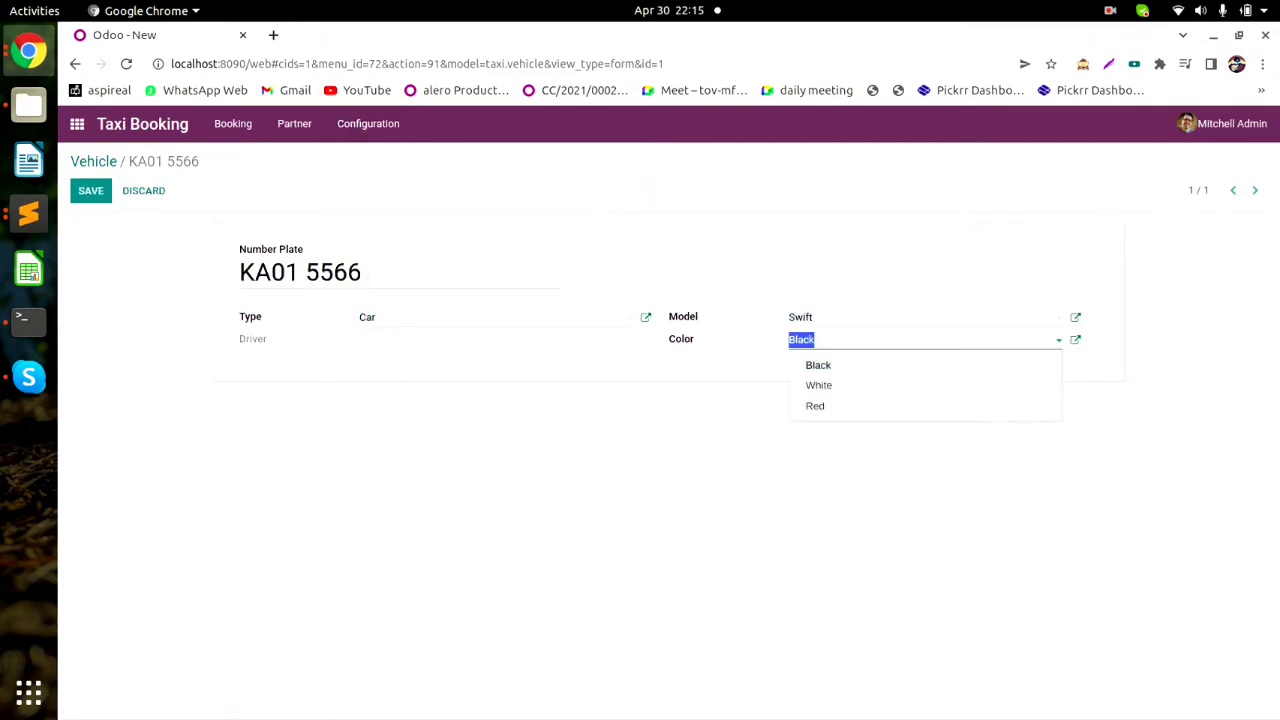
click(1140, 290)
double_click(253, 339)
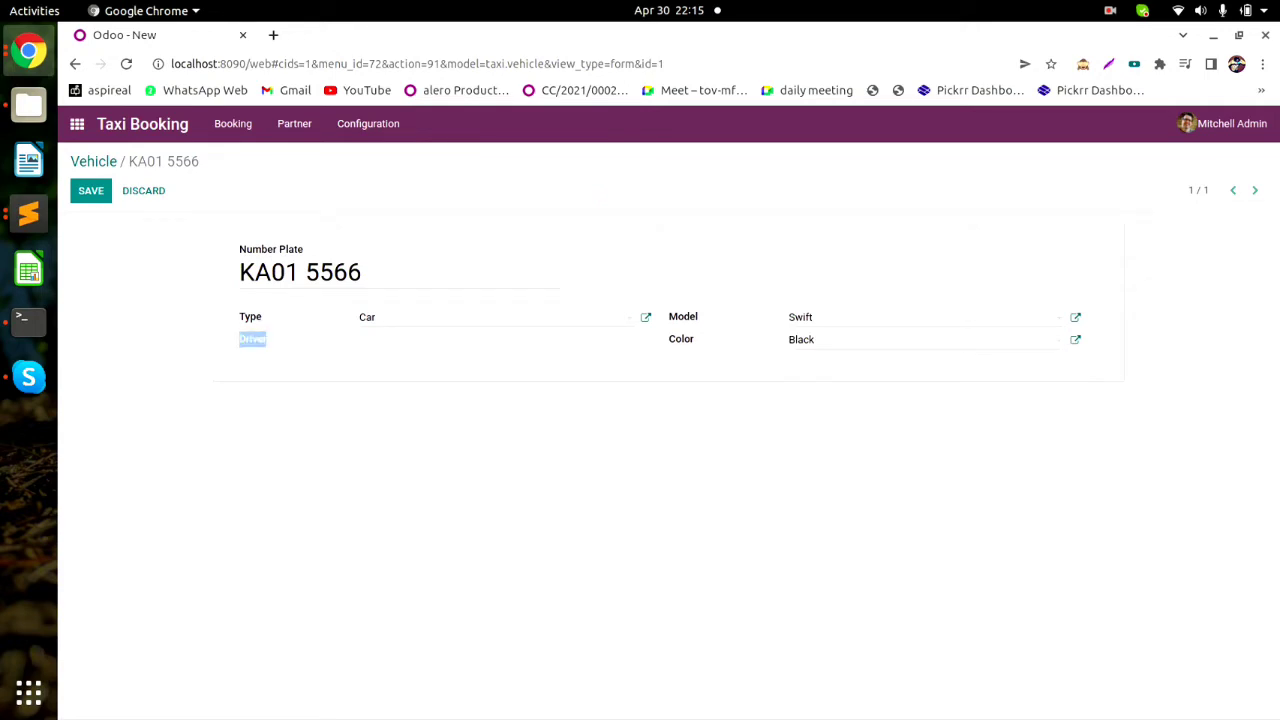
click(262, 341)
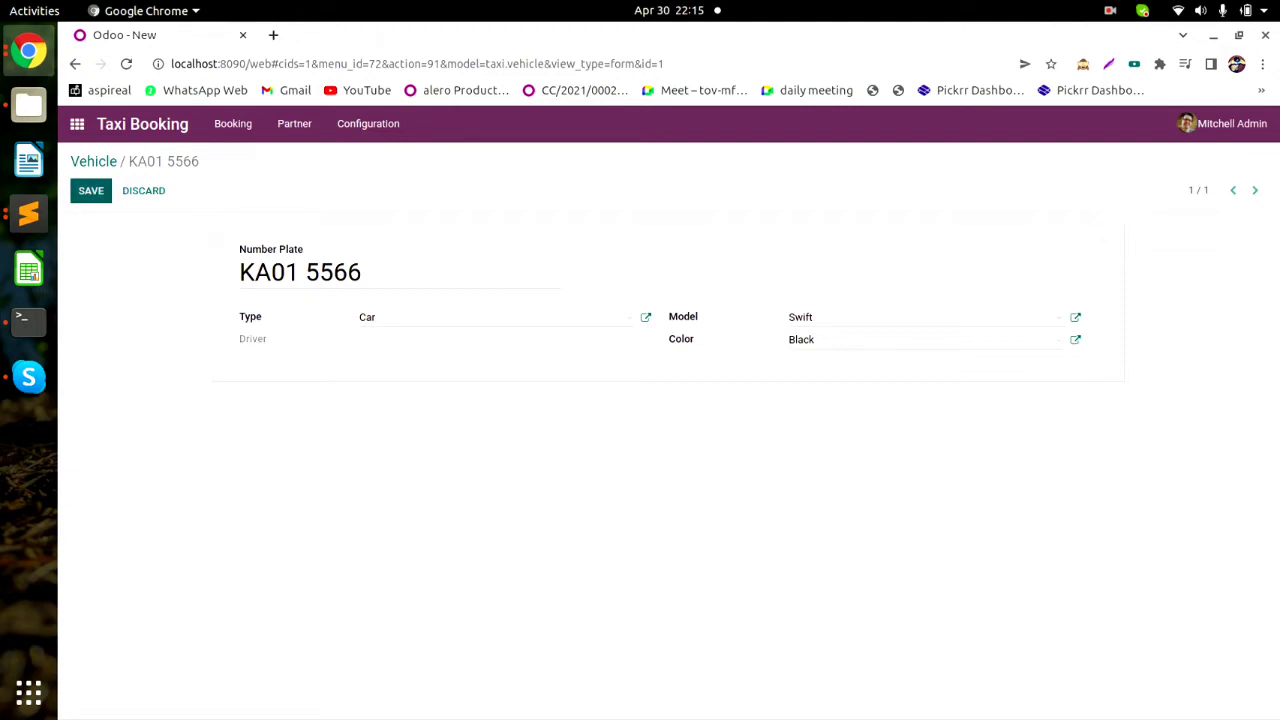
click(91, 191)
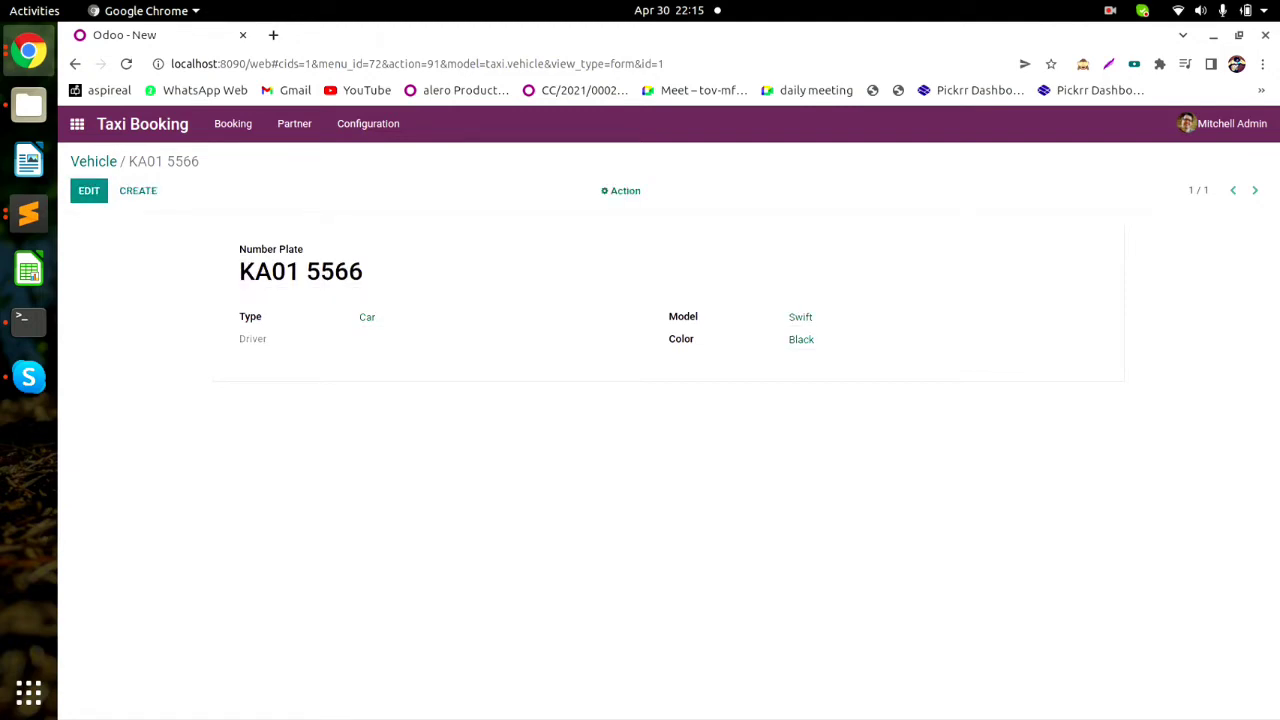
click(294, 123)
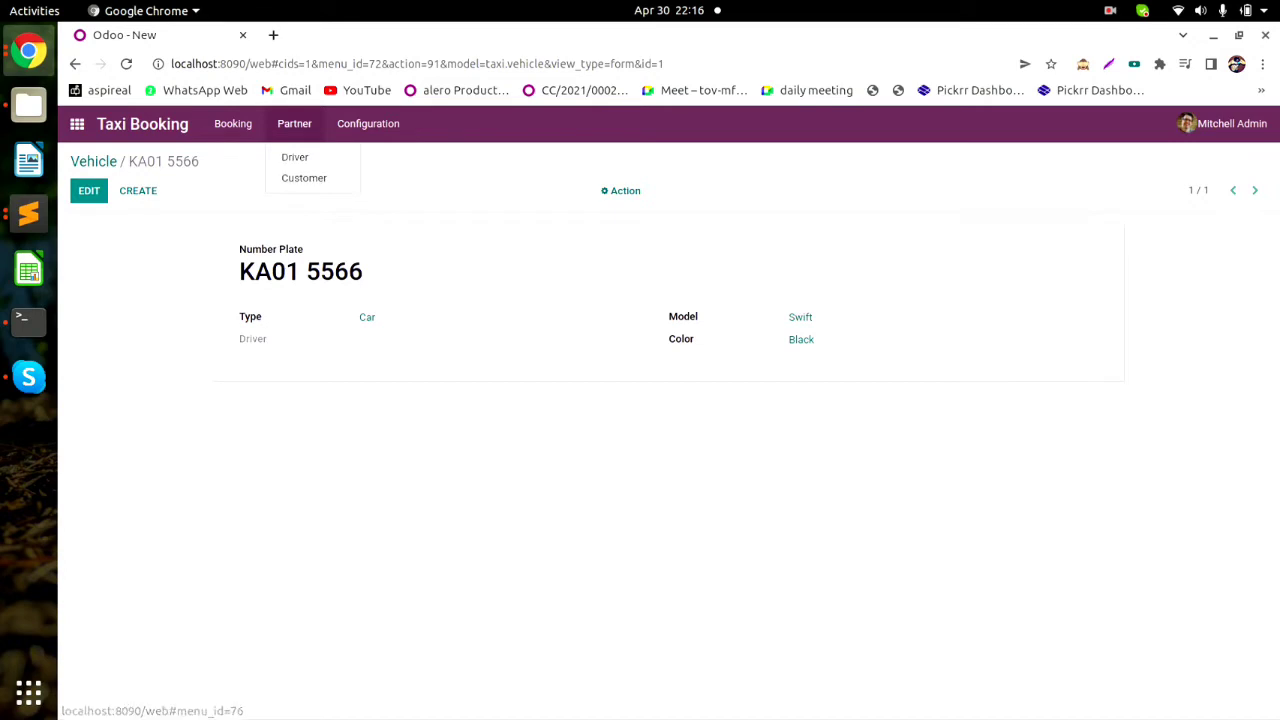
click(295, 157)
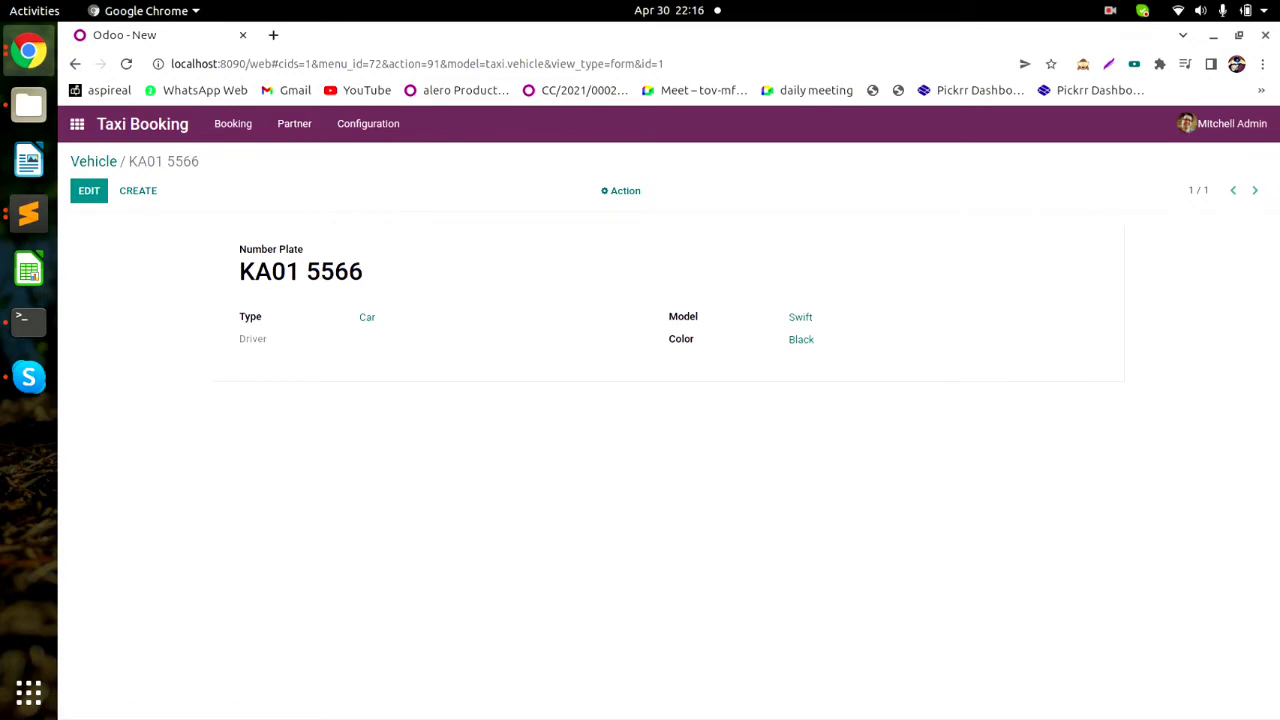
click(368, 123)
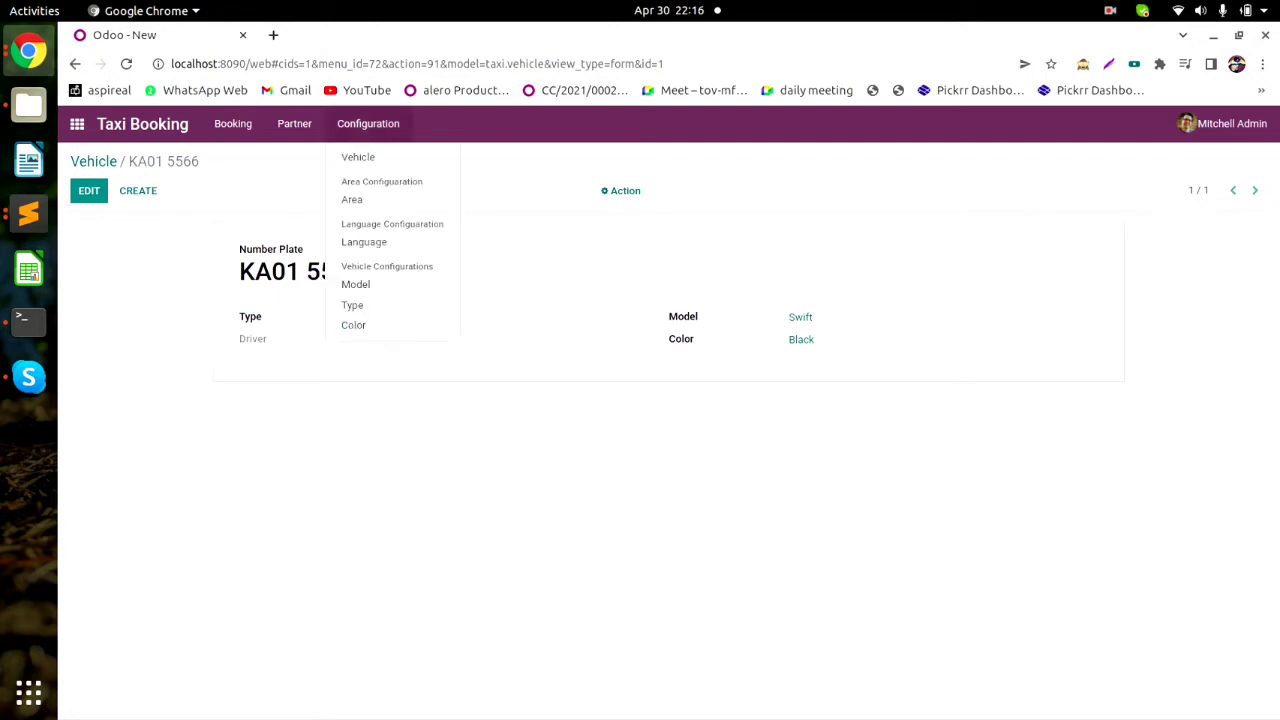
click(294, 123)
click(303, 177)
click(368, 123)
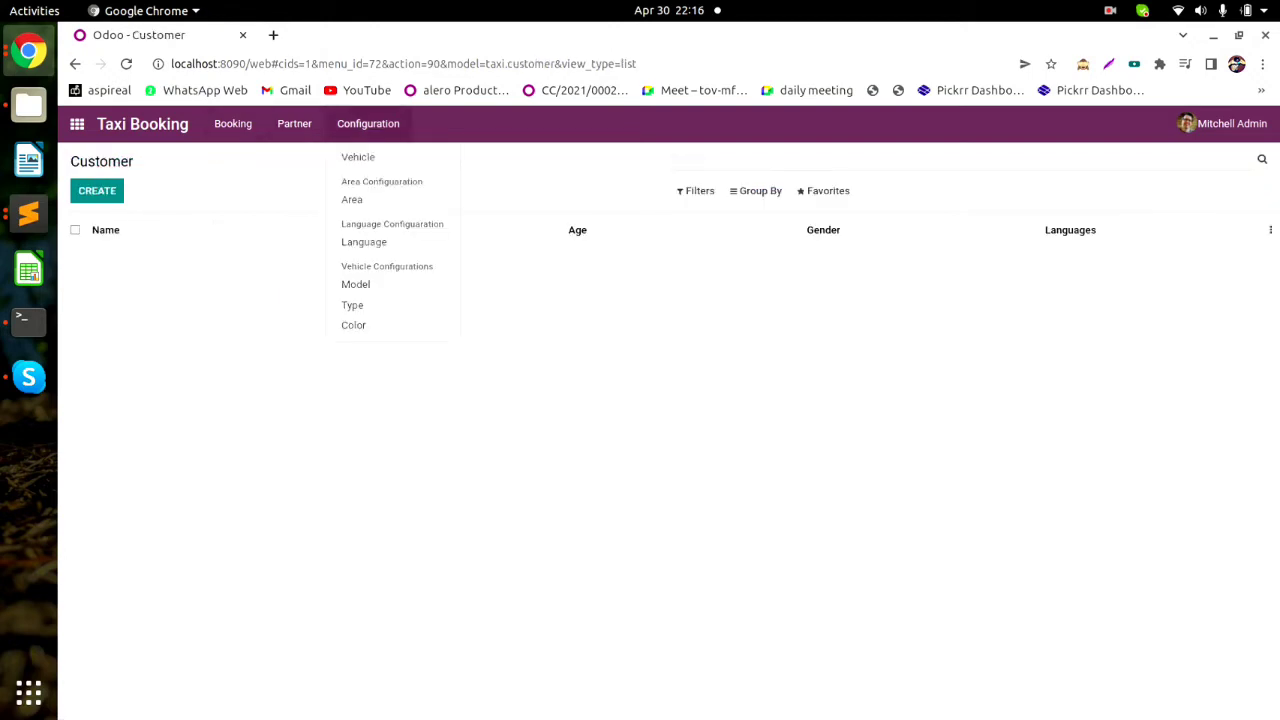
click(357, 155)
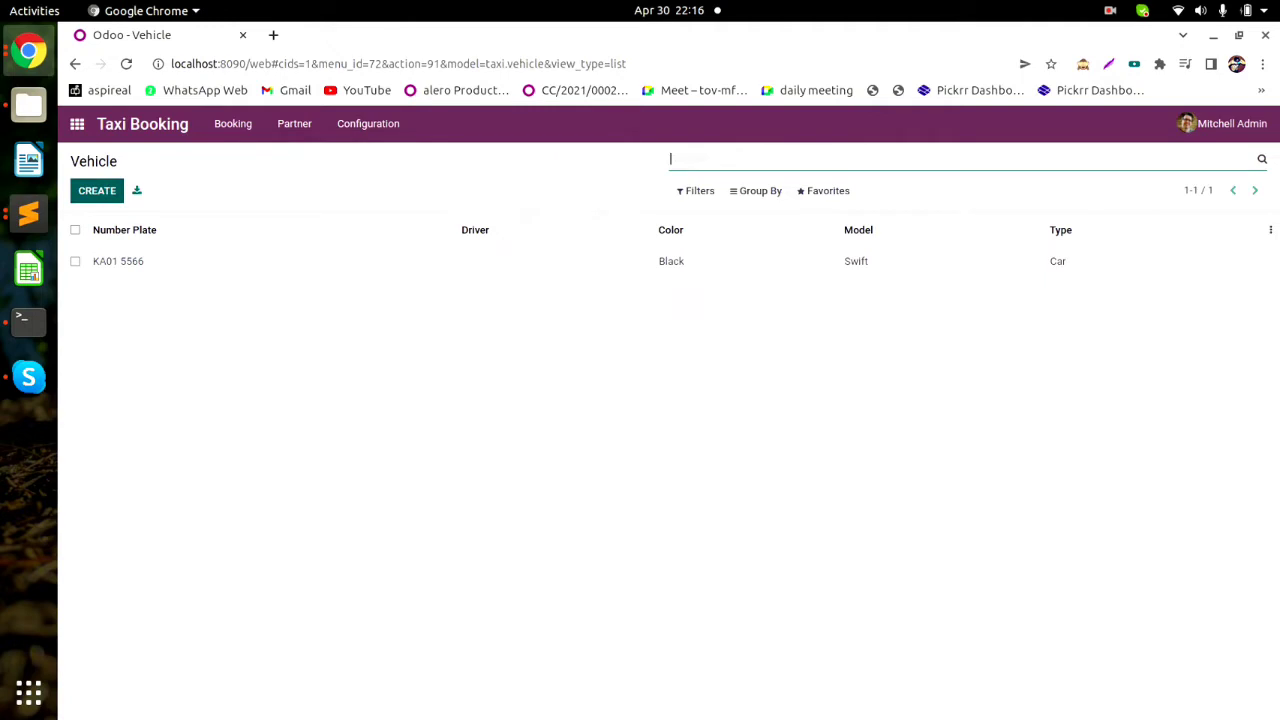
Start a new vehicle with number plate Ka01 2244 and type Auto.
click(97, 191)
text(K)
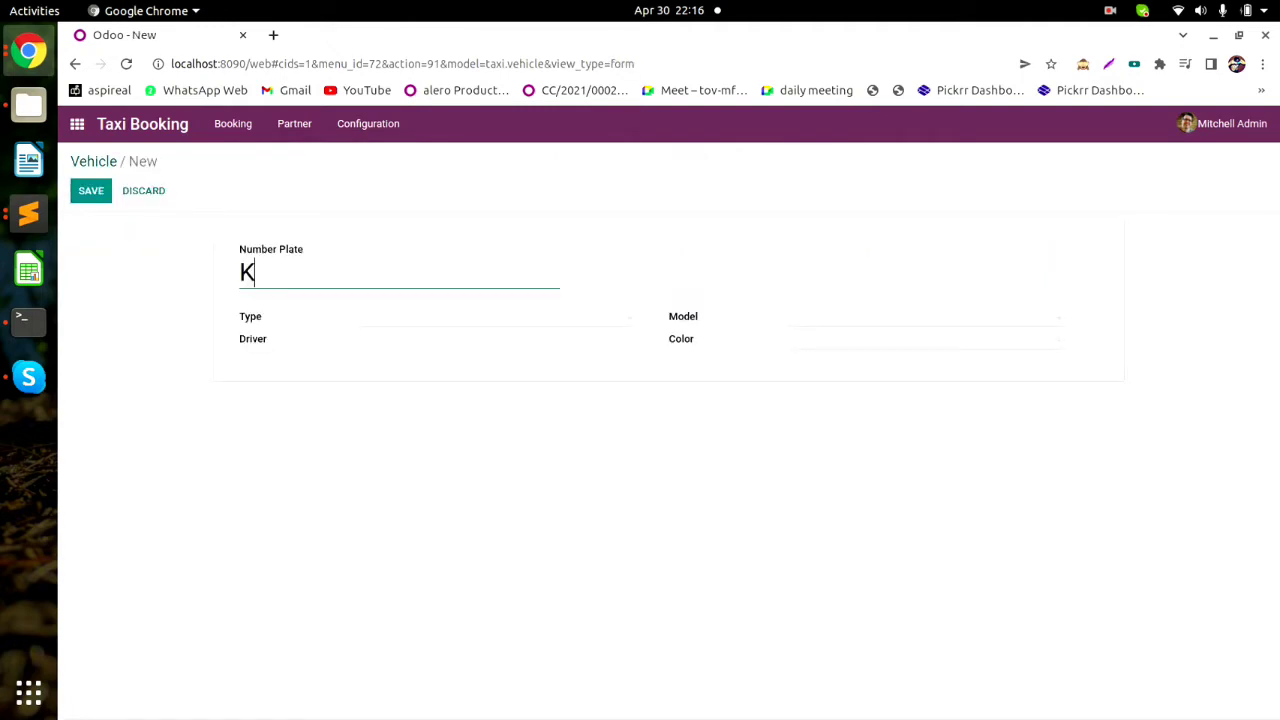
text(a01 2244)
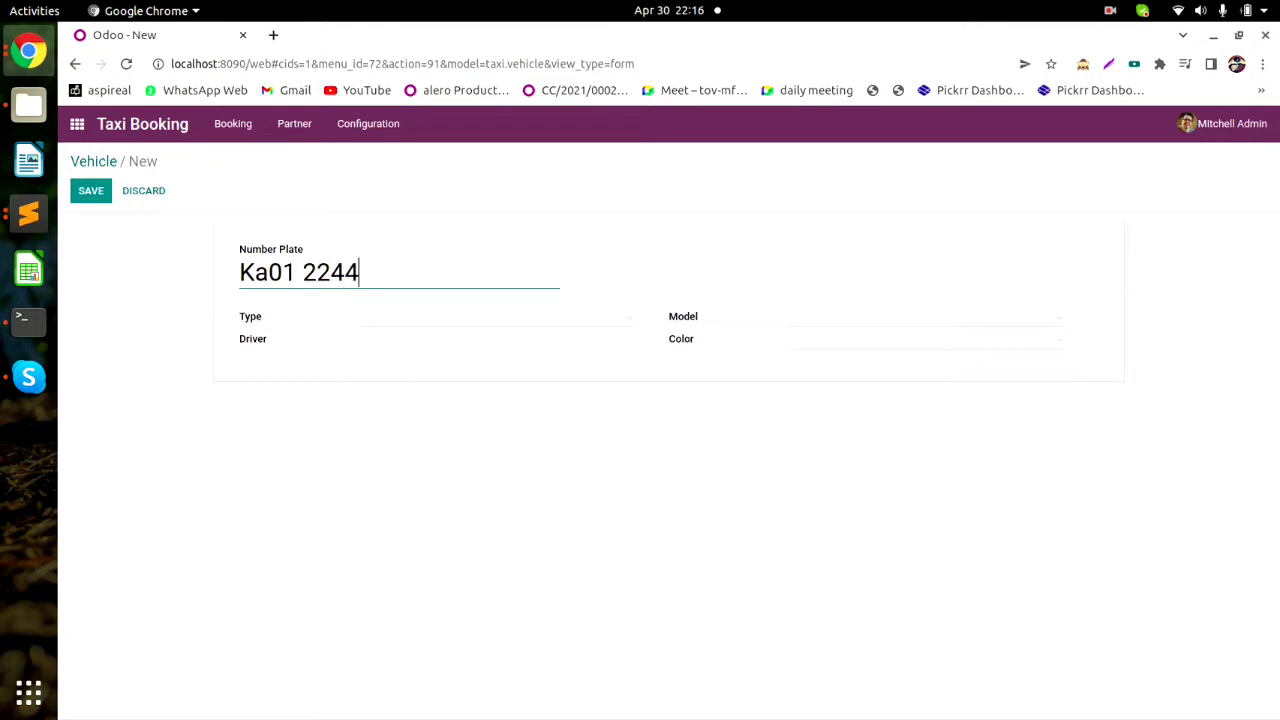
key(Tab)
key(Down)
key(Down)
key(Up)
key(Return)
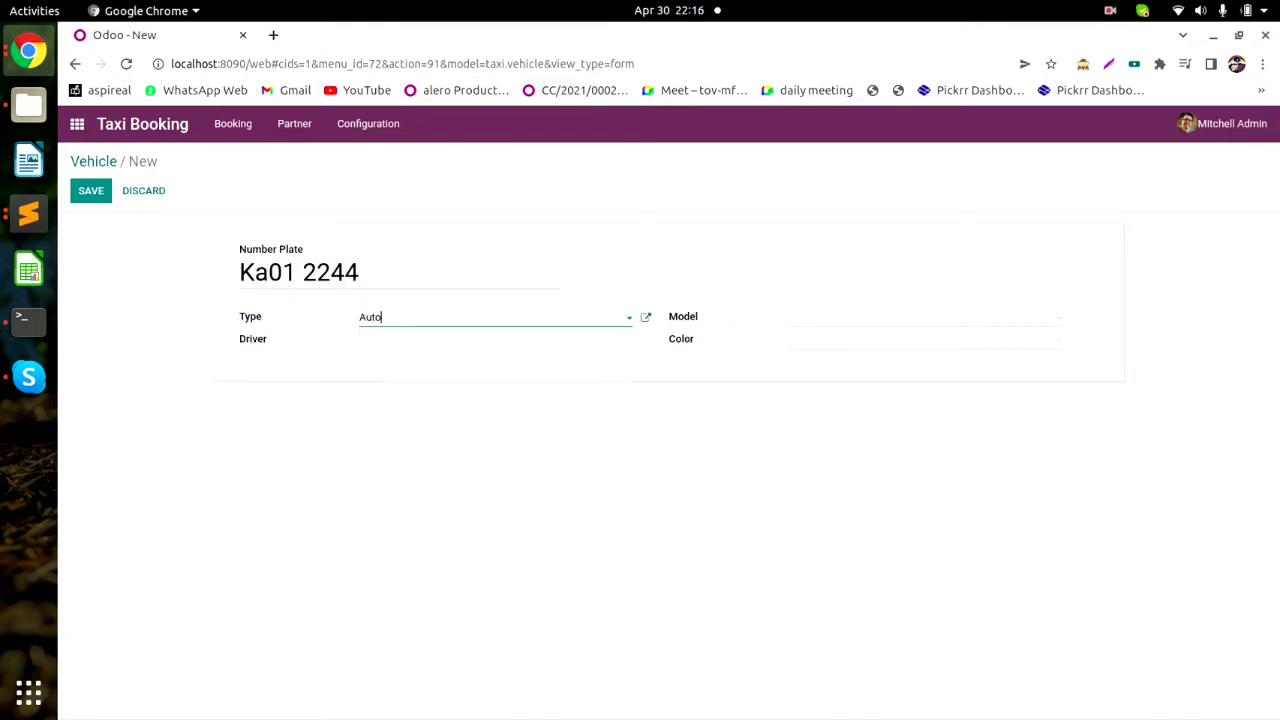
Choose model Piaoggo and colour Red, then save the vehicle.
key(Tab)
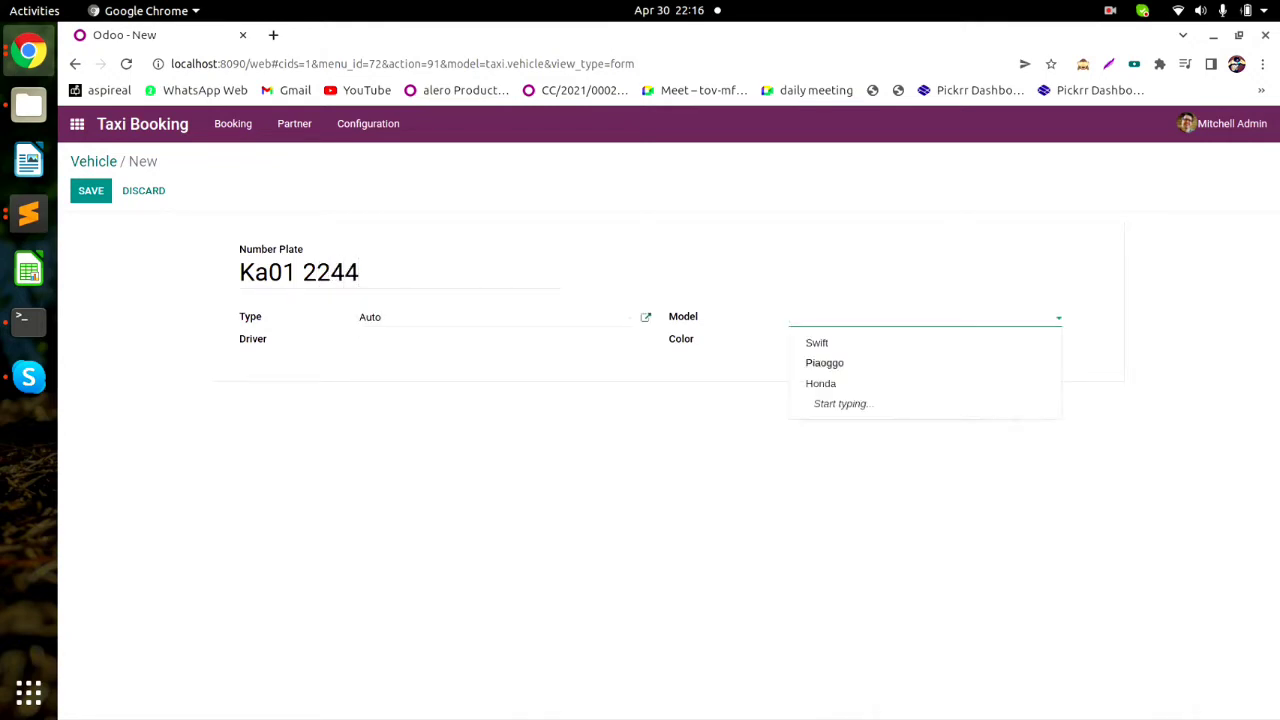
key(Down)
key(Up)
key(Up)
key(Down)
key(Return)
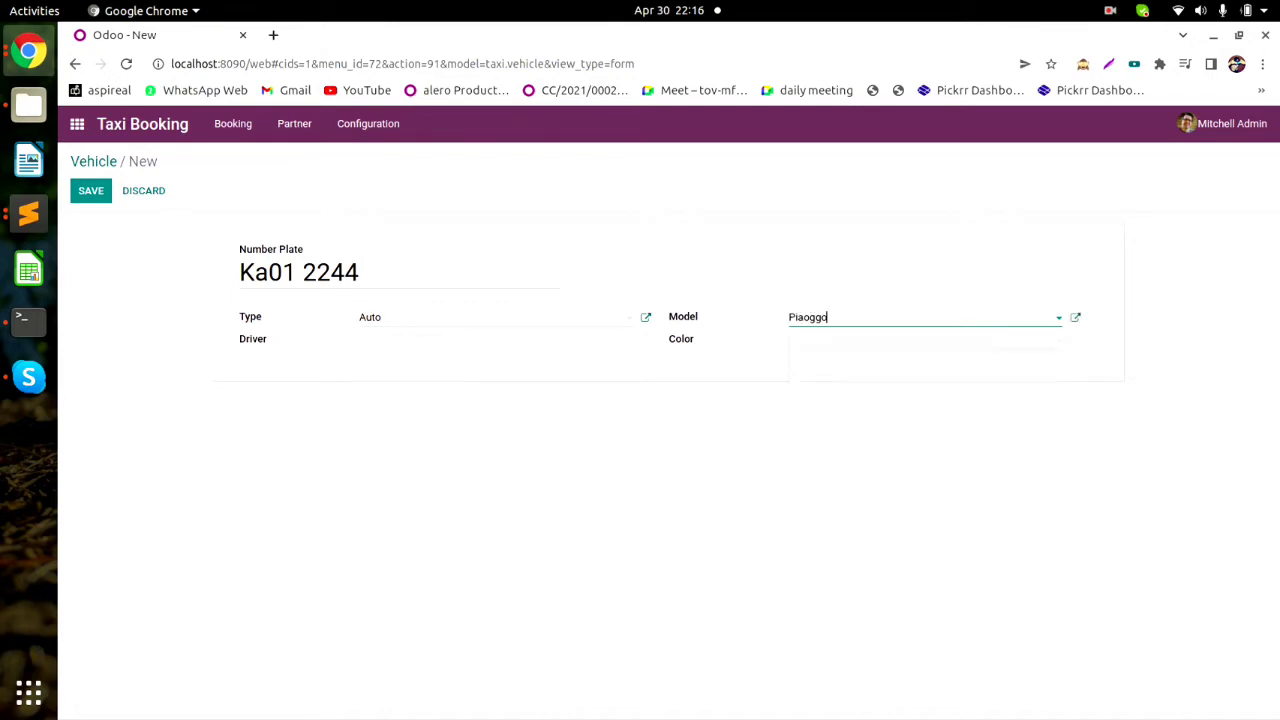
key(Tab)
key(Down)
key(Down)
key(Up)
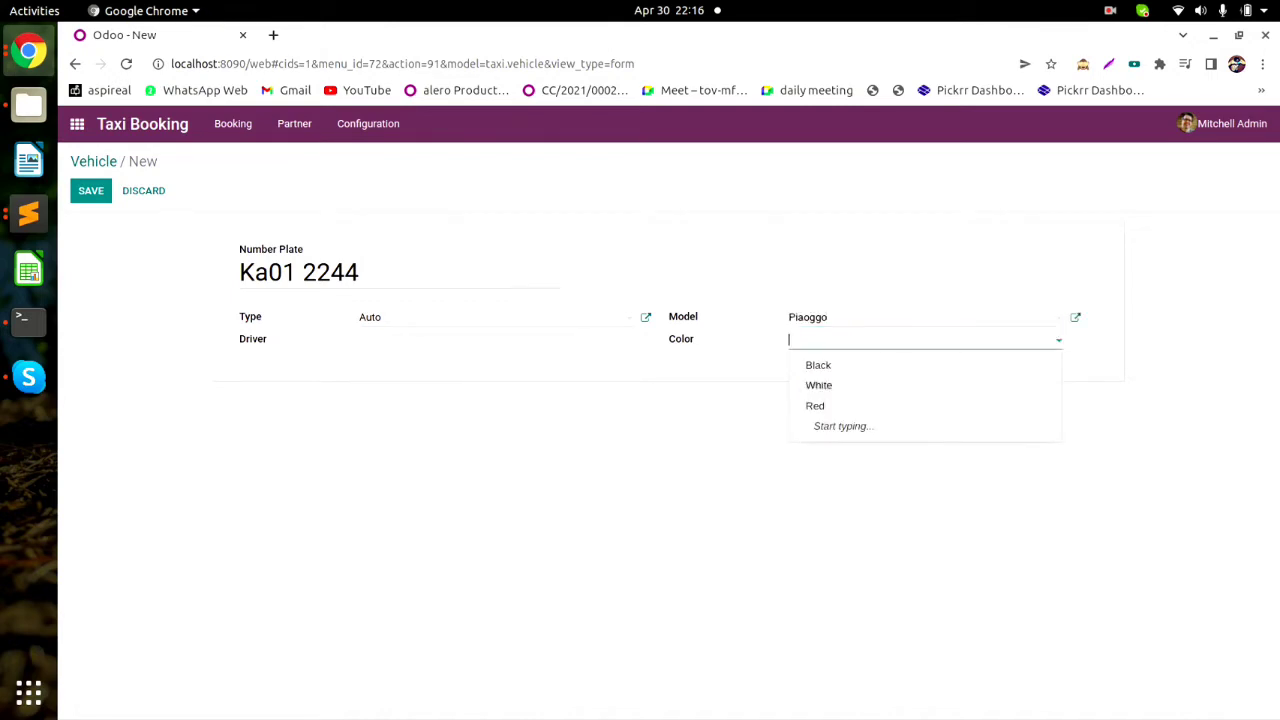
key(Down)
key(Return)
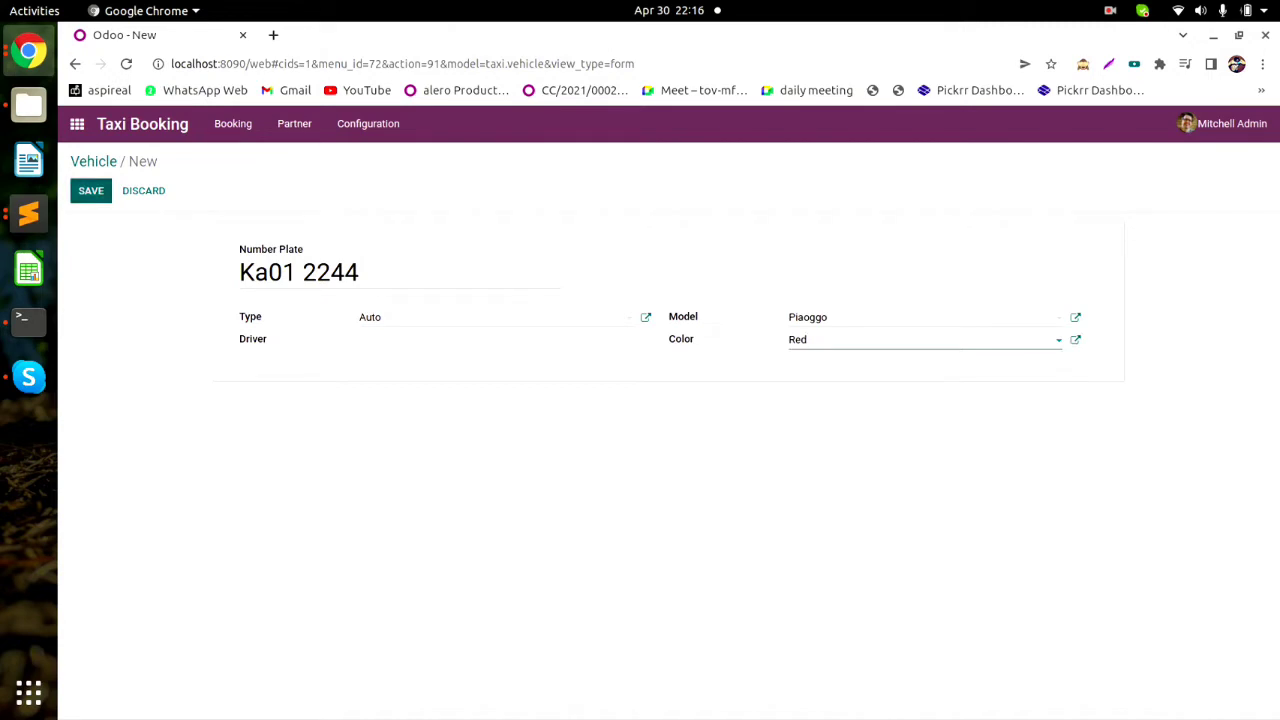
click(91, 190)
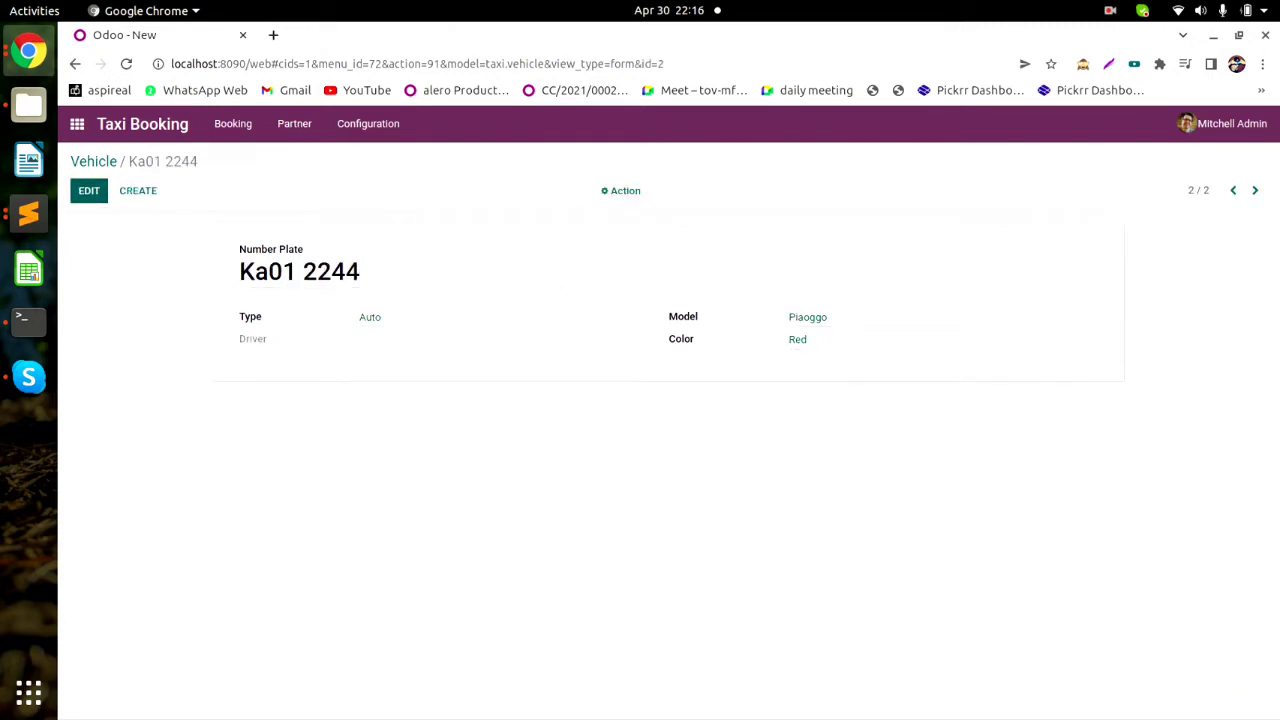
click(370, 317)
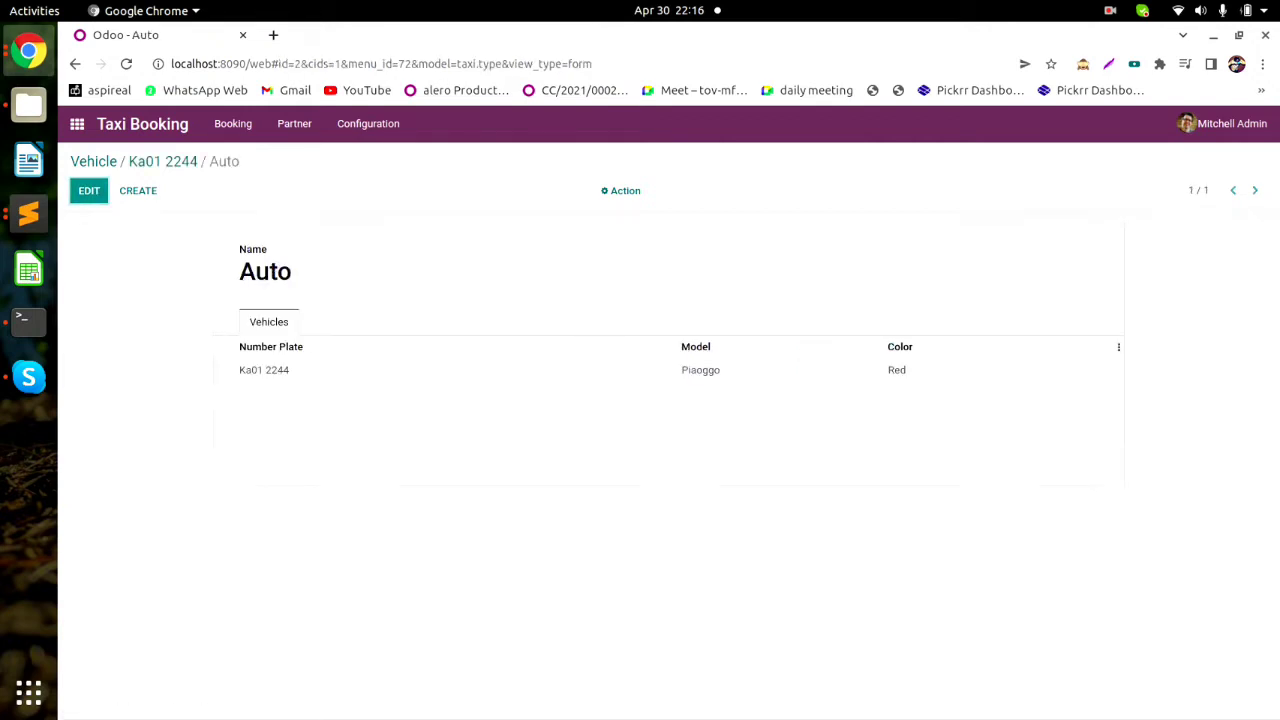
drag(239, 370, 290, 370)
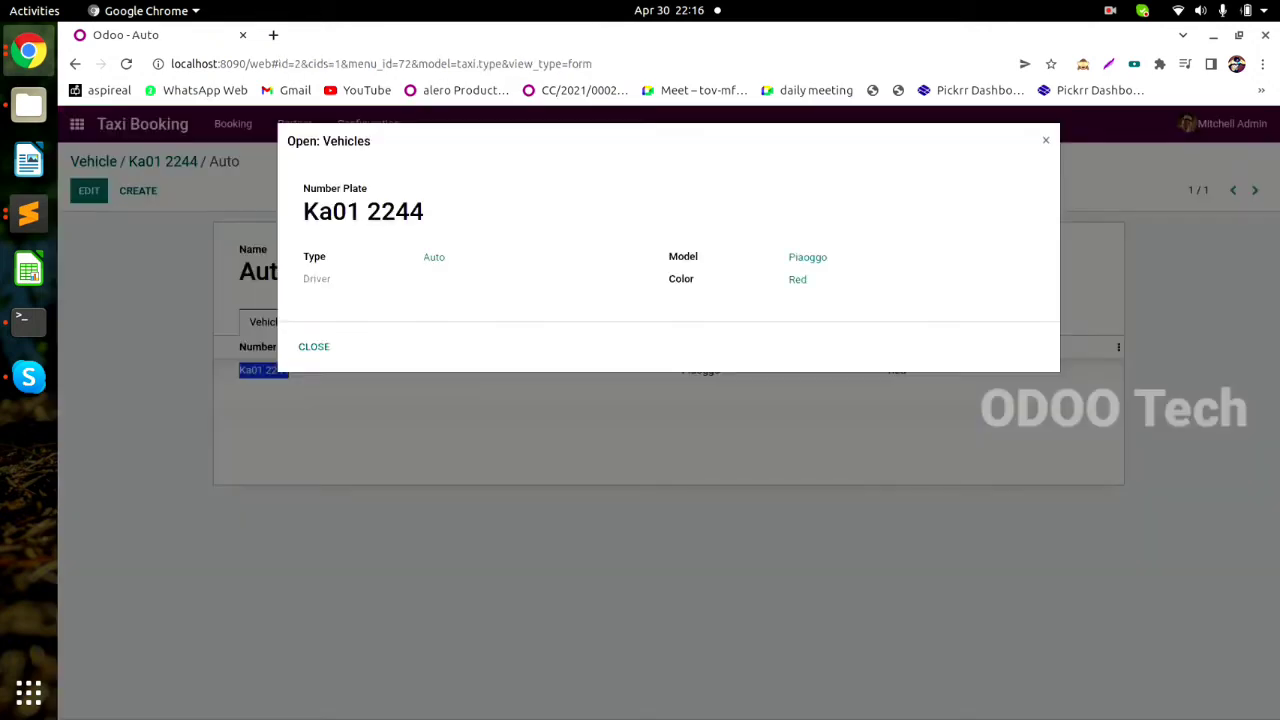
click(313, 346)
click(162, 161)
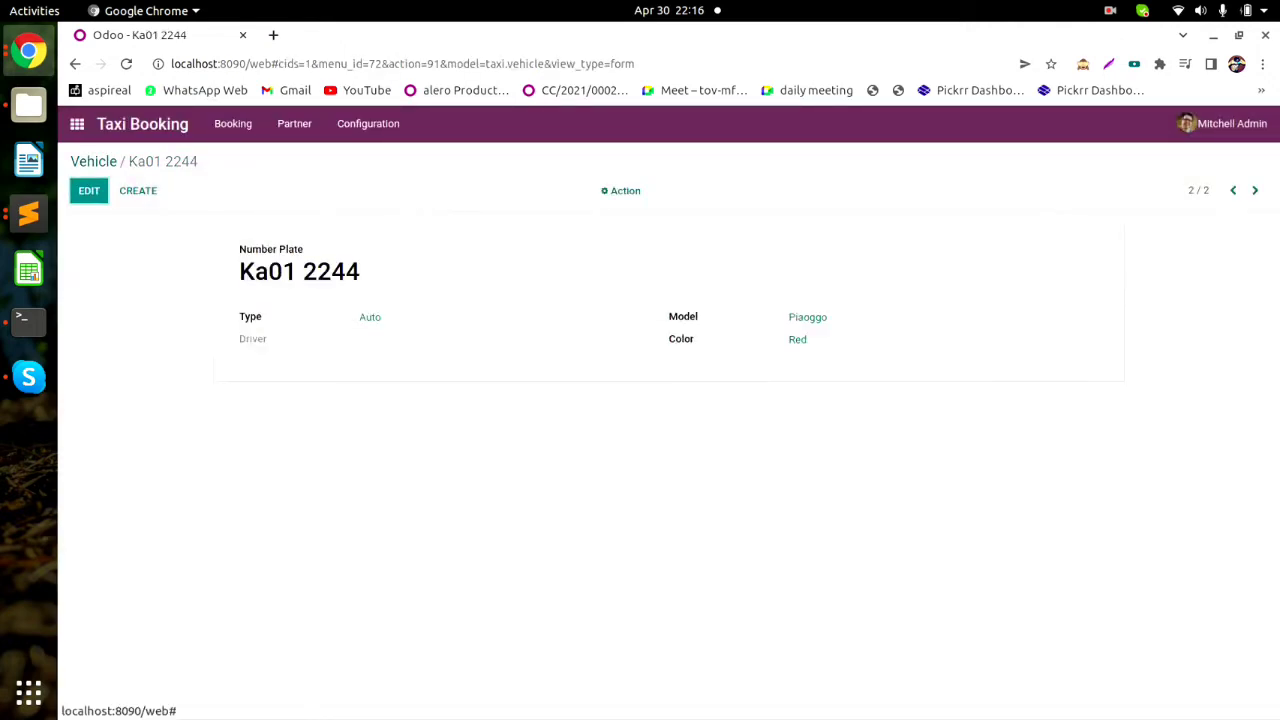
Highlight the Ka01 2244 plate and Auto type, then reopen the Auto type record.
drag(240, 271, 360, 272)
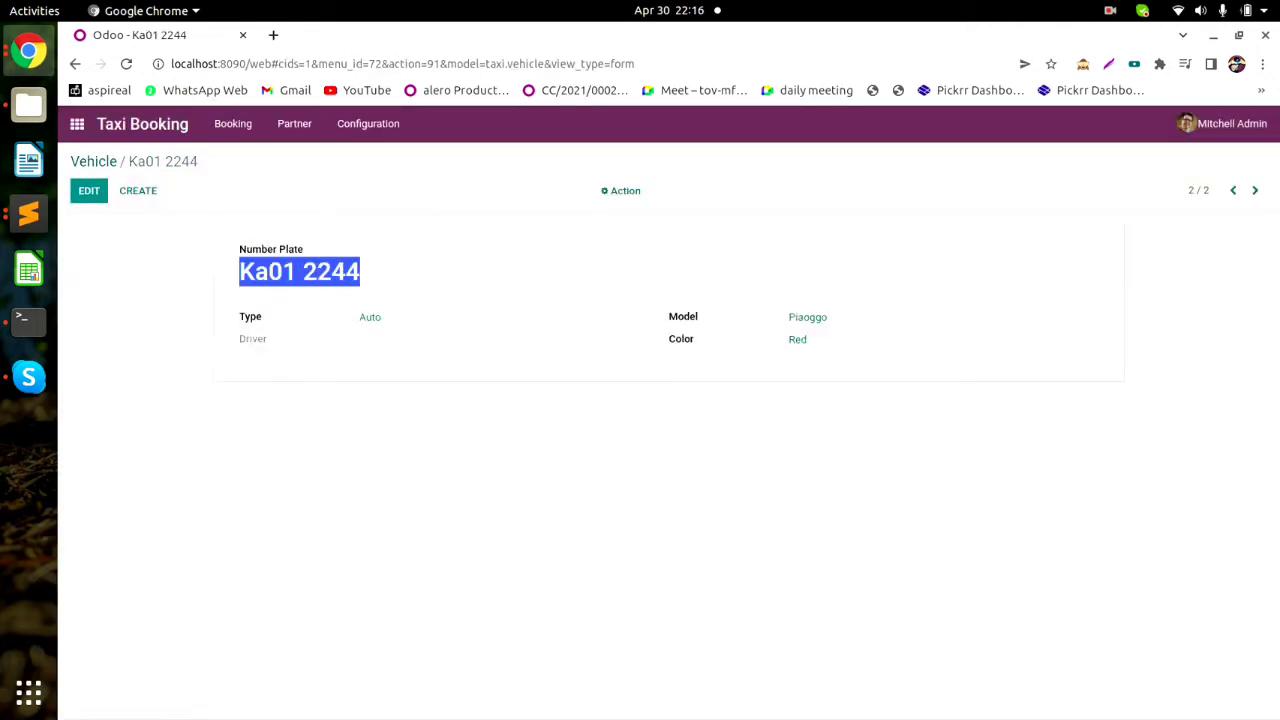
click(381, 290)
drag(359, 317, 383, 317)
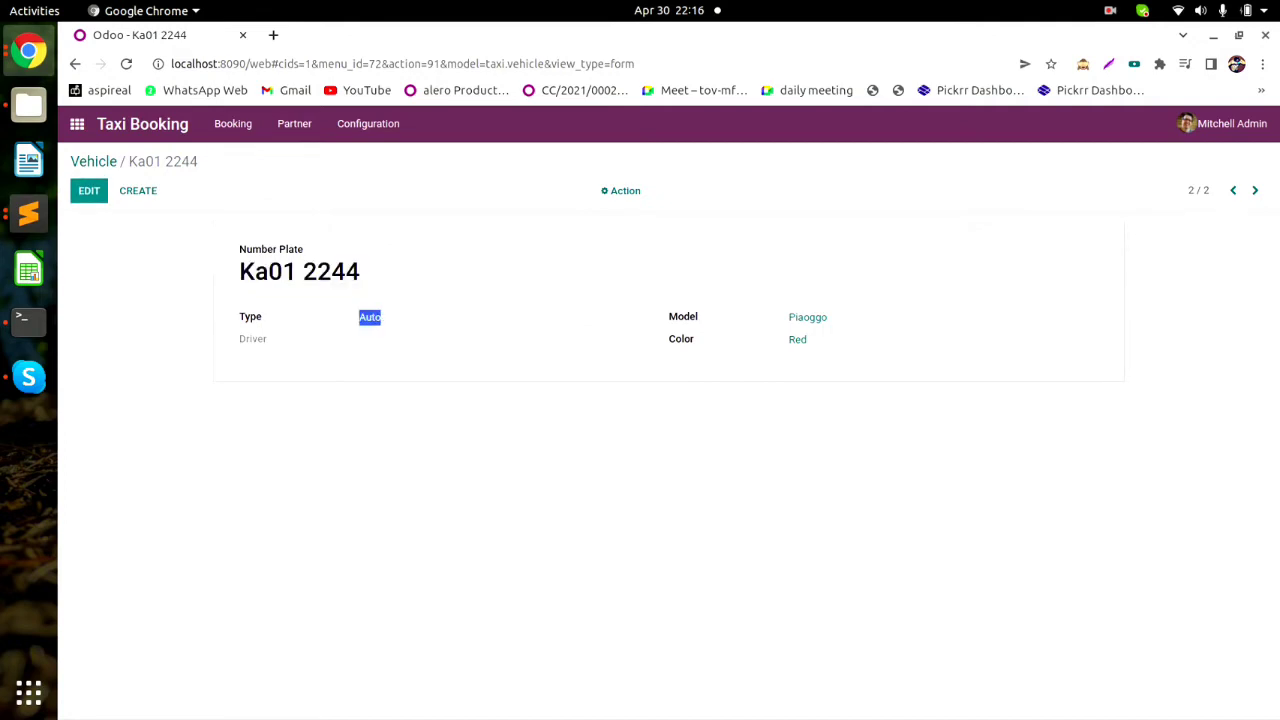
click(390, 330)
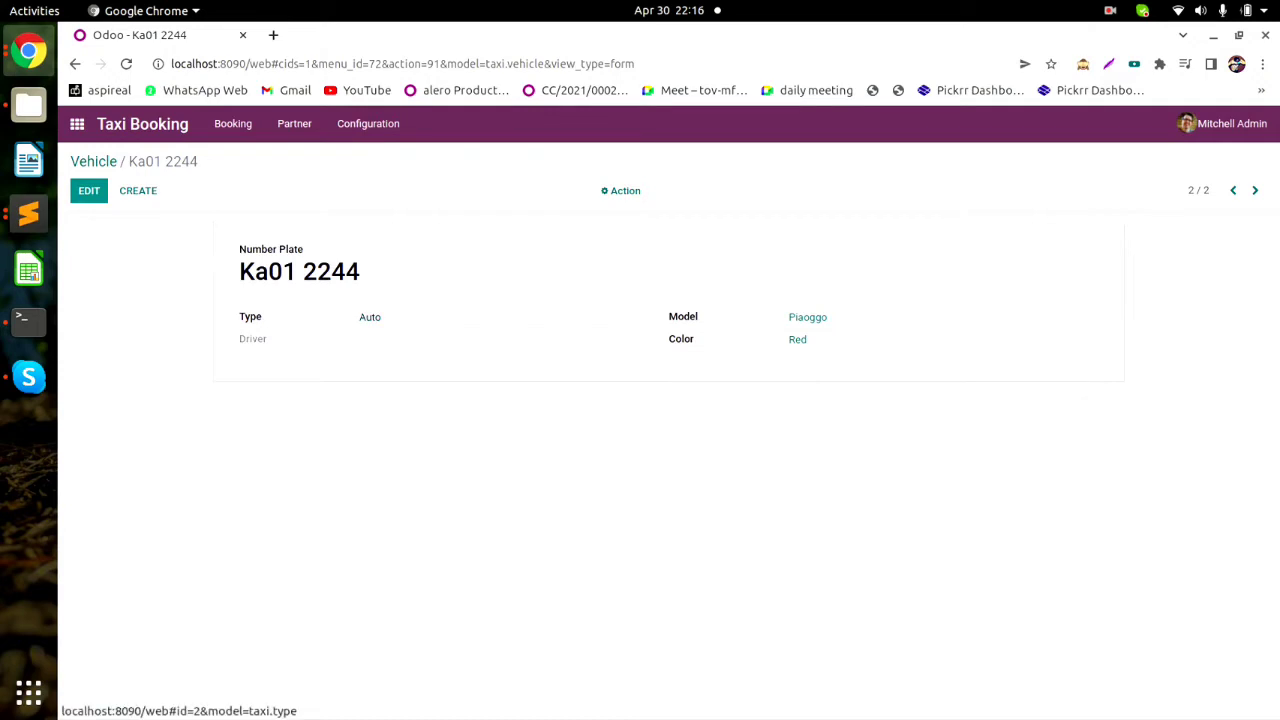
click(370, 317)
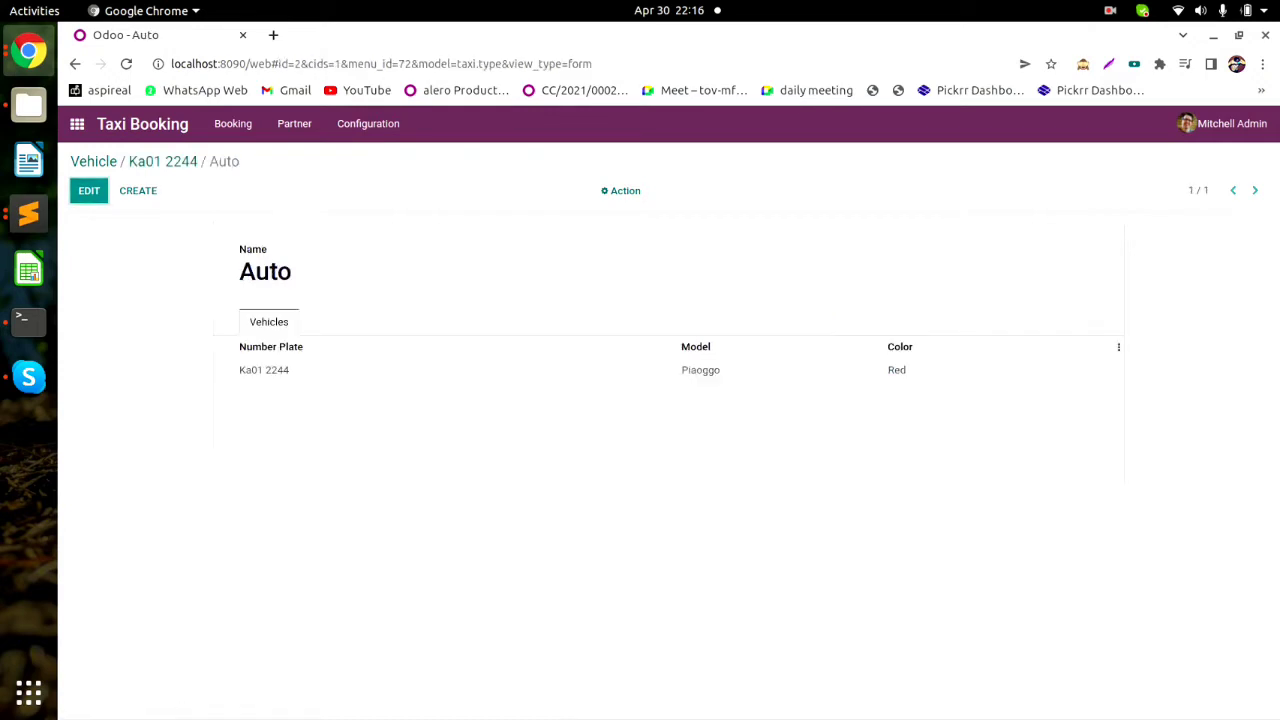
drag(457, 63, 509, 63)
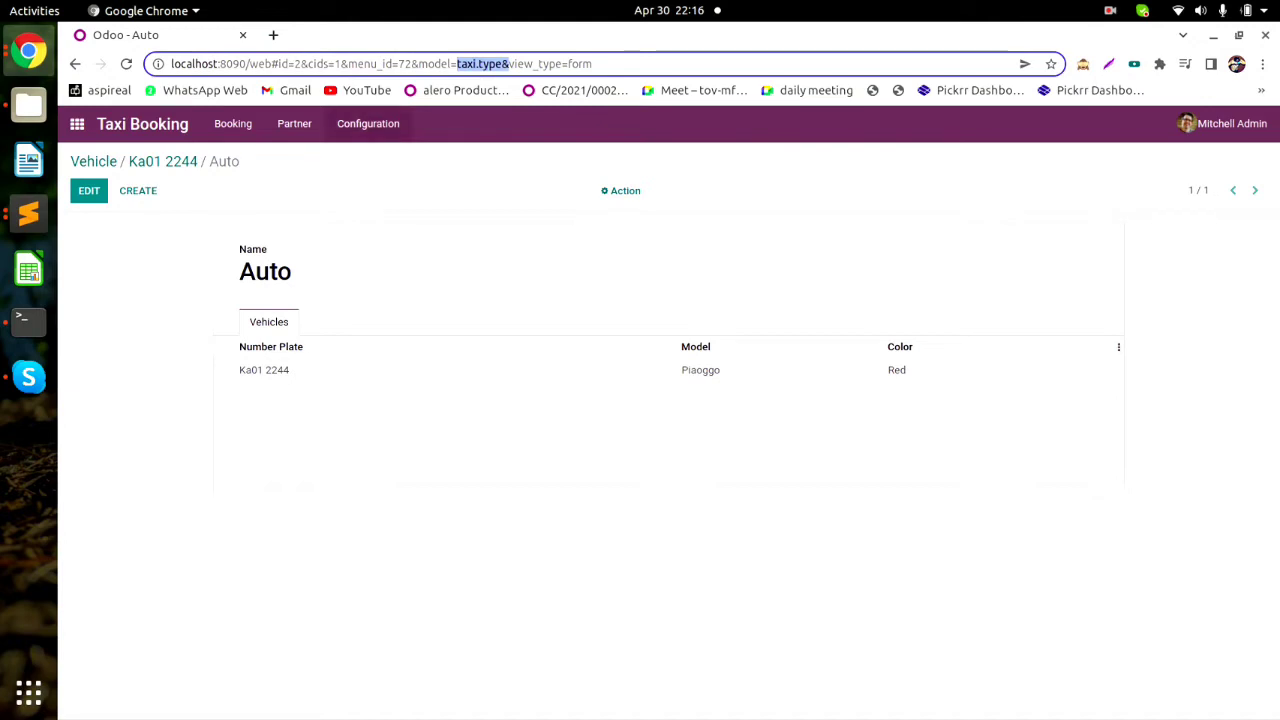
click(368, 123)
Open the Car vehicle type and view its KA01 5566 vehicle.
click(350, 306)
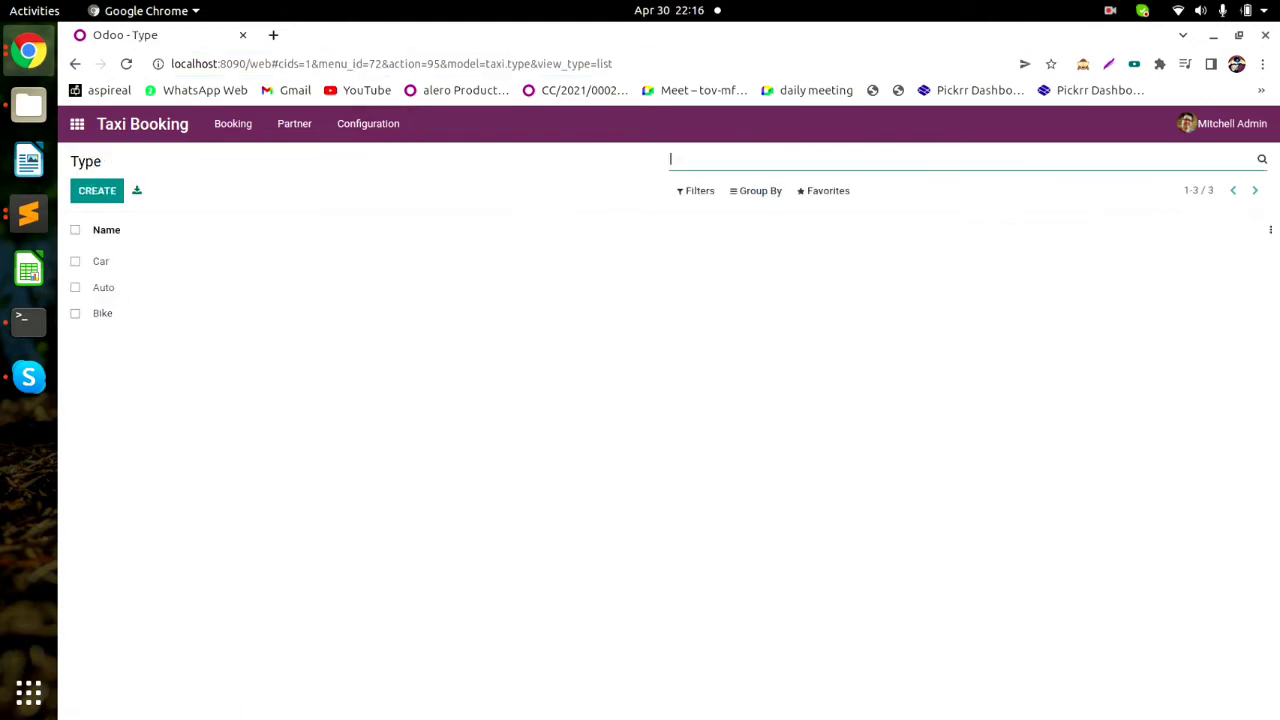
click(101, 261)
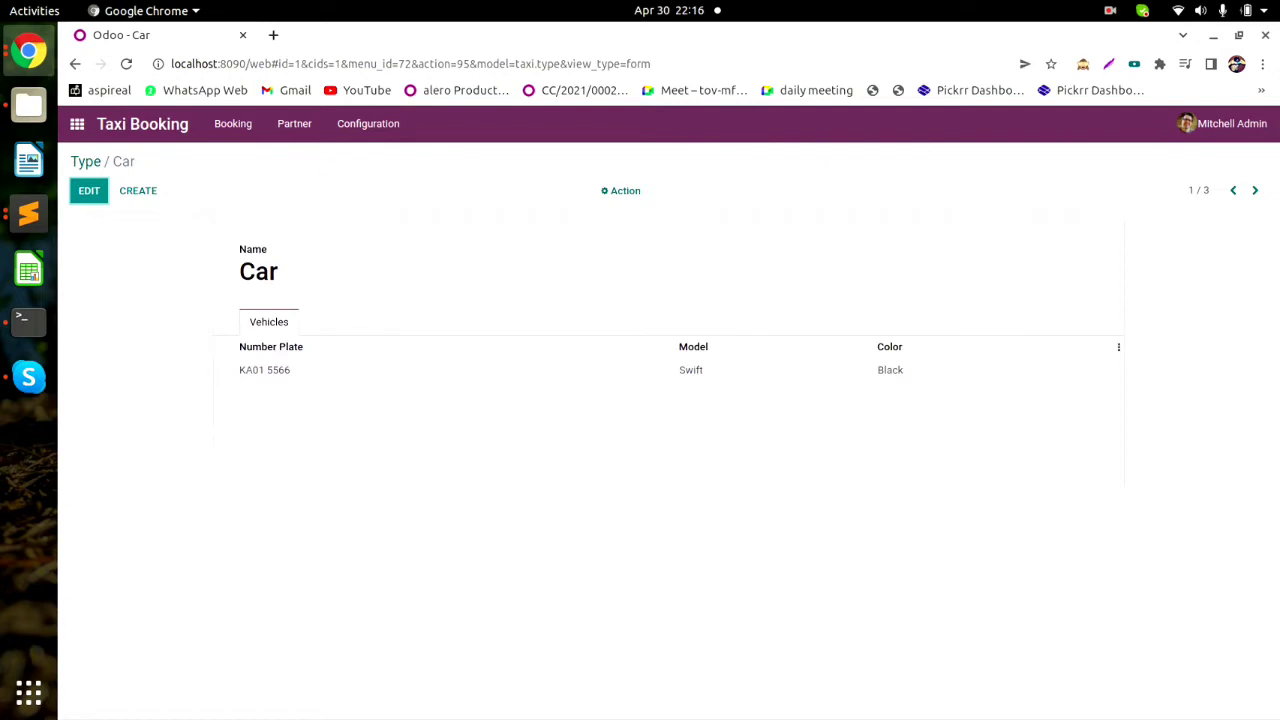
drag(295, 370, 239, 370)
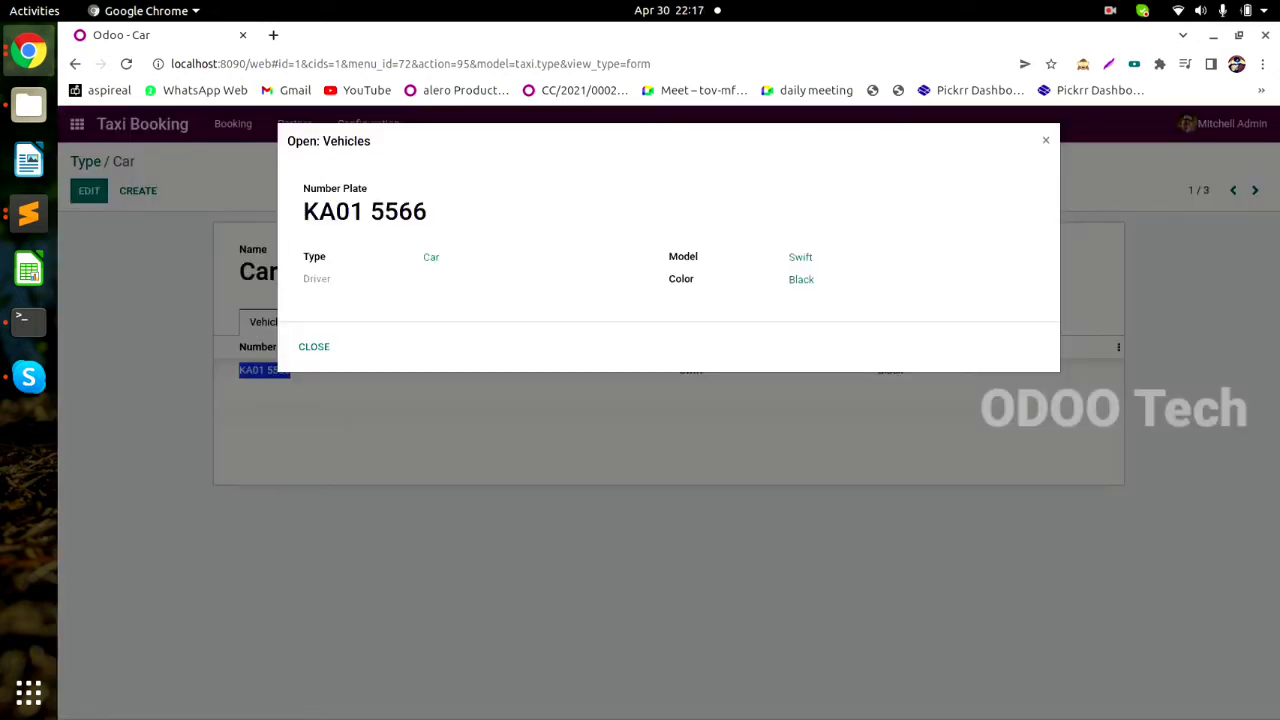
click(314, 347)
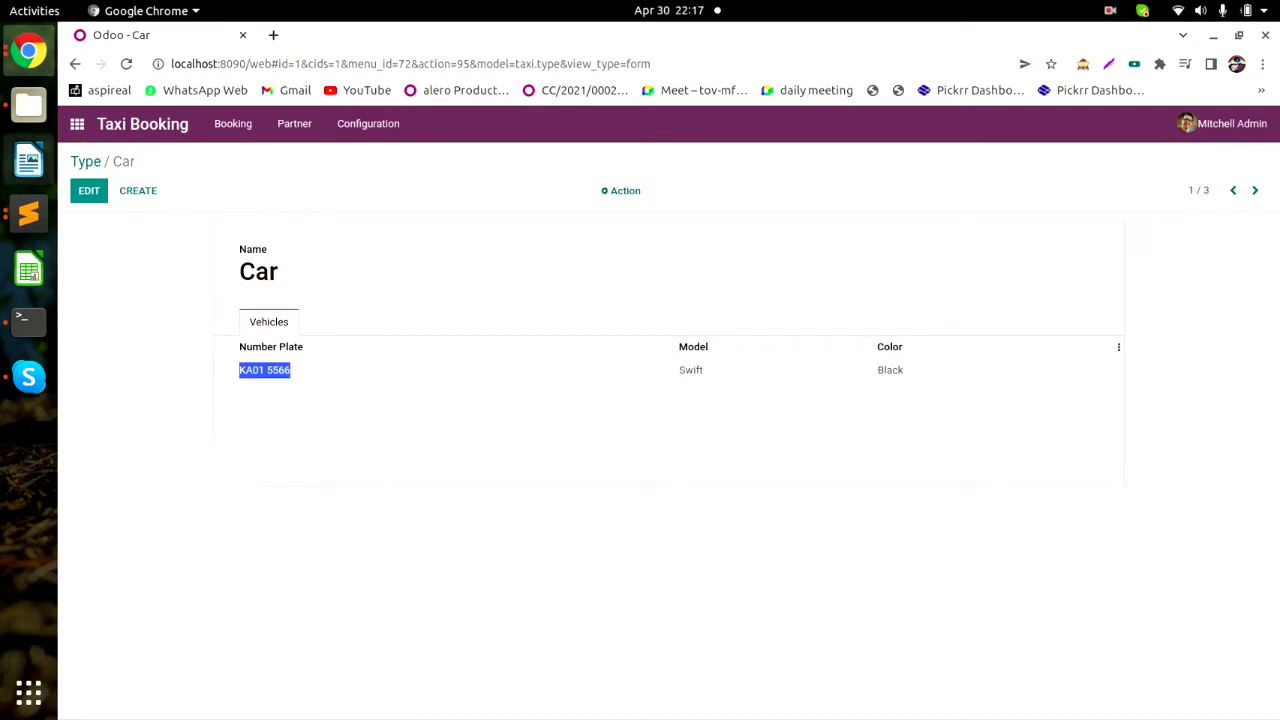
Review the vehicle types list and the Swift vehicle model record.
click(368, 123)
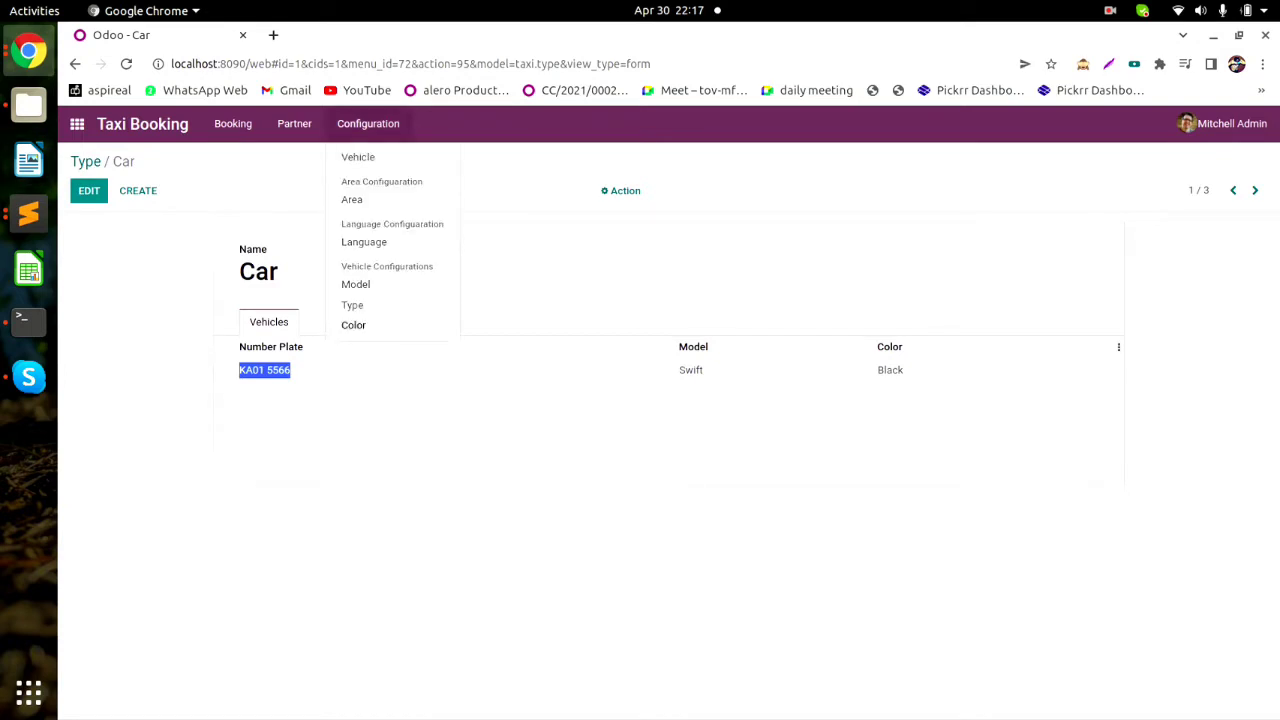
click(352, 305)
click(368, 123)
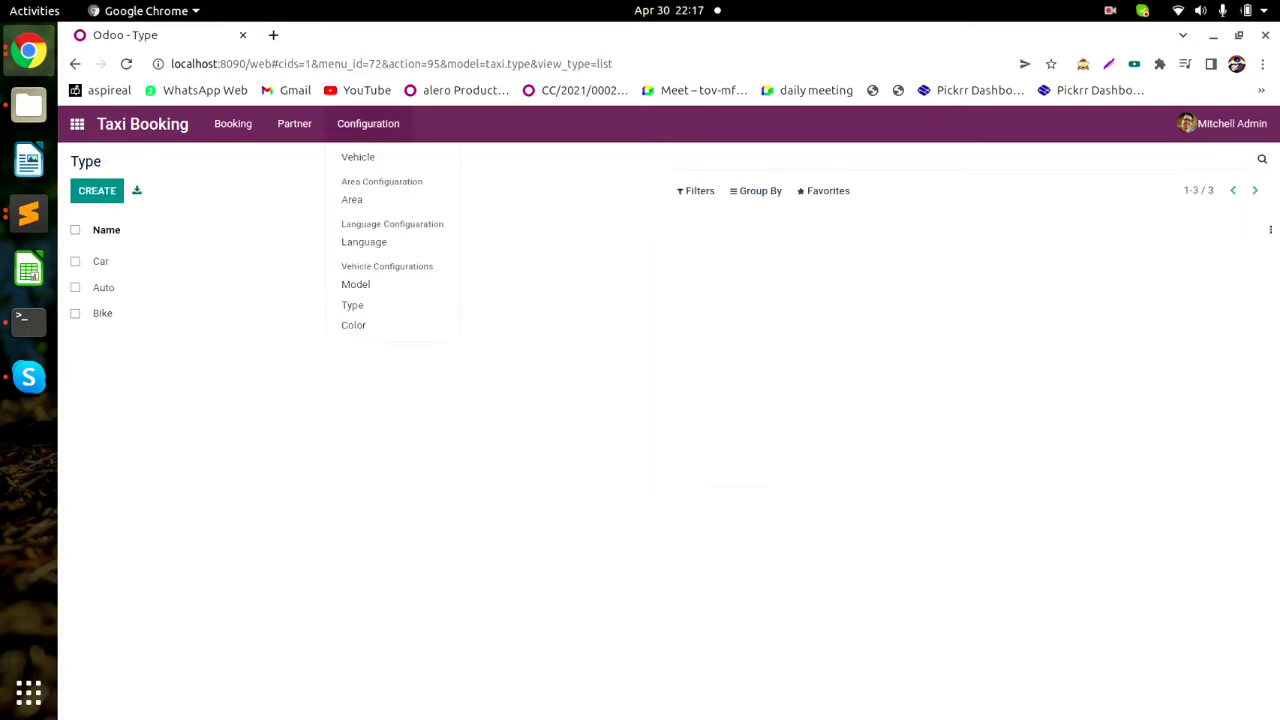
click(355, 284)
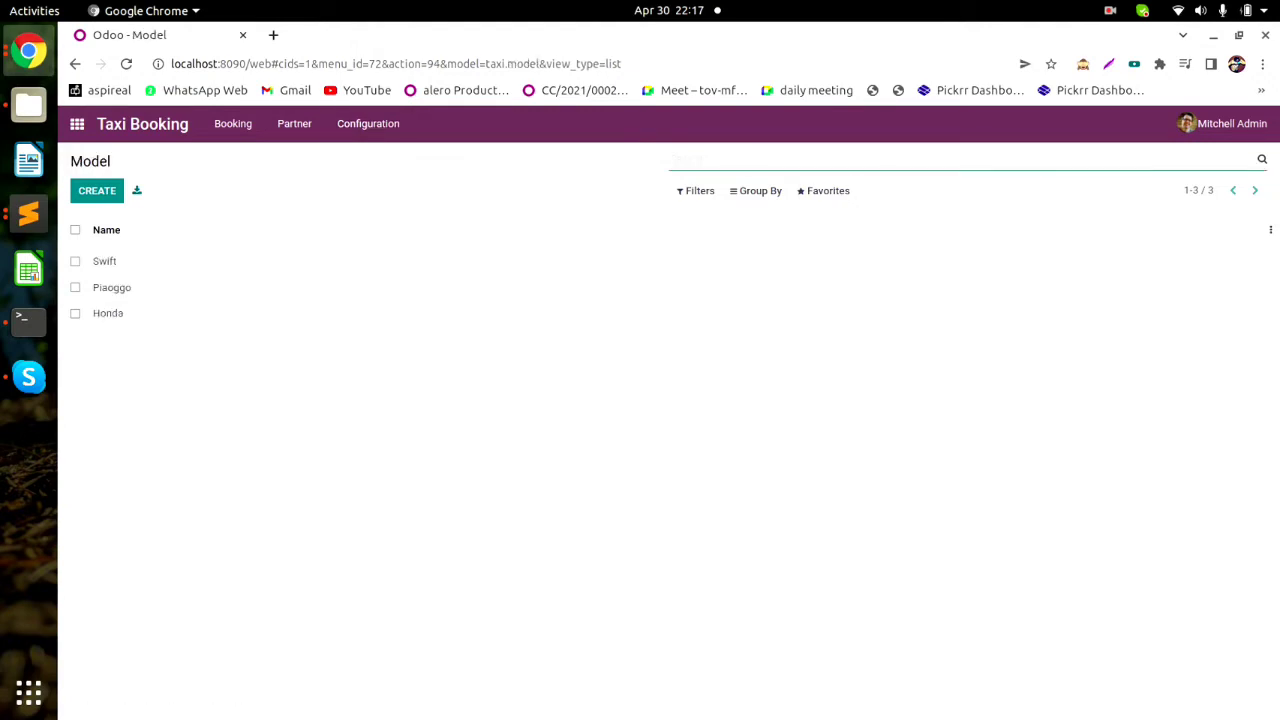
click(105, 261)
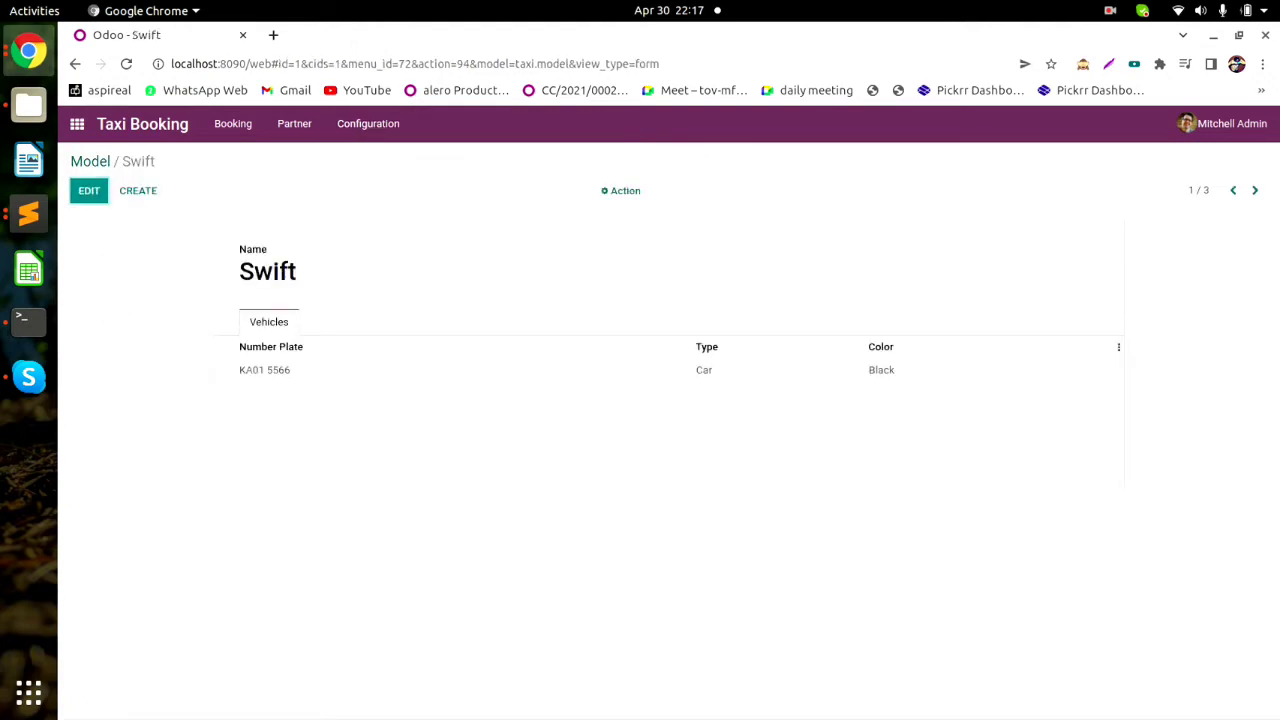
Open the Black colour record, then return to the Vehicle list.
click(368, 123)
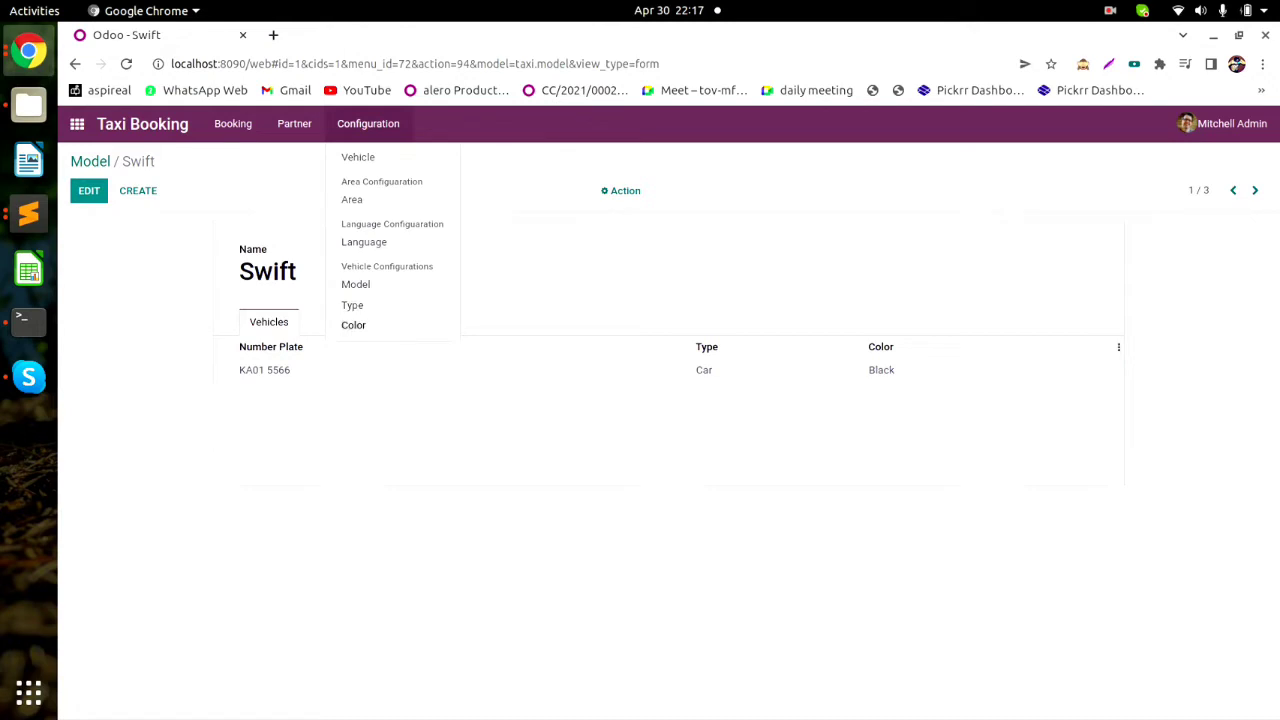
click(352, 325)
click(105, 261)
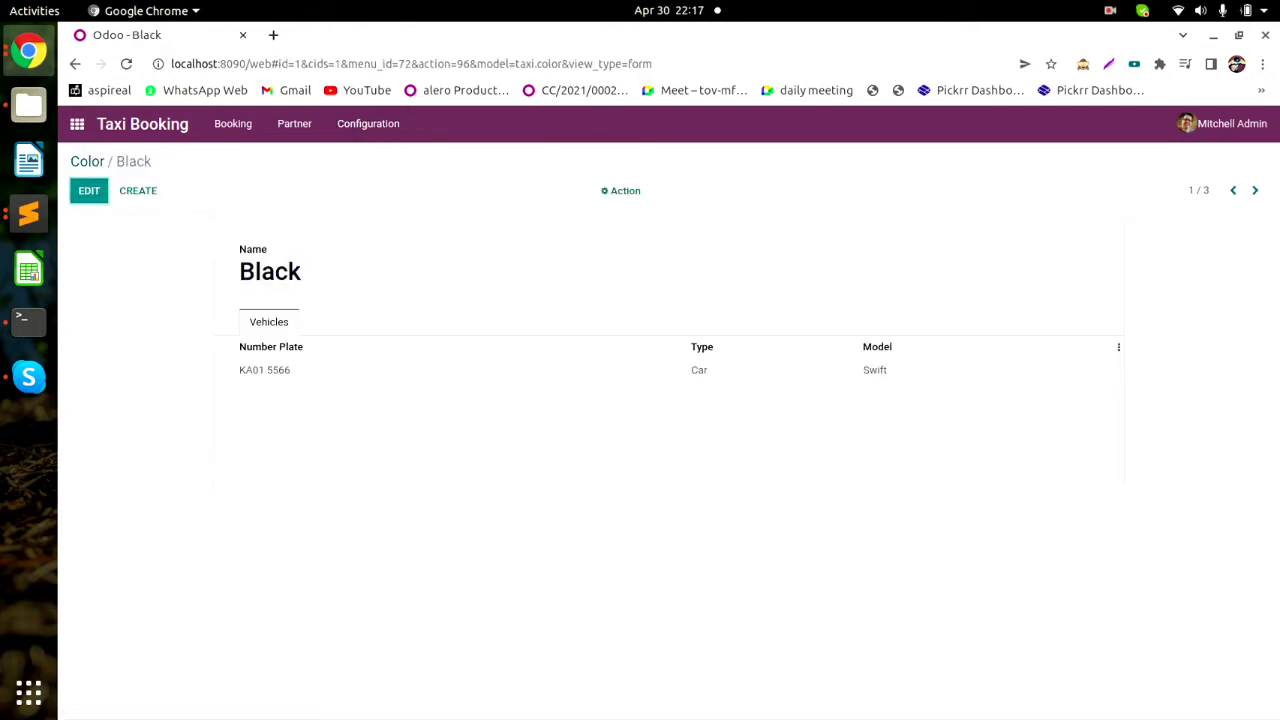
click(89, 190)
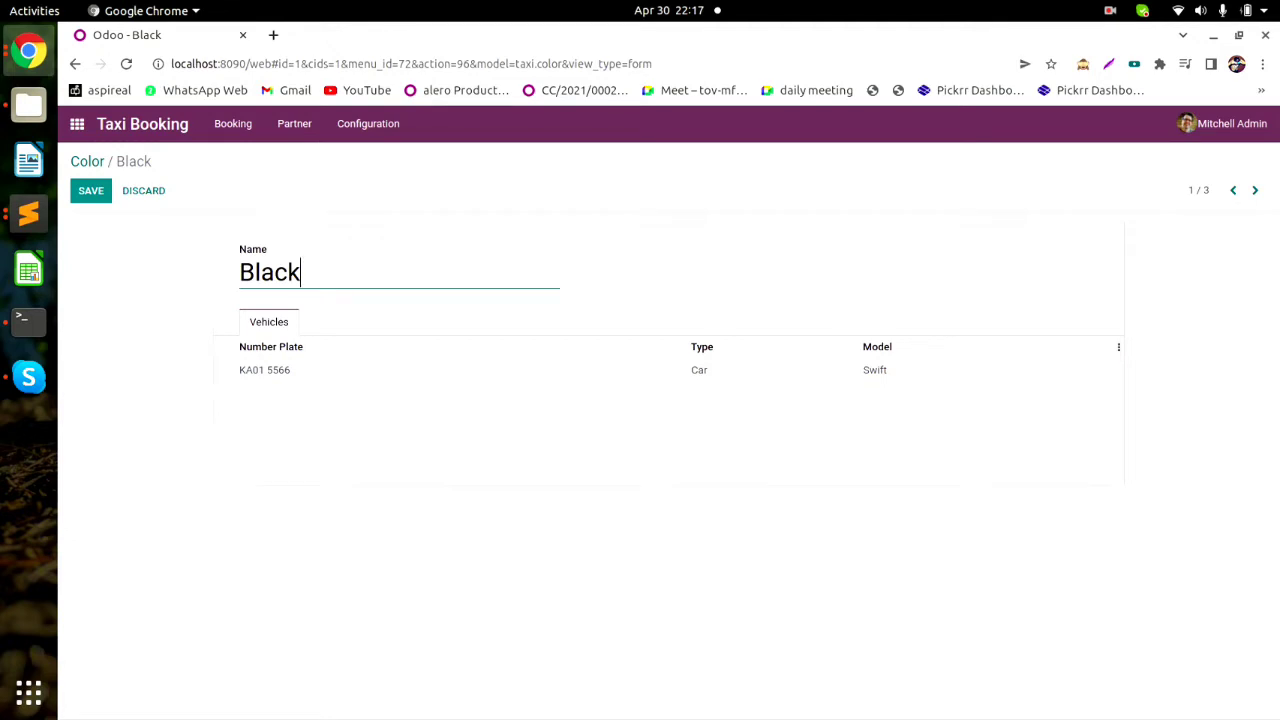
click(368, 124)
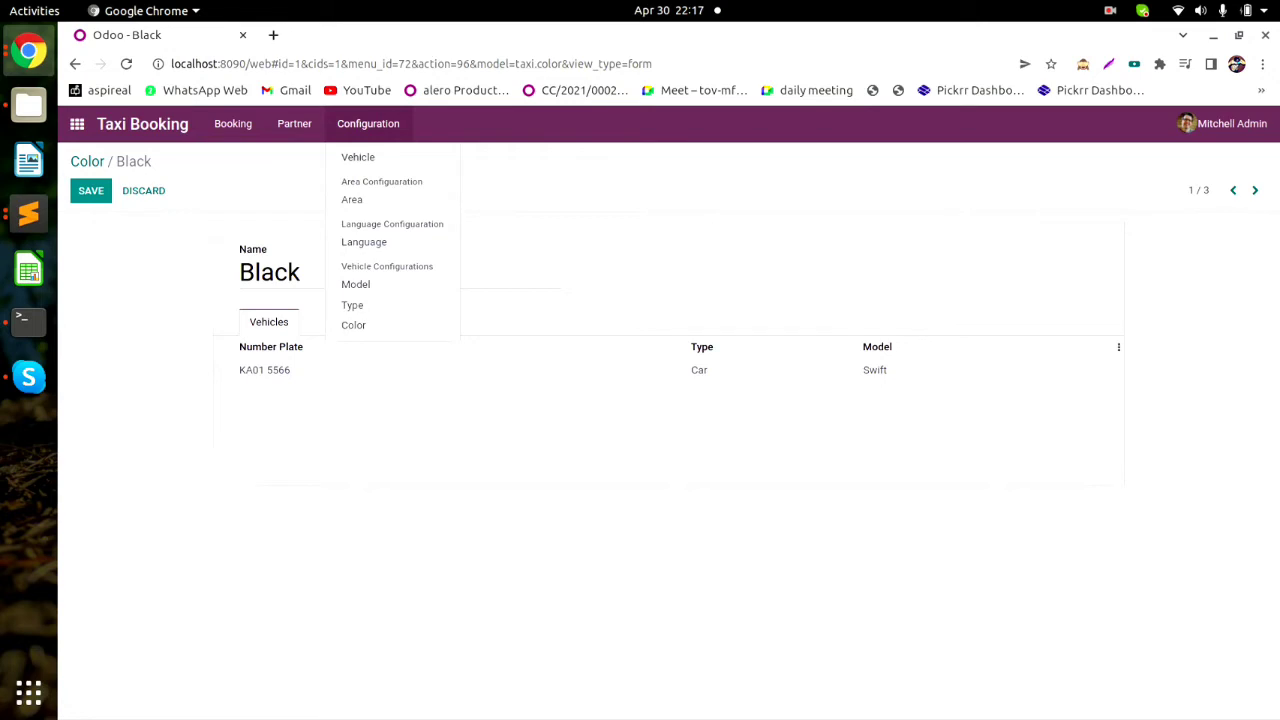
click(358, 157)
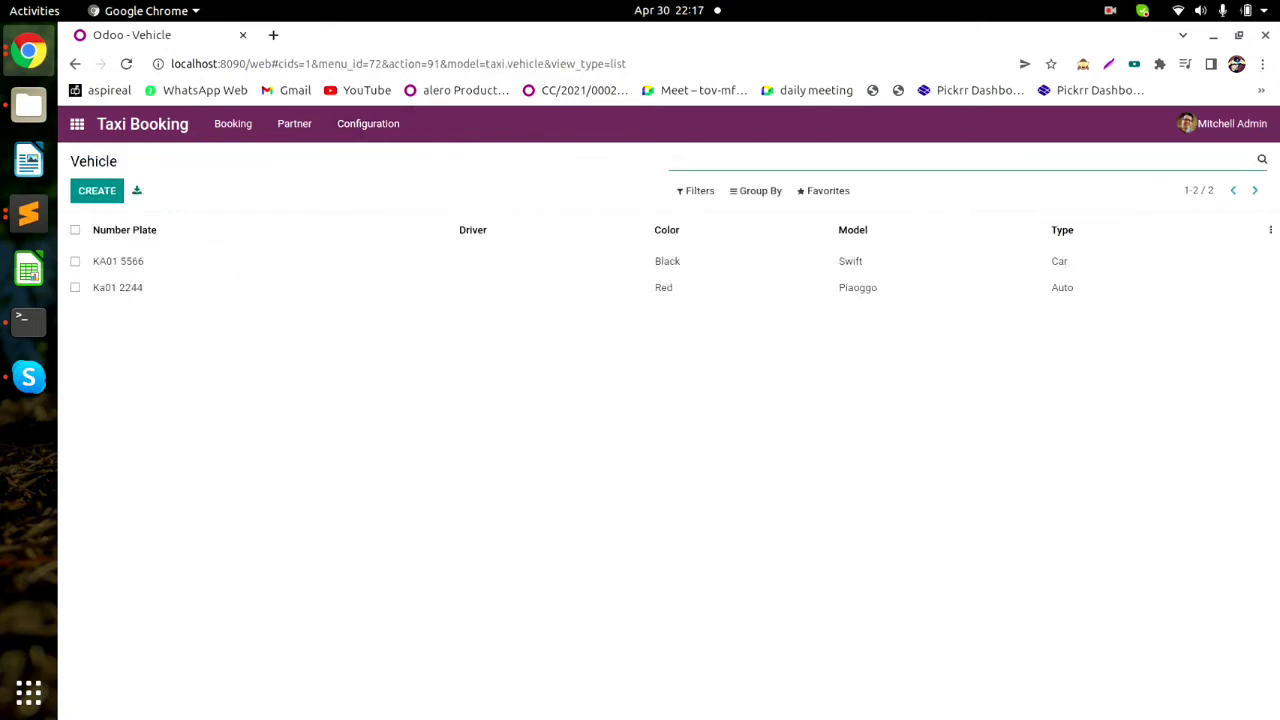
click(97, 190)
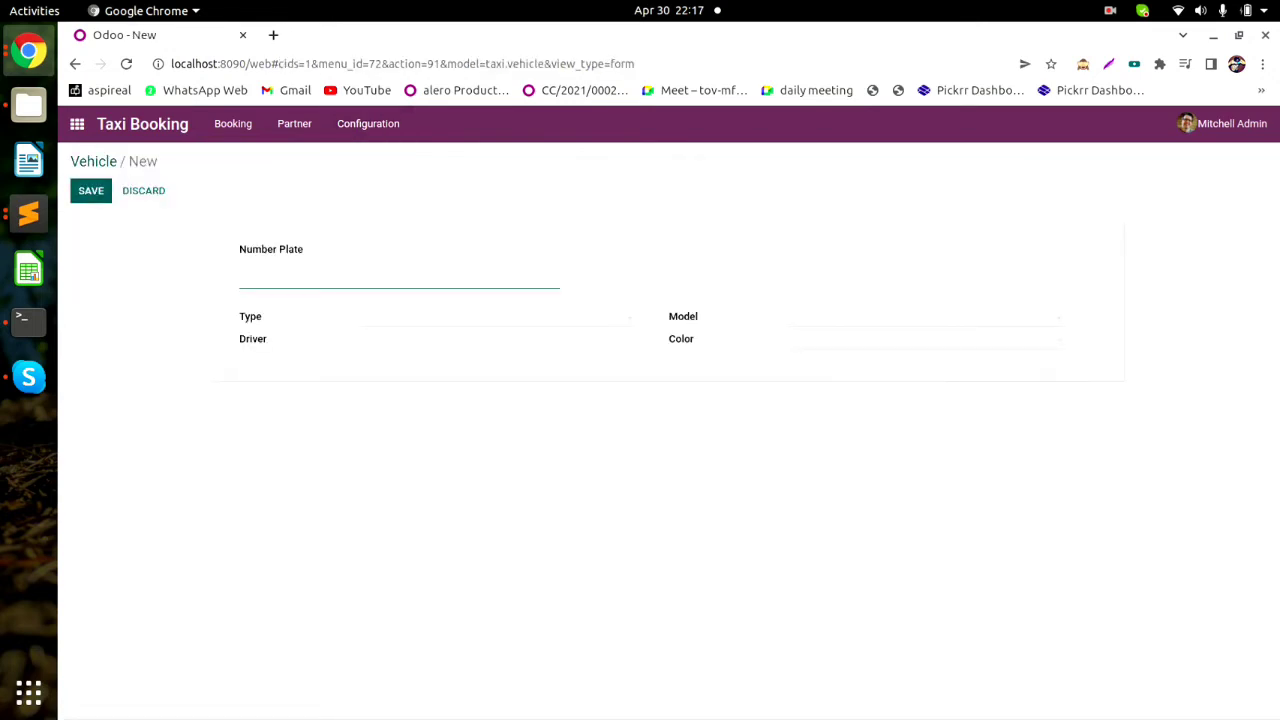
text(KA01 65)
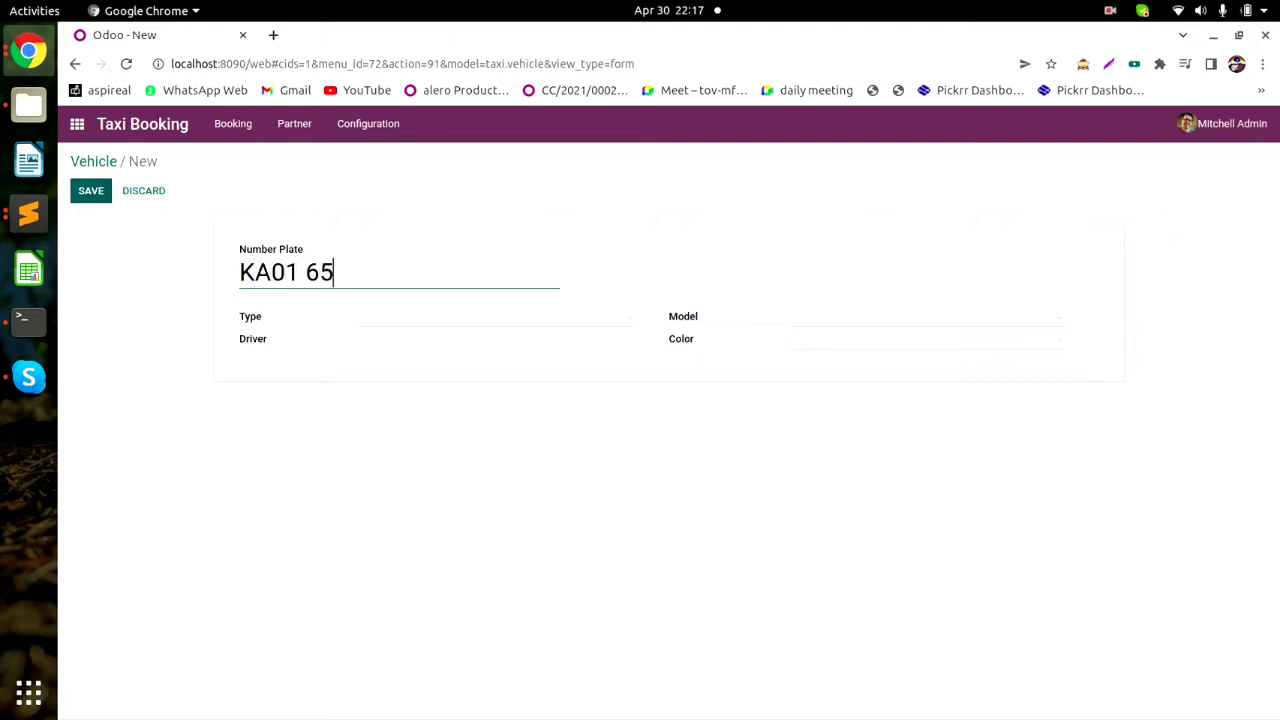
text(78)
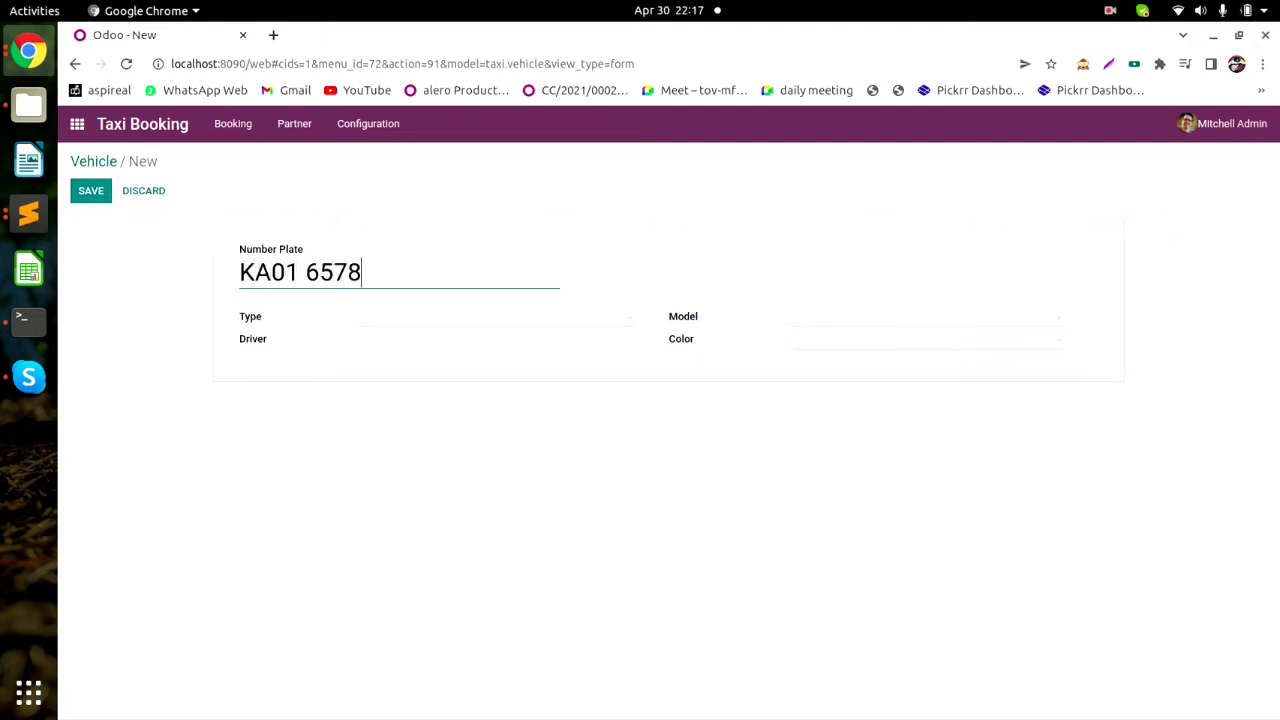
click(495, 317)
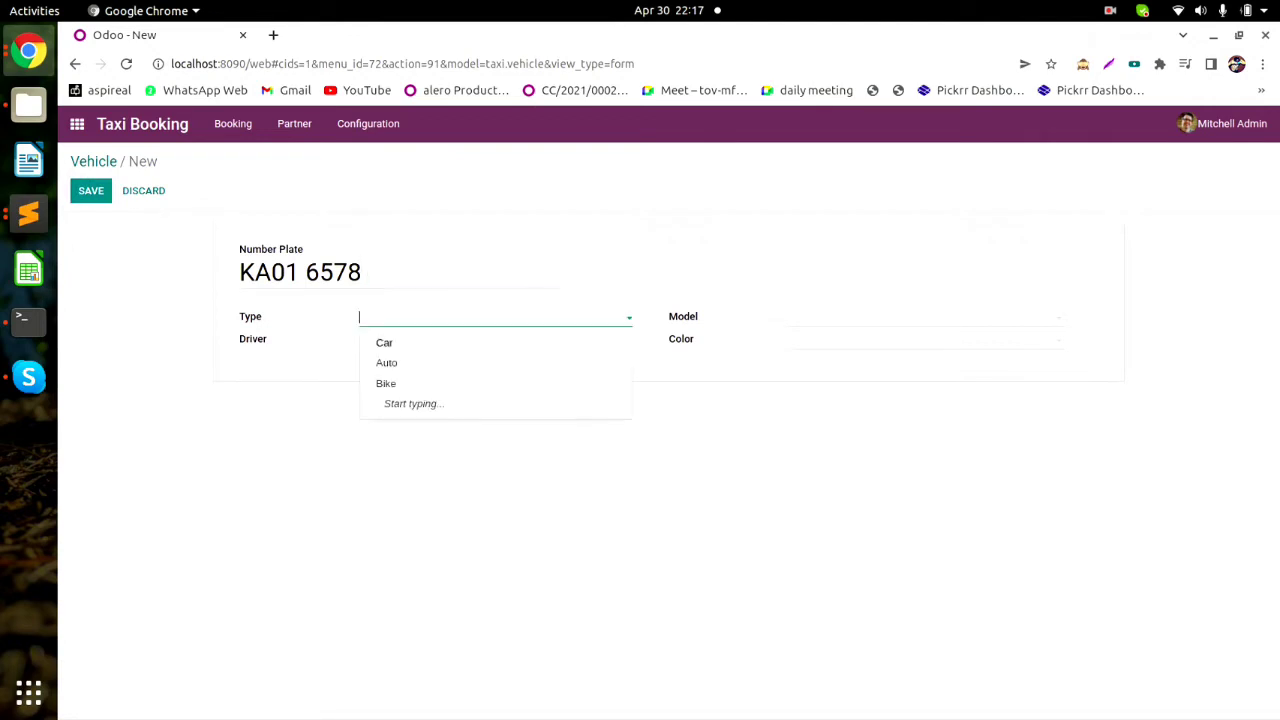
click(386, 384)
click(924, 317)
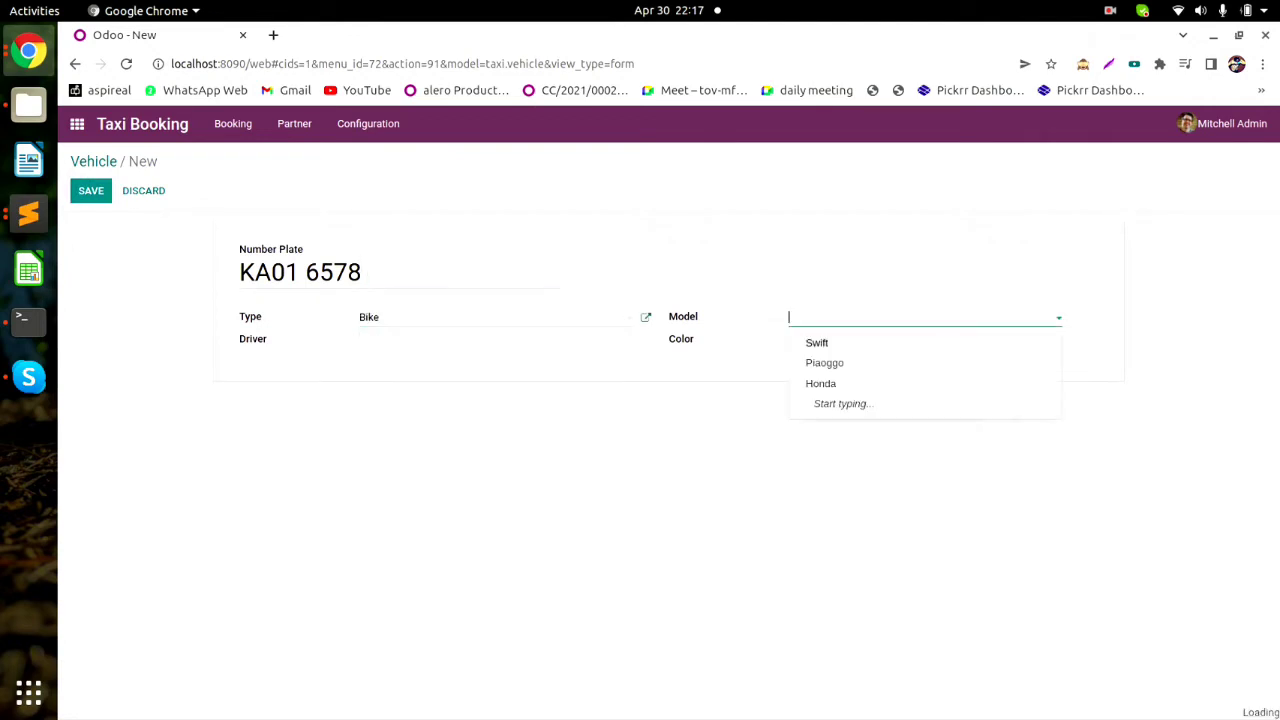
click(821, 384)
click(924, 340)
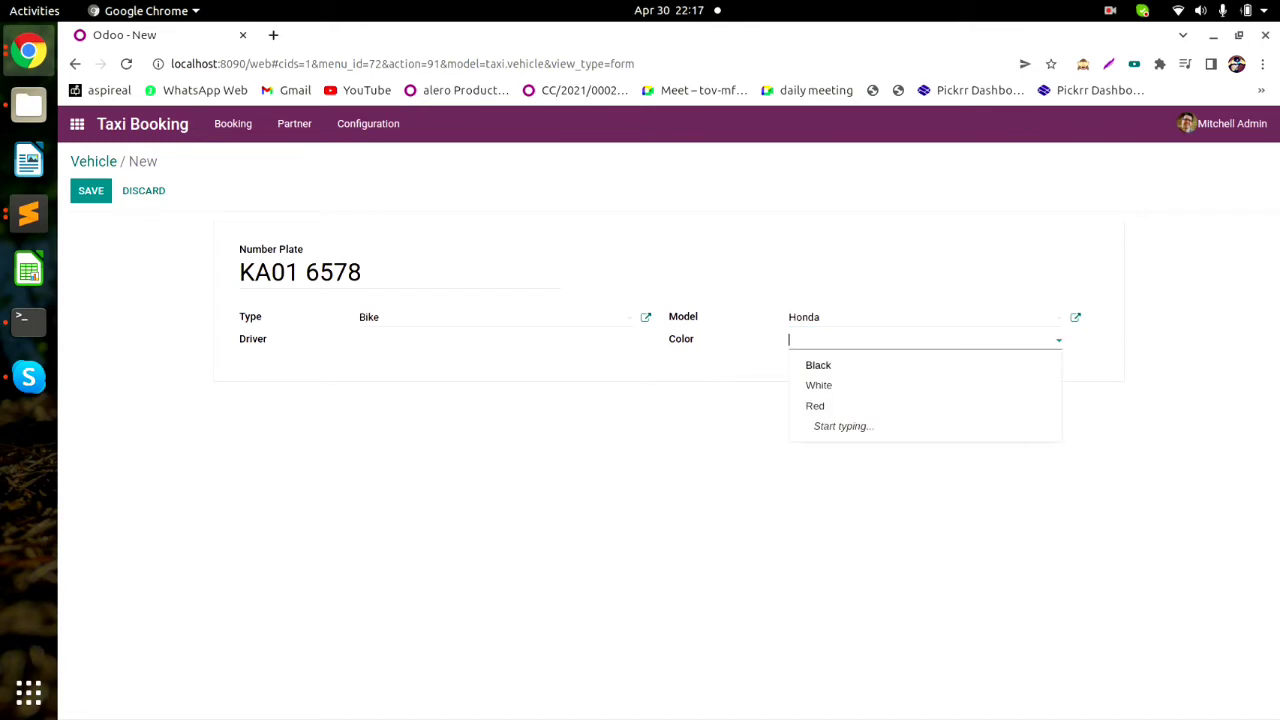
click(819, 385)
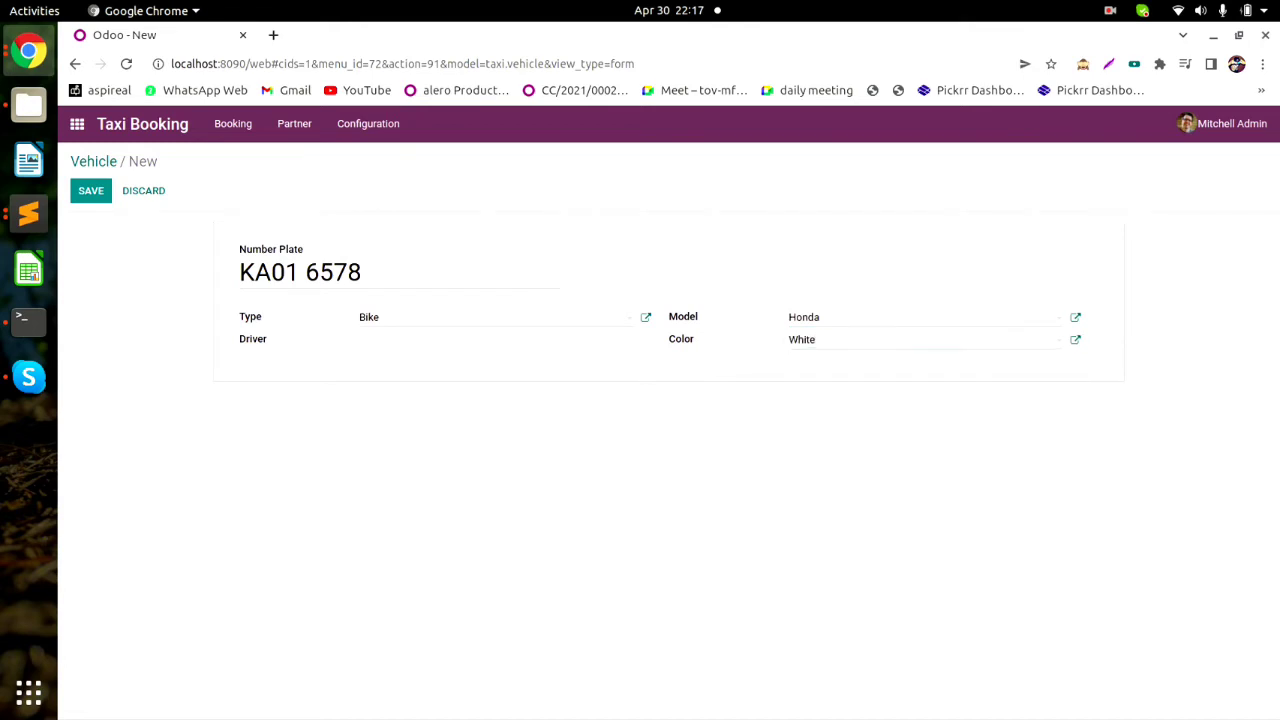
double_click(253, 339)
click(91, 191)
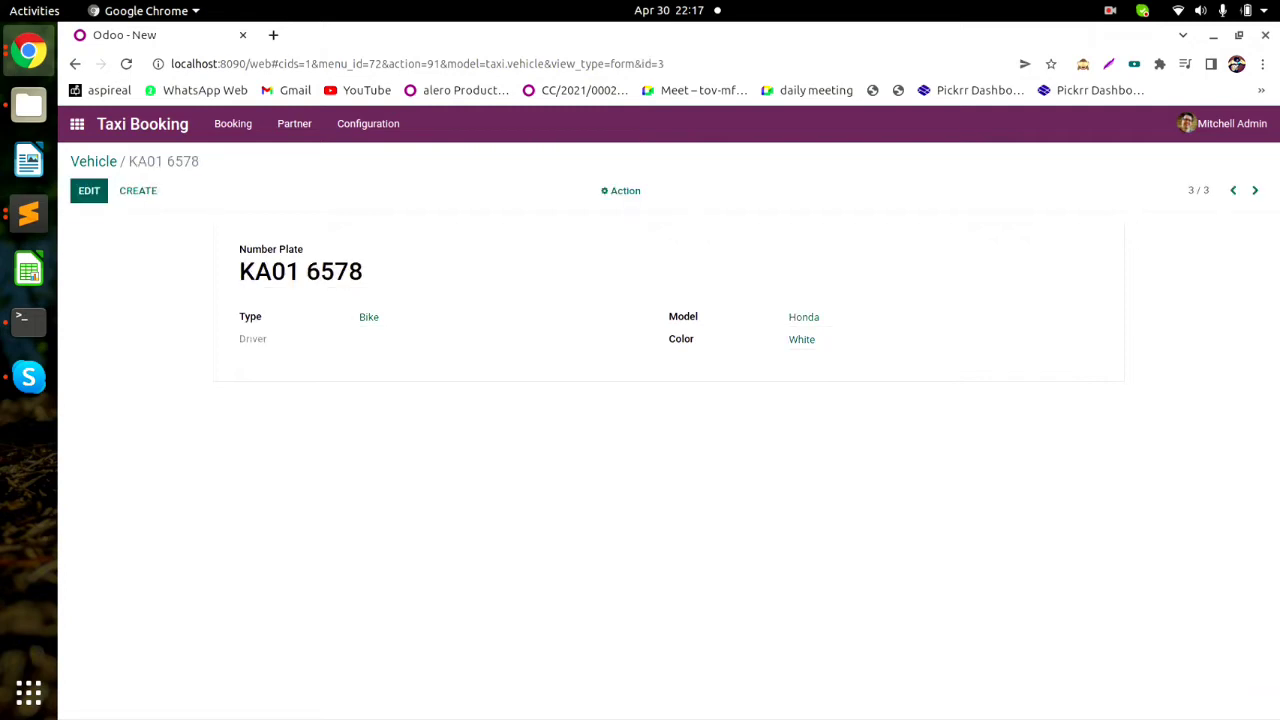
Save the KA01 6578 record once more and go back to the Vehicle list.
click(89, 191)
click(90, 191)
click(93, 162)
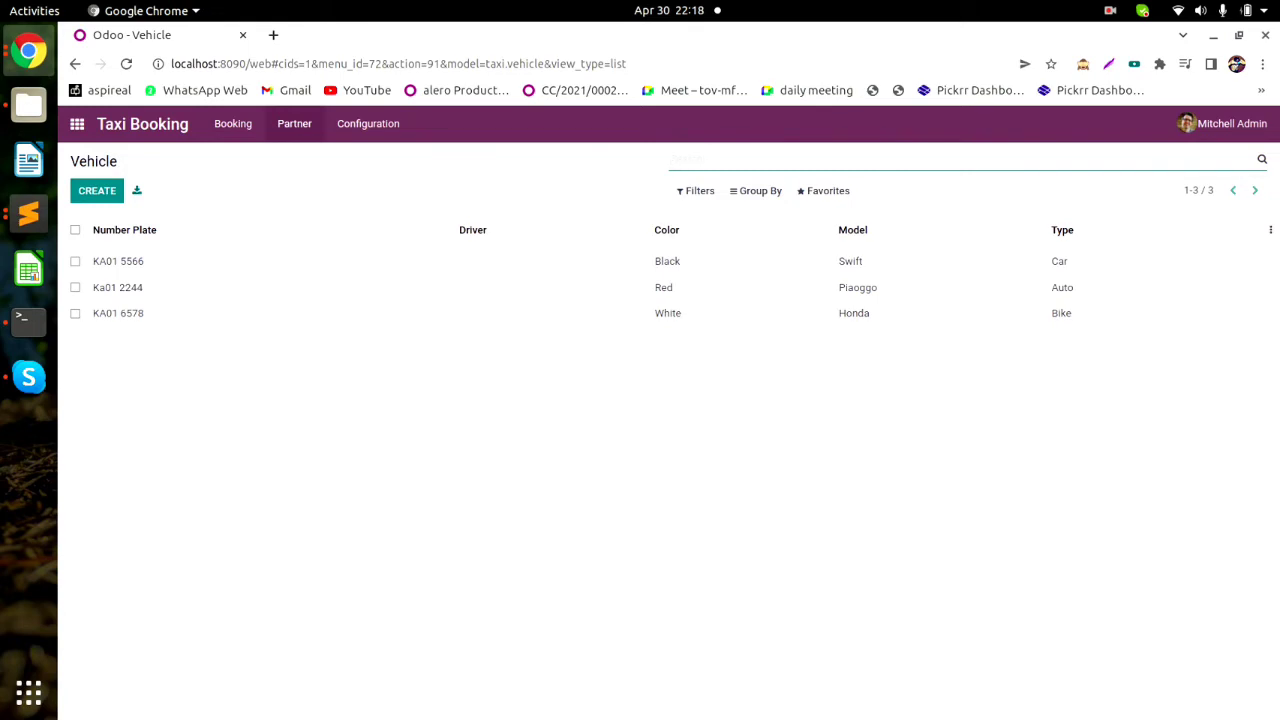
Open the Language list and save a new language named Hindi.
click(368, 123)
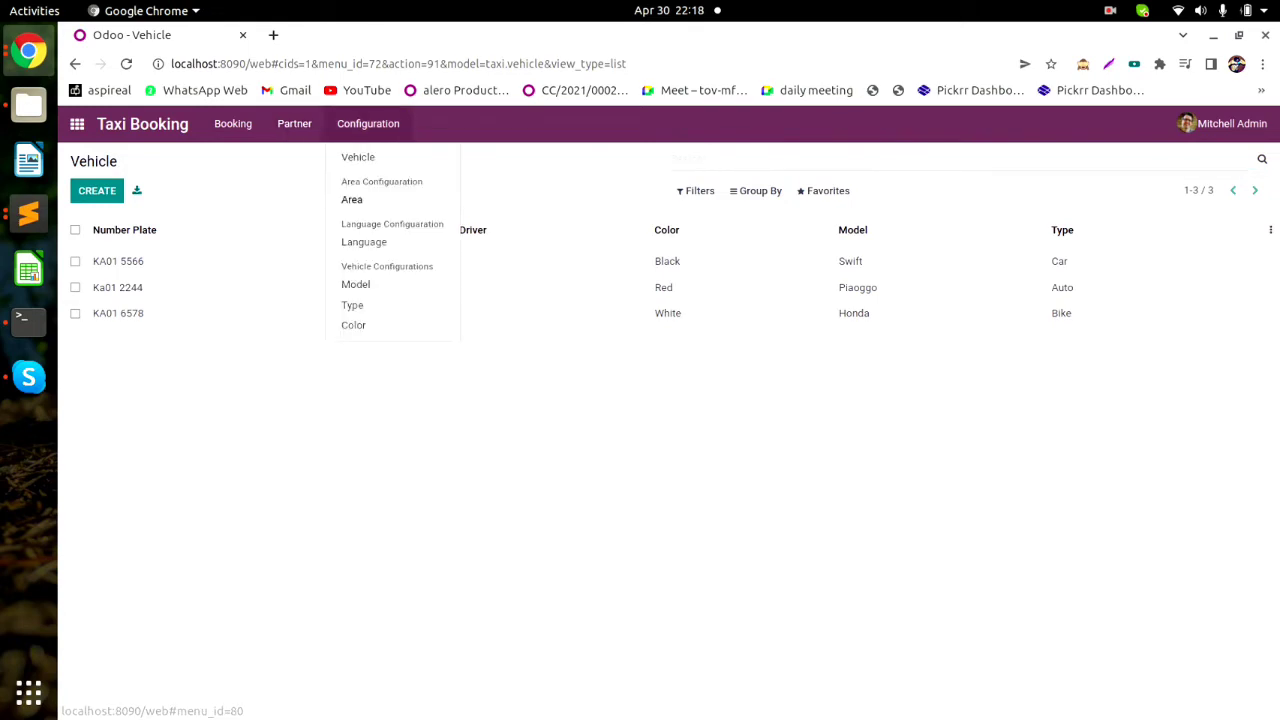
click(363, 242)
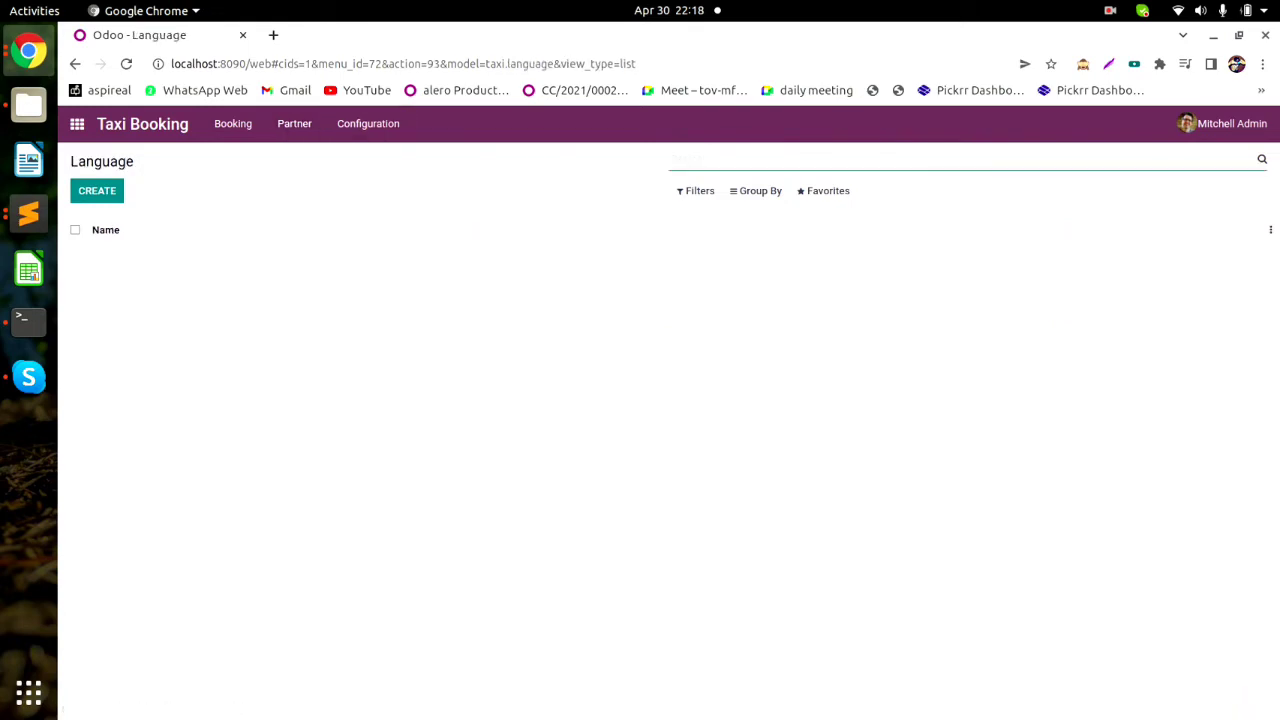
click(96, 191)
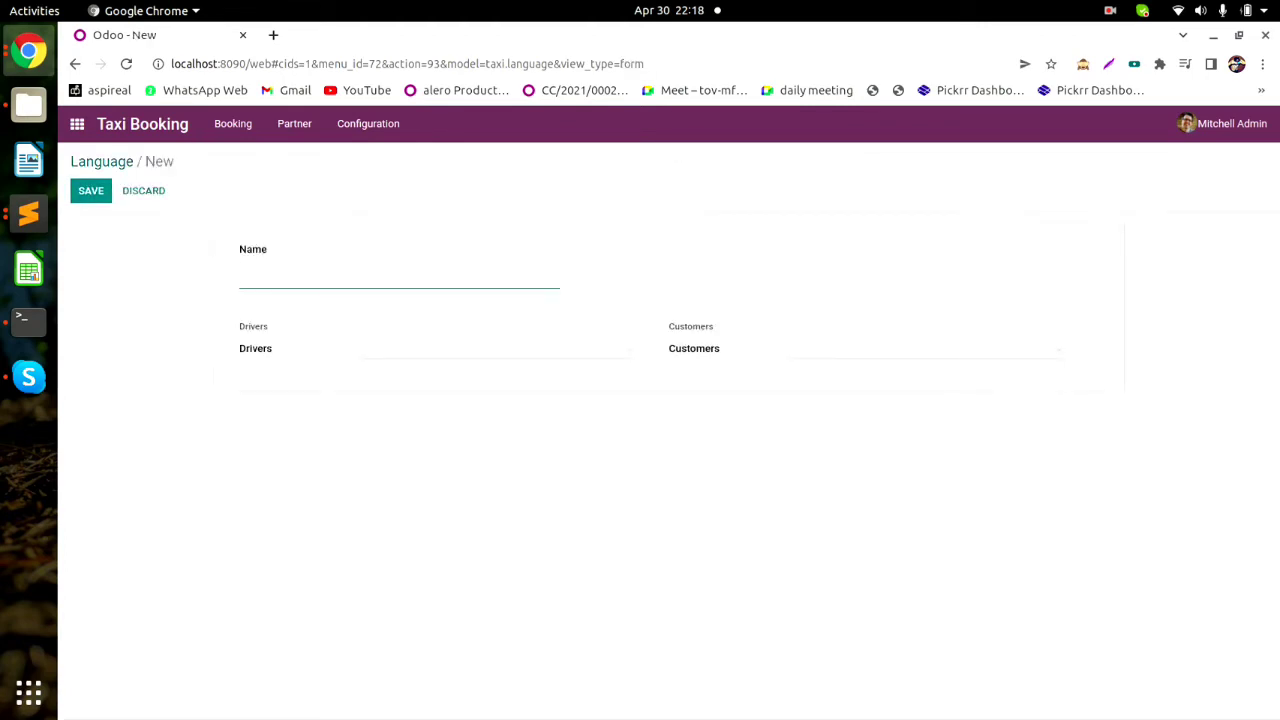
text(Hindi)
click(925, 350)
click(925, 350)
click(495, 350)
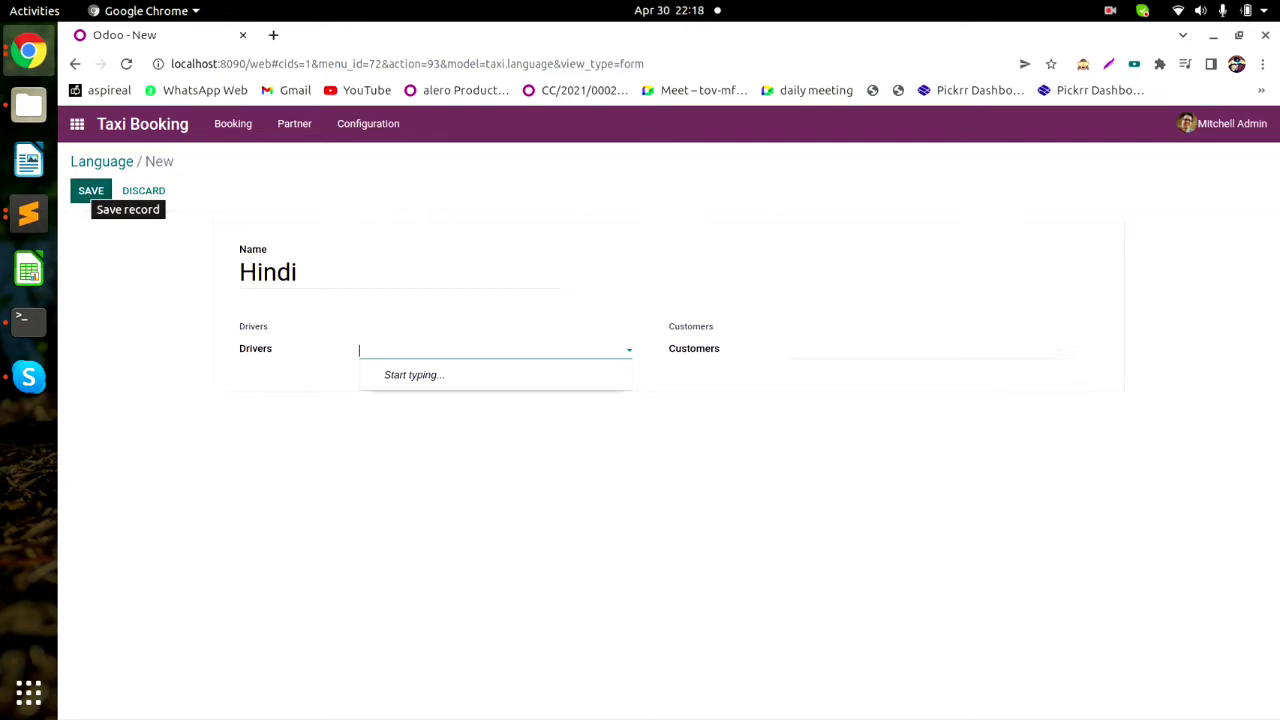
click(90, 190)
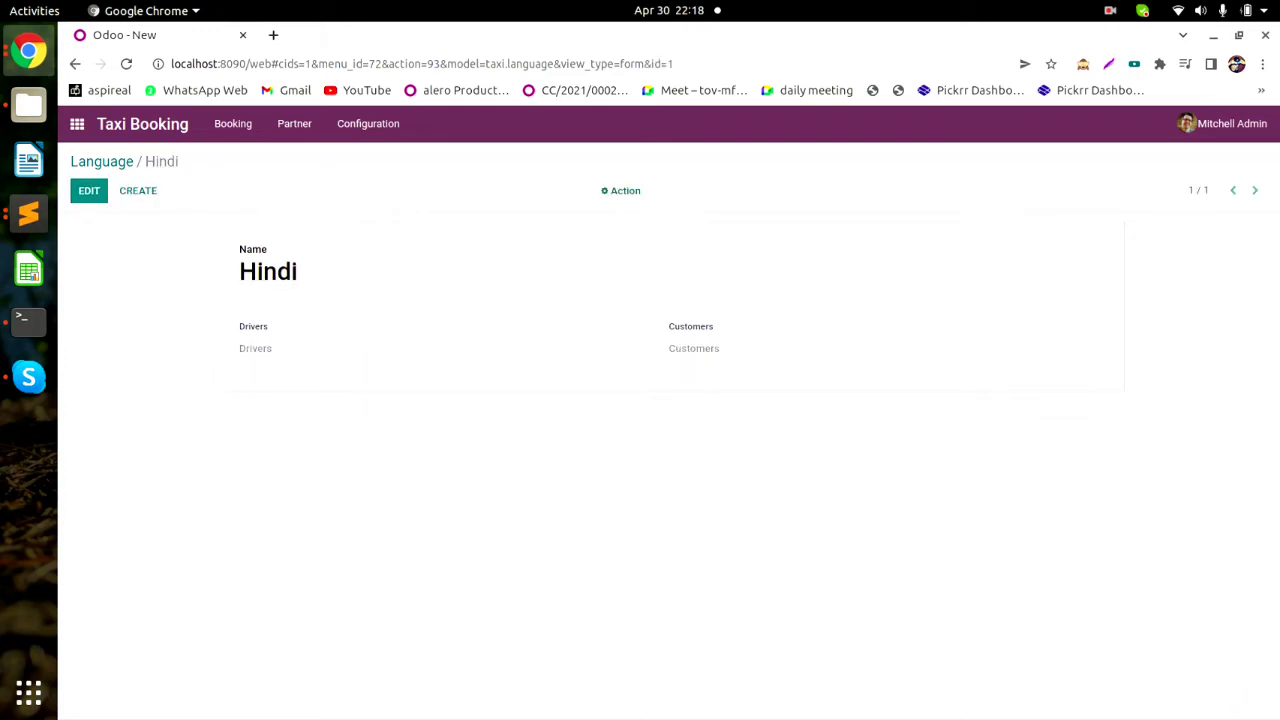
Add and save the language English.
drag(269, 327, 239, 327)
click(262, 327)
click(248, 336)
click(138, 191)
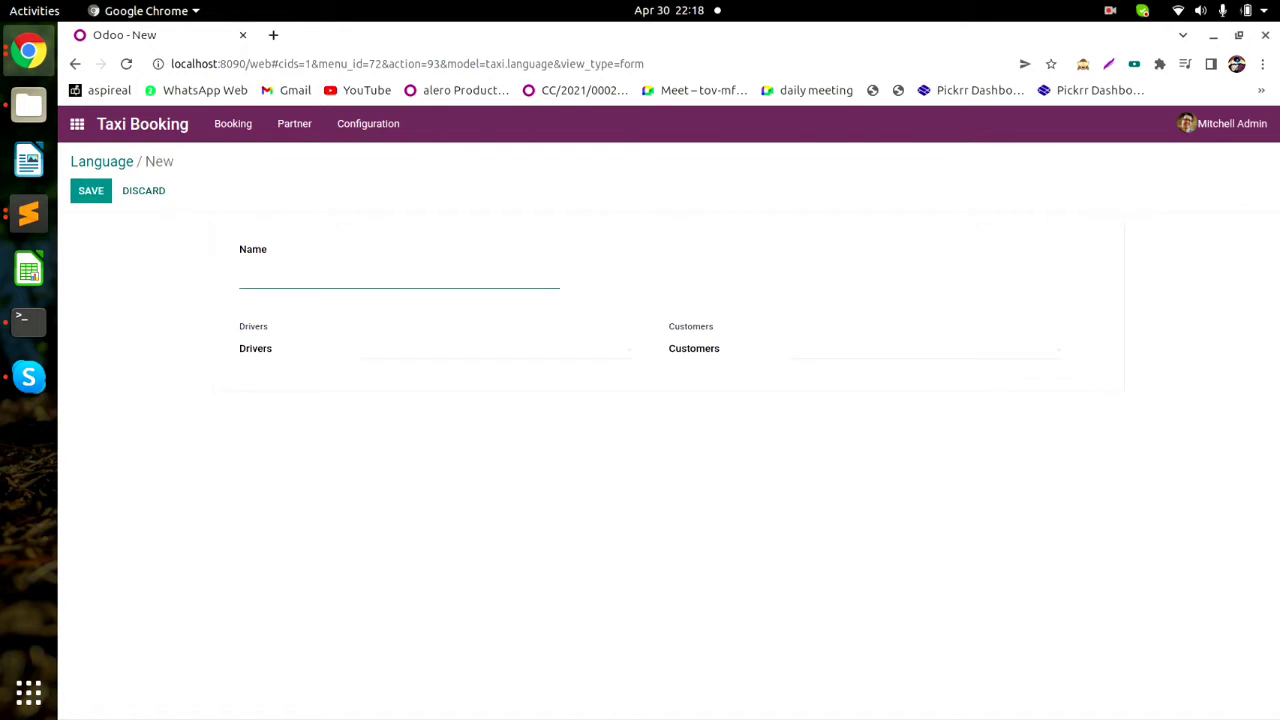
text(Englik)
key(BackSpace)
text(s)
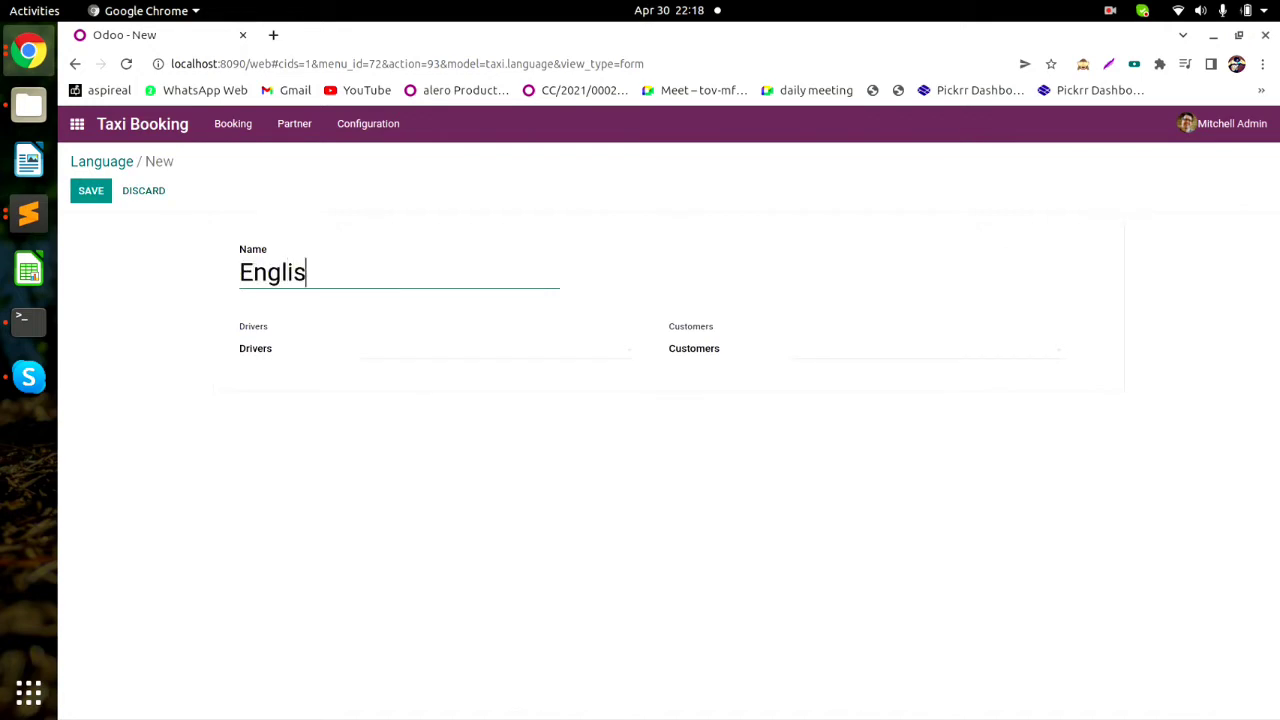
text(h)
click(91, 190)
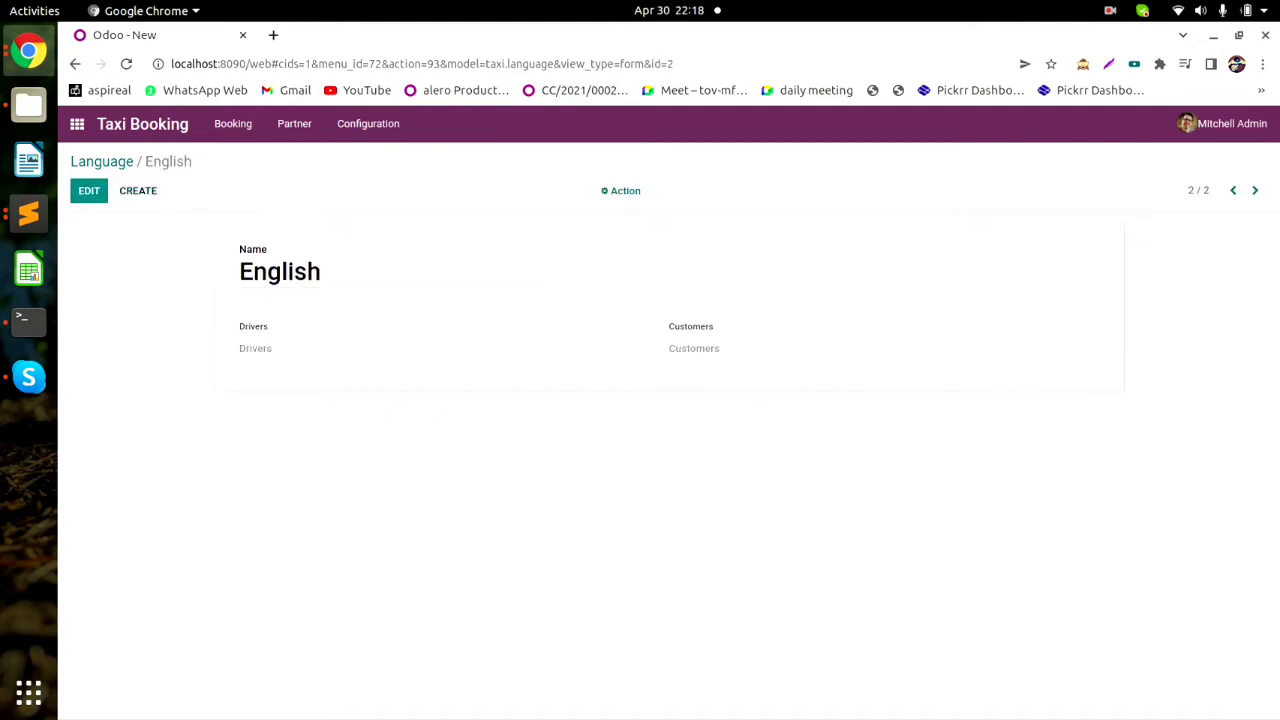
Add and save Kannada and Tamil using the Alt+C / Alt+S shortcuts.
key(alt+c)
text(Kanna)
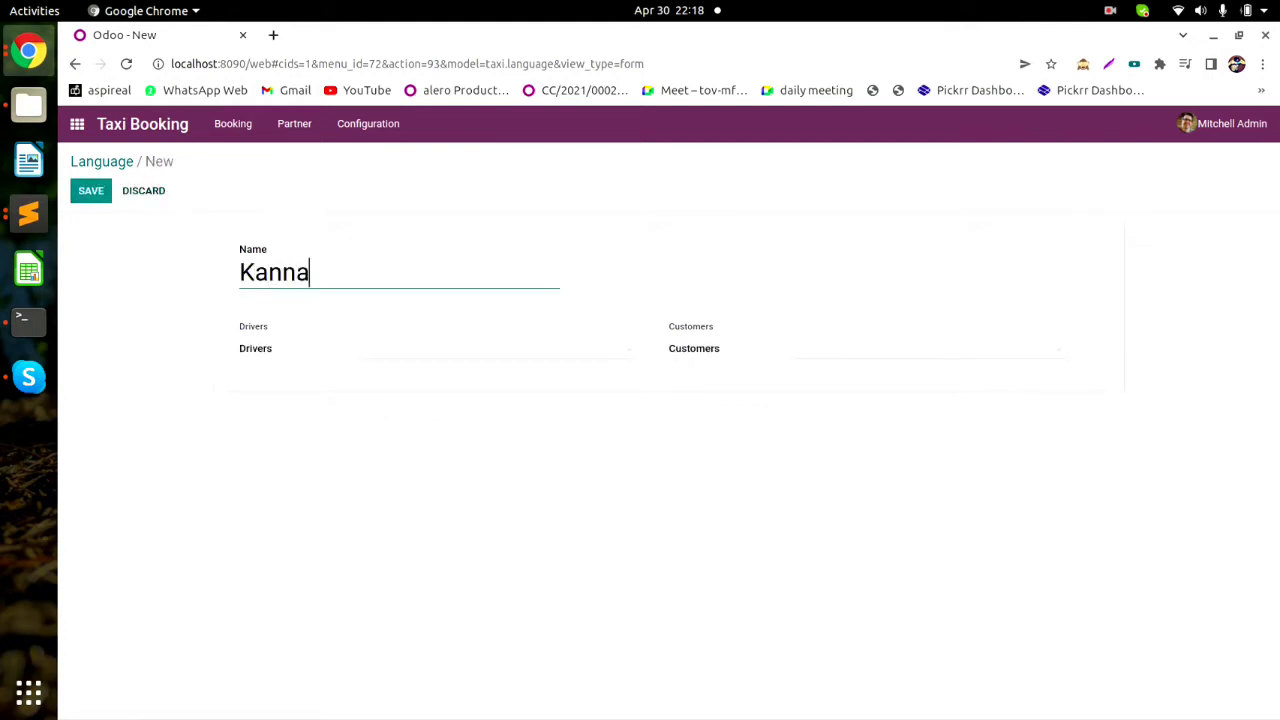
text(da)
key(alt+s)
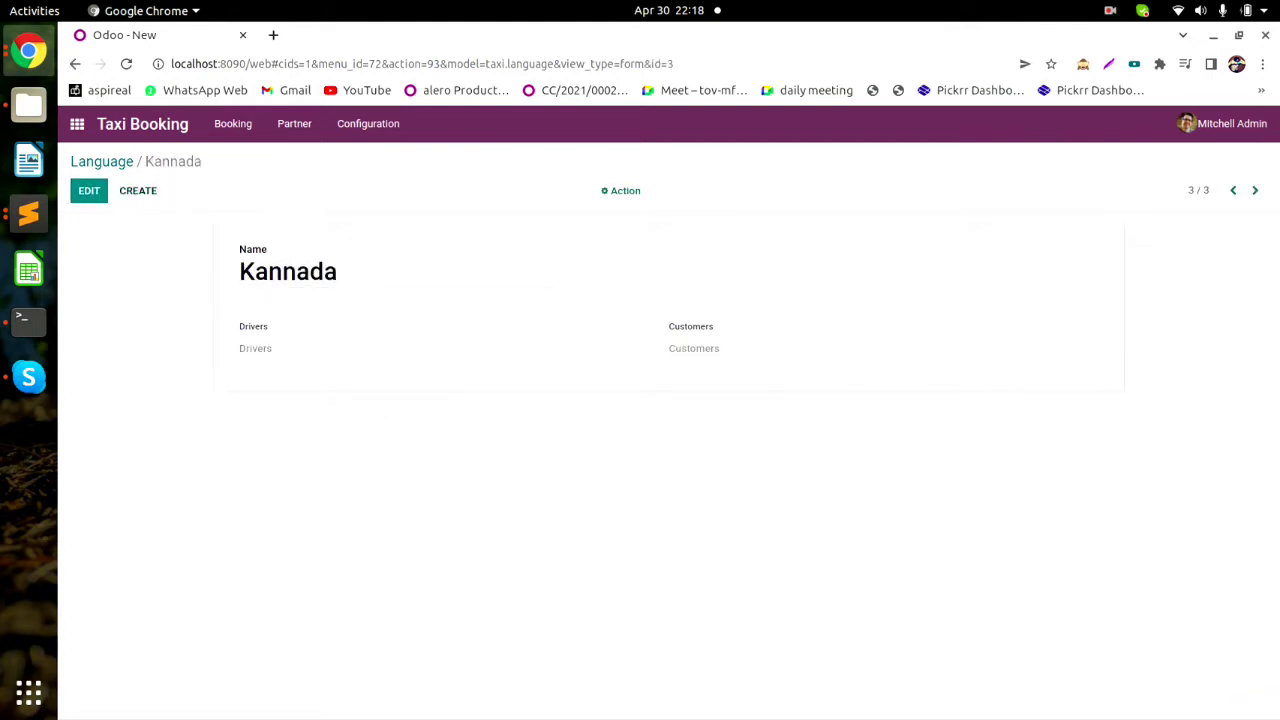
key(alt+c)
text(Ta)
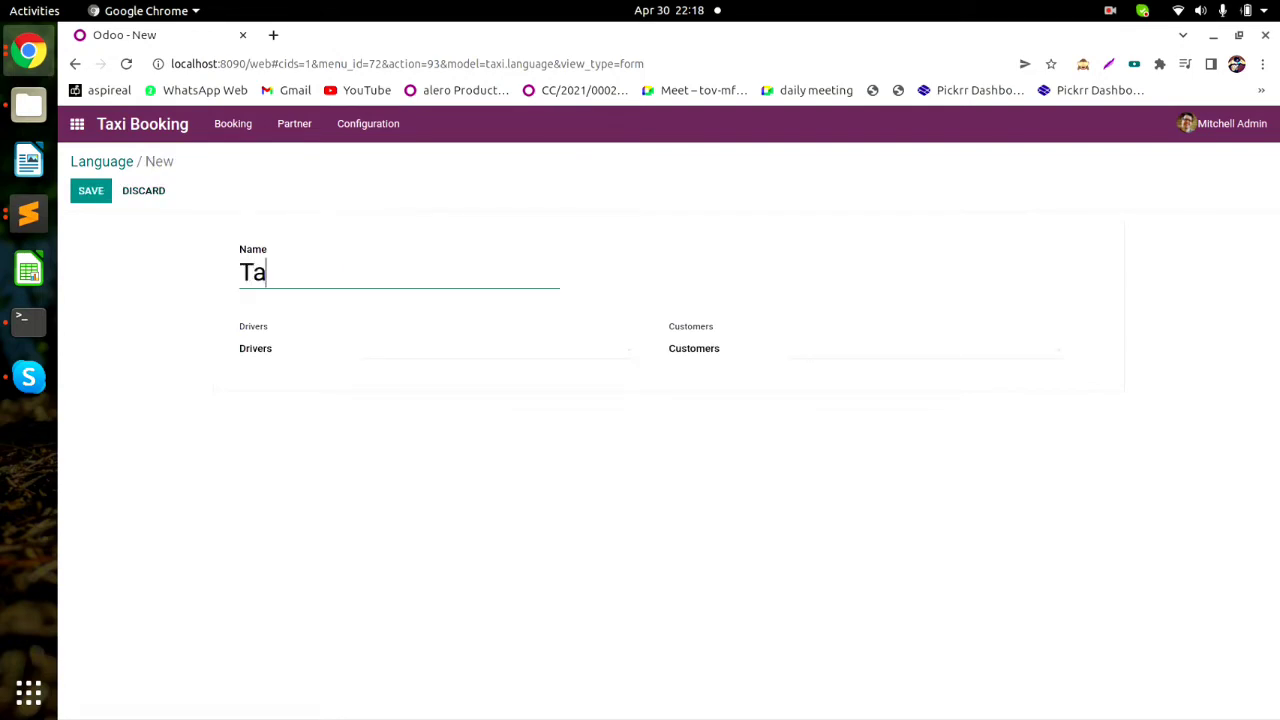
text(mil)
key(alt+s)
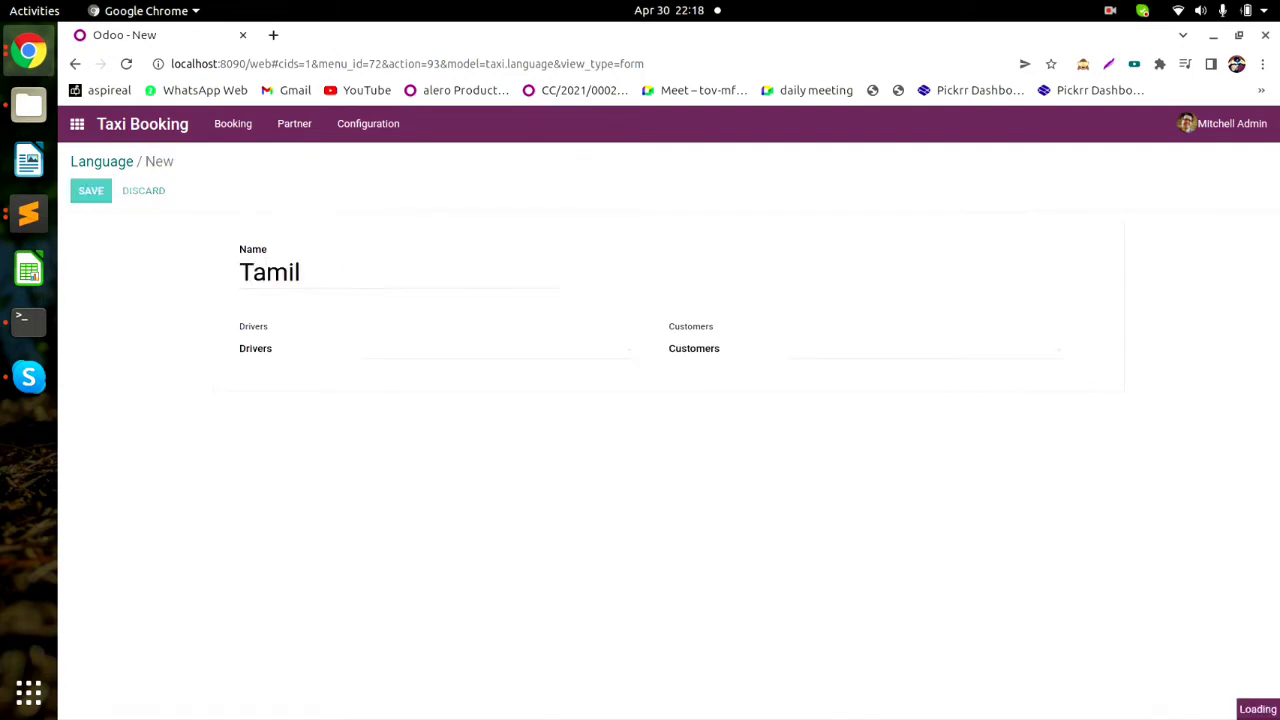
Add and save Telugu, then reopen the Language list.
key(alt+c)
text(T)
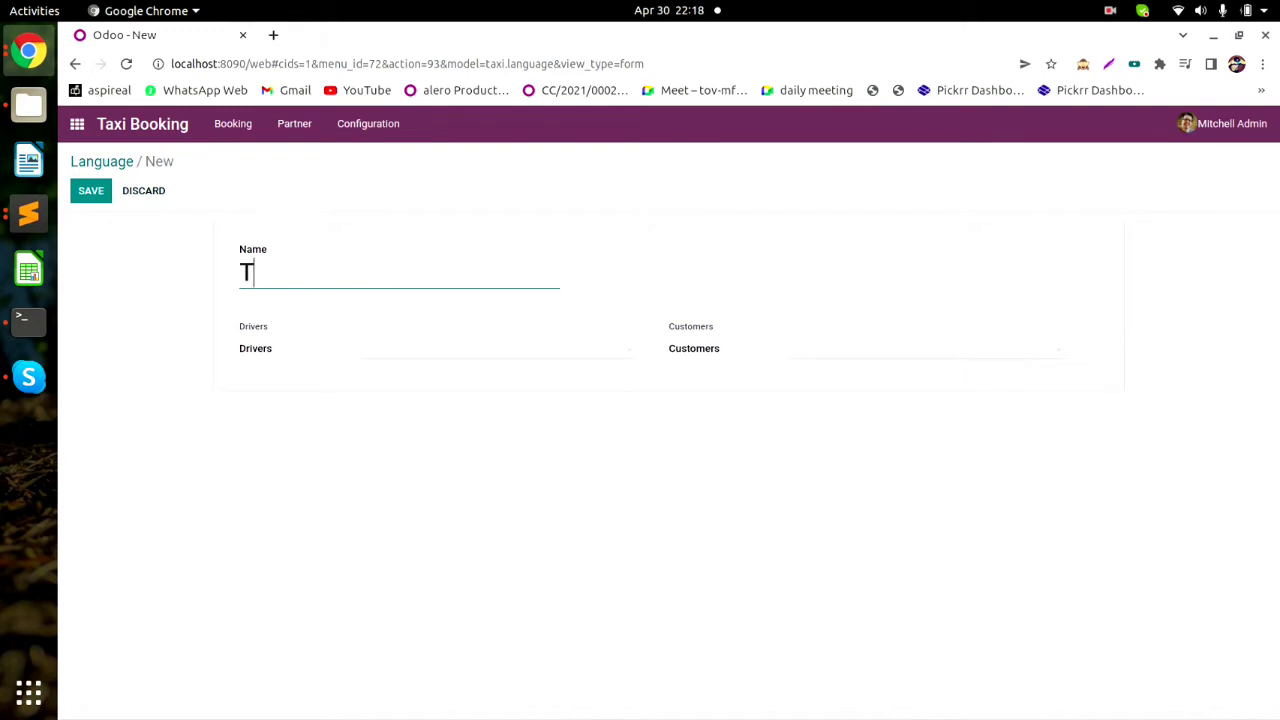
text(elugu)
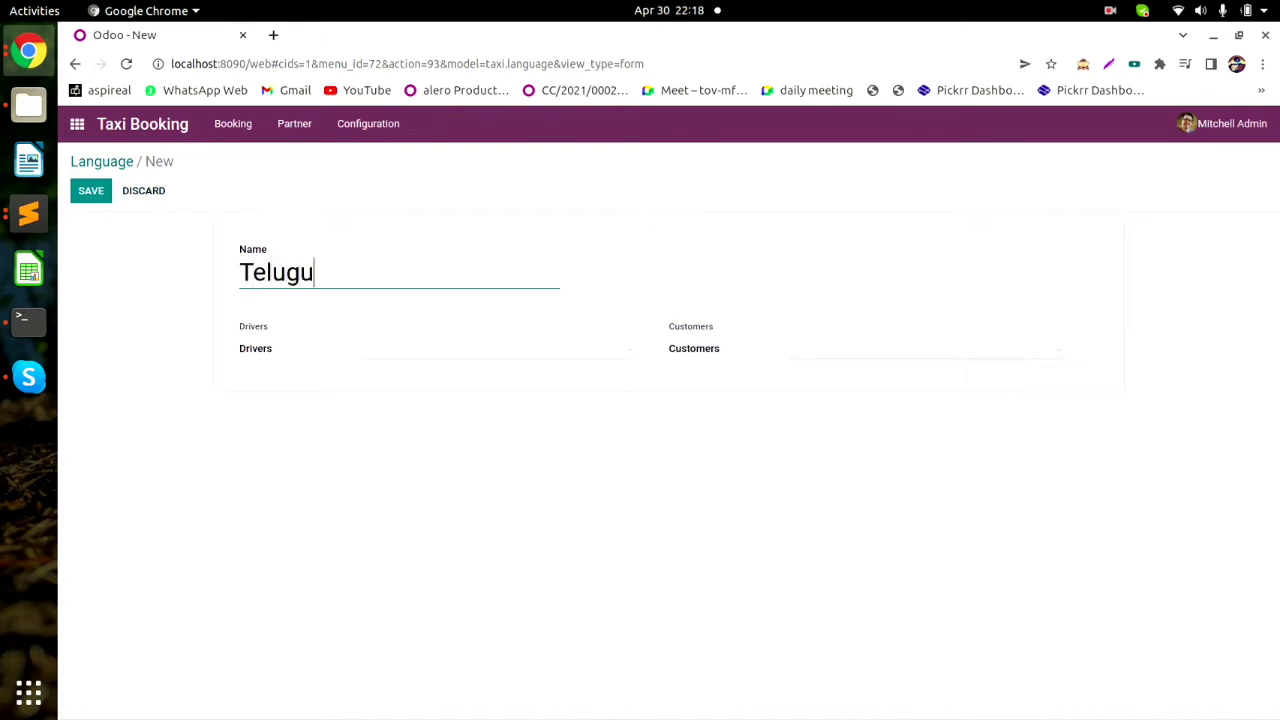
key(alt+s)
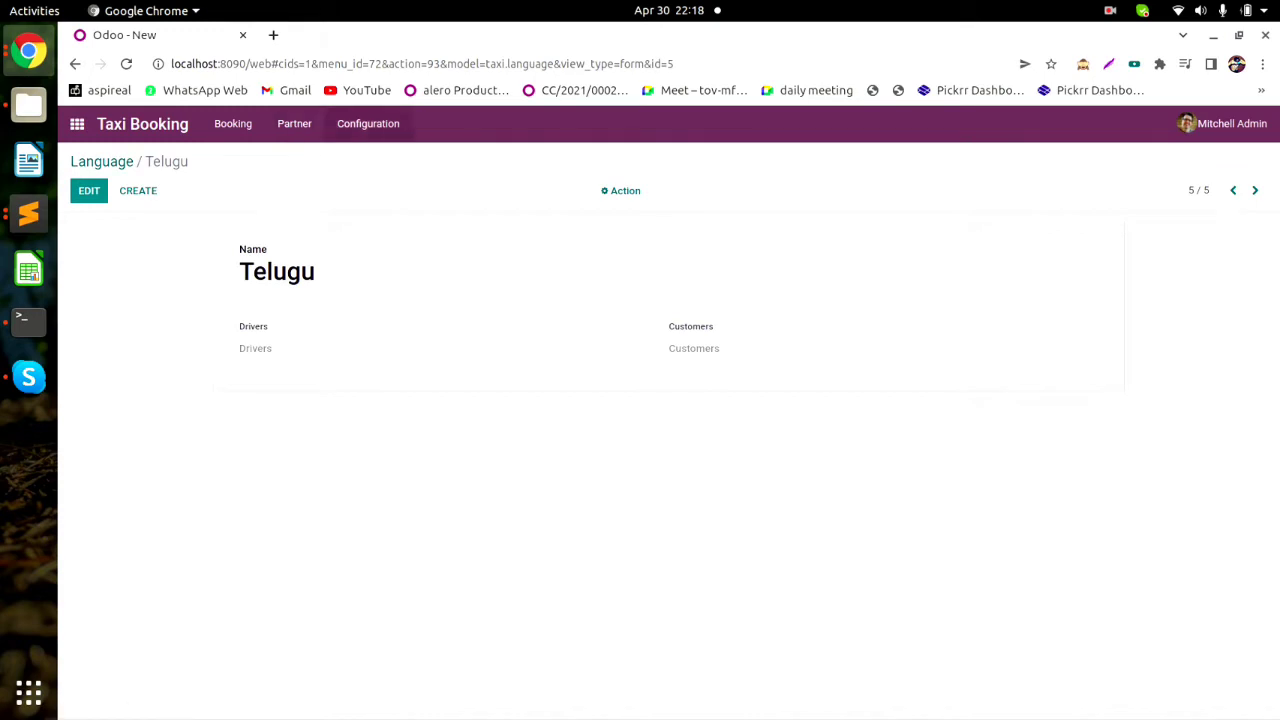
click(368, 123)
click(363, 242)
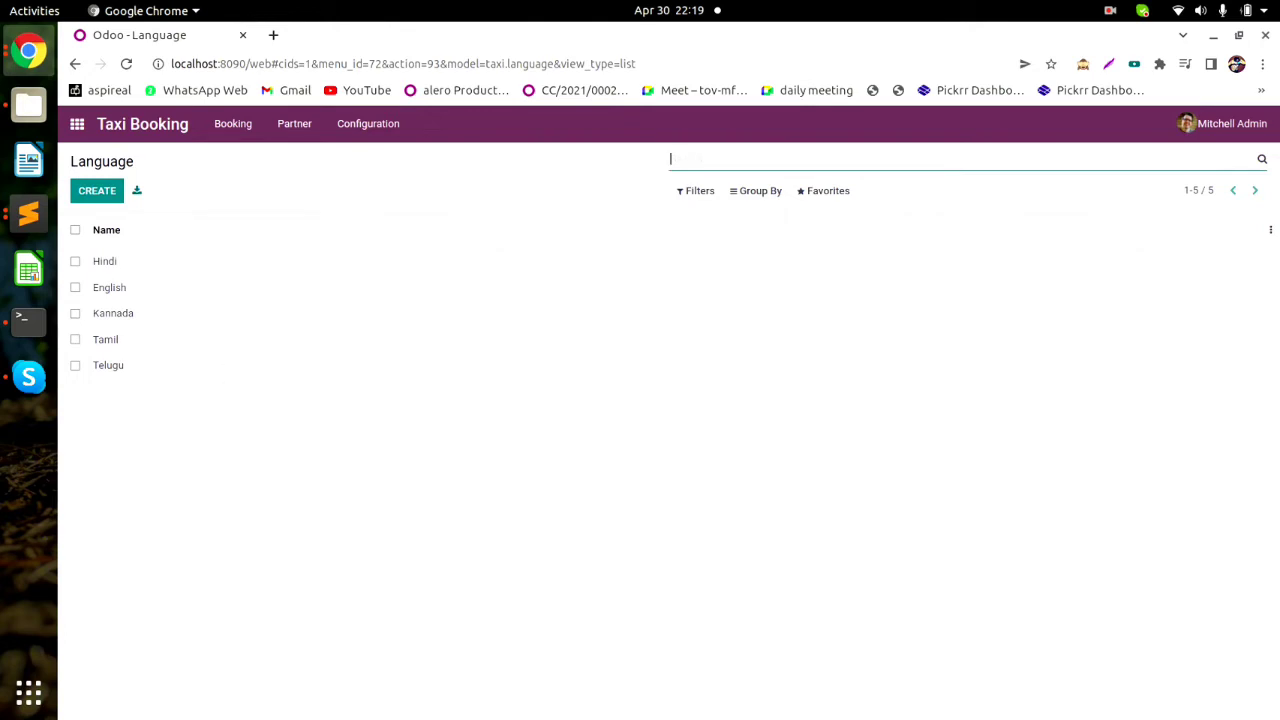
Open the Area list and save a new area named JP Nagar.
click(368, 124)
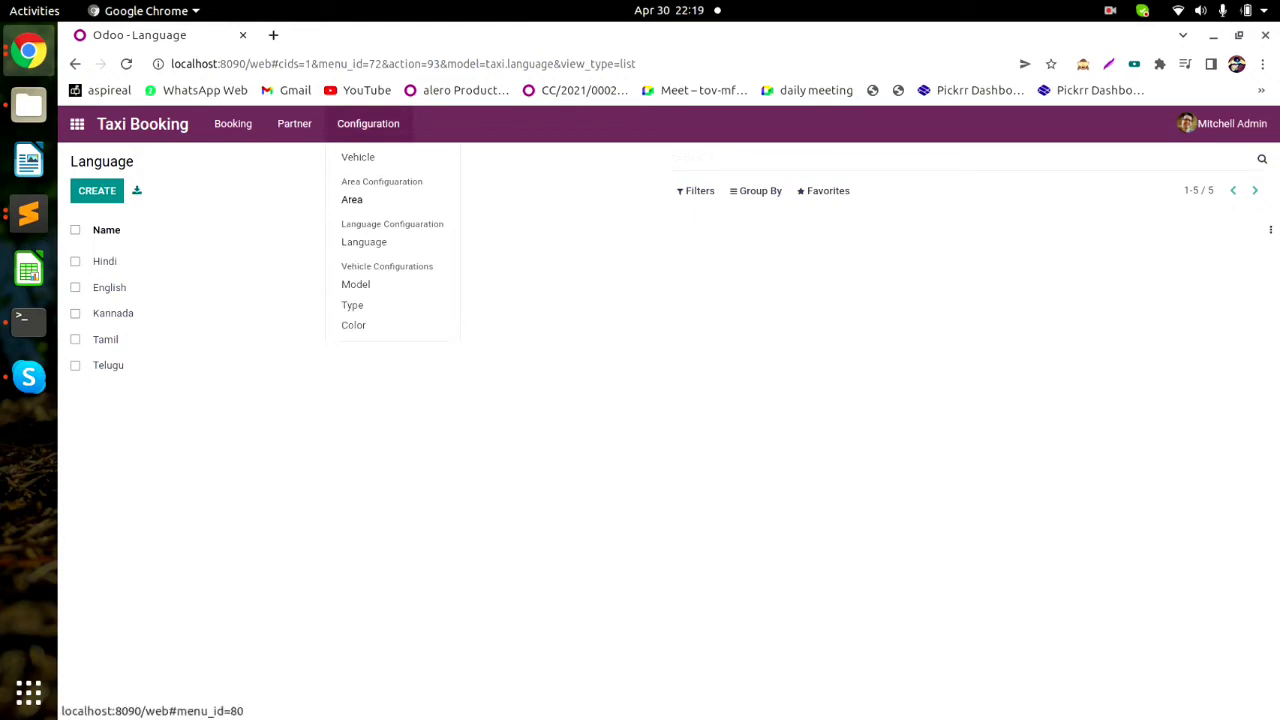
click(352, 199)
click(97, 190)
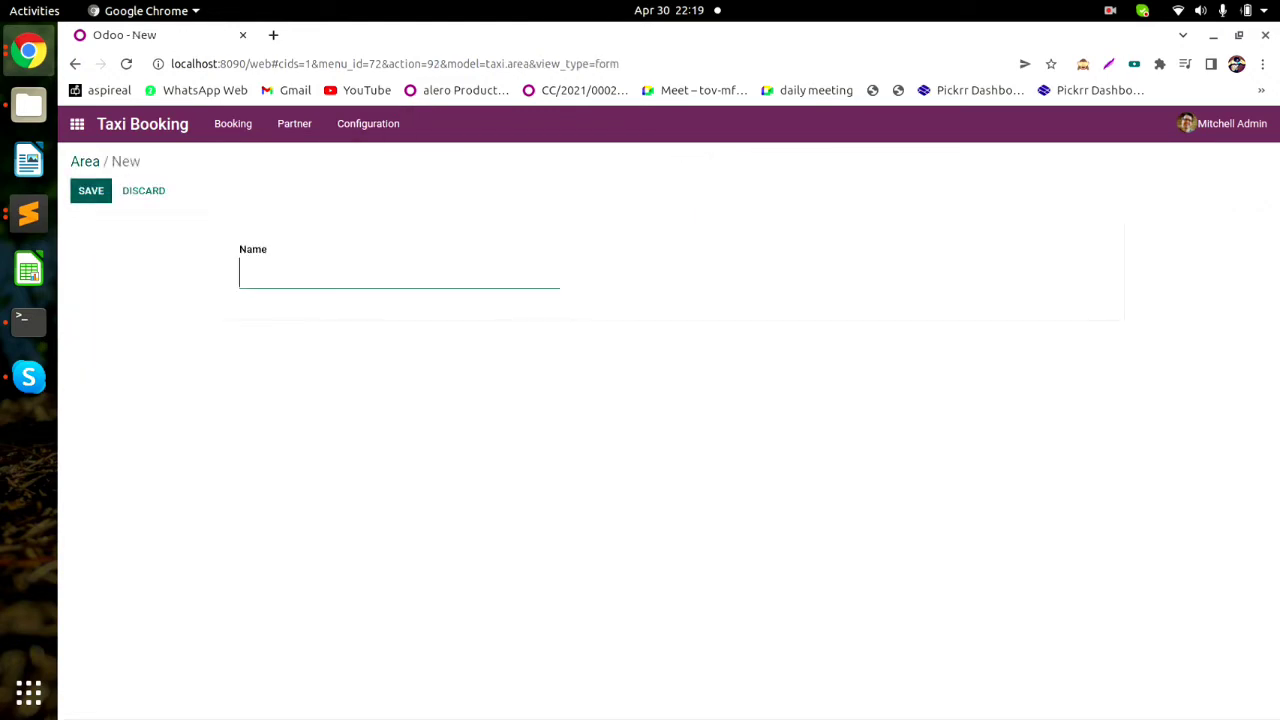
text(JP Nagar)
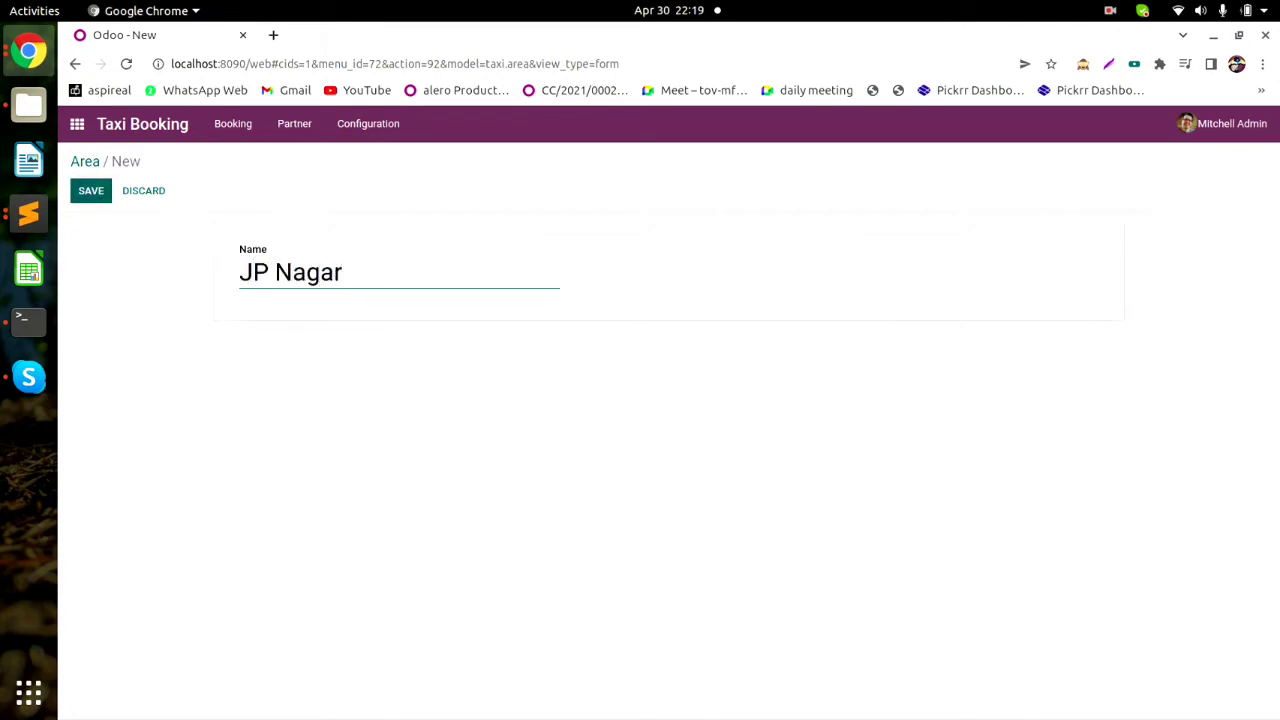
key(alt+s)
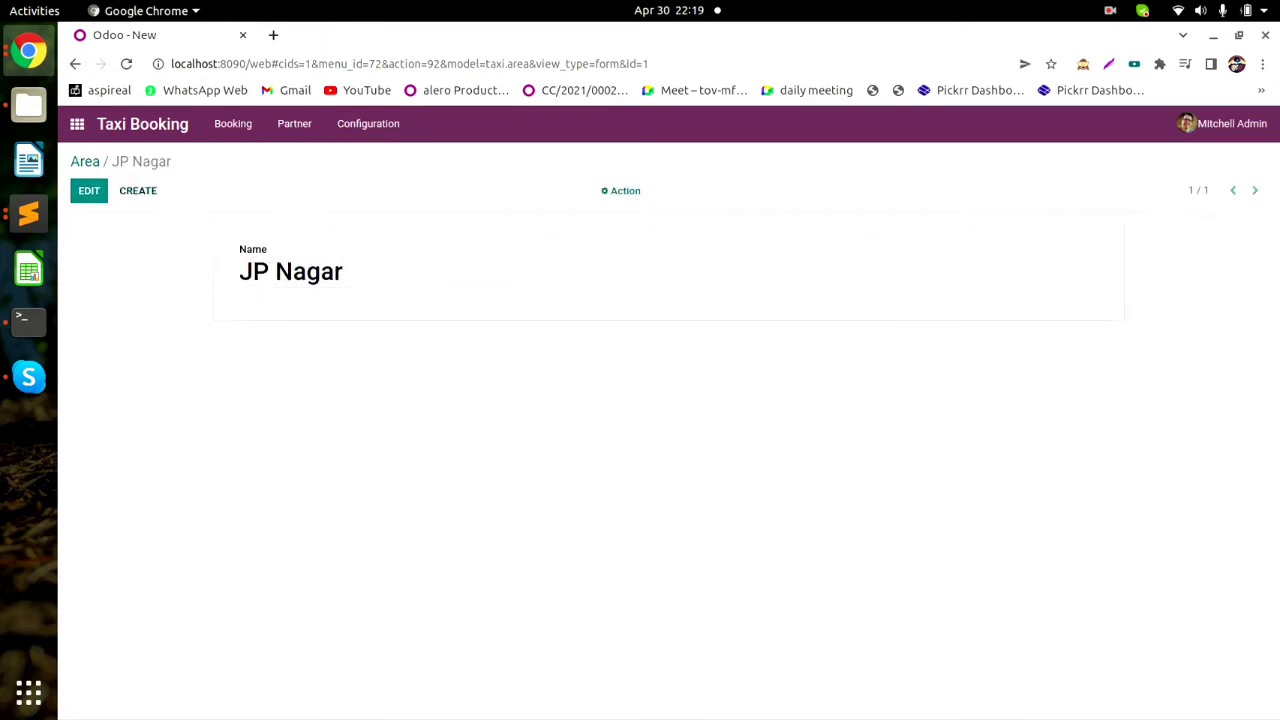
Add and save areas BTM and Yashvantpura, then return to the Area list.
key(alt+c)
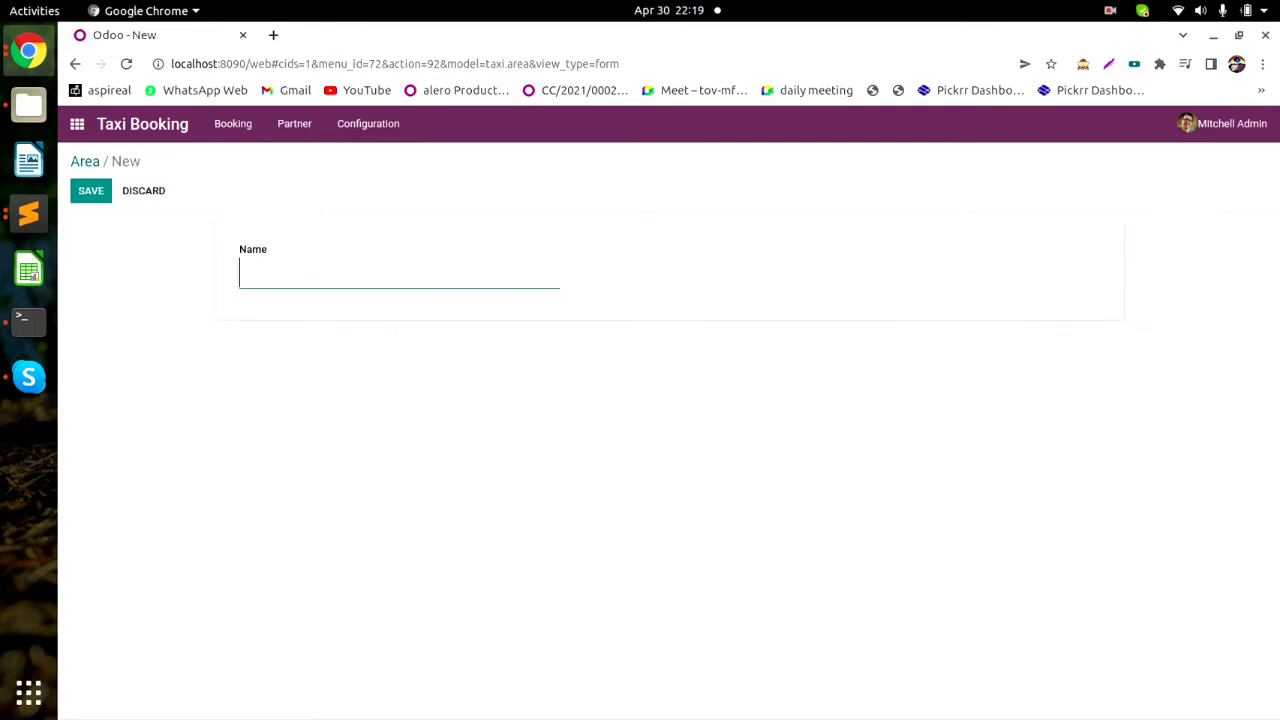
text(BTM)
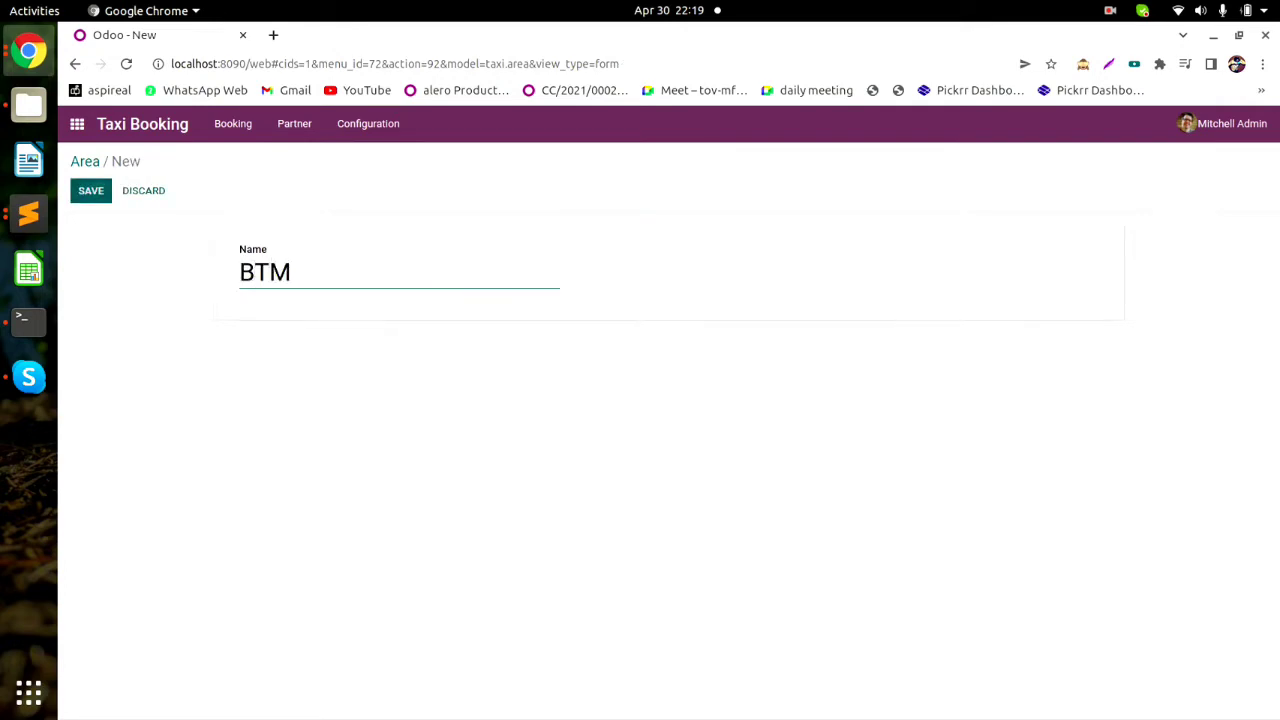
key(alt+s)
key(alt+c)
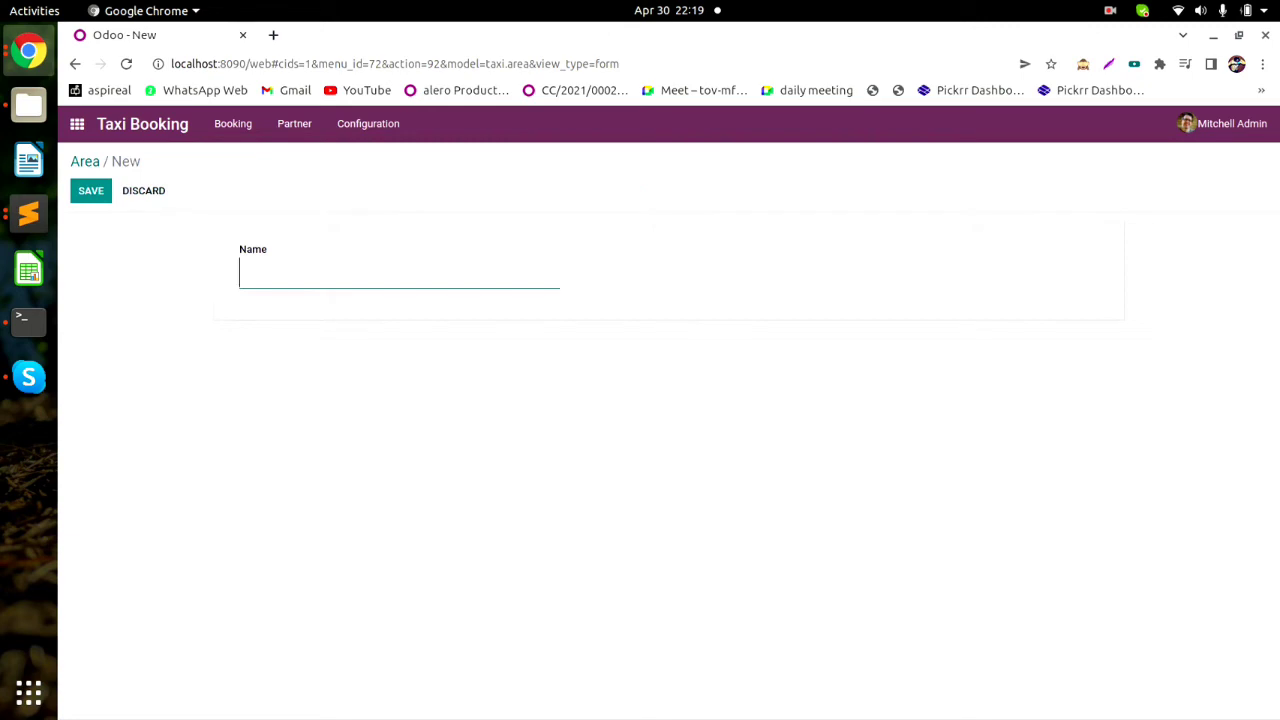
text(Yashvantp)
text(ura)
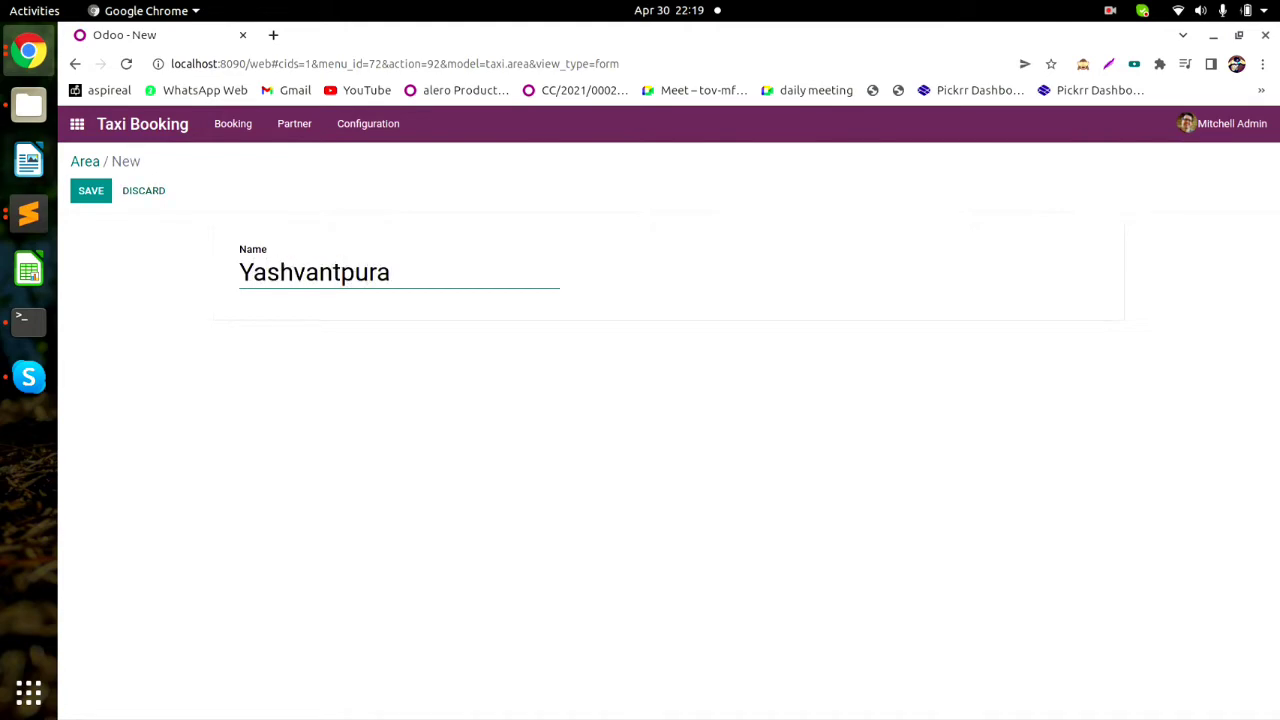
click(91, 191)
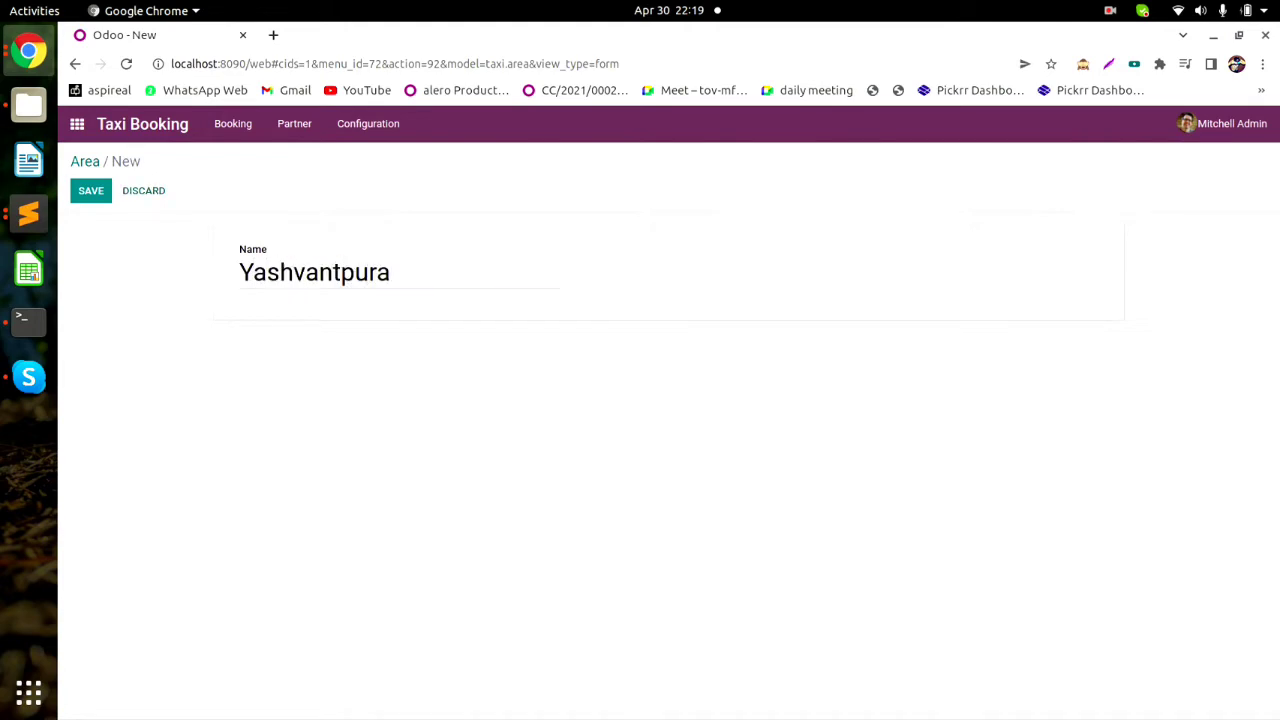
click(85, 162)
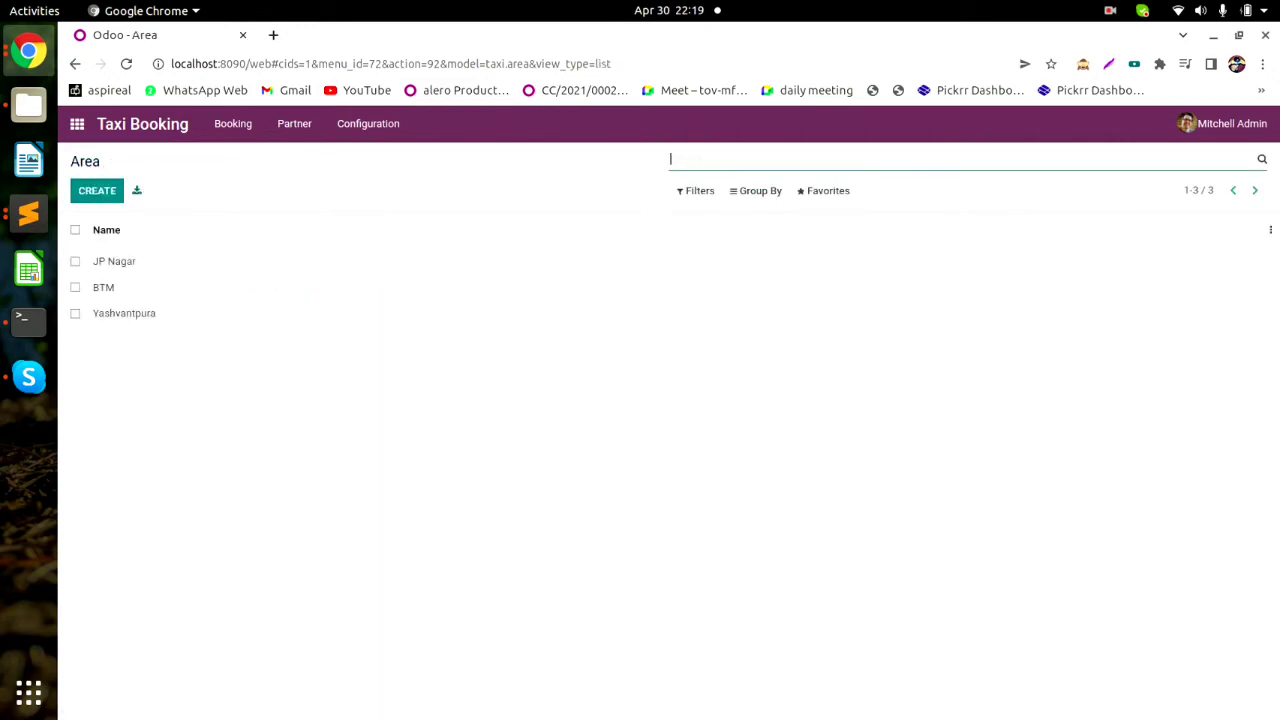
click(368, 123)
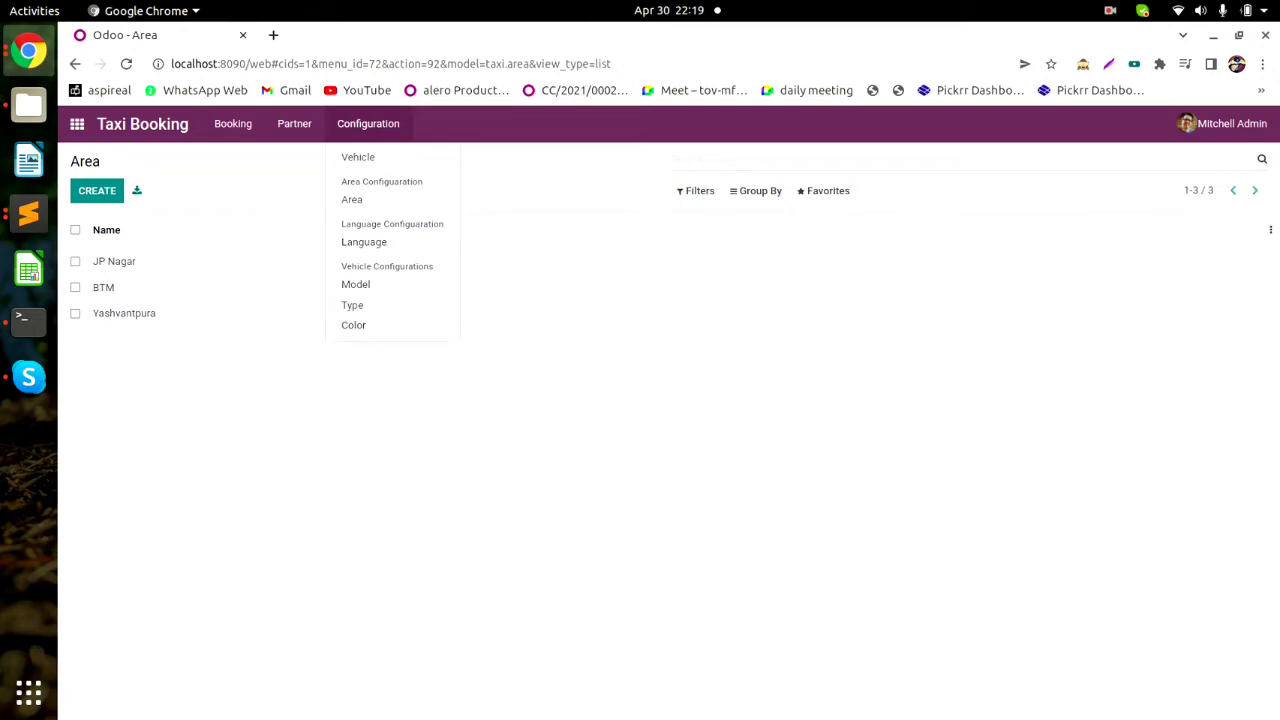
Go to Partner > Driver and create a new blank Driver record.
mouse_move(294, 124)
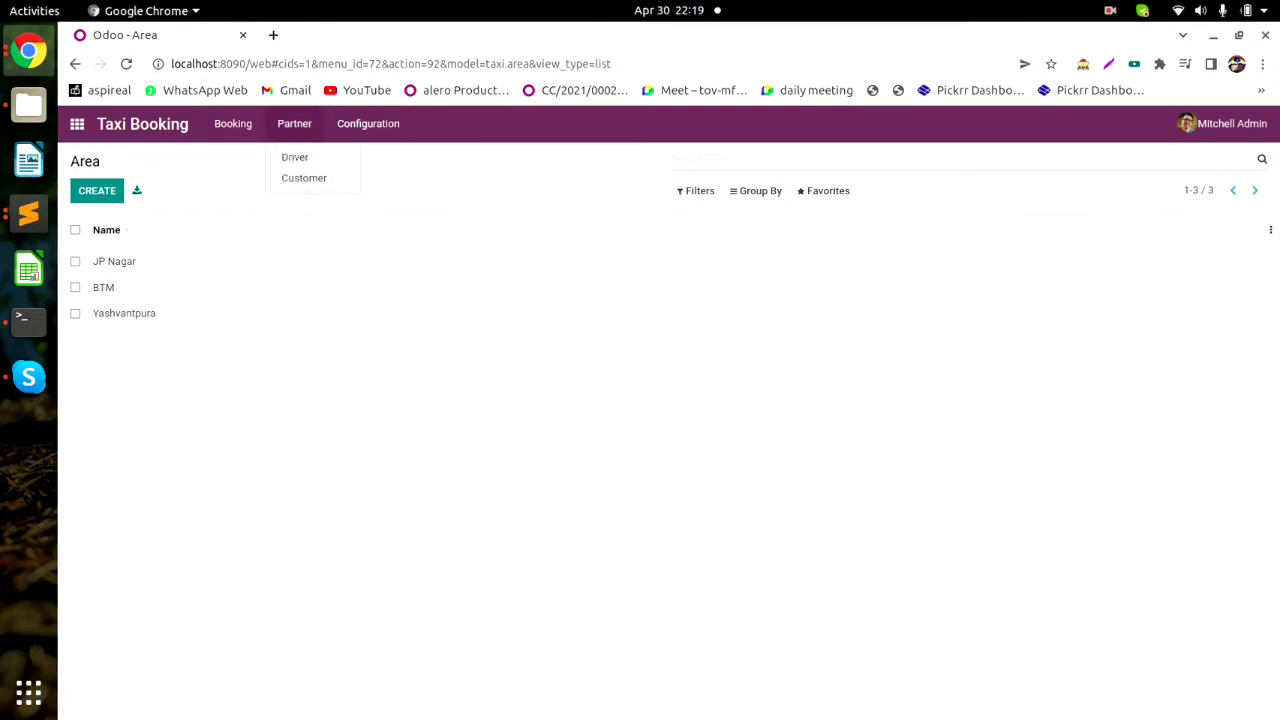
click(295, 157)
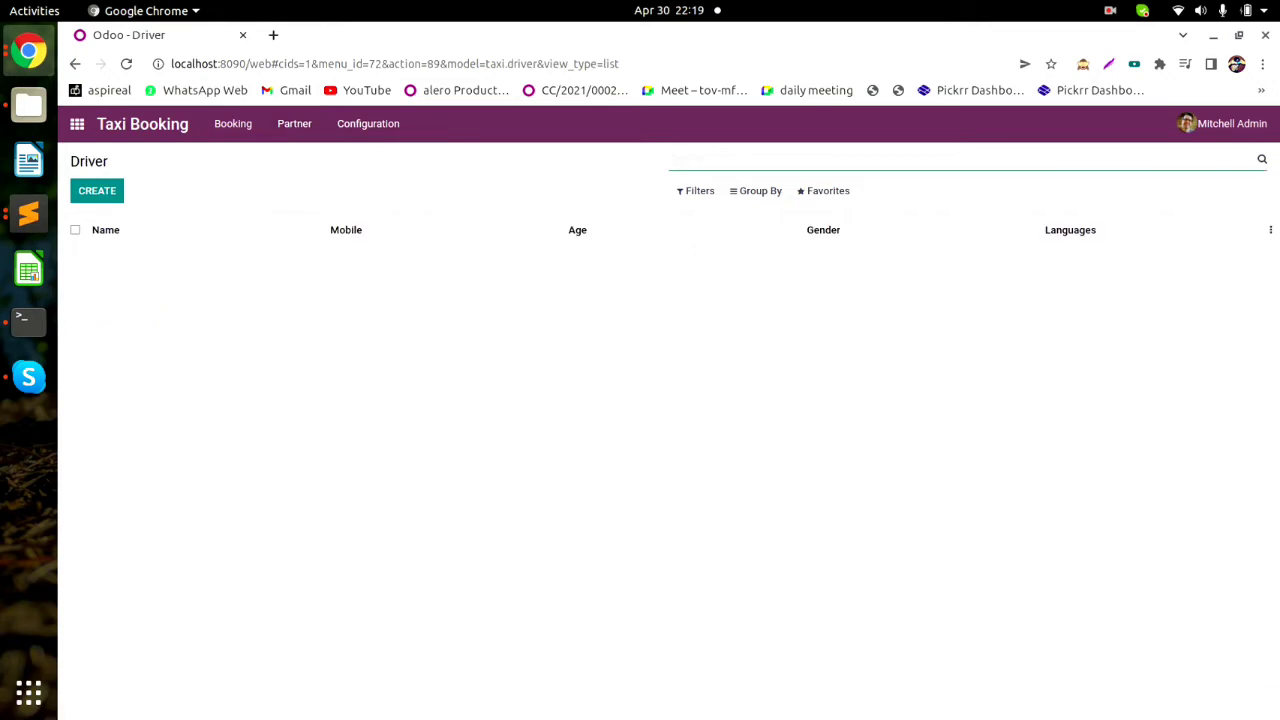
click(97, 190)
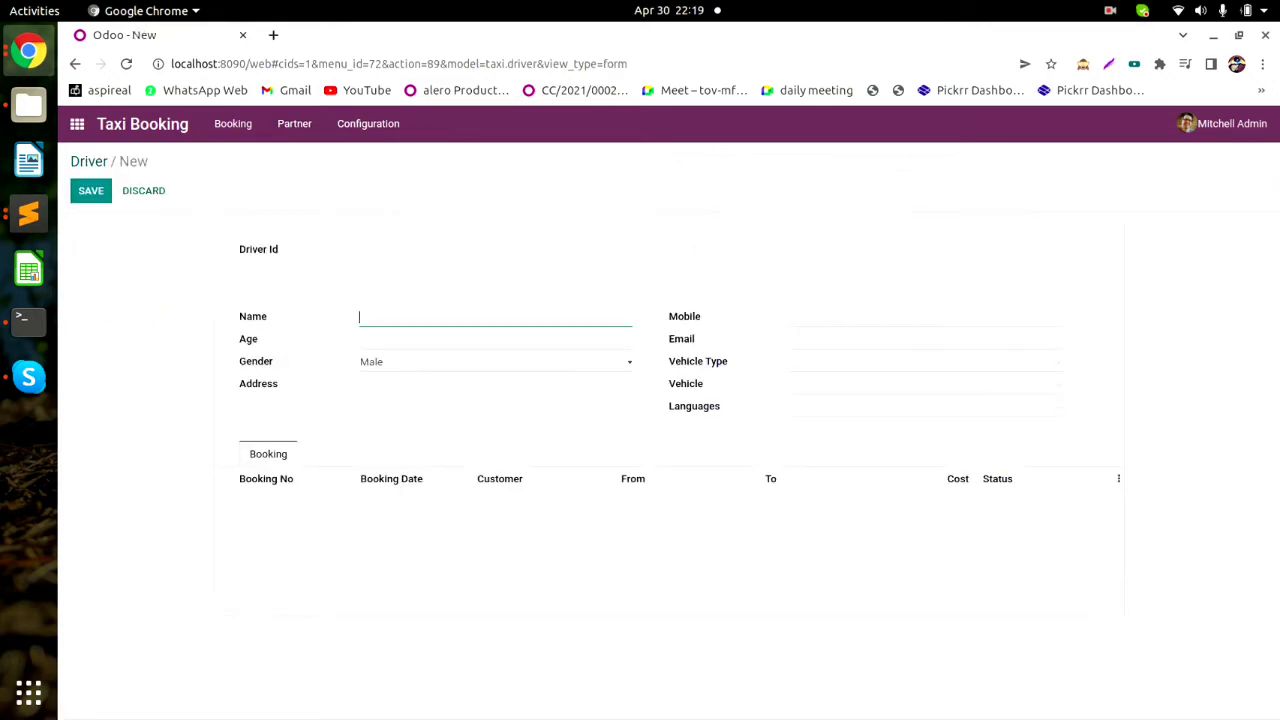
drag(238, 249, 280, 250)
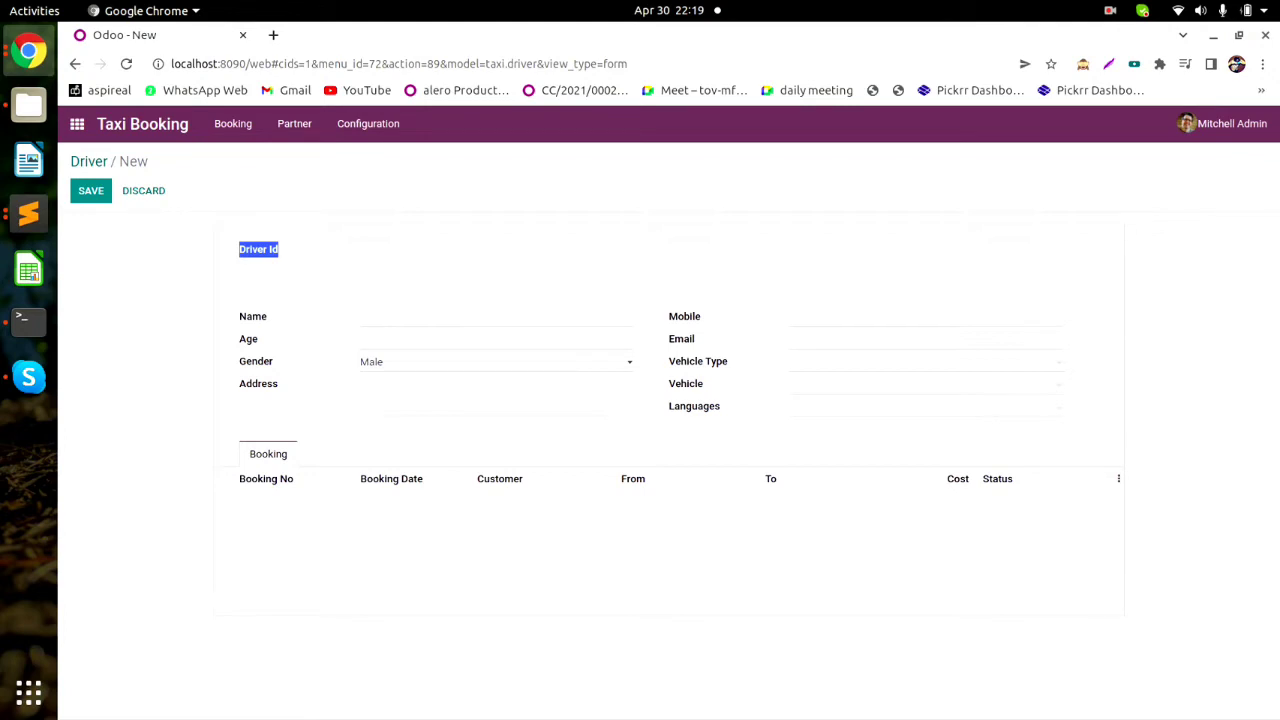
click(300, 257)
Enter driver name Driver-1 and age 32.
click(400, 317)
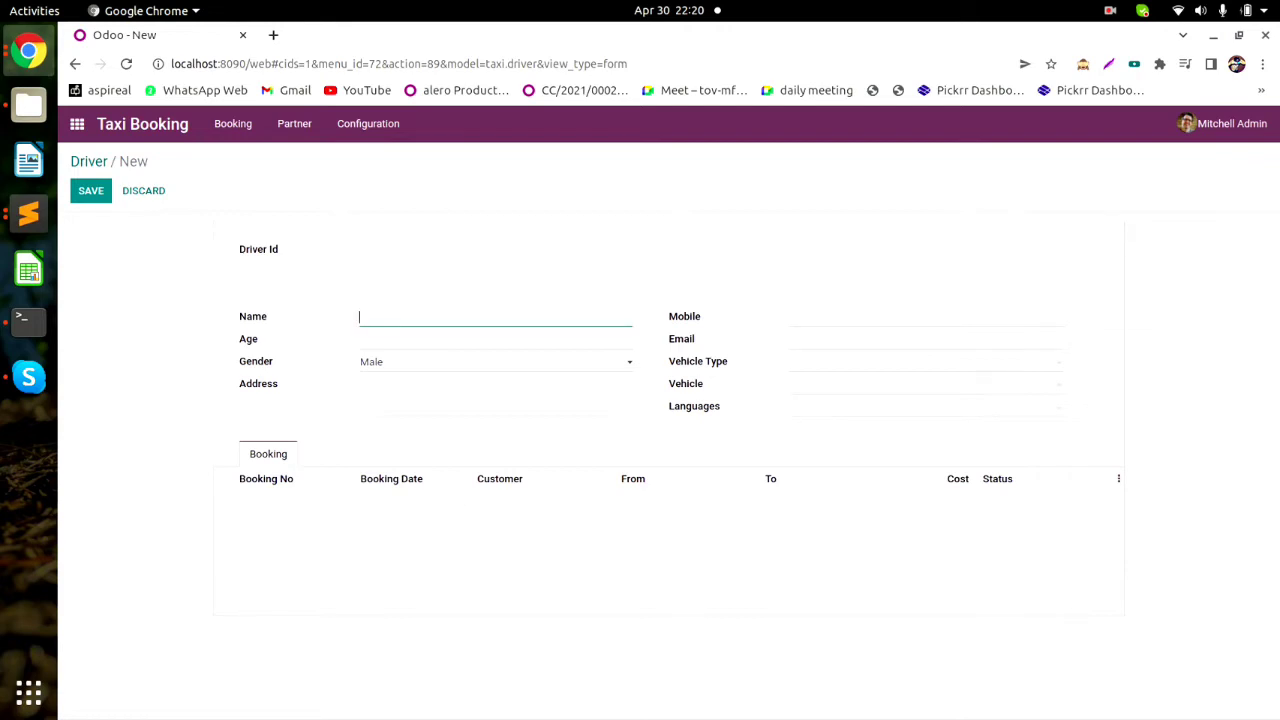
text(Driver-1)
click(400, 340)
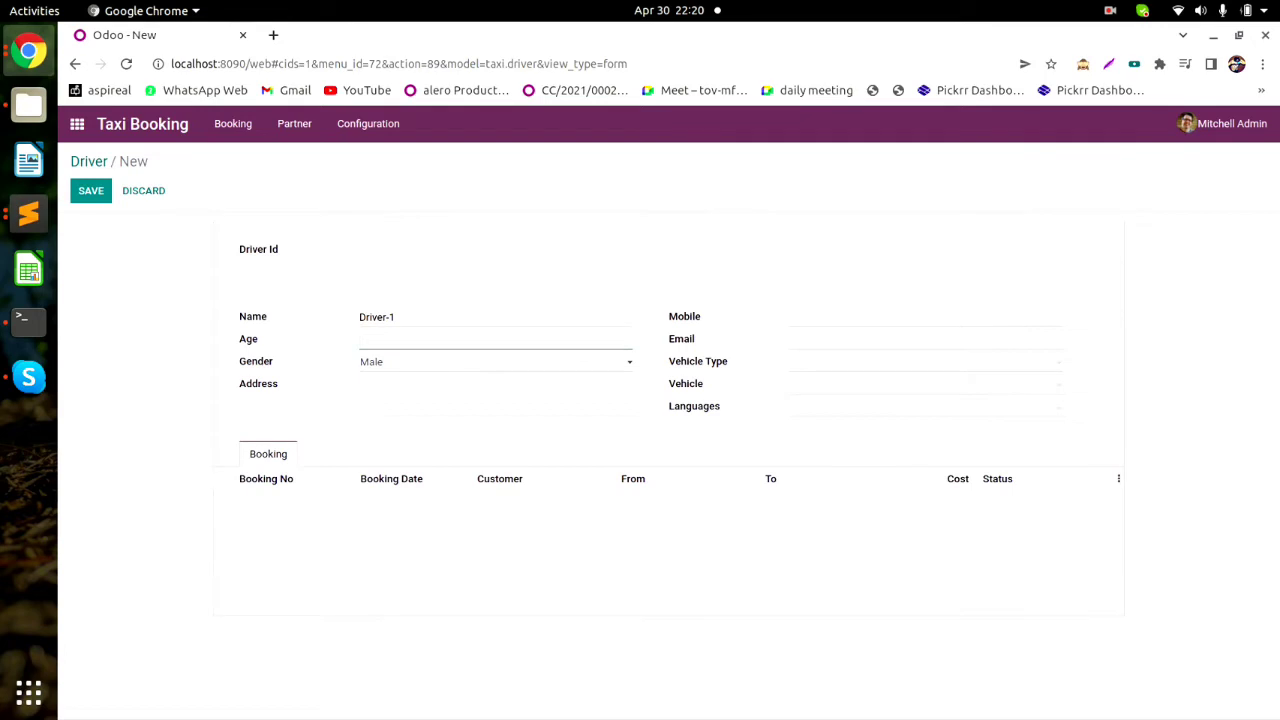
text(332)
key(BackSpace)
text(2)
Fill in address Address-1, the driver's mobile number and e-mail address.
click(400, 385)
text(Ad)
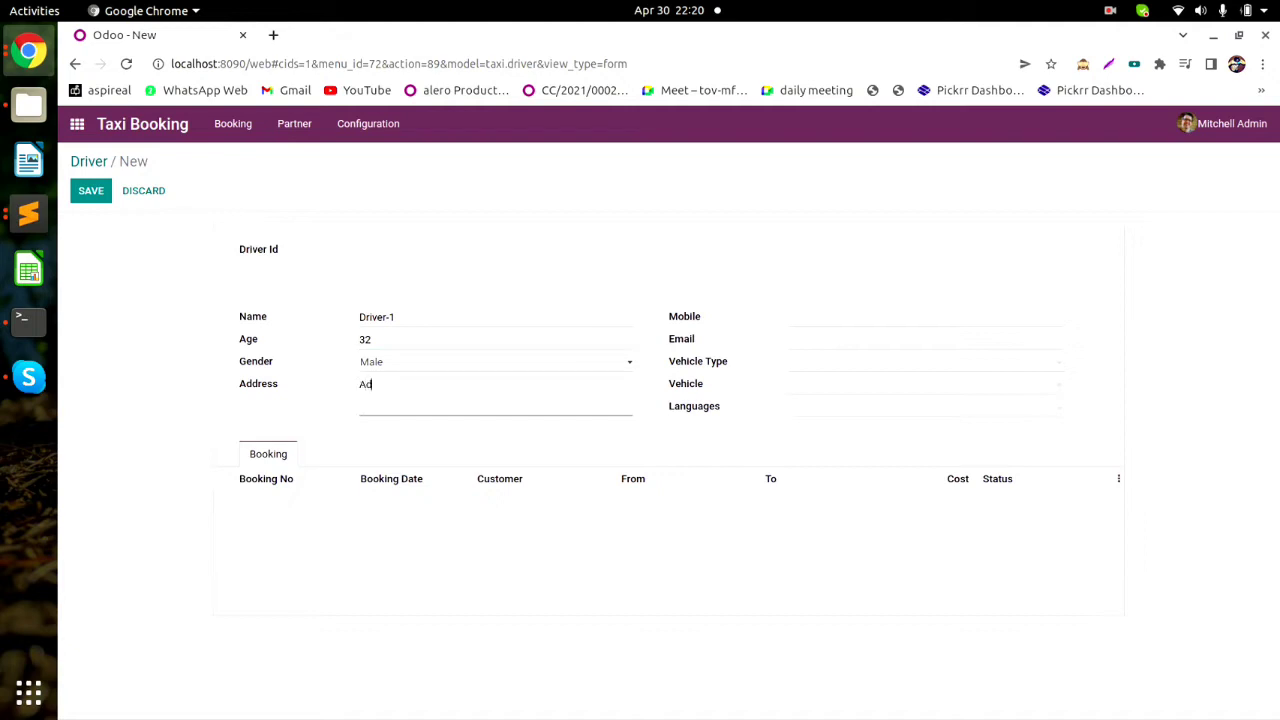
text(dress-1)
key(Tab)
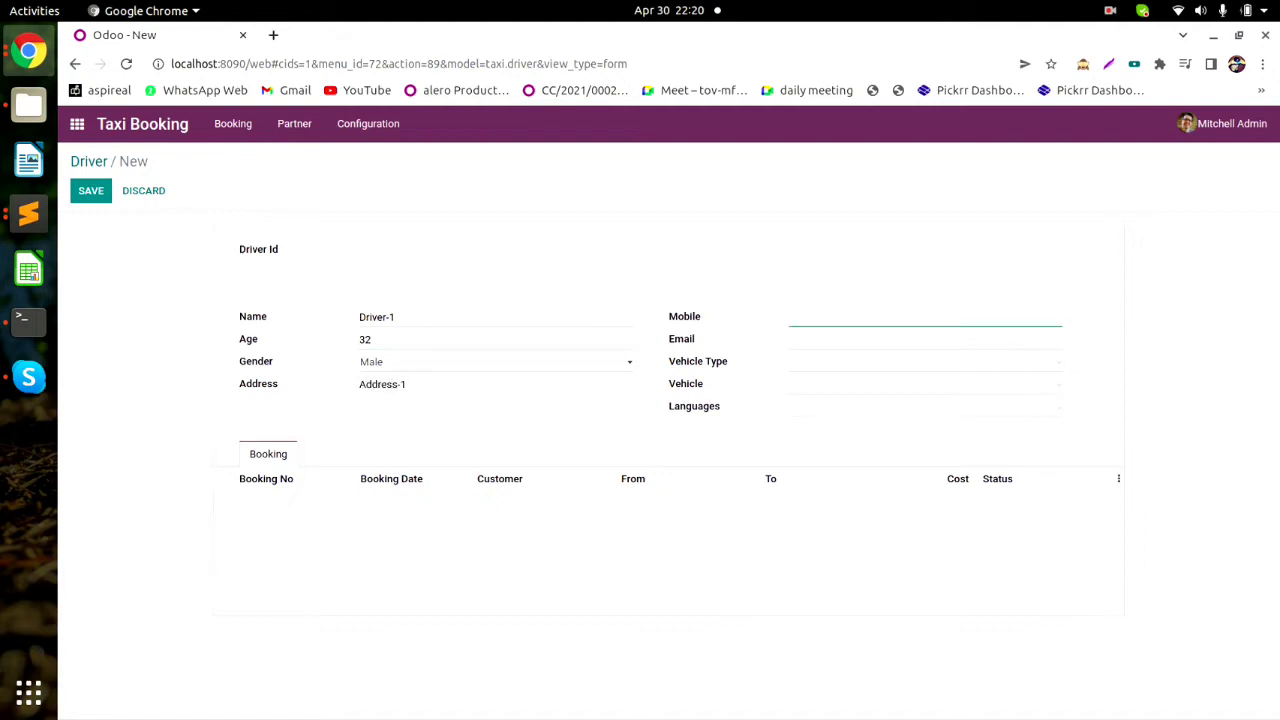
text(1234567890)
key(Tab)
text(dem)
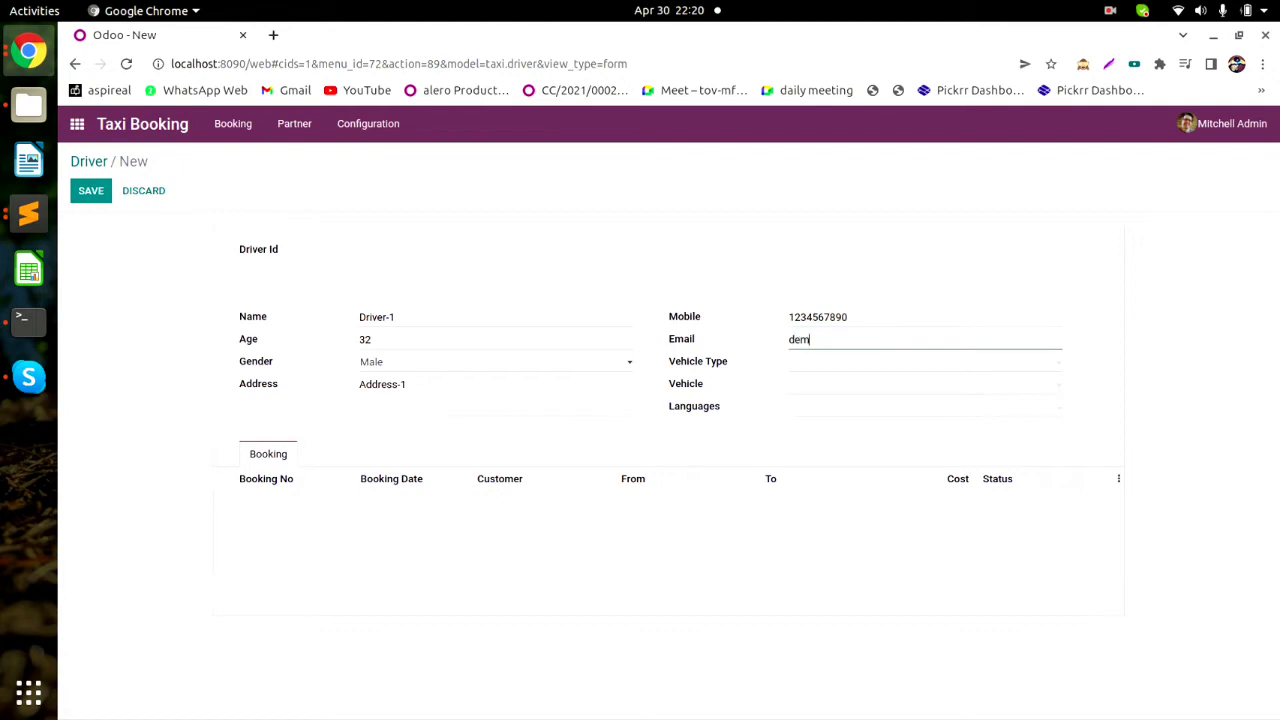
text(o@gmail.com)
key(Tab)
key(Return)
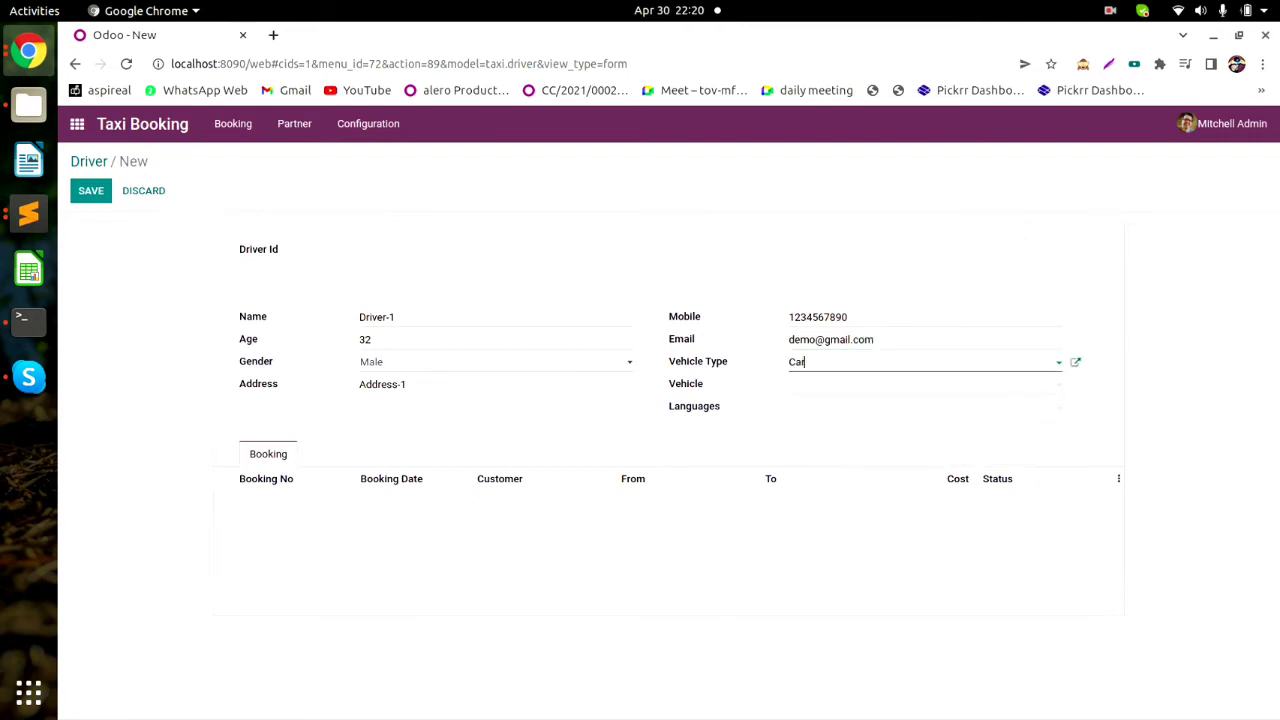
key(Tab)
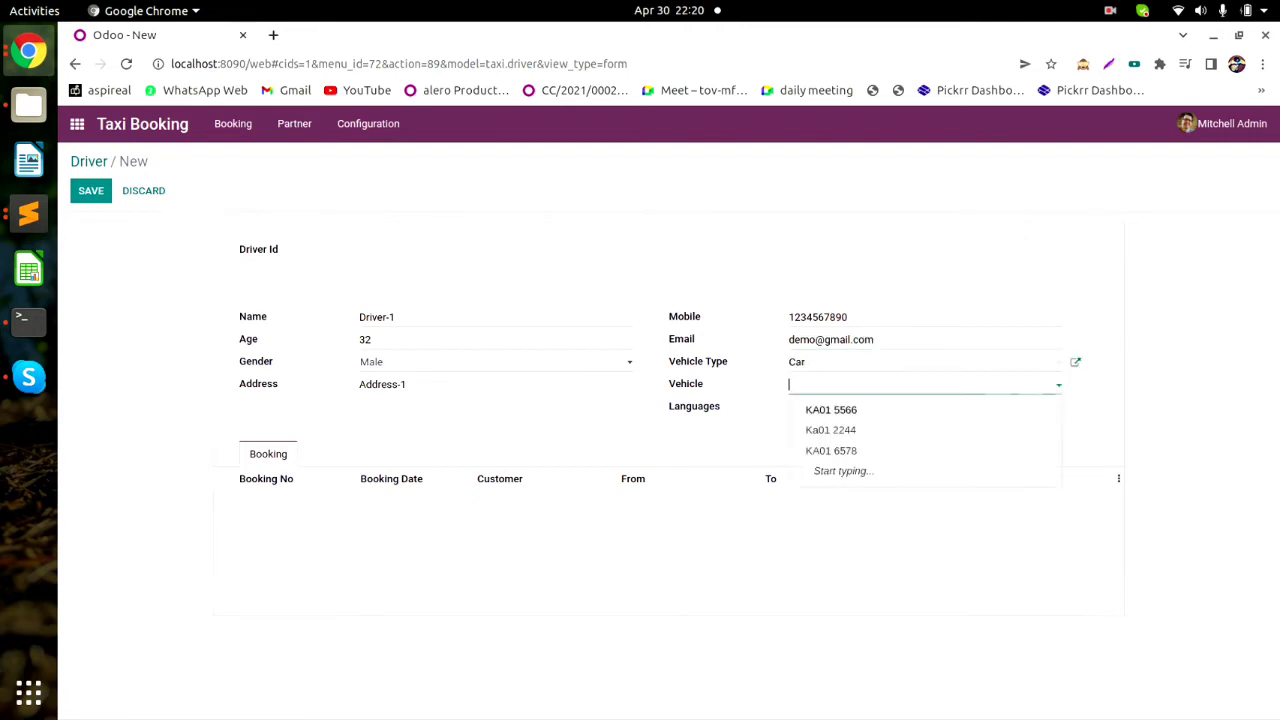
key(Return)
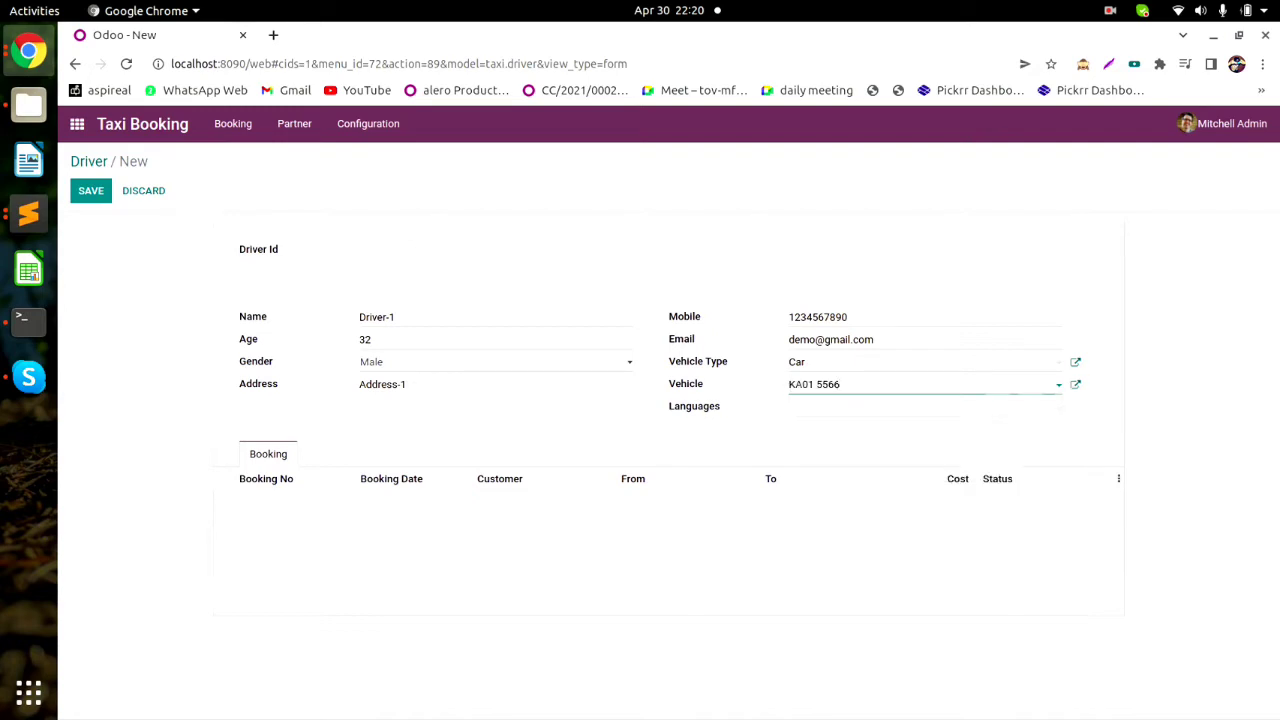
key(shift+Left)
key(shift+Left)
key(shift+Left)
key(shift+Left)
key(shift+Left)
key(shift+Left)
key(shift+Left)
key(shift+Left)
key(shift+Left)
key(Tab)
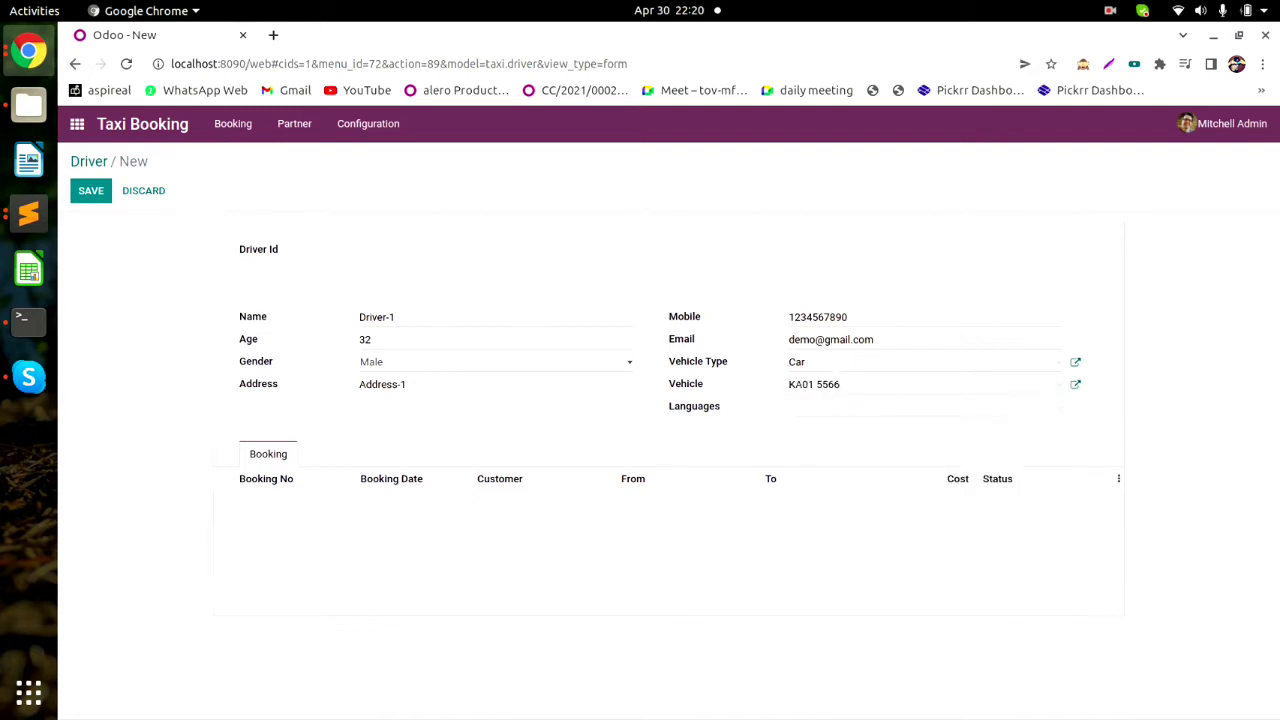
key(shift+Tab)
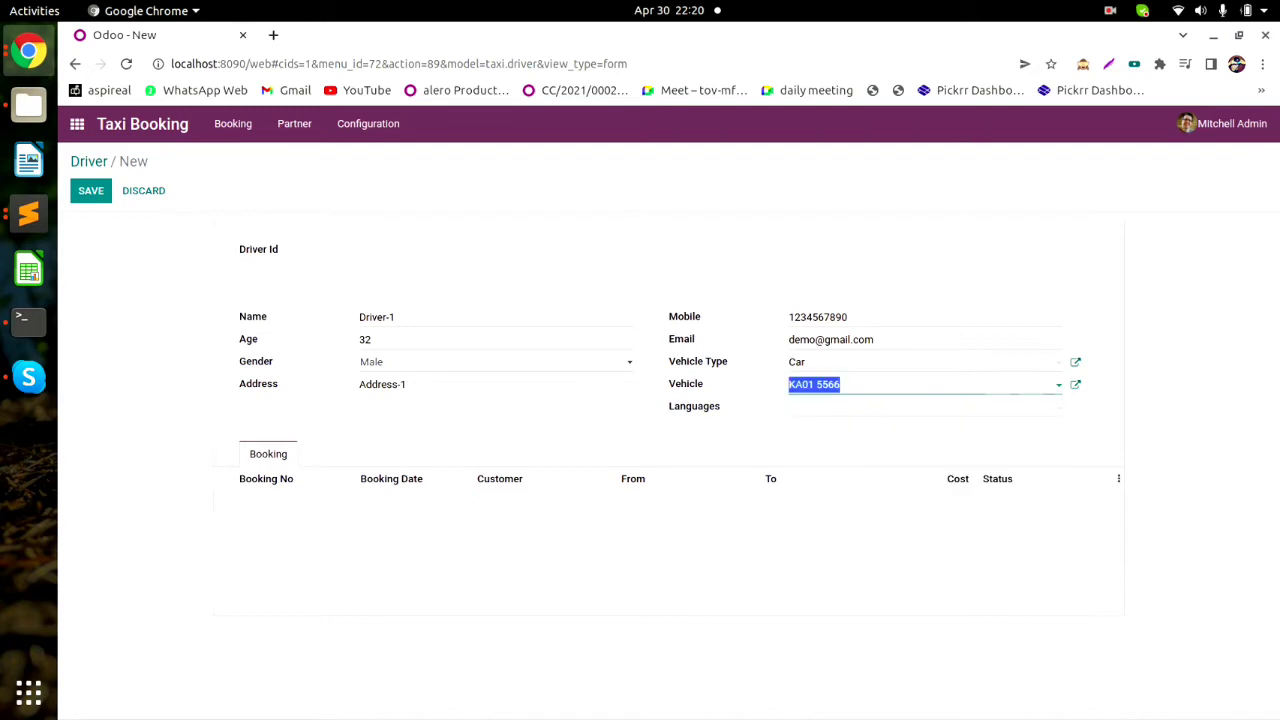
right_click(385, 132)
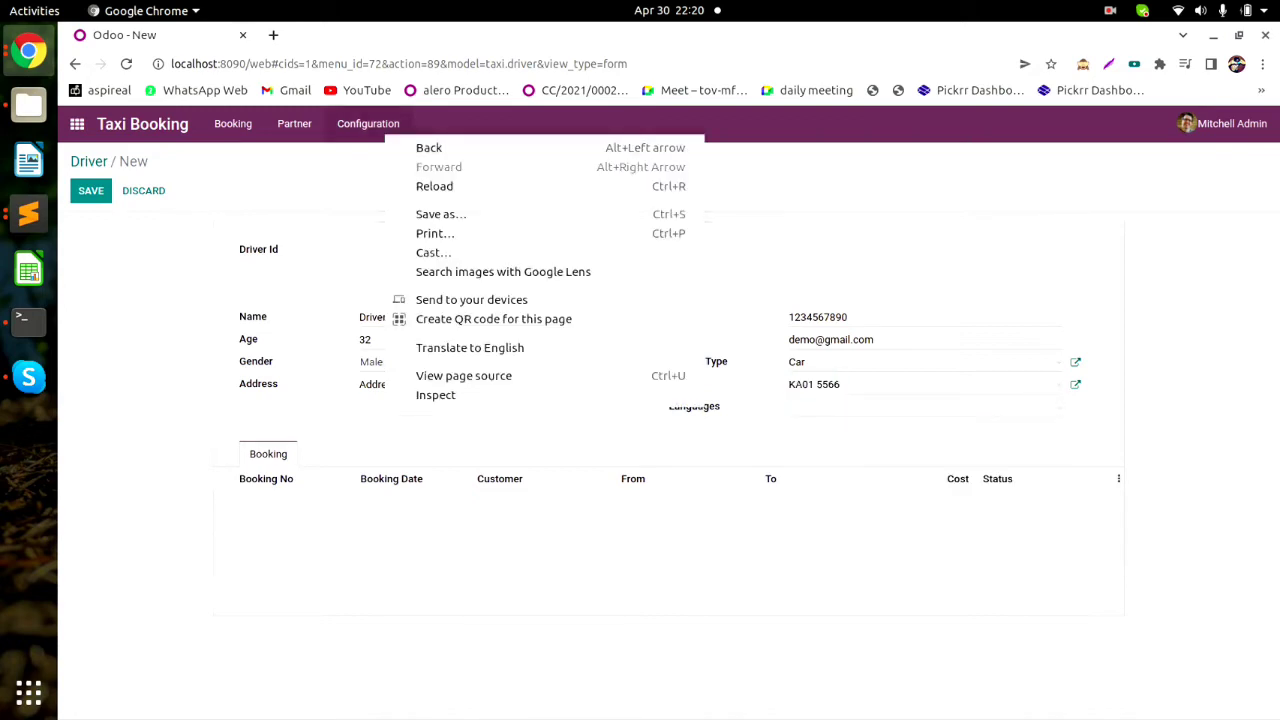
key(Escape)
click(368, 123)
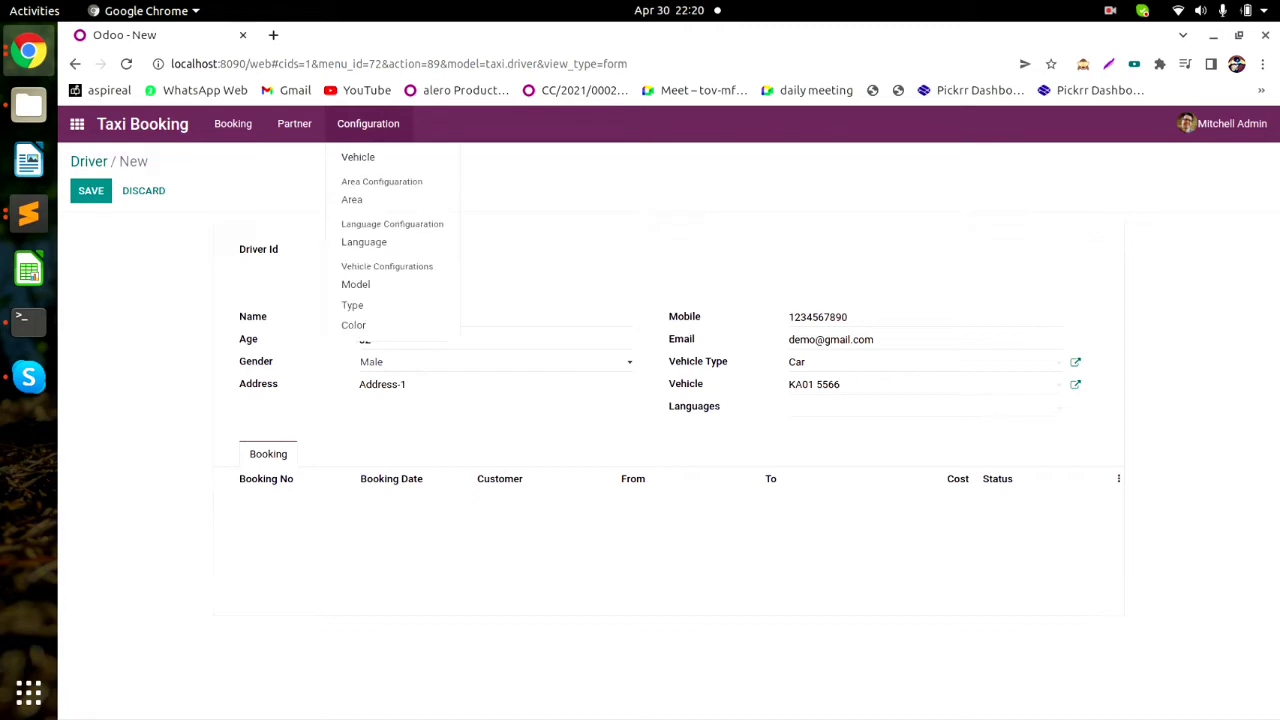
right_click(362, 157)
click(428, 166)
click(323, 35)
click(118, 261)
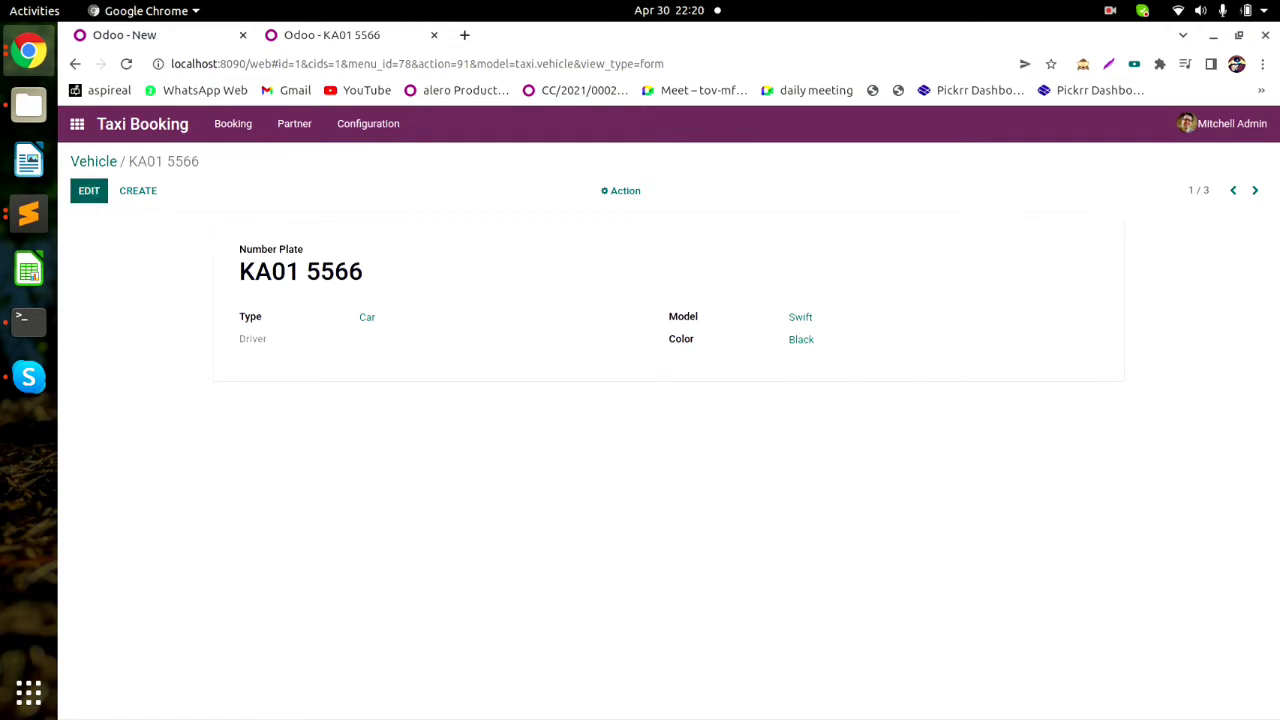
click(89, 190)
Return to the unsaved Driver-1 form and begin choosing its languages.
click(125, 35)
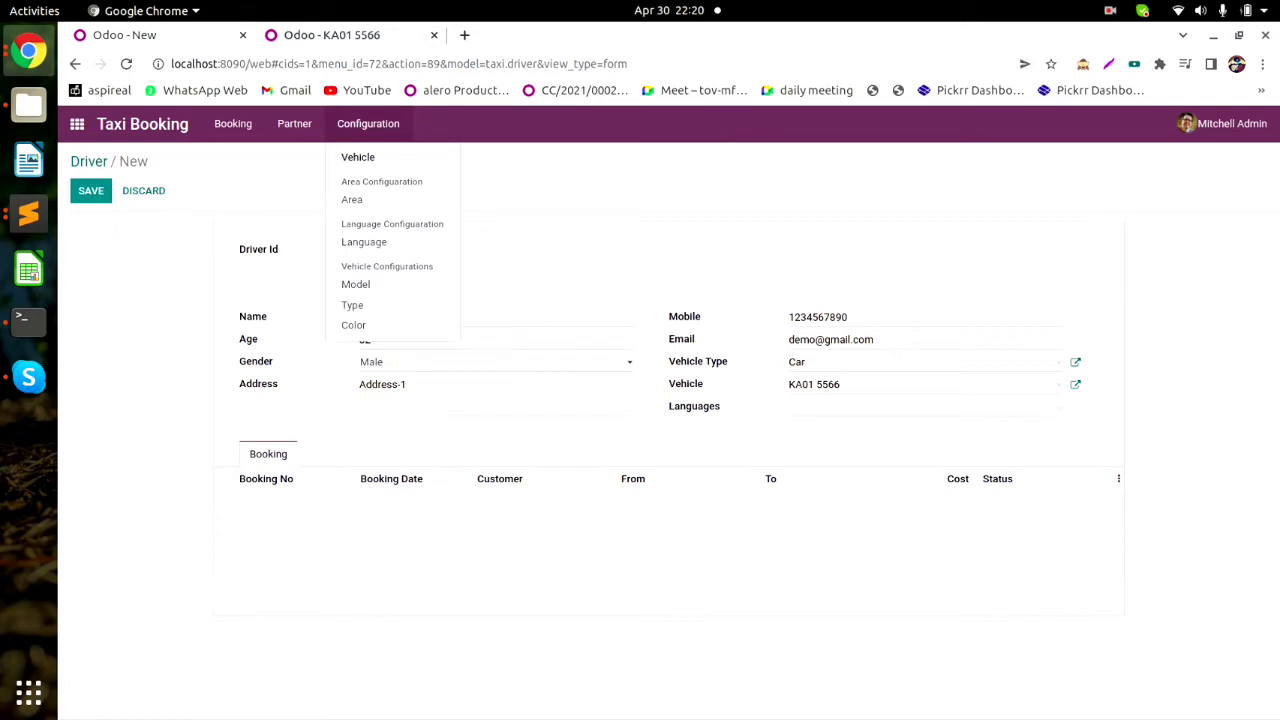
click(900, 280)
click(920, 407)
Add Hindi, English and Kannada as Driver-1's languages and save the record.
click(817, 433)
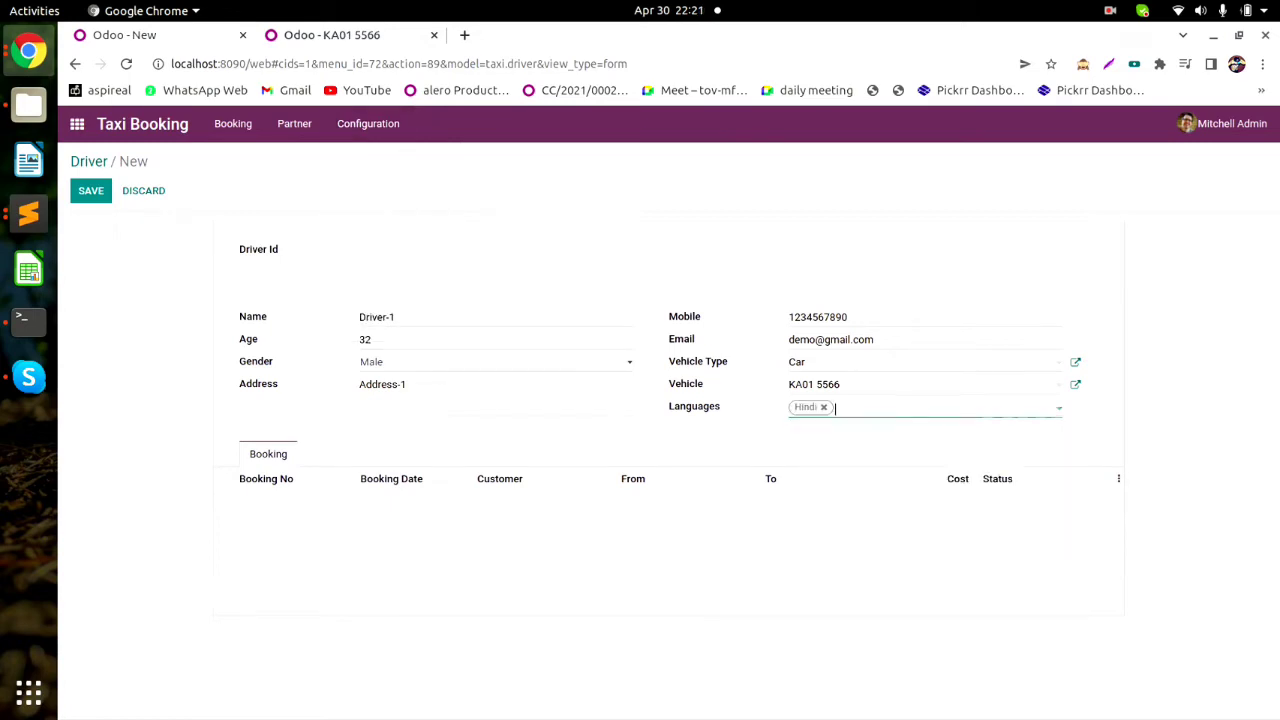
click(900, 407)
click(869, 433)
click(940, 408)
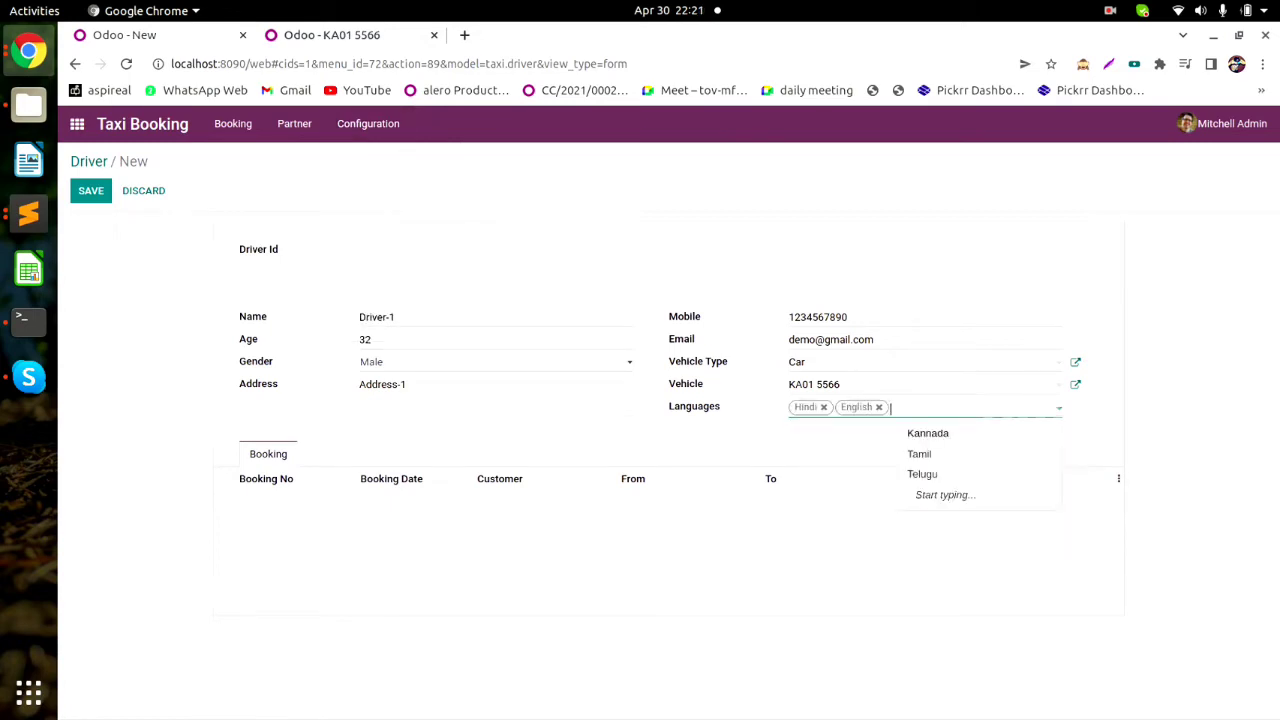
click(928, 433)
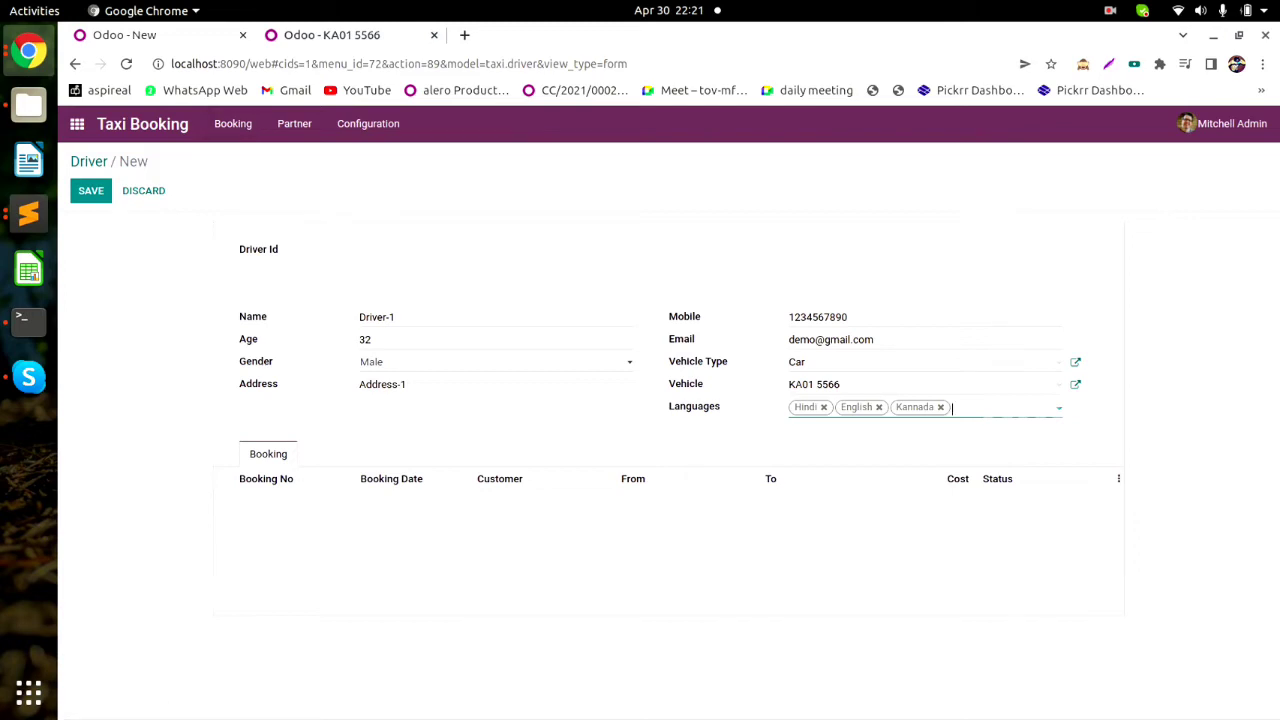
click(144, 240)
click(91, 191)
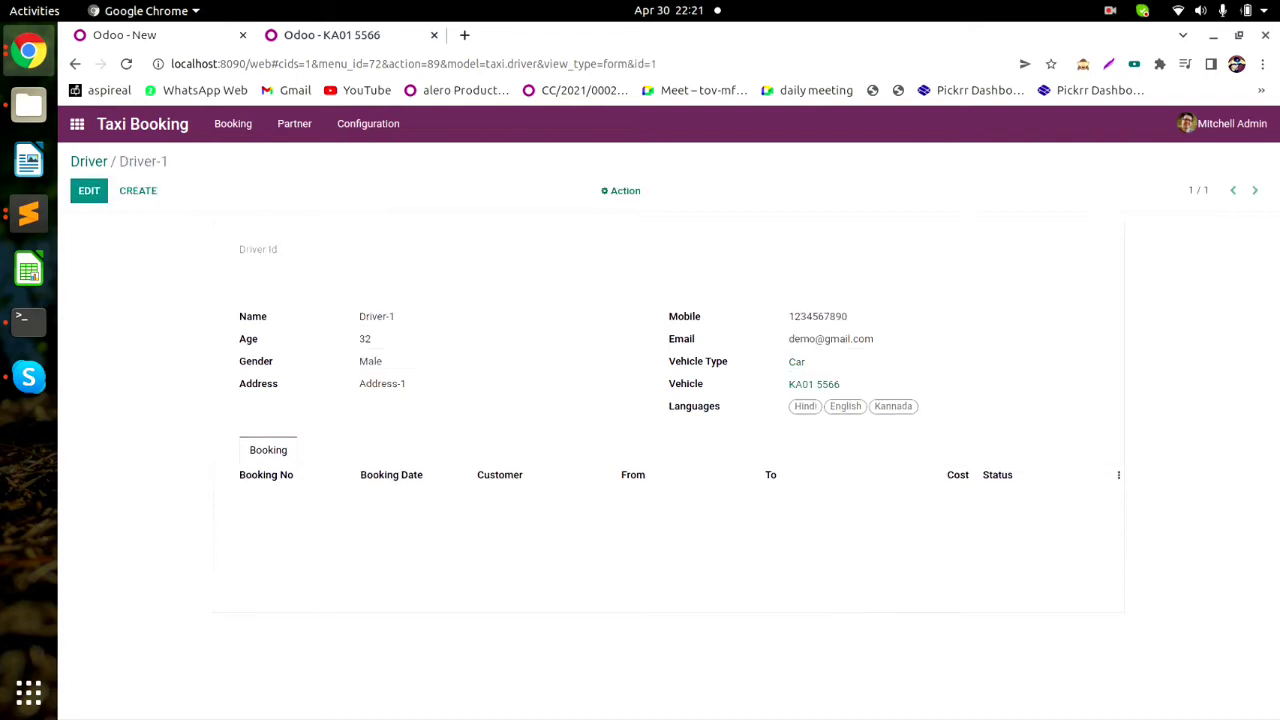
Duplicate Driver-1, renaming the copy Driver-2 with age 25.
click(620, 190)
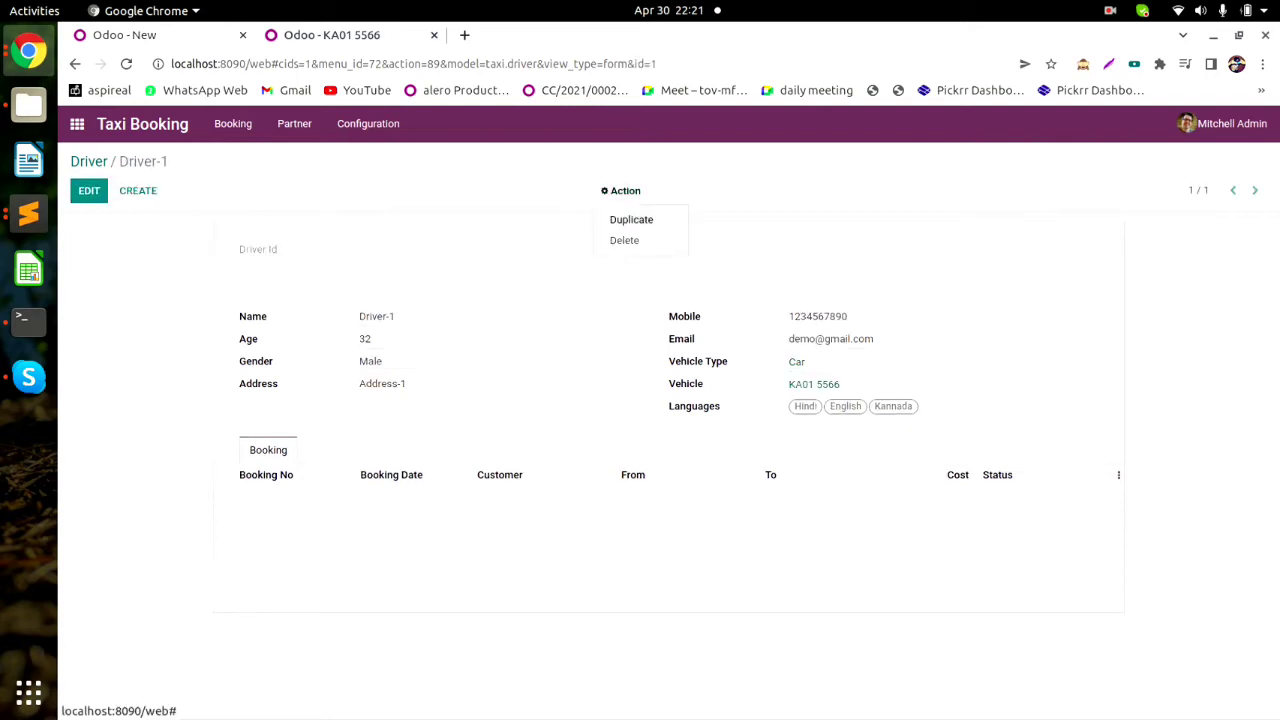
click(632, 220)
text(2)
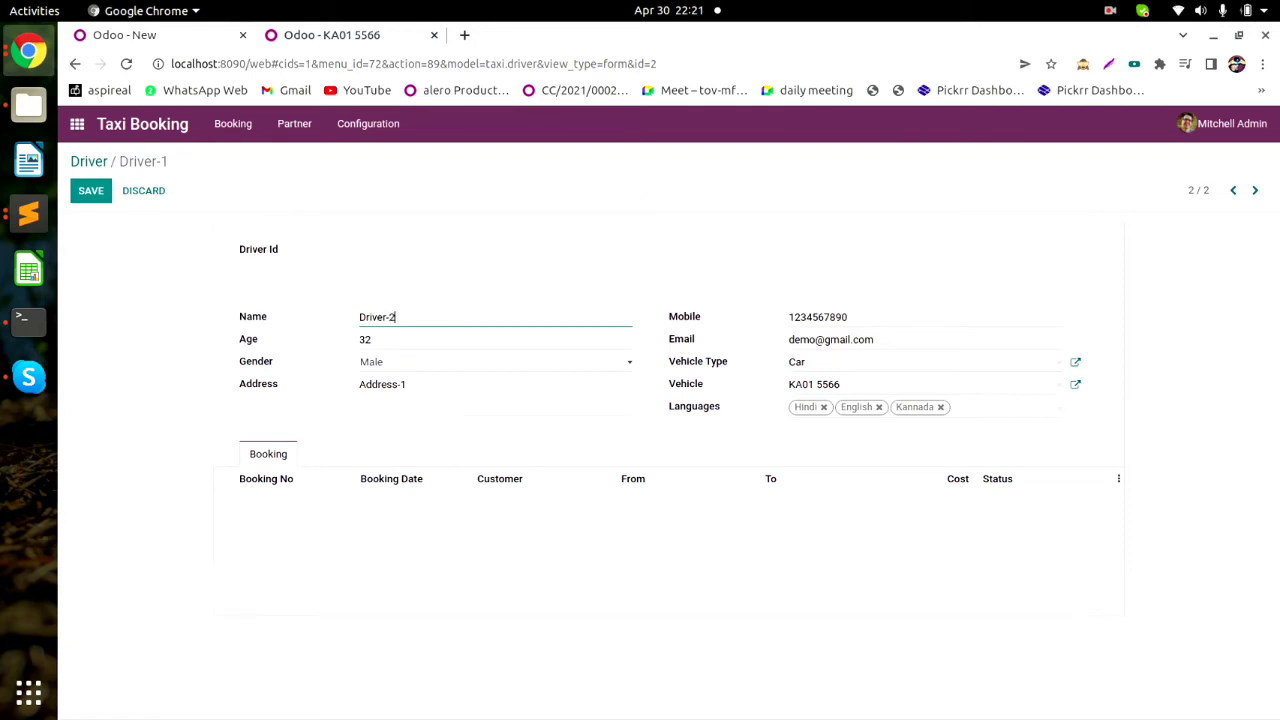
key(Tab)
key(BackSpace)
text(22)
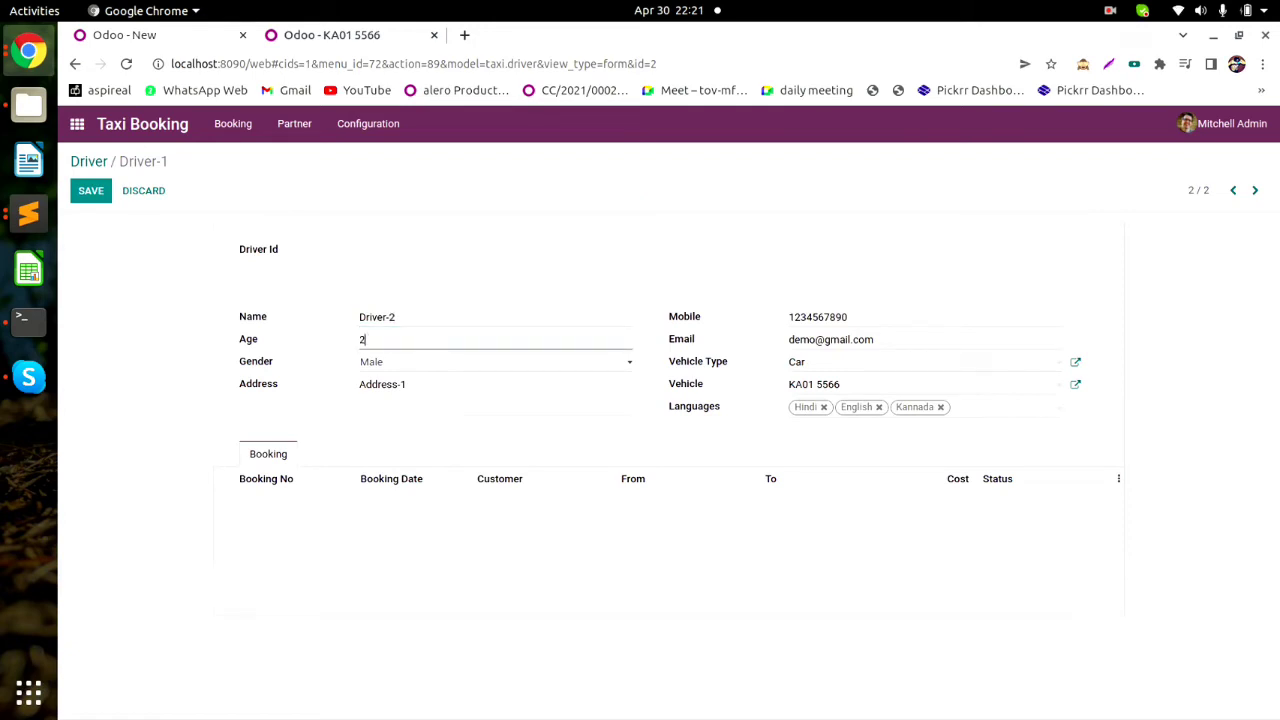
text(6)
key(BackSpace)
key(BackSpace)
text(5)
click(407, 385)
key(BackSpace)
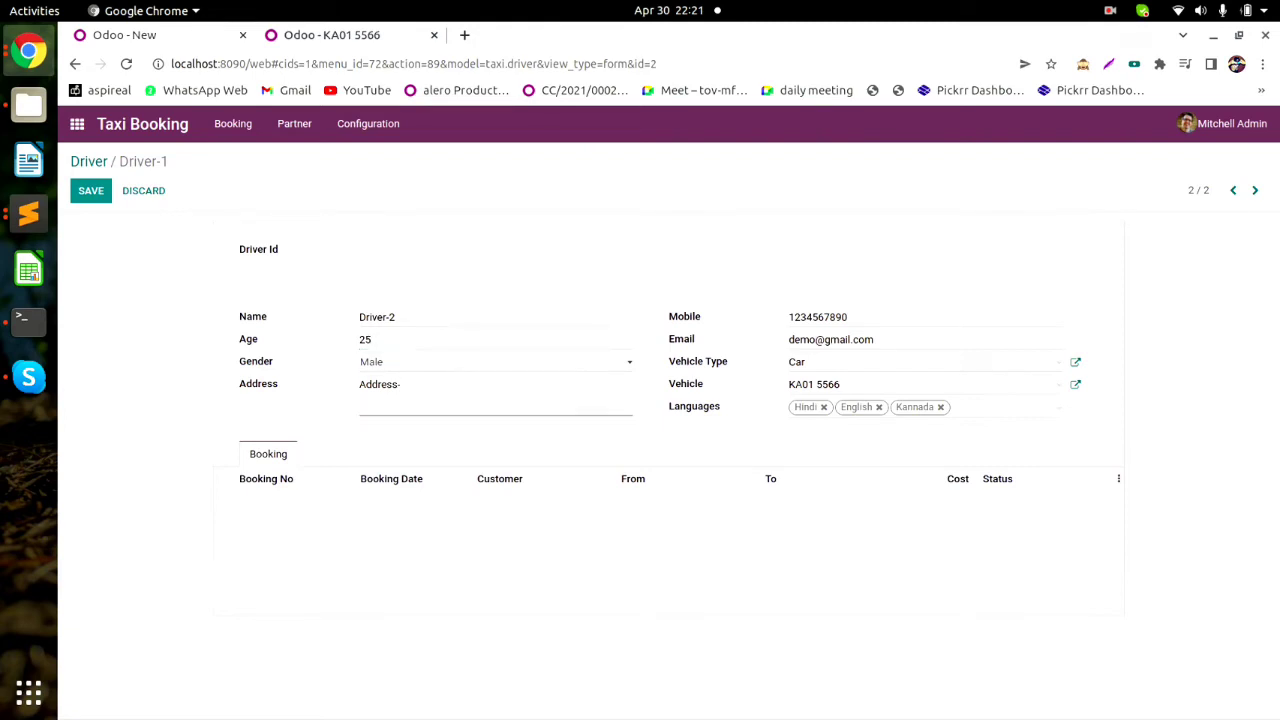
text(2)
click(876, 340)
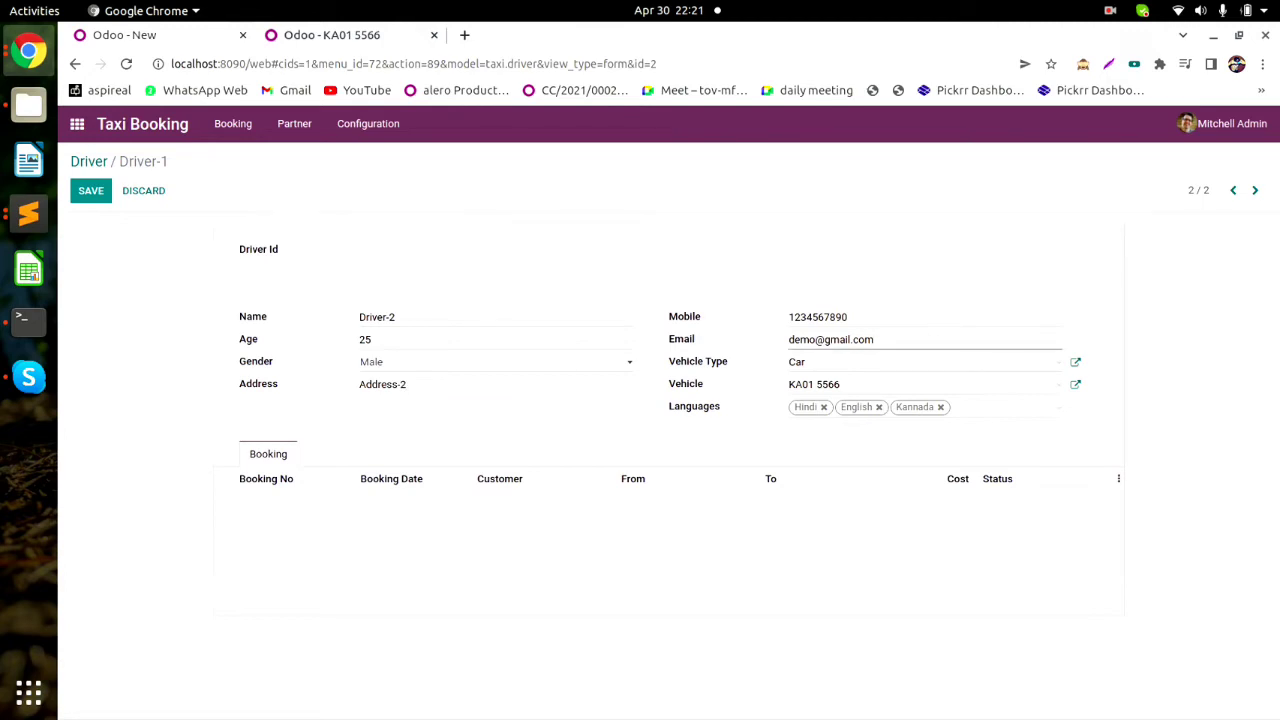
click(826, 362)
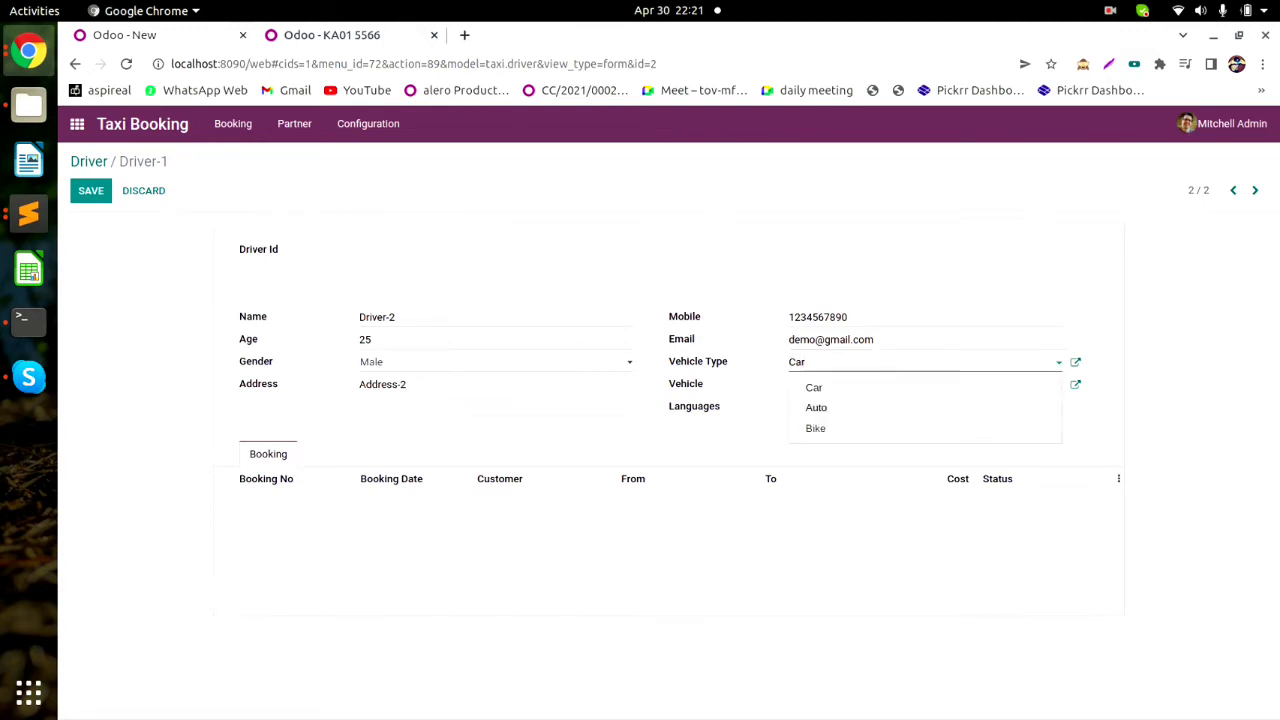
click(823, 407)
click(828, 385)
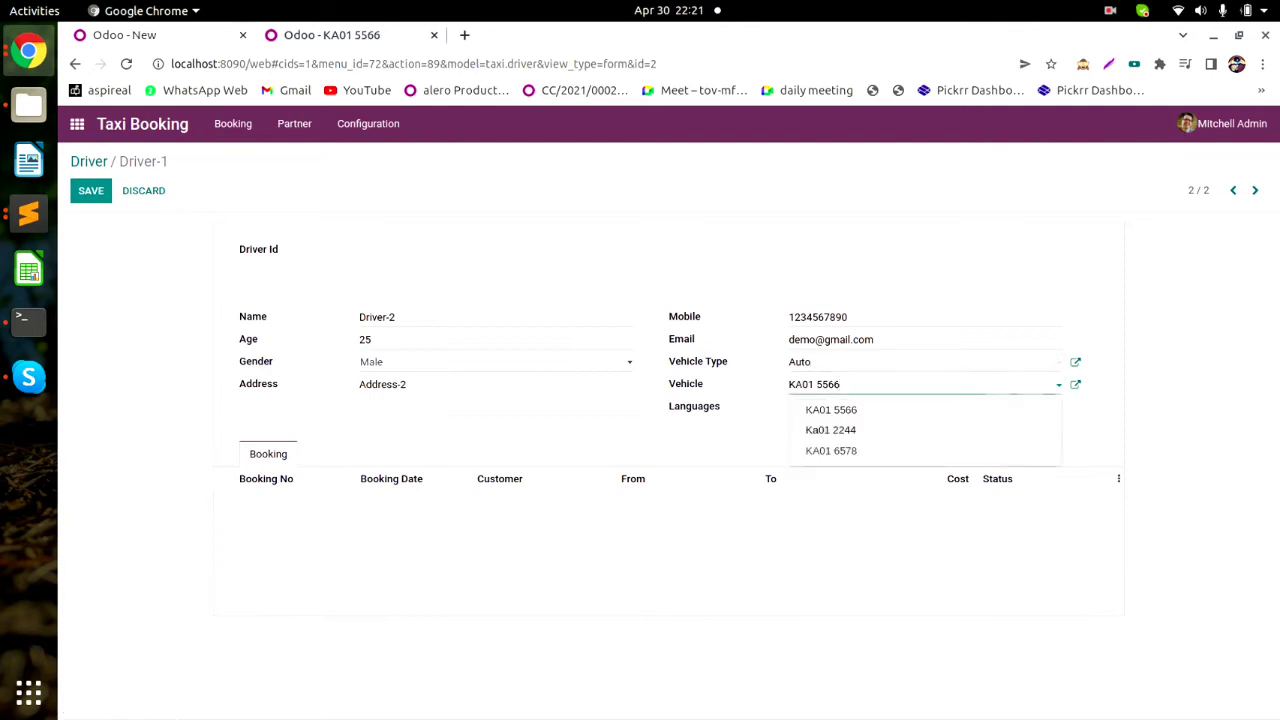
click(830, 430)
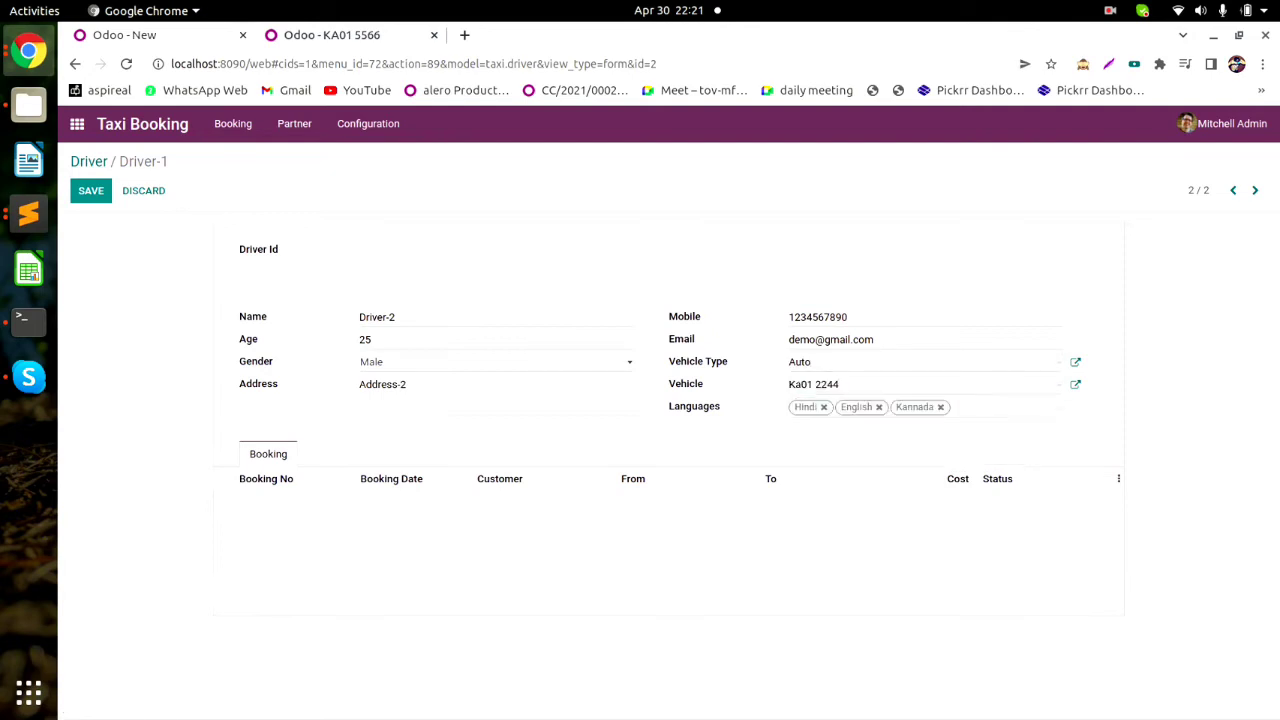
Replace Kannada with Telugu in the languages and save Driver-2.
click(940, 407)
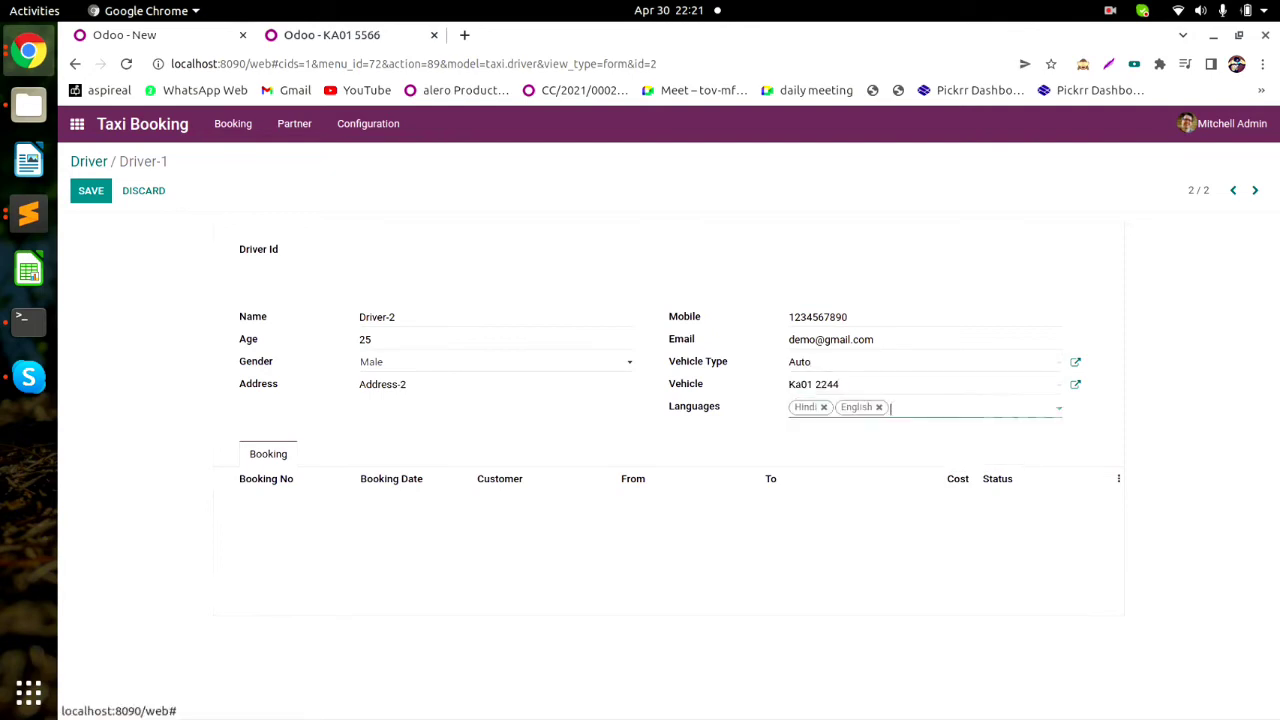
key(Down)
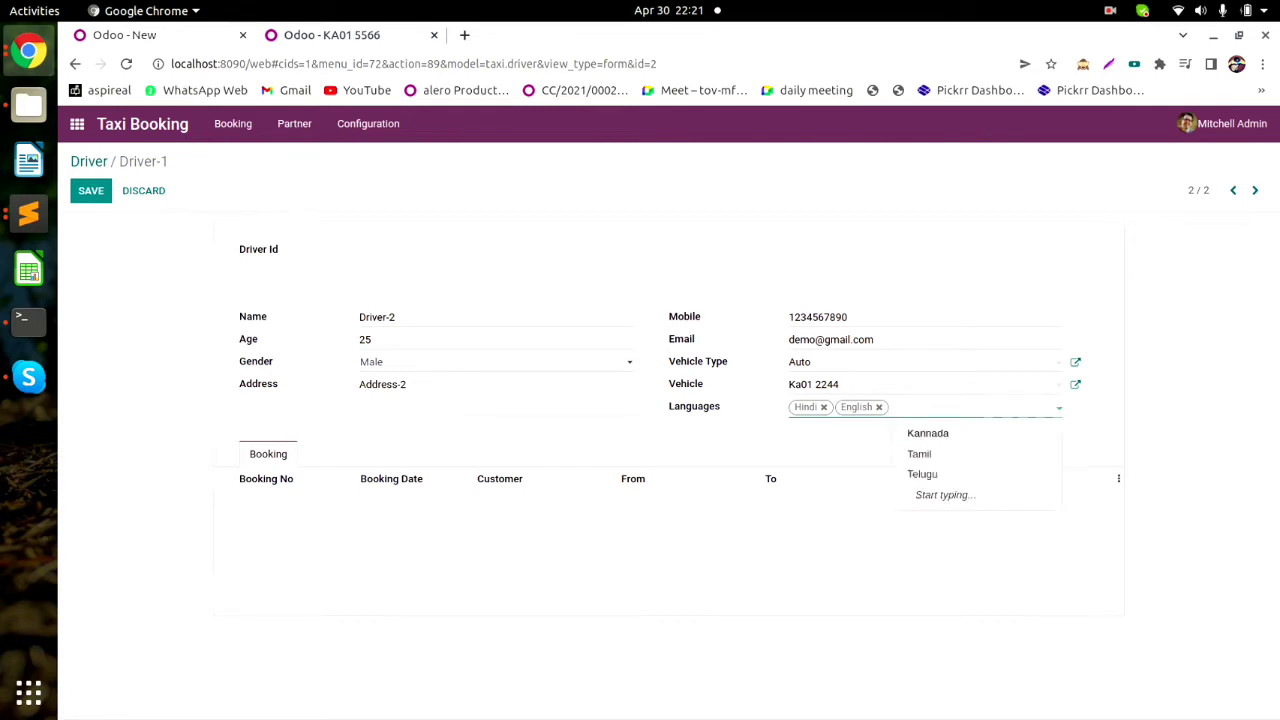
key(Down)
key(Down)
key(Return)
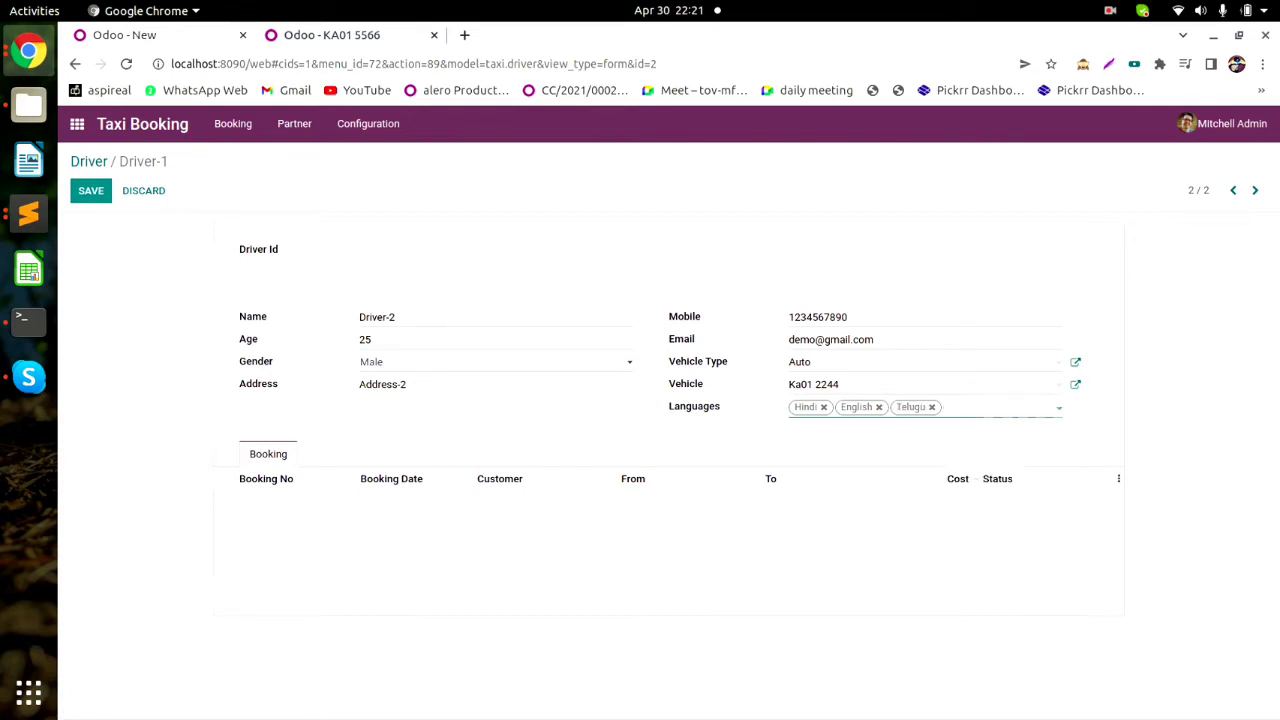
click(90, 190)
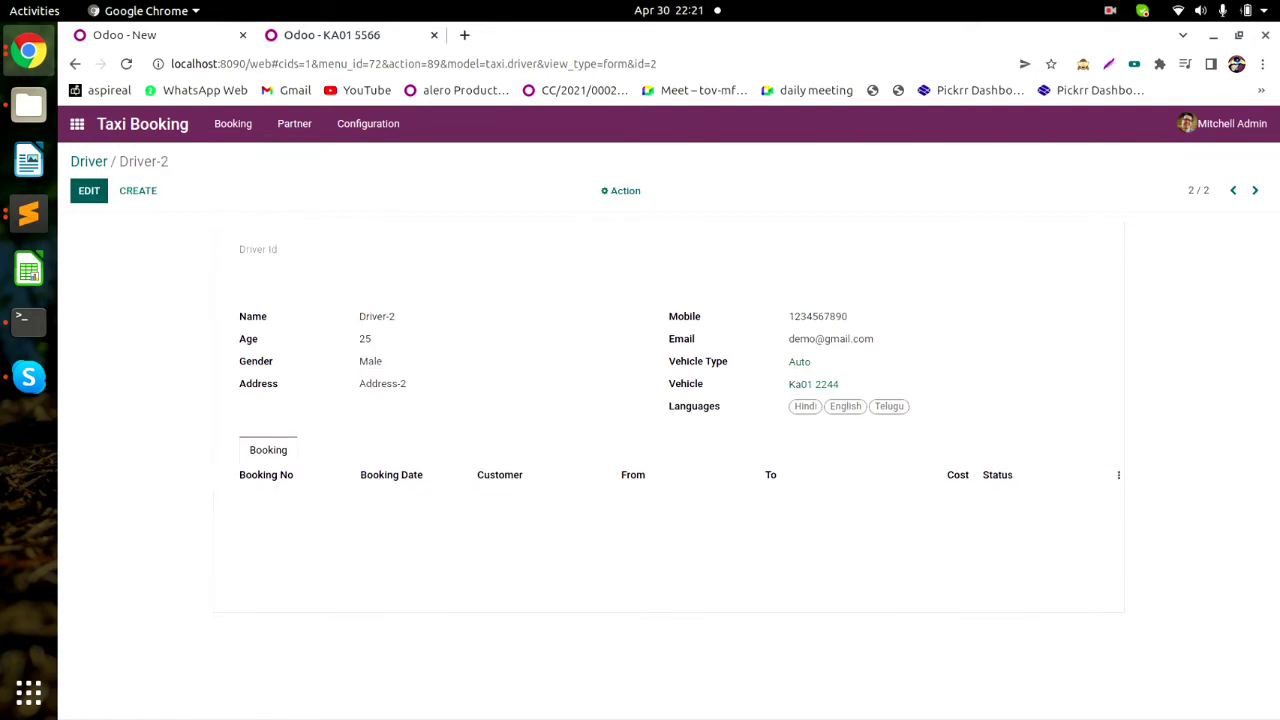
click(294, 123)
Show the Driver list and review vehicle records KA01 5566 and Ka01 2244 in the other tab.
click(294, 157)
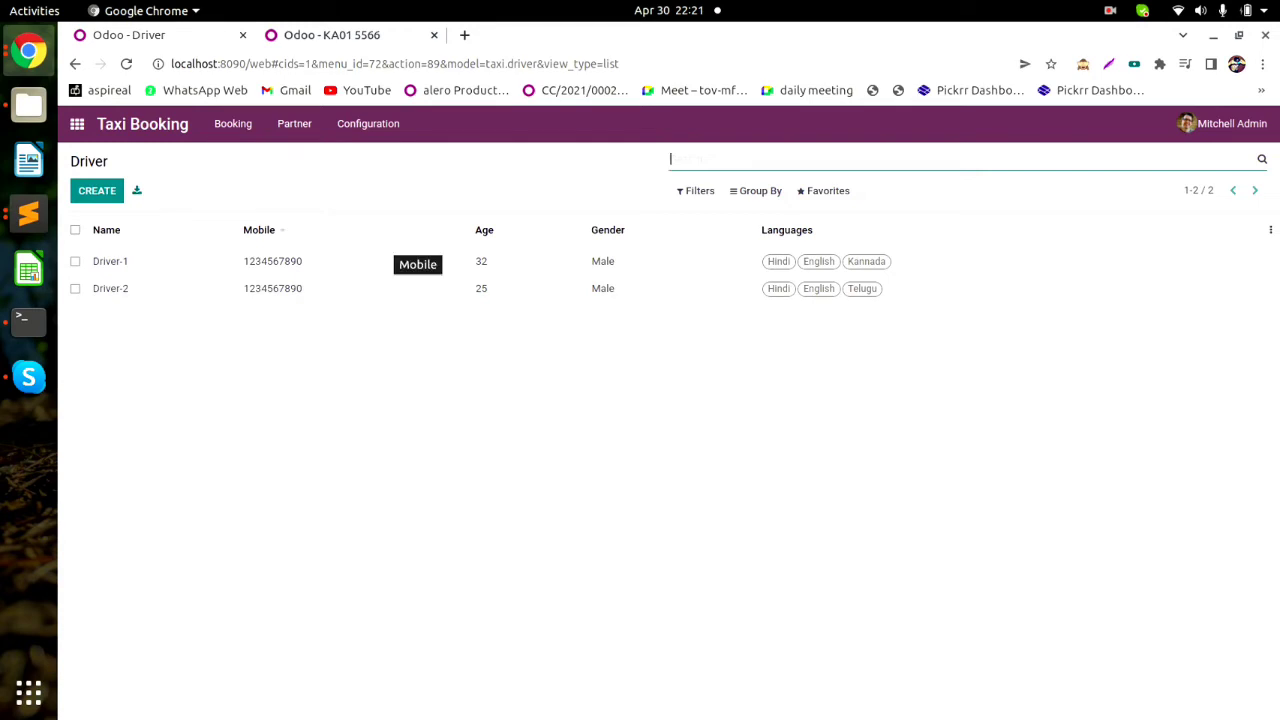
click(332, 35)
key(F5)
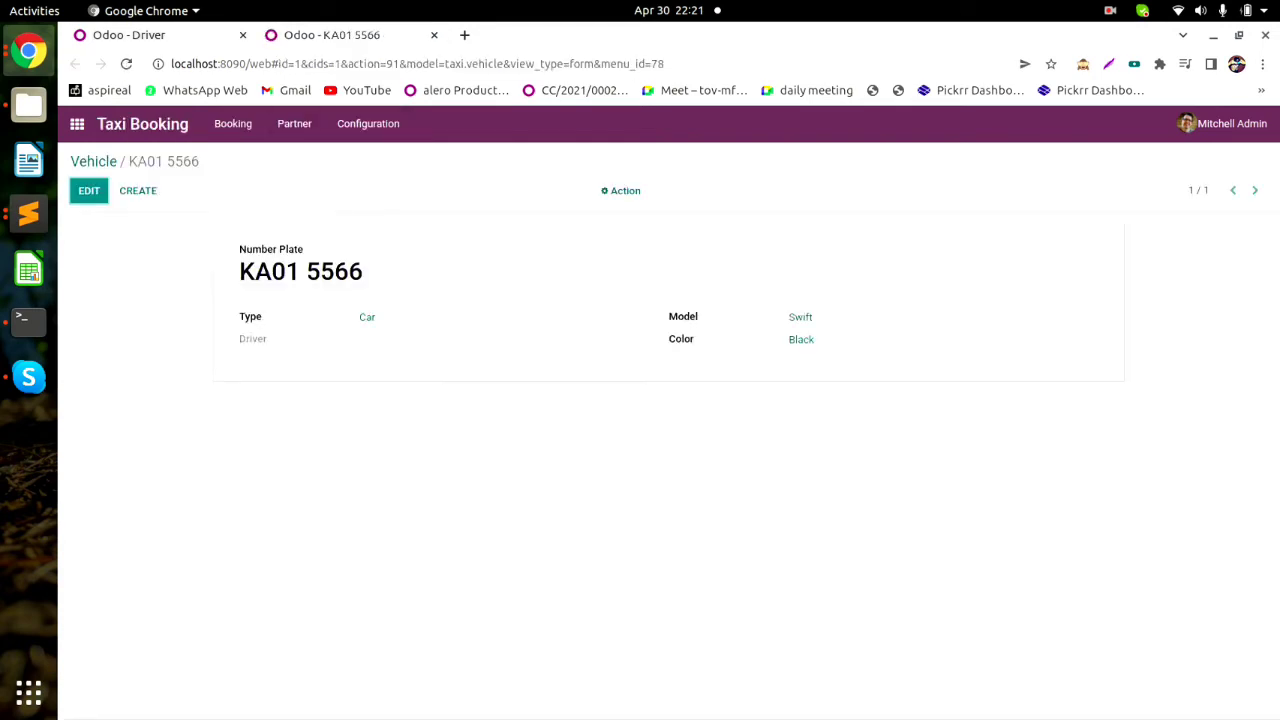
click(94, 162)
click(120, 260)
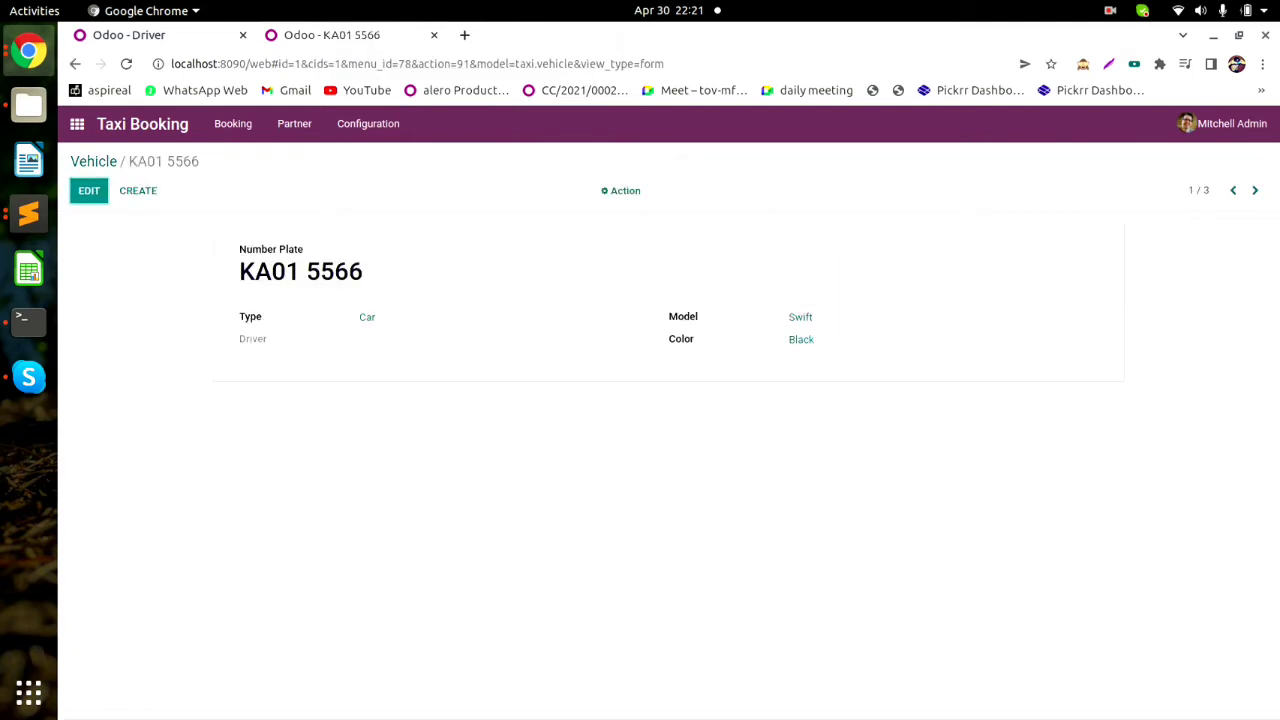
click(94, 162)
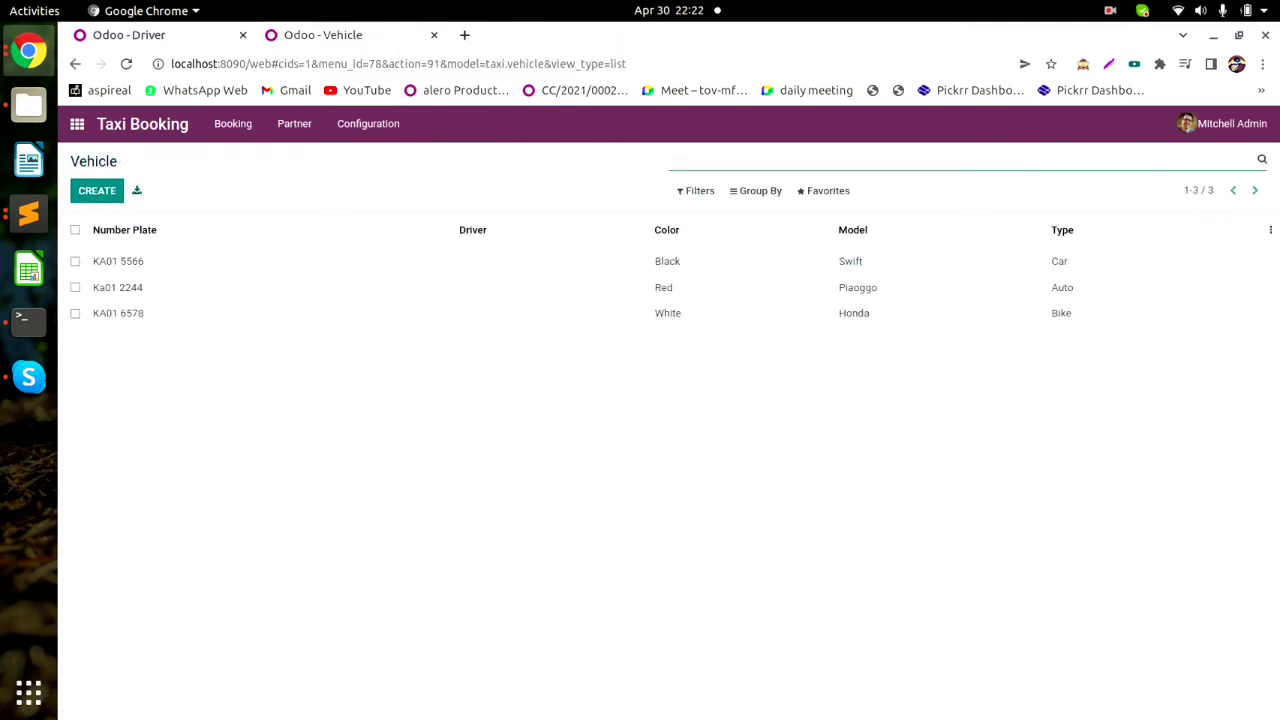
click(118, 287)
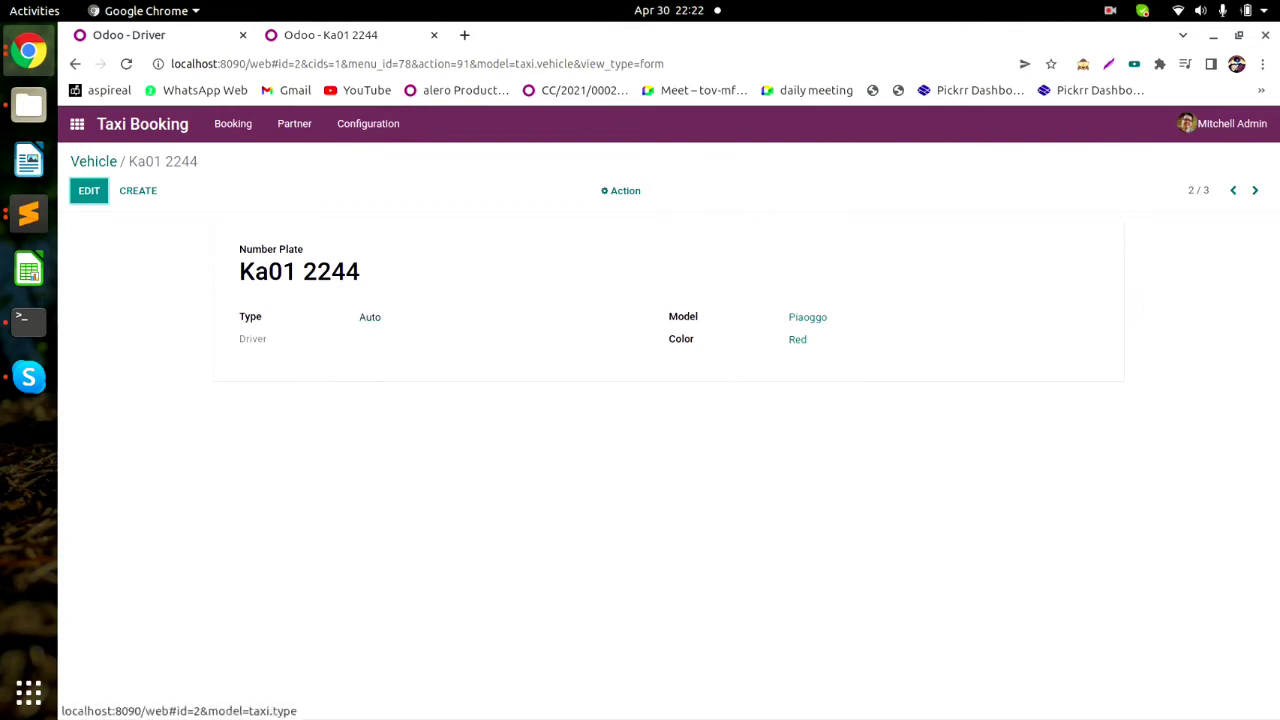
click(129, 35)
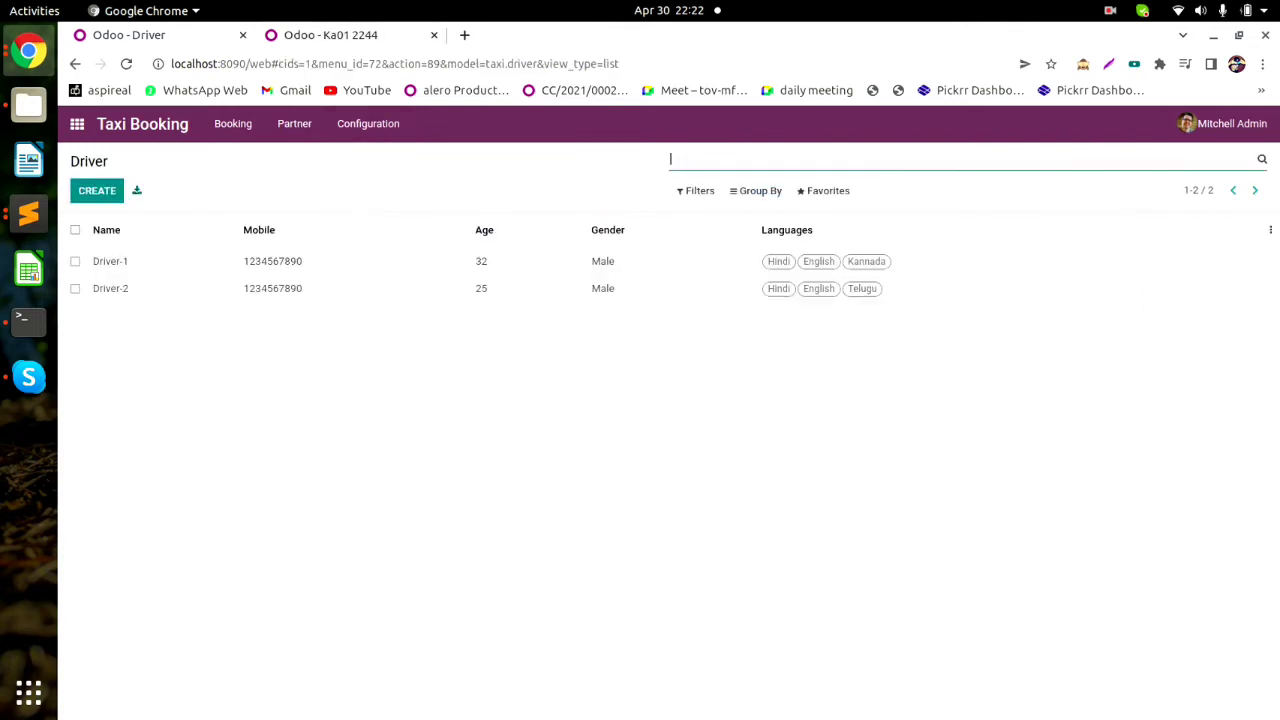
click(110, 261)
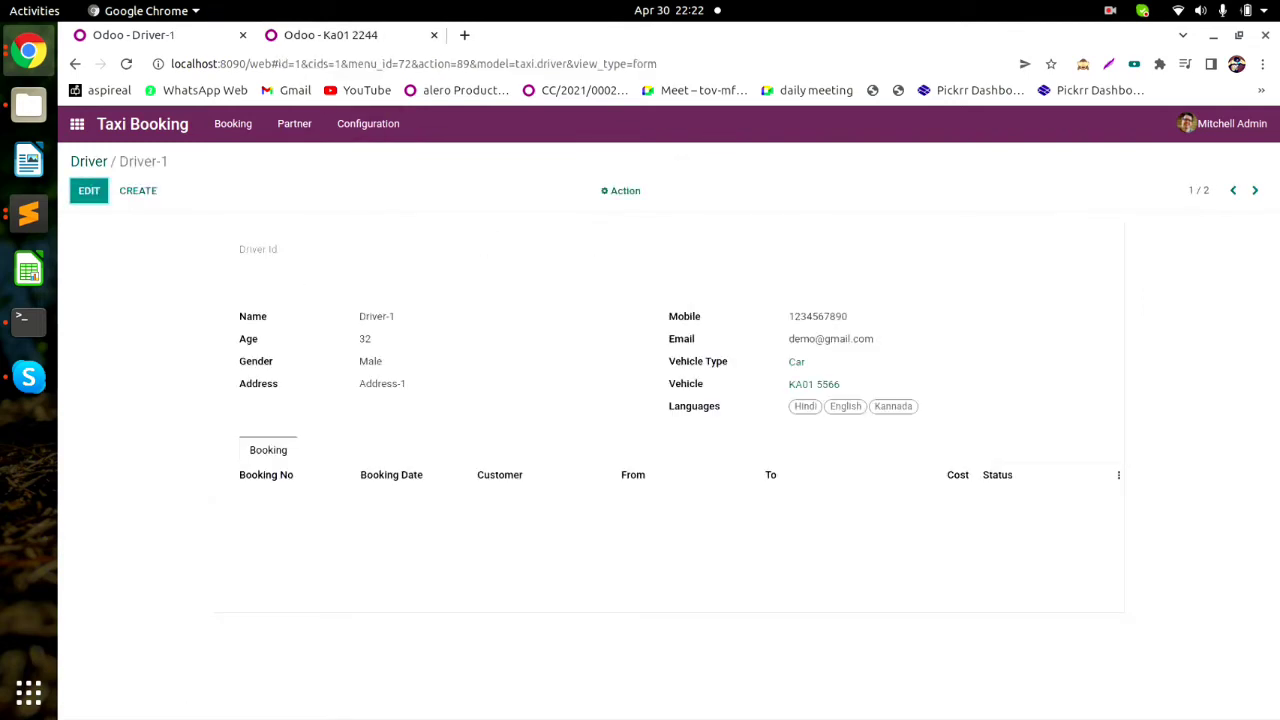
click(89, 191)
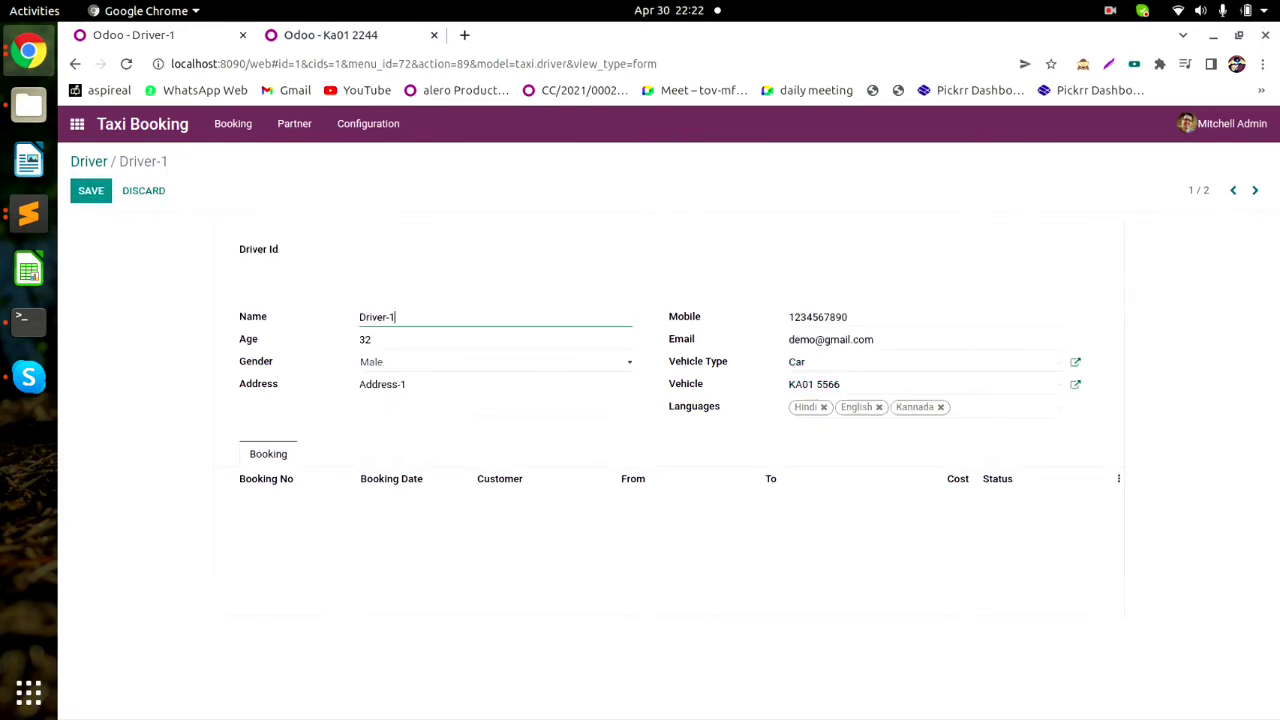
click(330, 35)
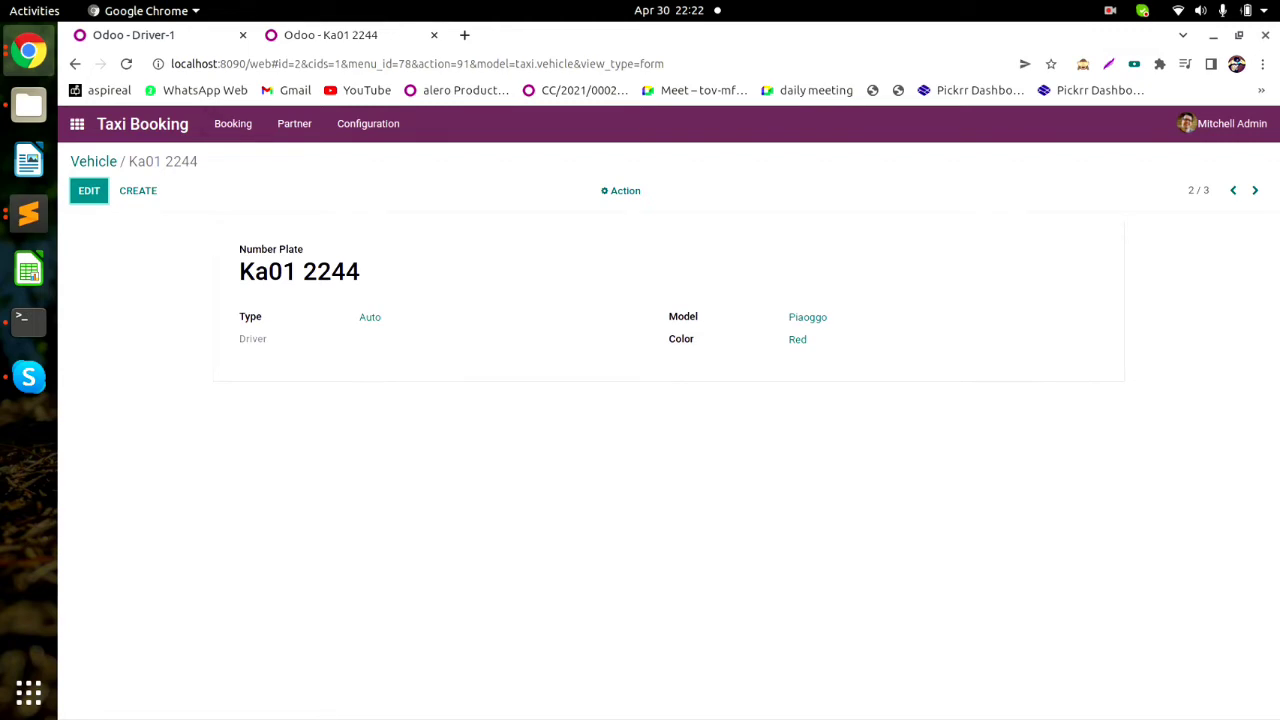
key(ctrl+Tab)
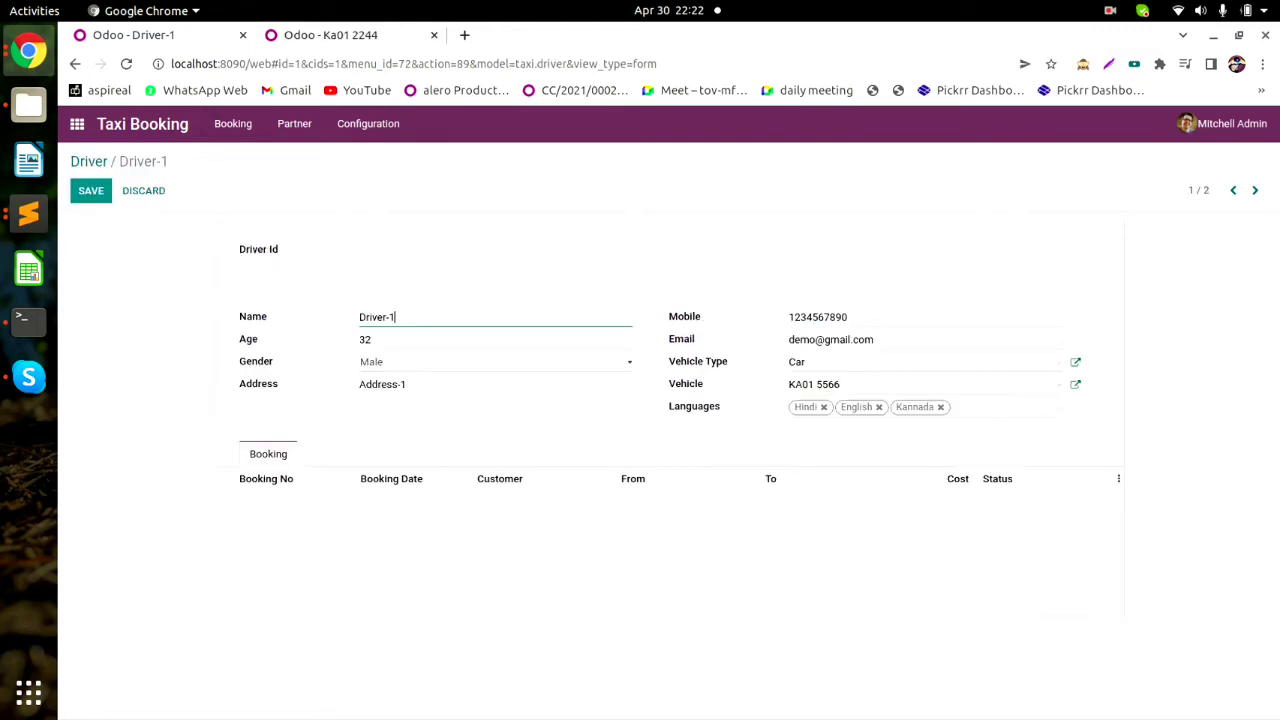
click(90, 190)
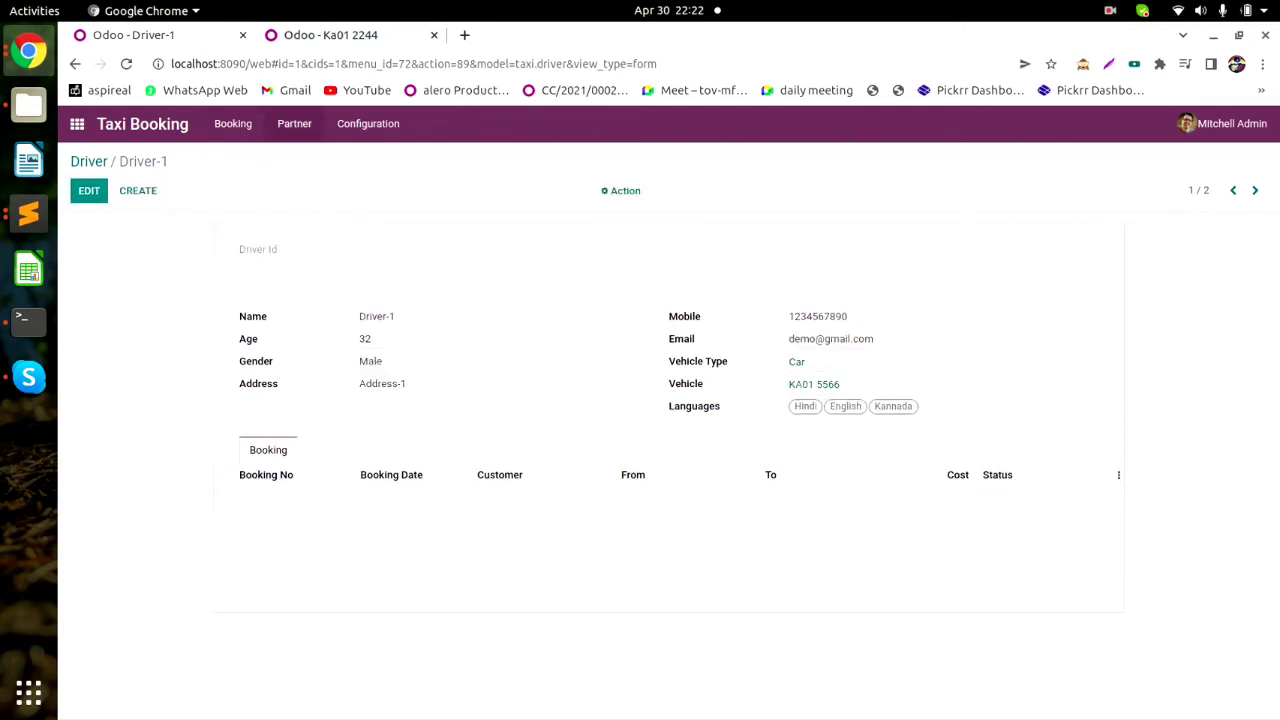
Put the Driver-1 record back into edit mode.
click(294, 123)
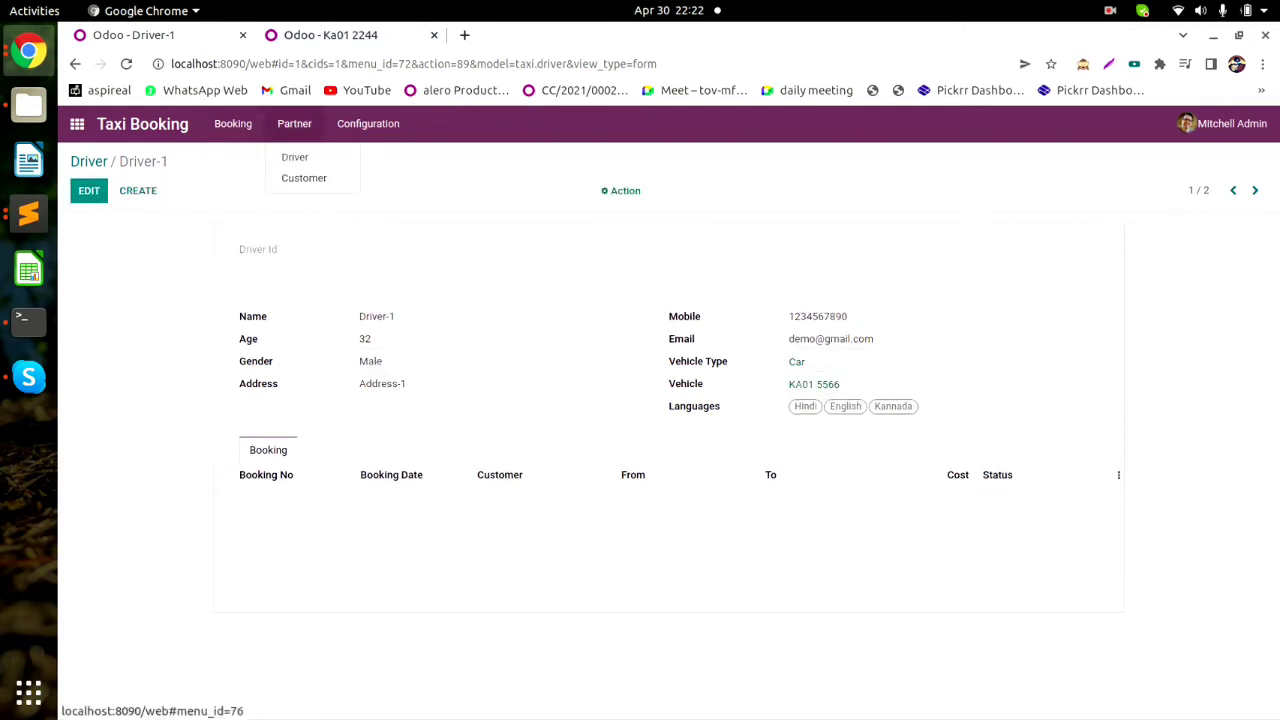
click(420, 200)
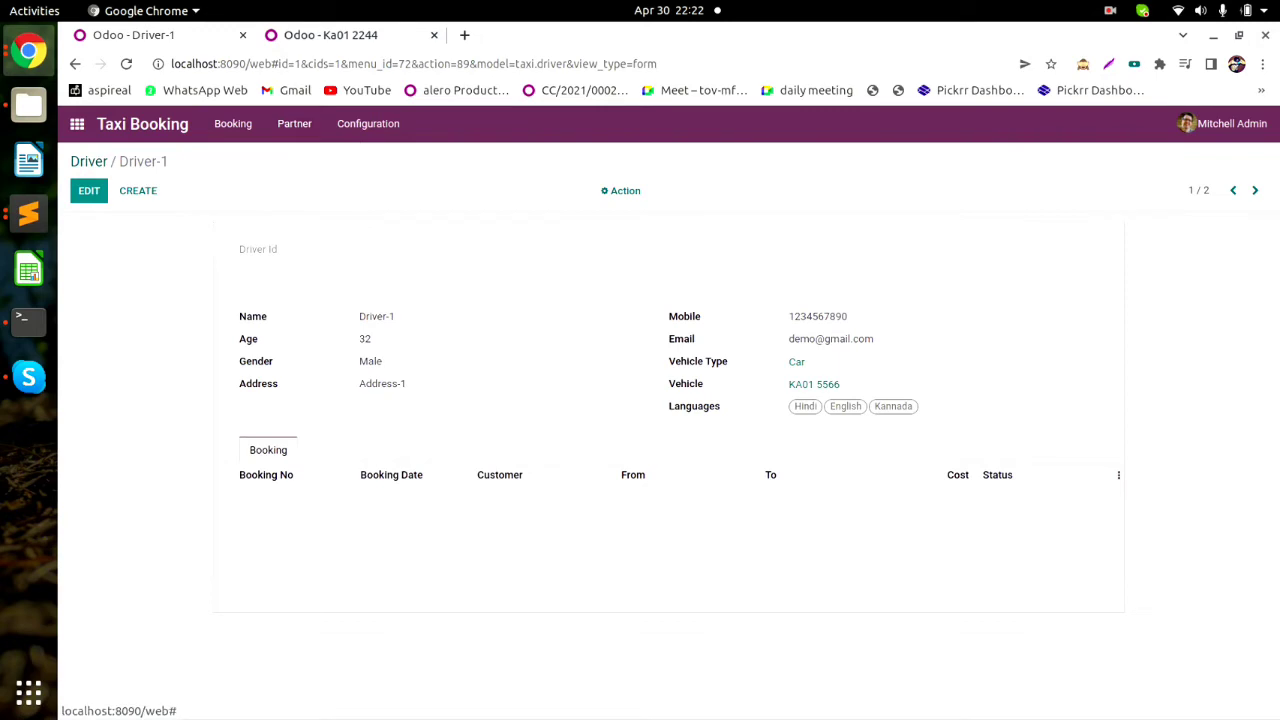
double_click(253, 316)
click(89, 190)
click(450, 280)
double_click(256, 362)
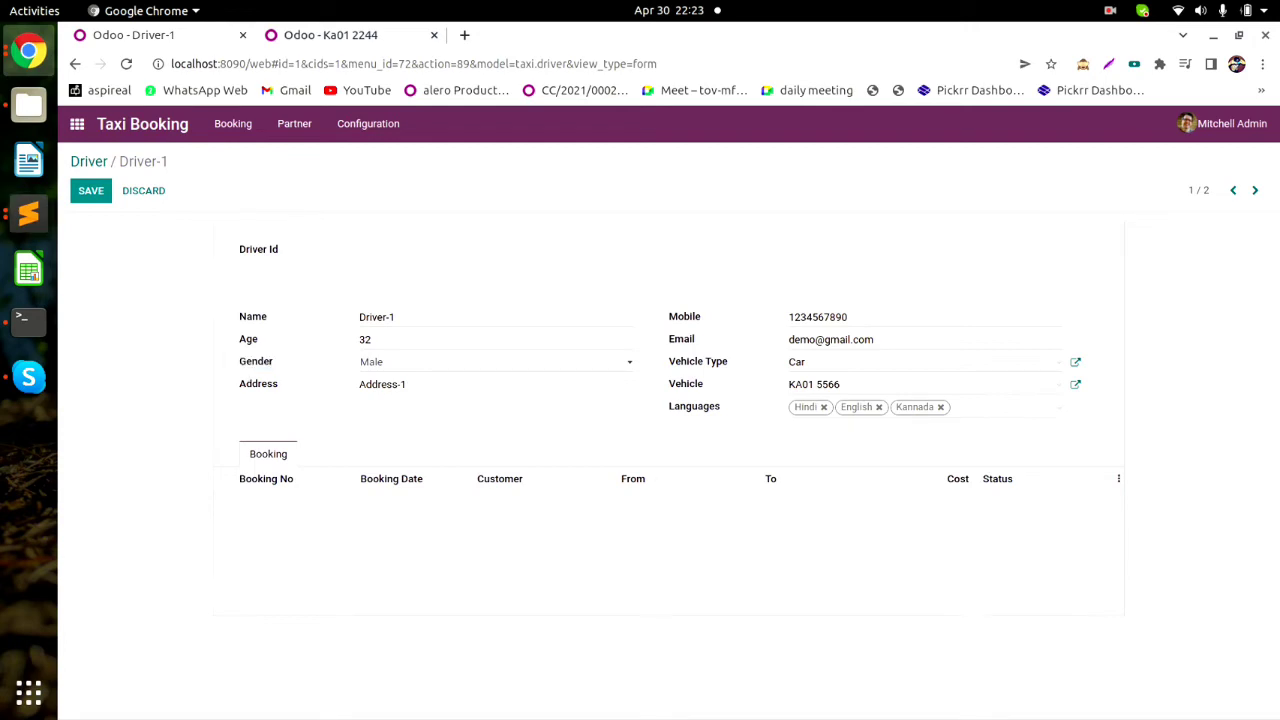
Leave the Driver-1 record, go to Partner > Customer and create a blank customer.
drag(239, 250, 279, 250)
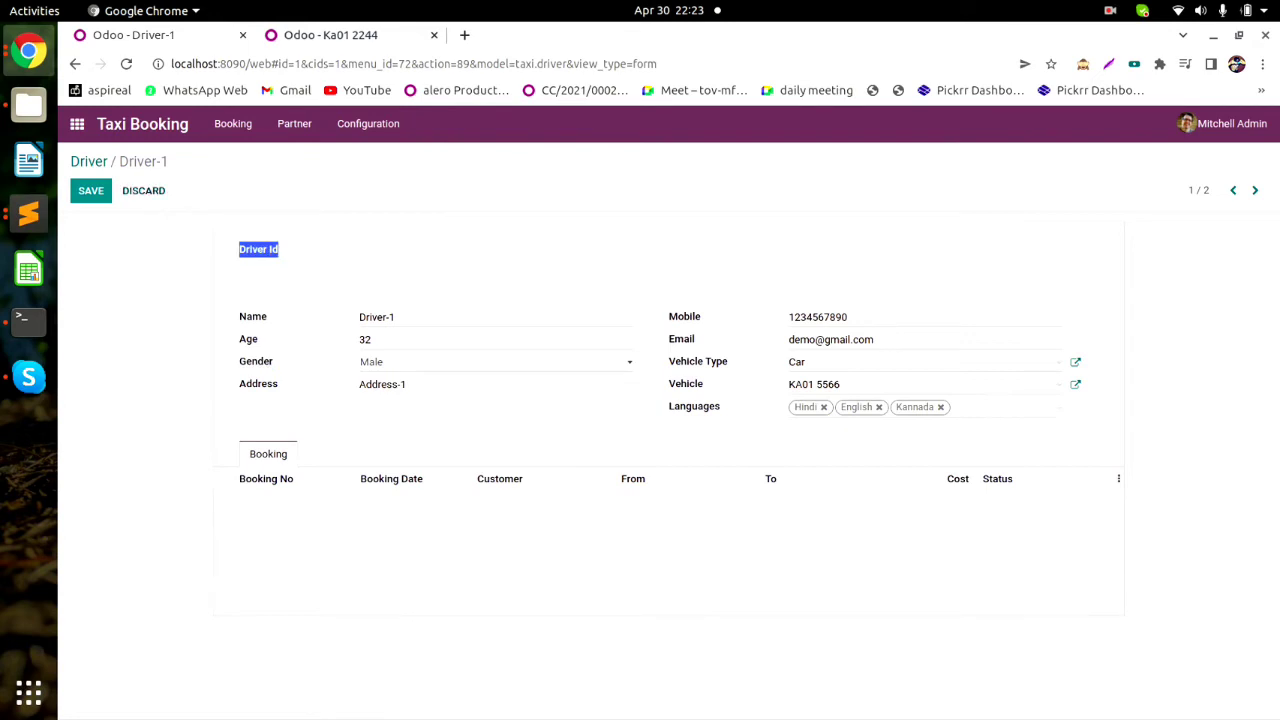
click(144, 191)
click(294, 124)
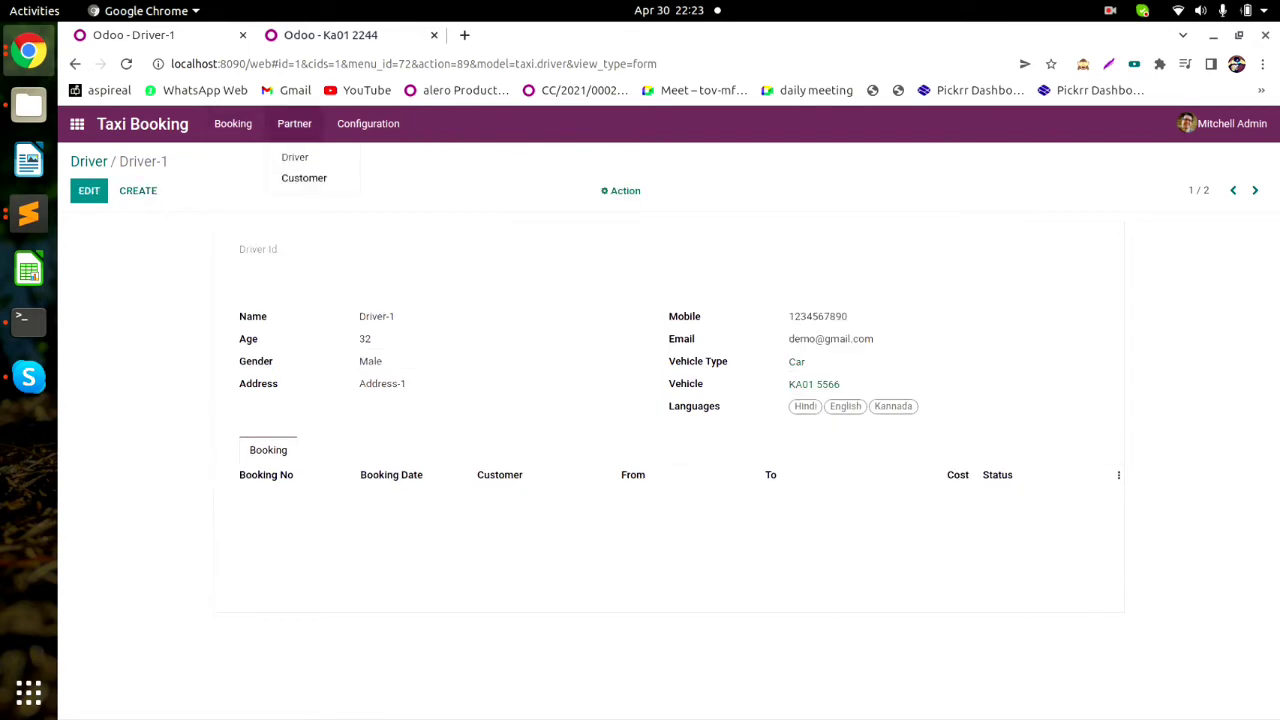
click(303, 178)
click(97, 191)
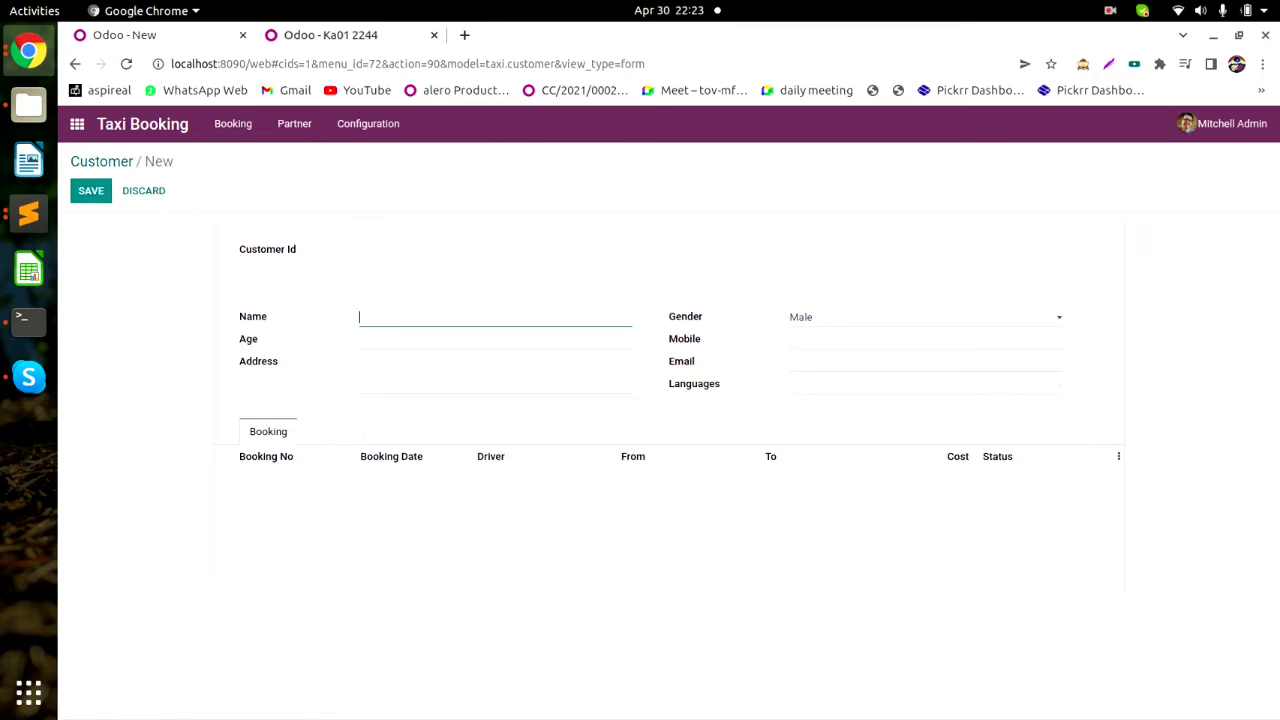
Enter name Customer-1, age 22, address Address-3, and set gender to Female.
text(Customer-1)
key(Tab)
text(22)
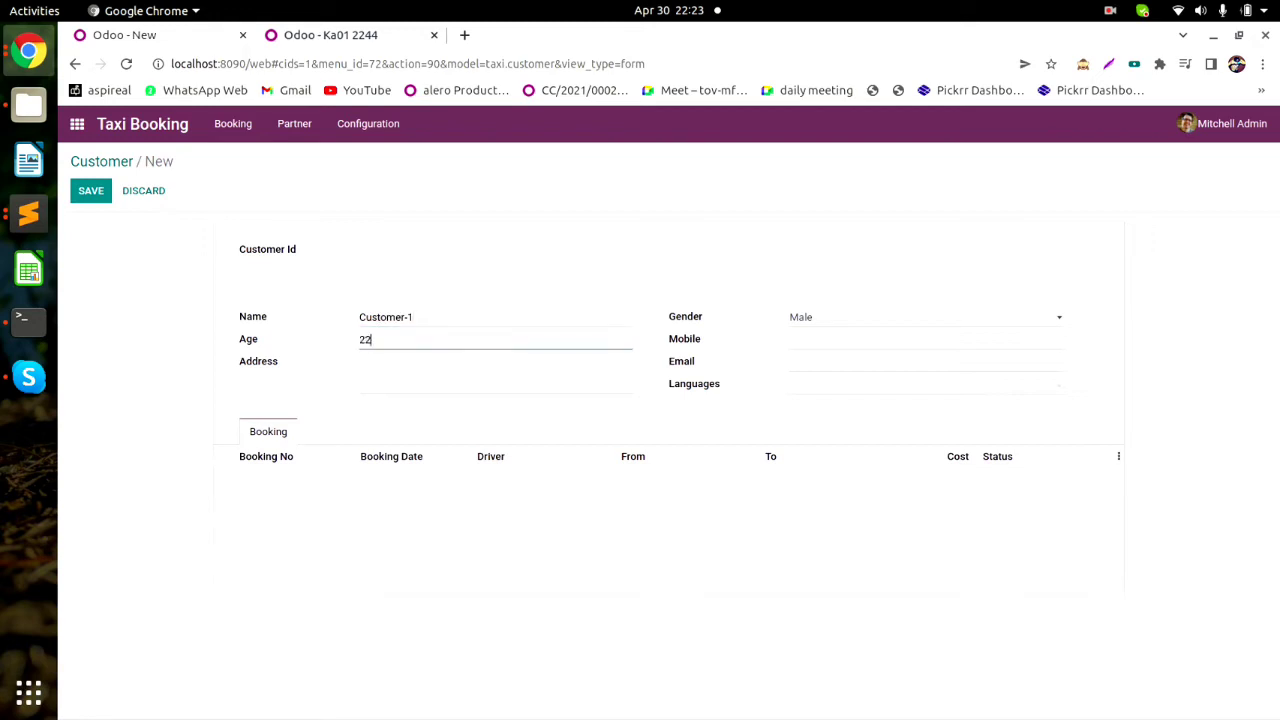
key(Tab)
text(Addes)
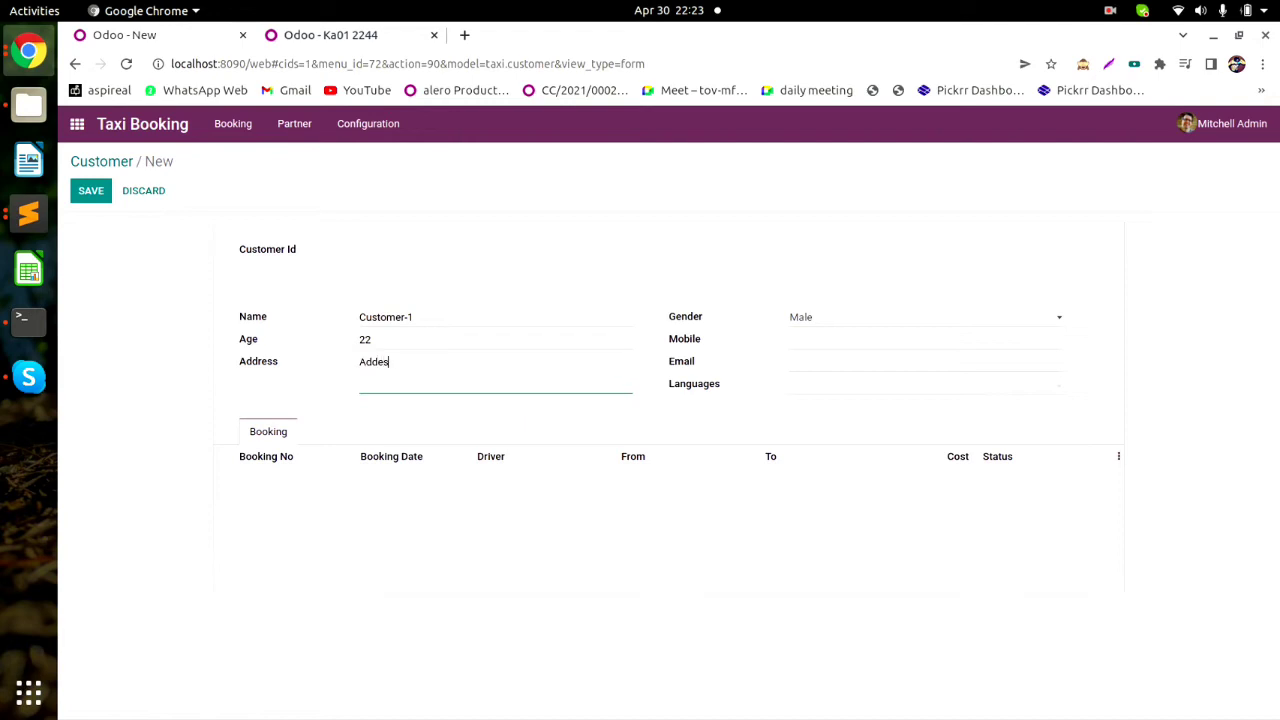
key(BackSpace)
text(ress-3)
click(924, 317)
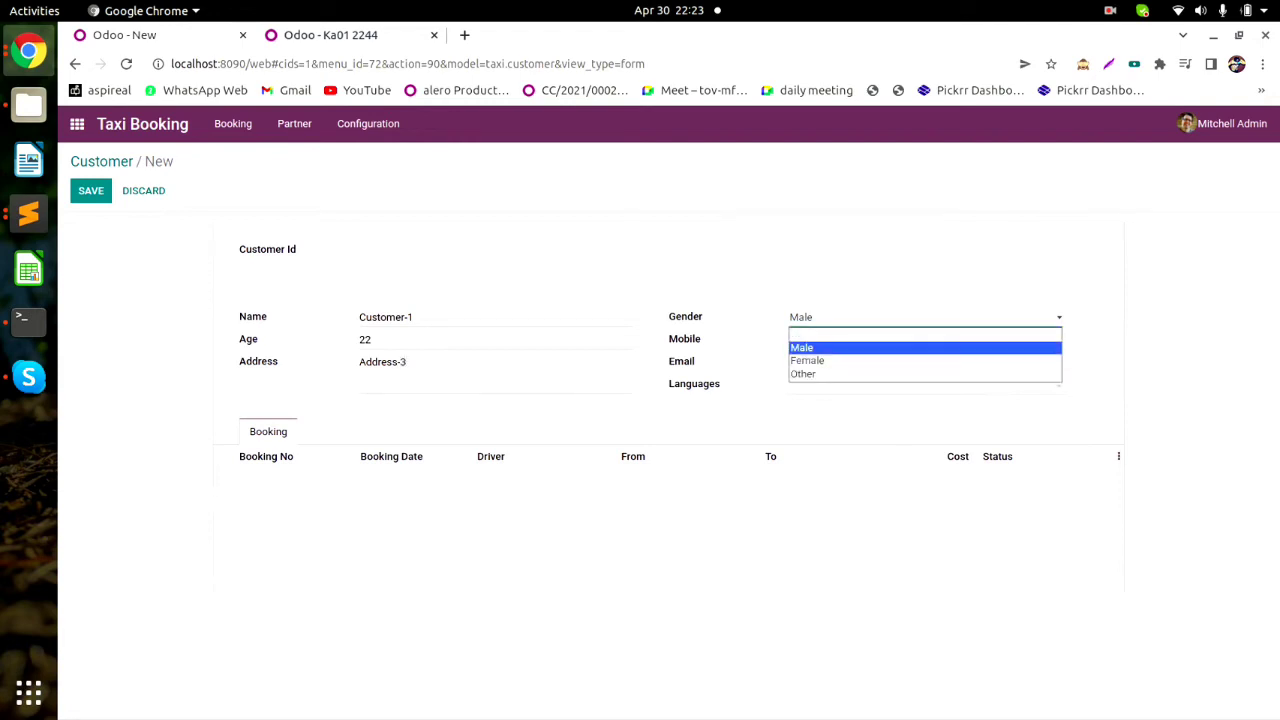
click(924, 361)
Fill in the customer's mobile number and e-mail address.
click(924, 339)
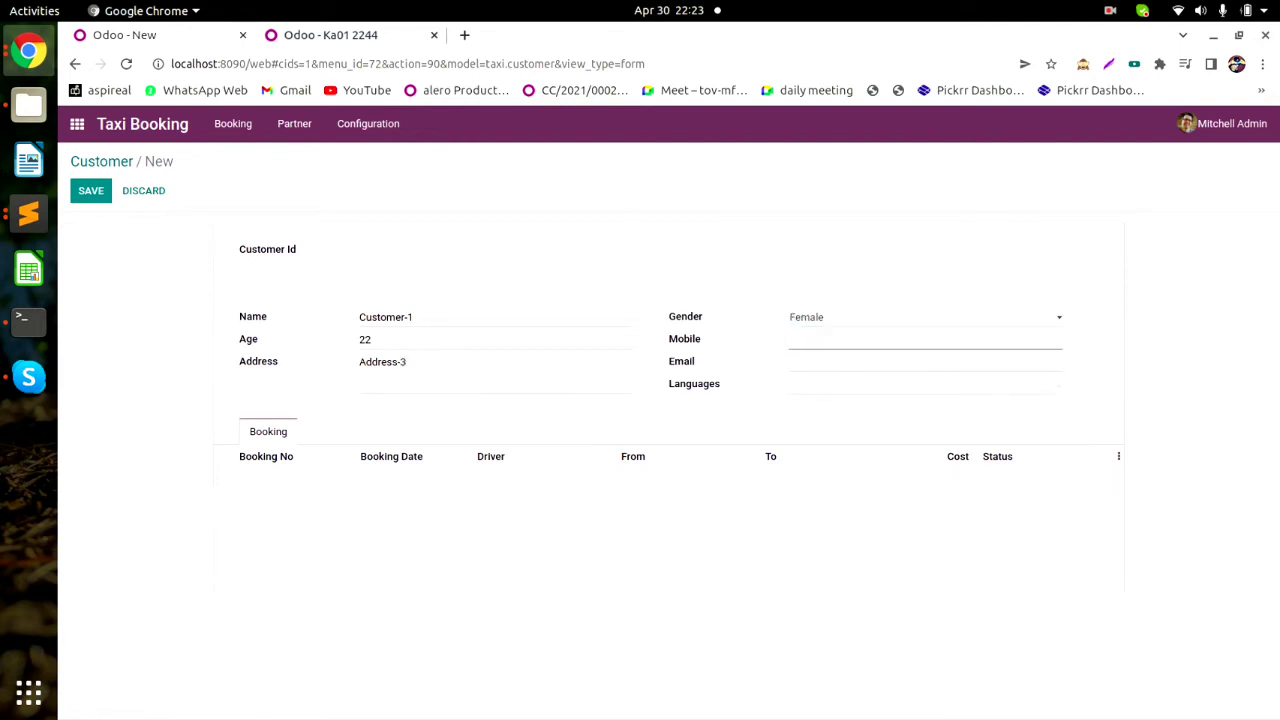
text(112334567890)
click(924, 361)
text(demo.)
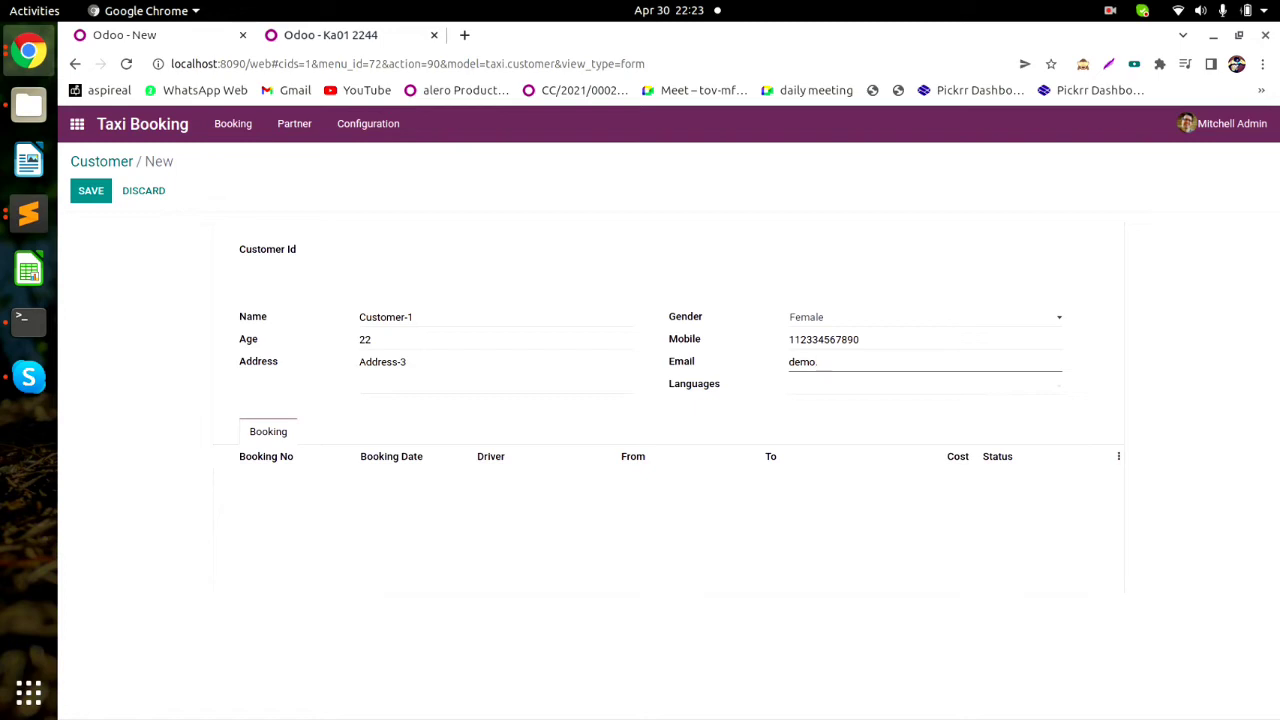
text(gmai.com)
Add Hindi, English, Kannada and Telugu as languages and save the customer.
key(Tab)
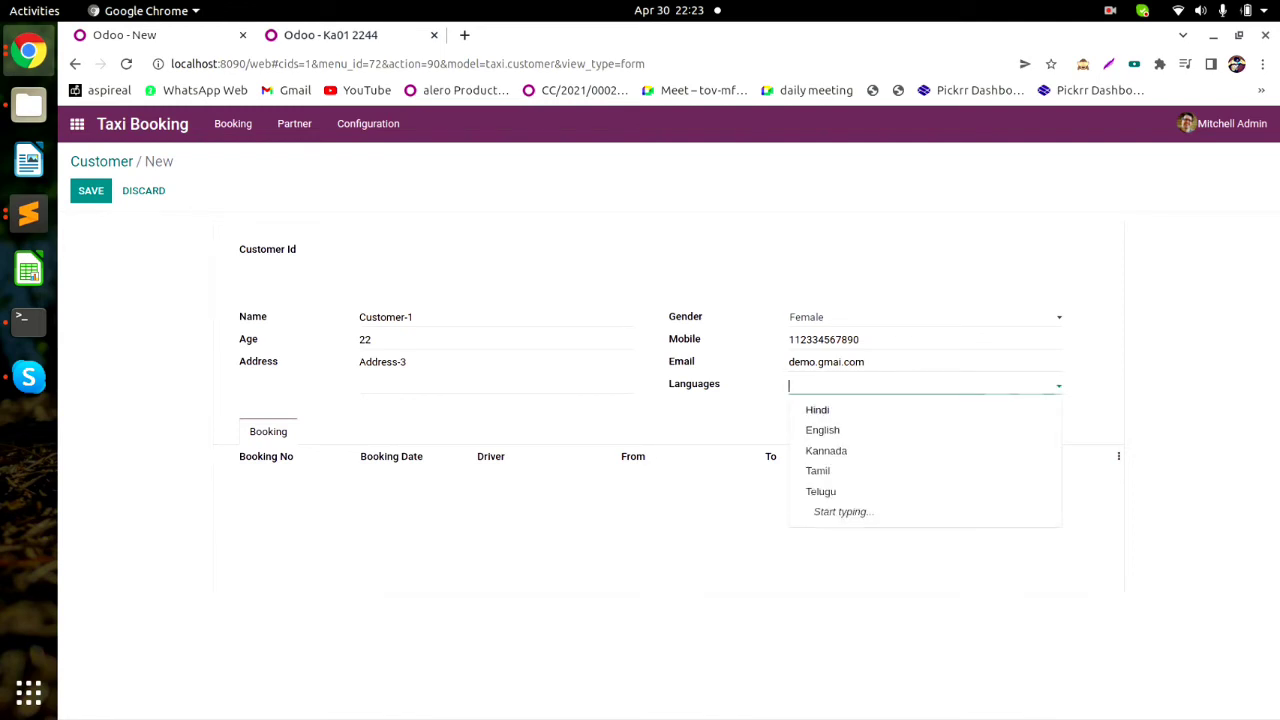
key(Return)
key(Down)
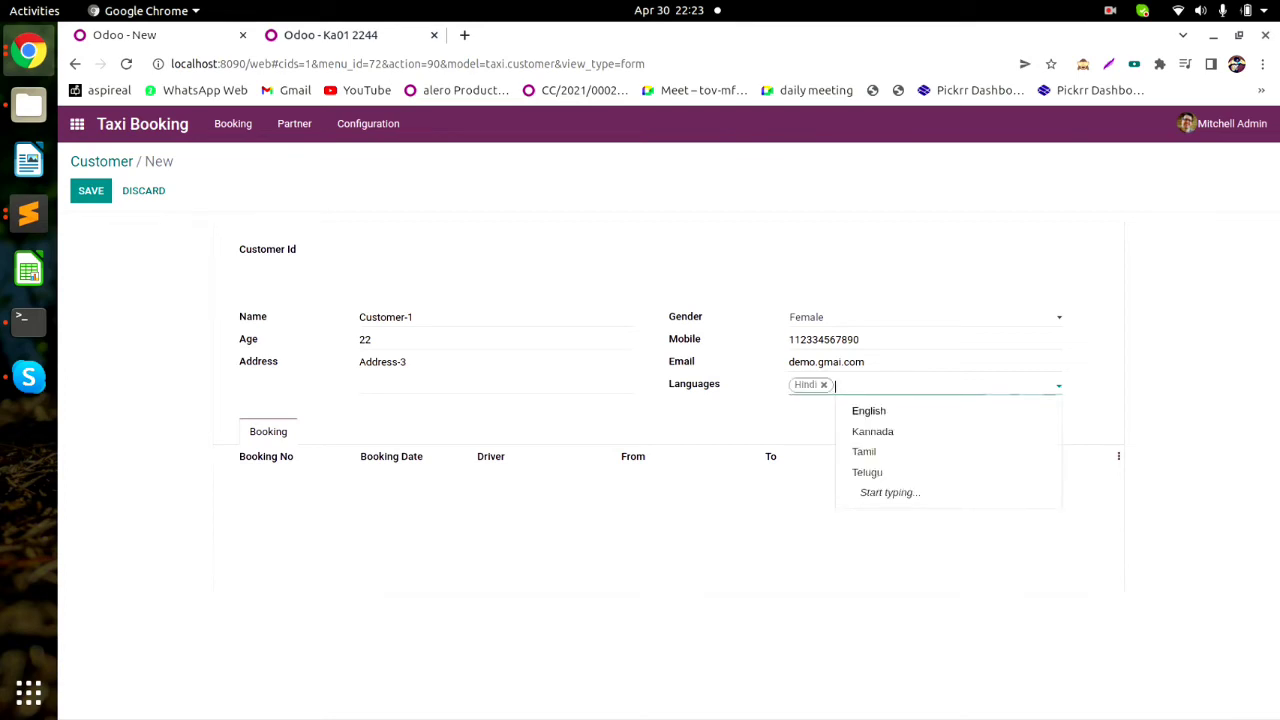
key(Return)
key(Down)
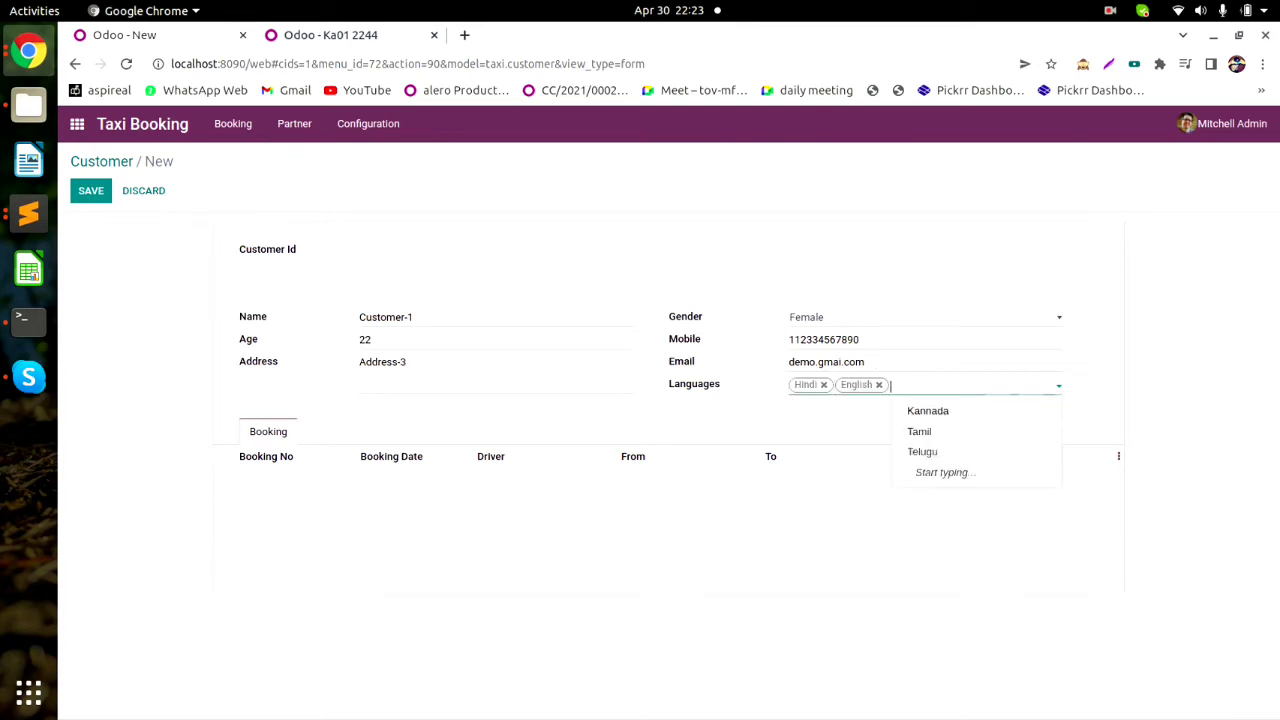
key(Return)
key(Down)
key(Down)
key(Return)
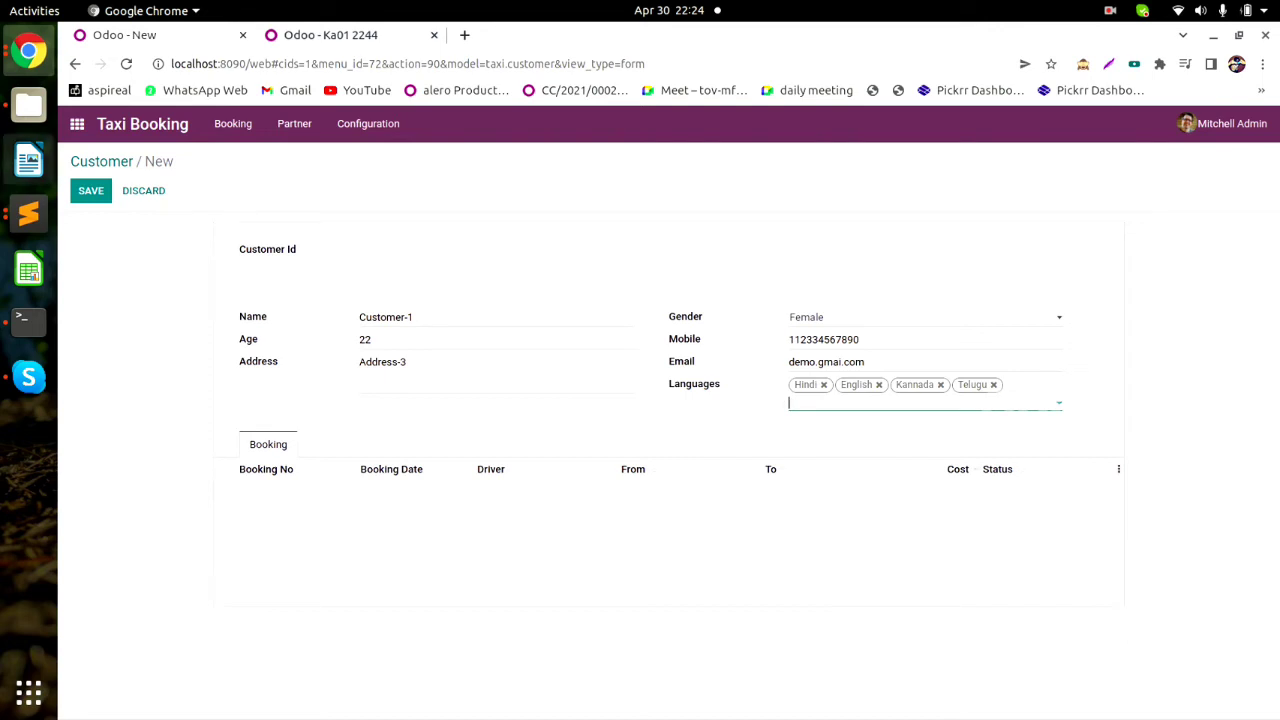
click(90, 190)
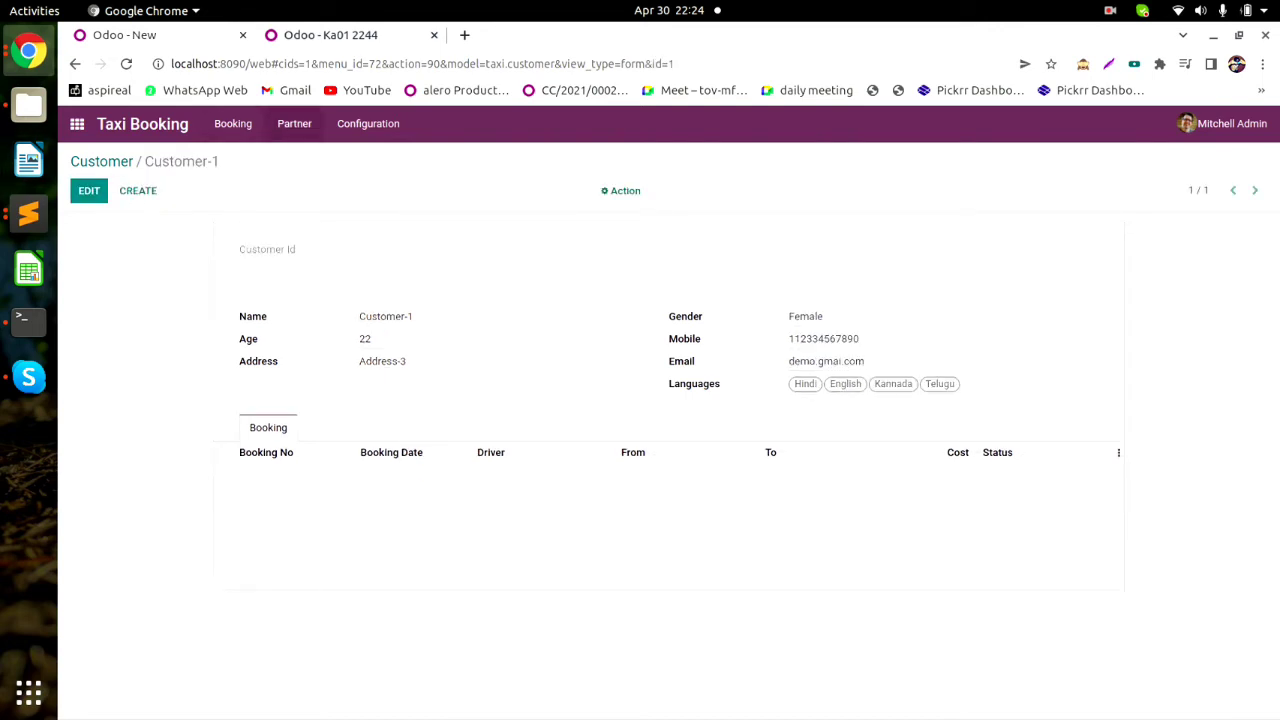
Look at Driver-1, then reopen Customer-1 and duplicate it via Action > Duplicate.
click(294, 123)
click(295, 157)
click(272, 261)
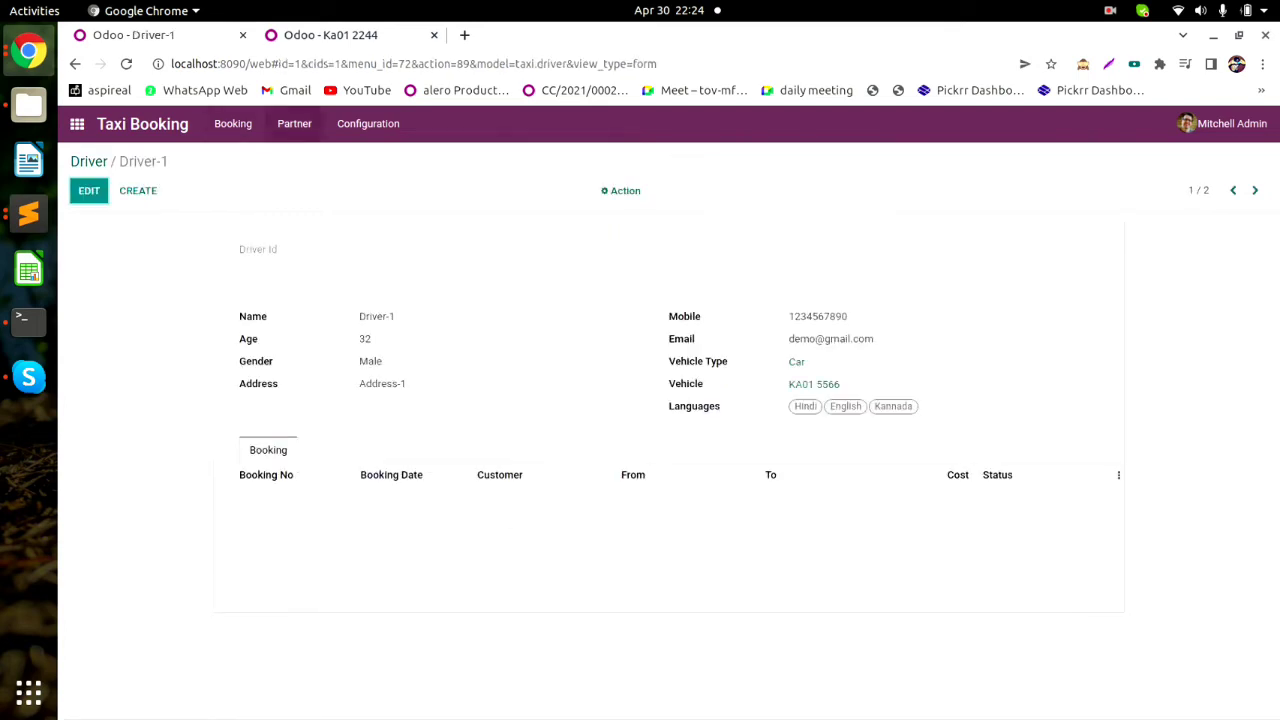
click(294, 123)
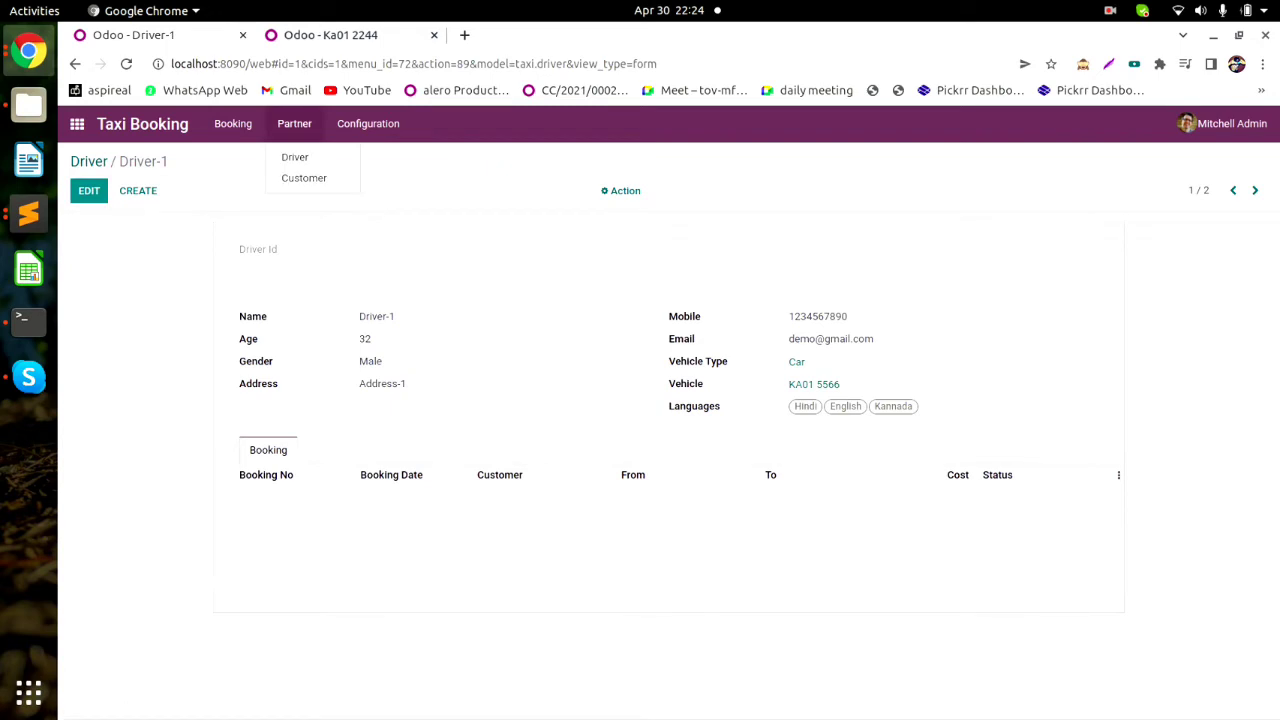
click(304, 178)
click(120, 260)
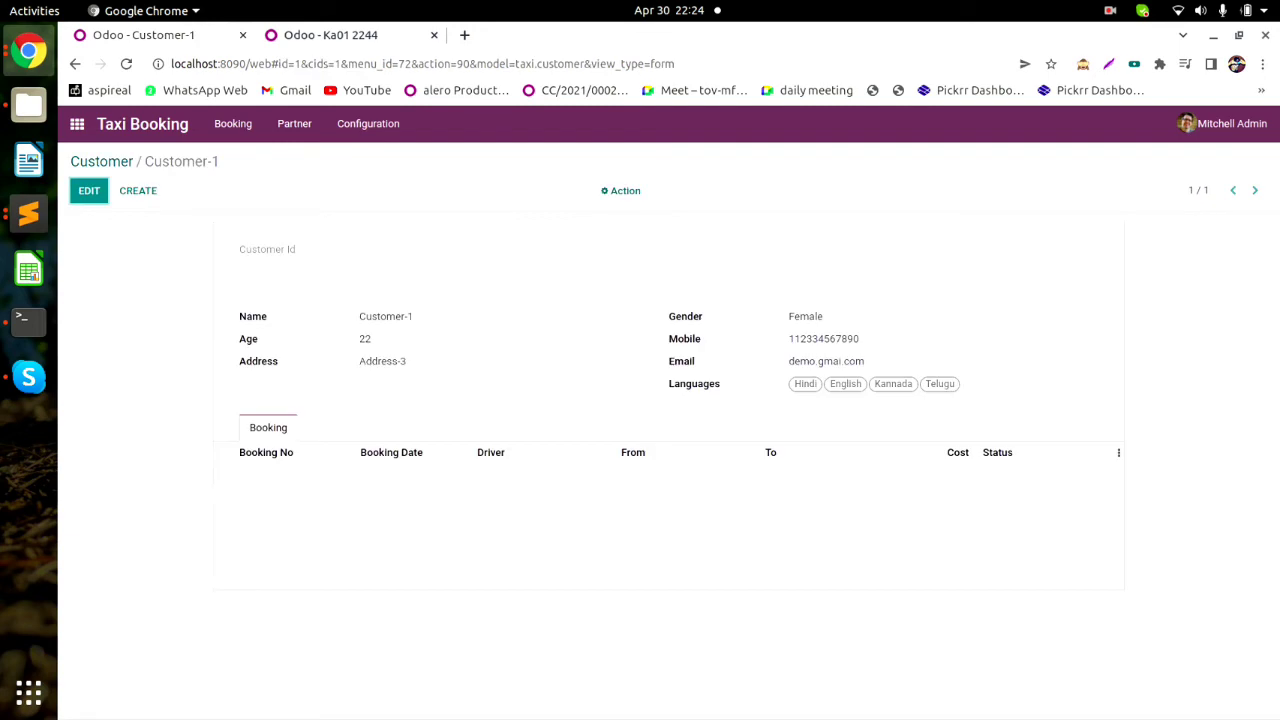
click(622, 190)
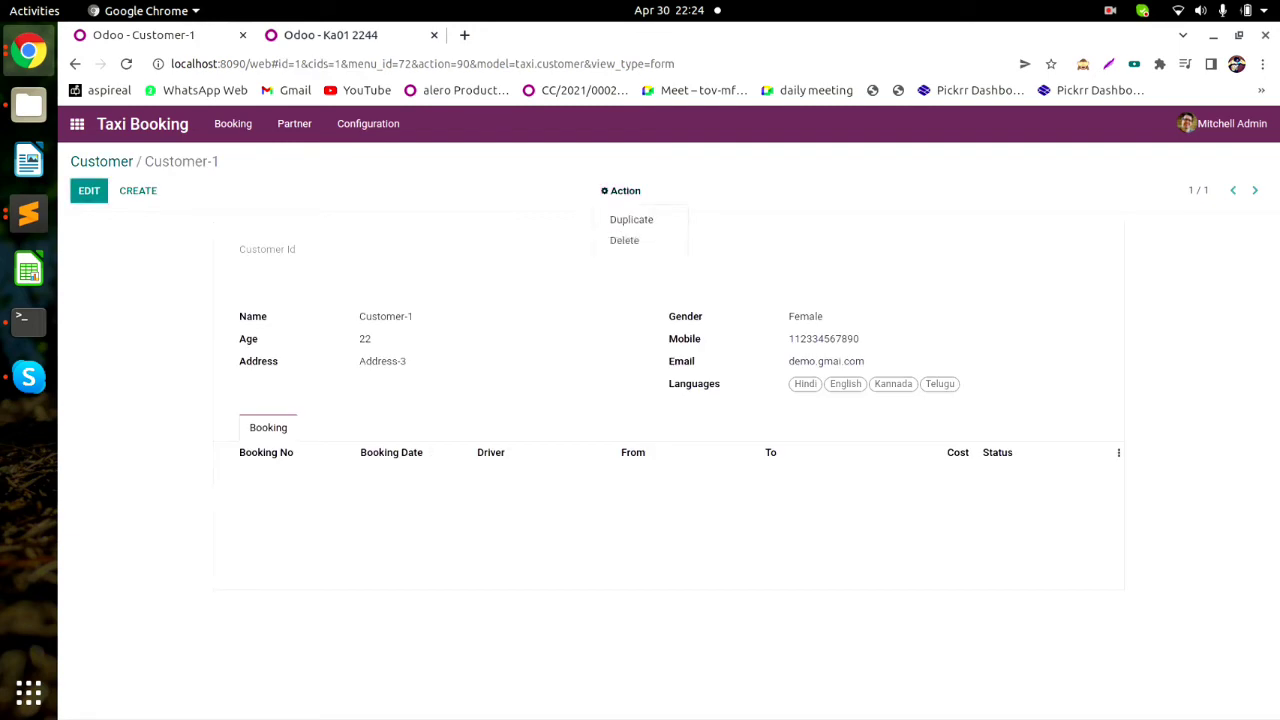
click(631, 219)
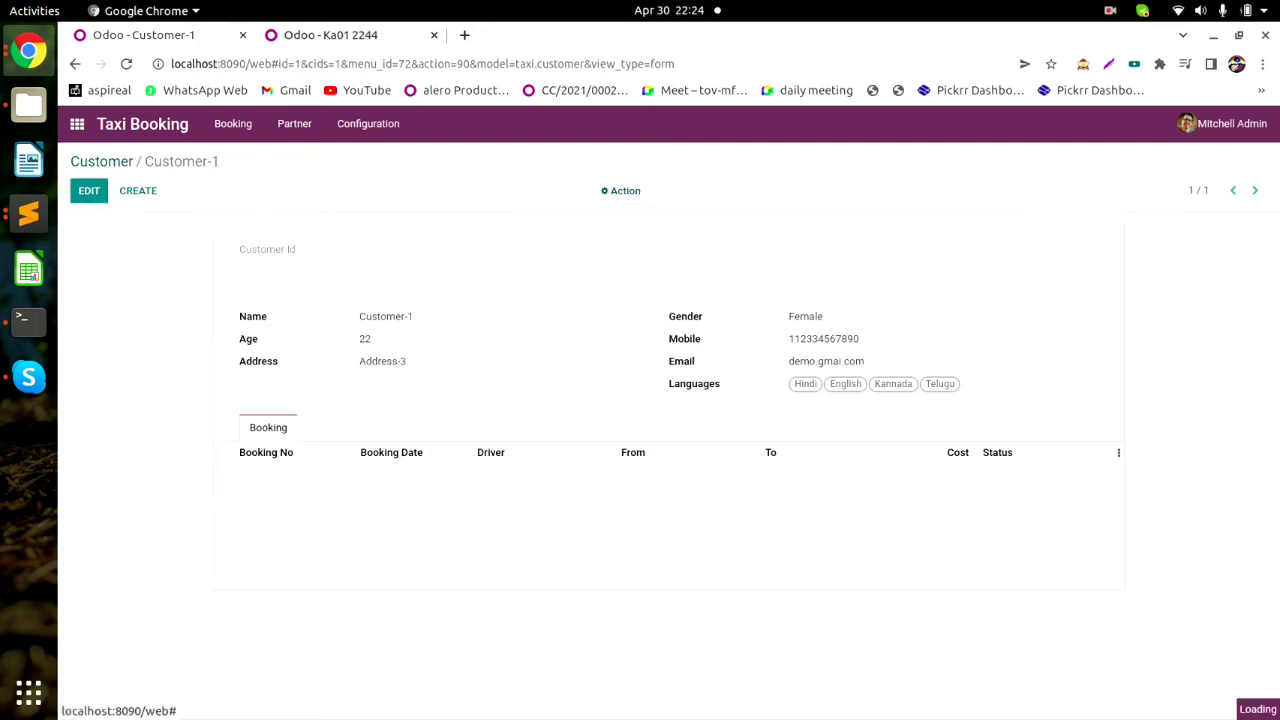
Rename the copy to Customer-2 with age 28 and address Address-4, keeping gender Female.
key(BackSpace)
text(2)
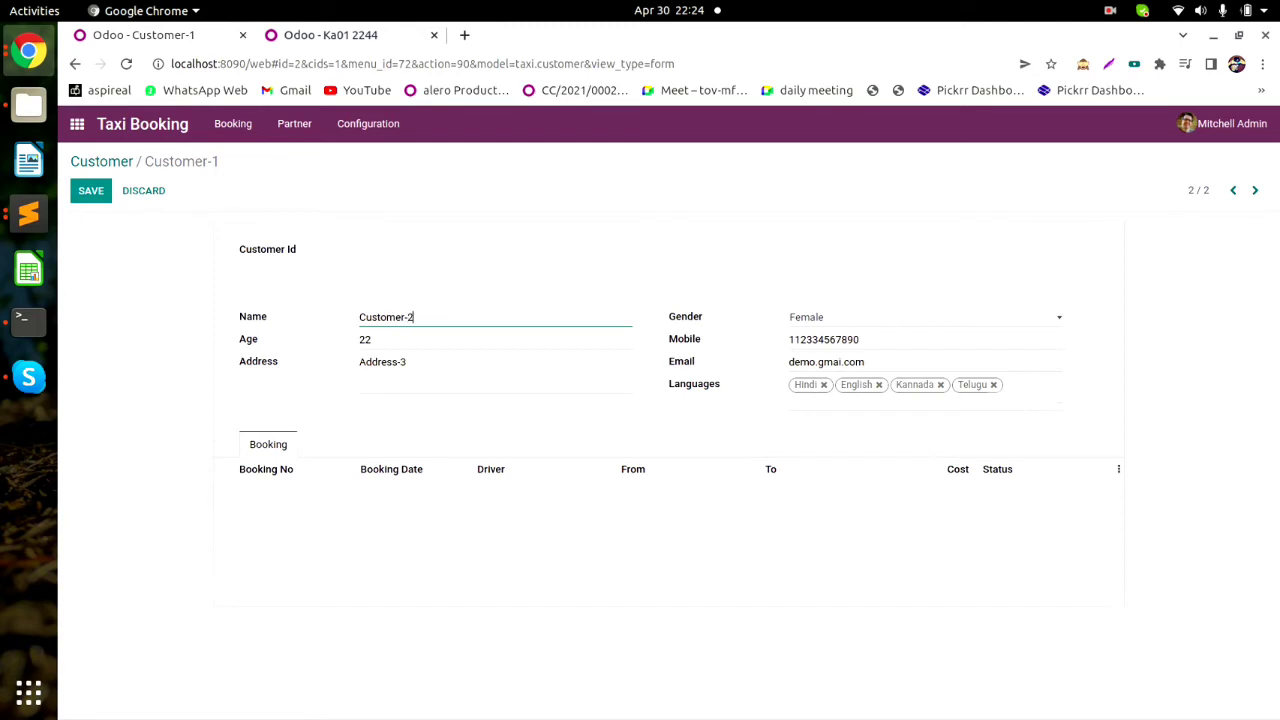
key(Tab)
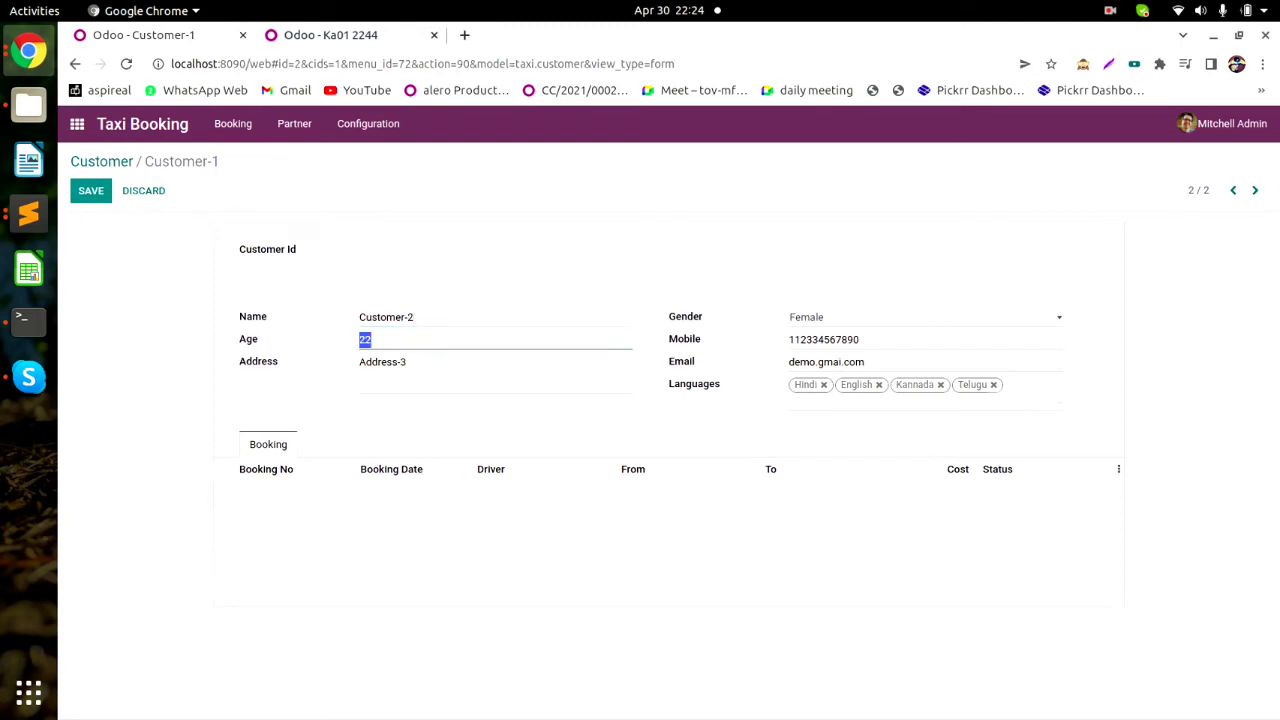
text(28)
key(Tab)
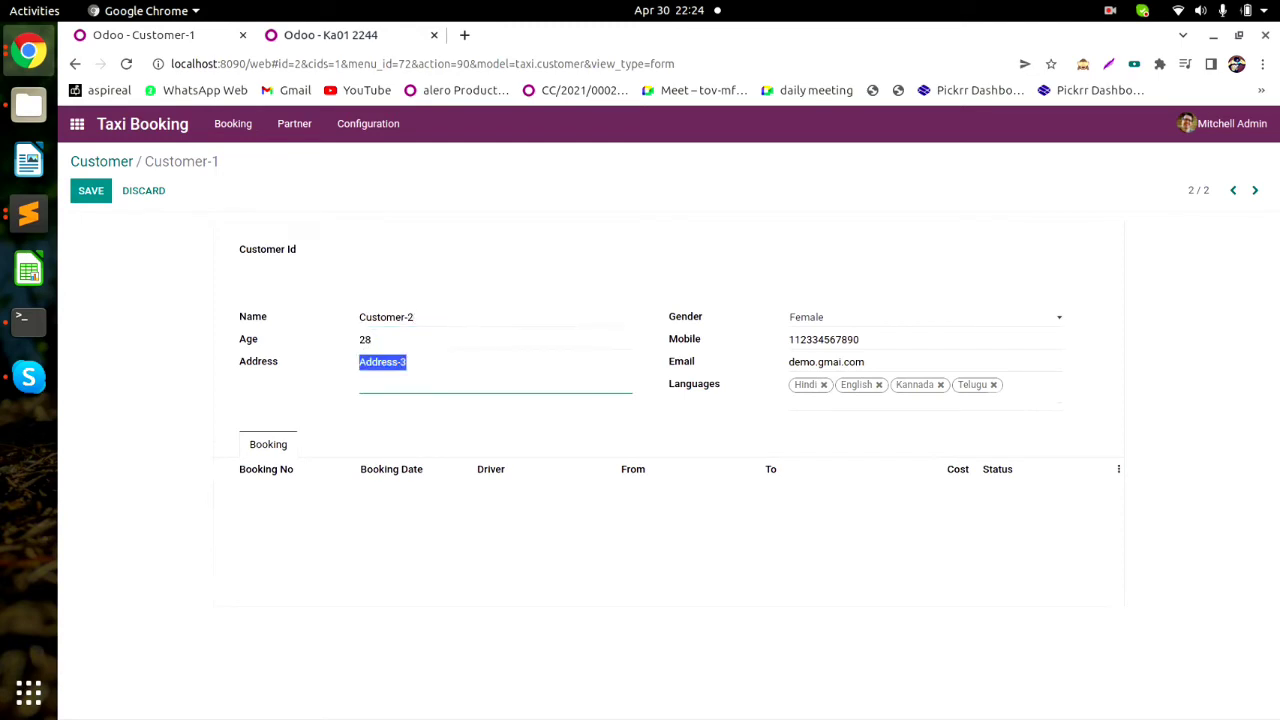
key(End)
key(BackSpace)
text(4)
click(925, 317)
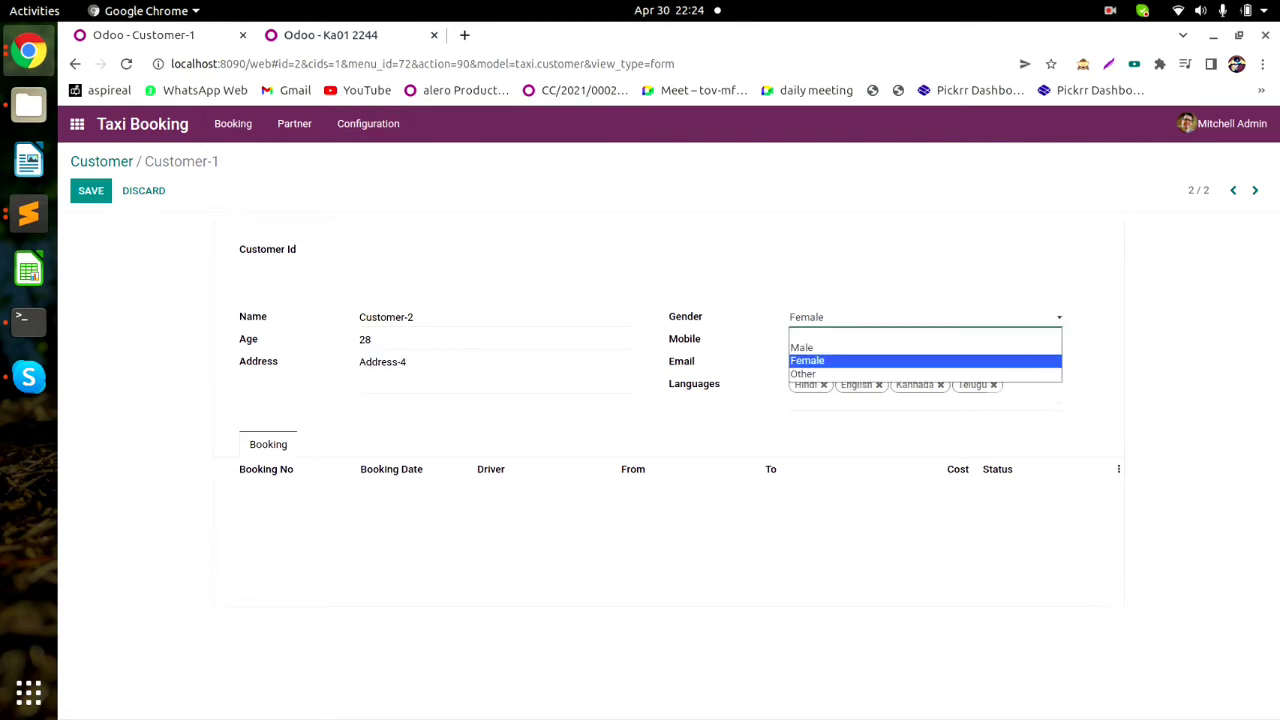
click(925, 361)
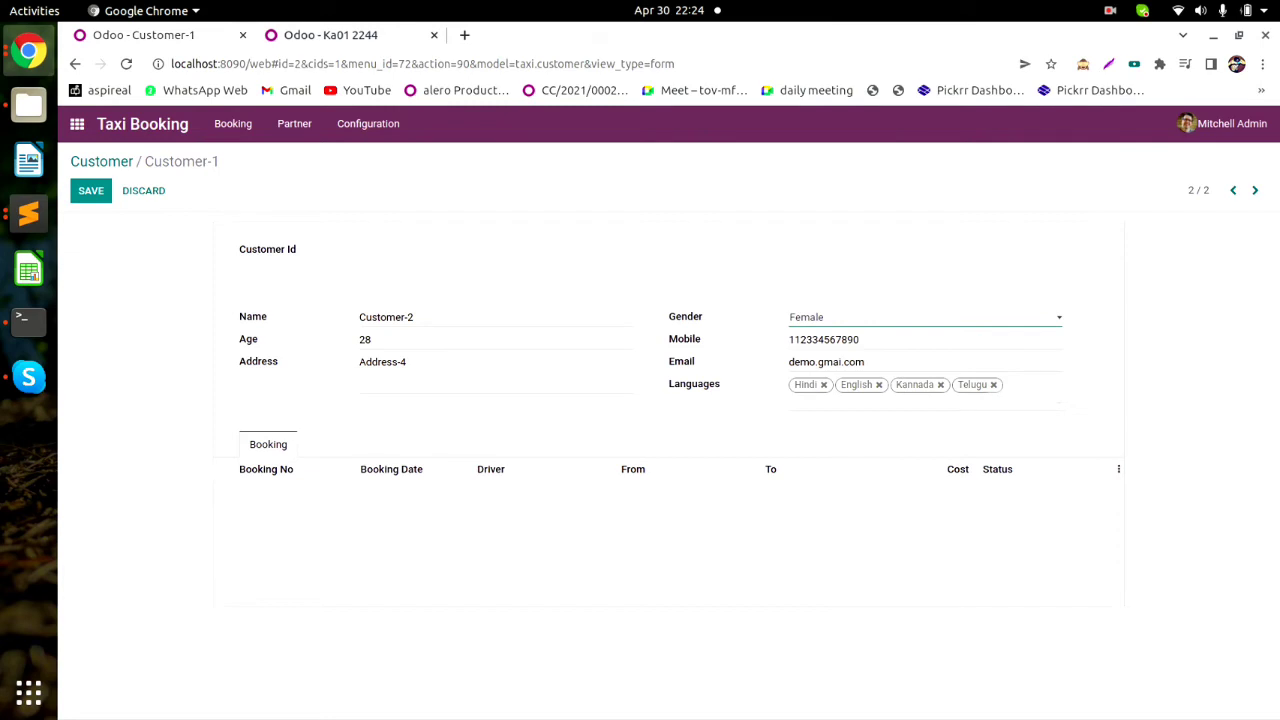
Change languages to English and Tamil, save Customer-2, and start a new booking.
click(940, 384)
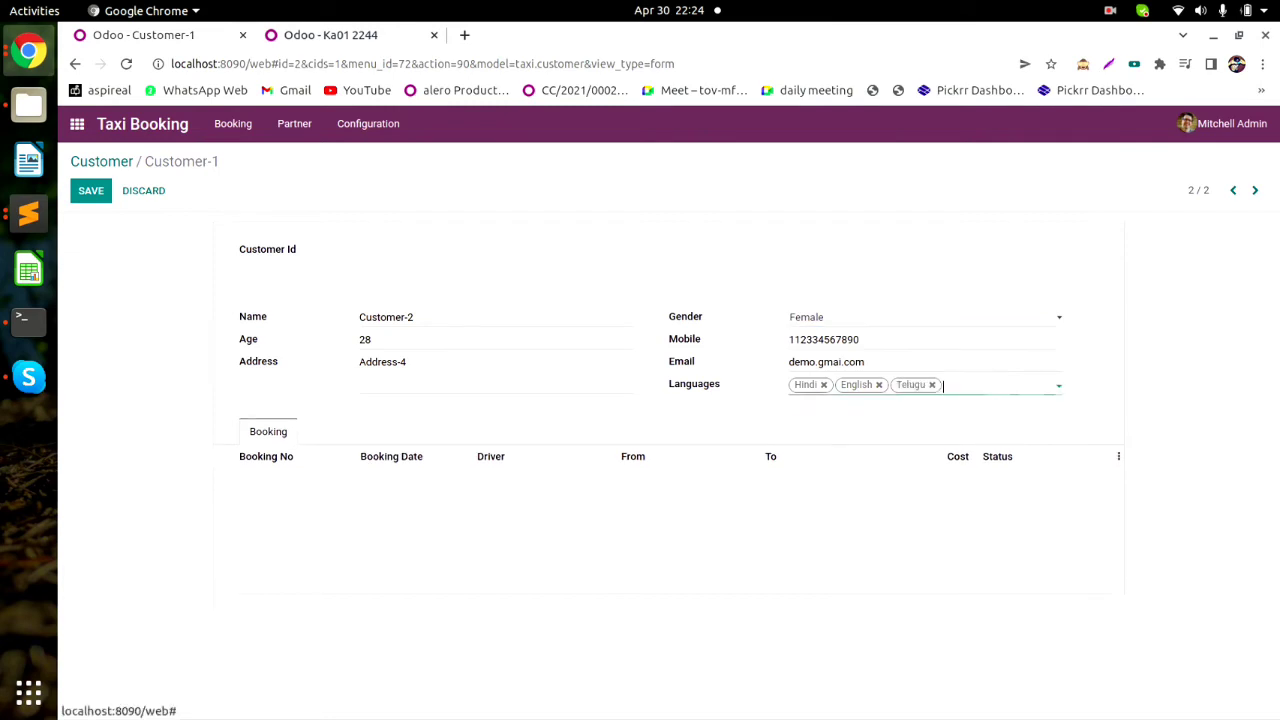
click(824, 385)
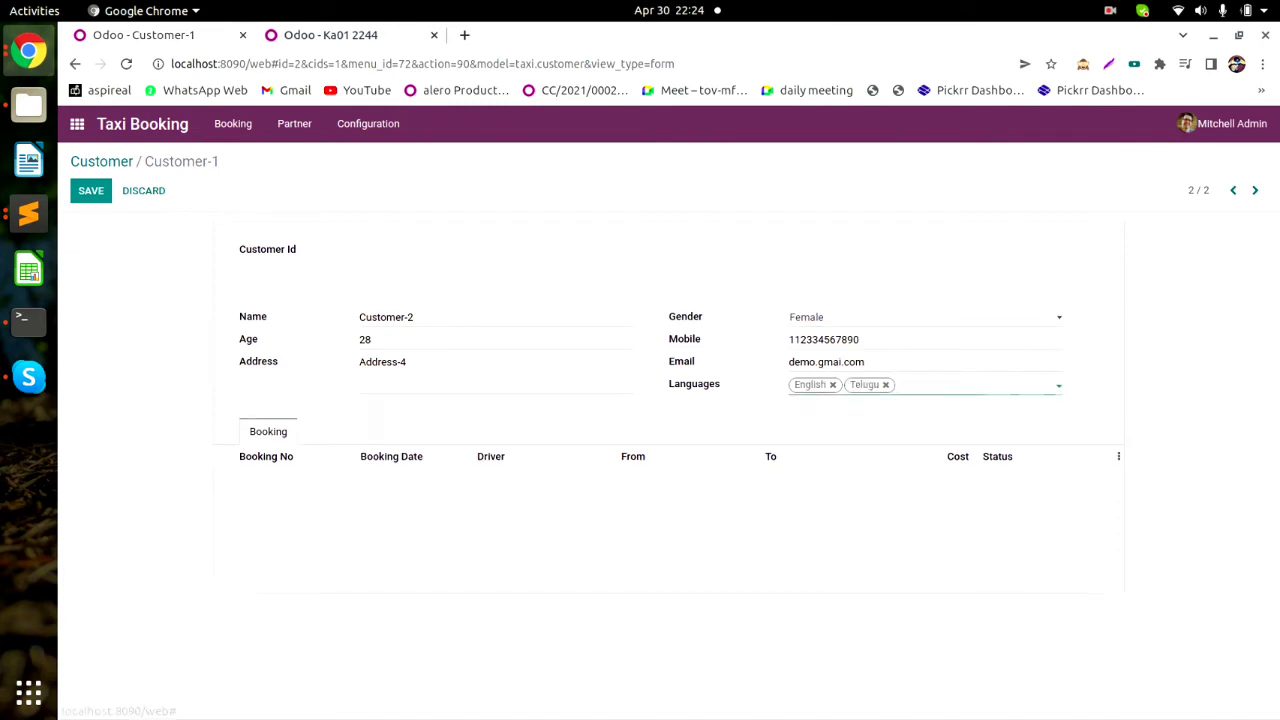
click(886, 385)
click(845, 385)
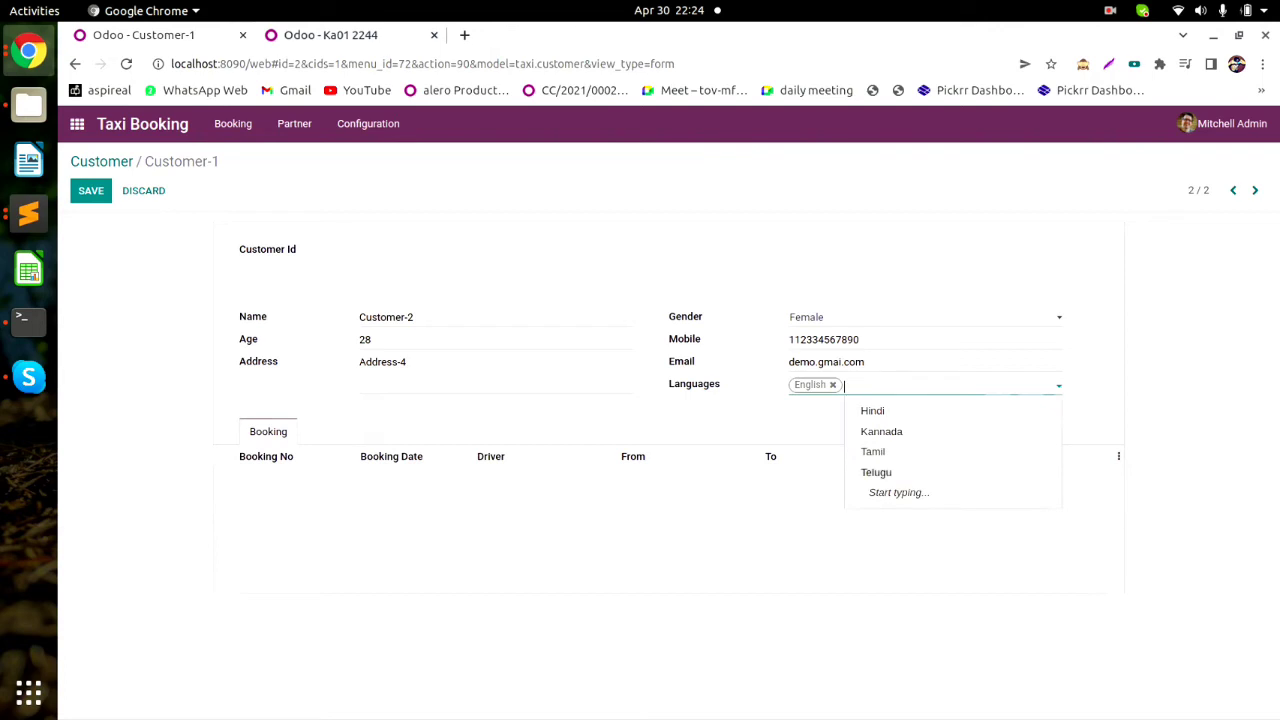
click(870, 452)
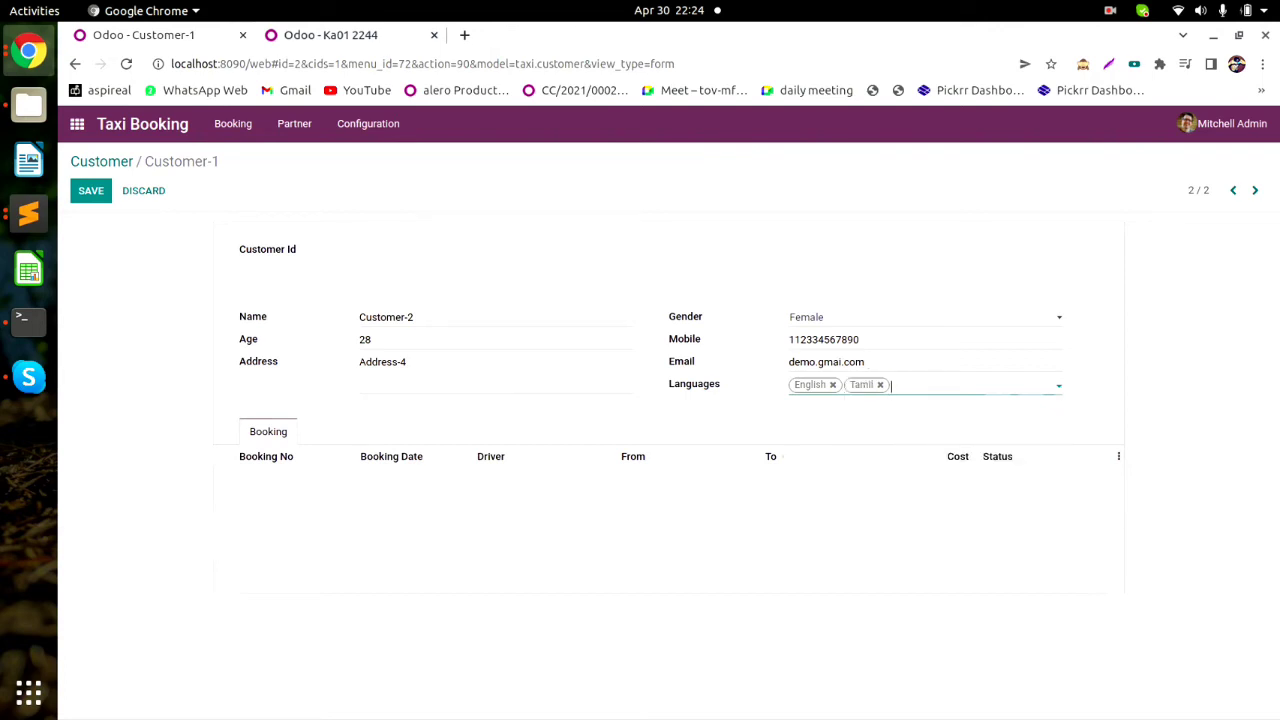
click(91, 191)
click(101, 162)
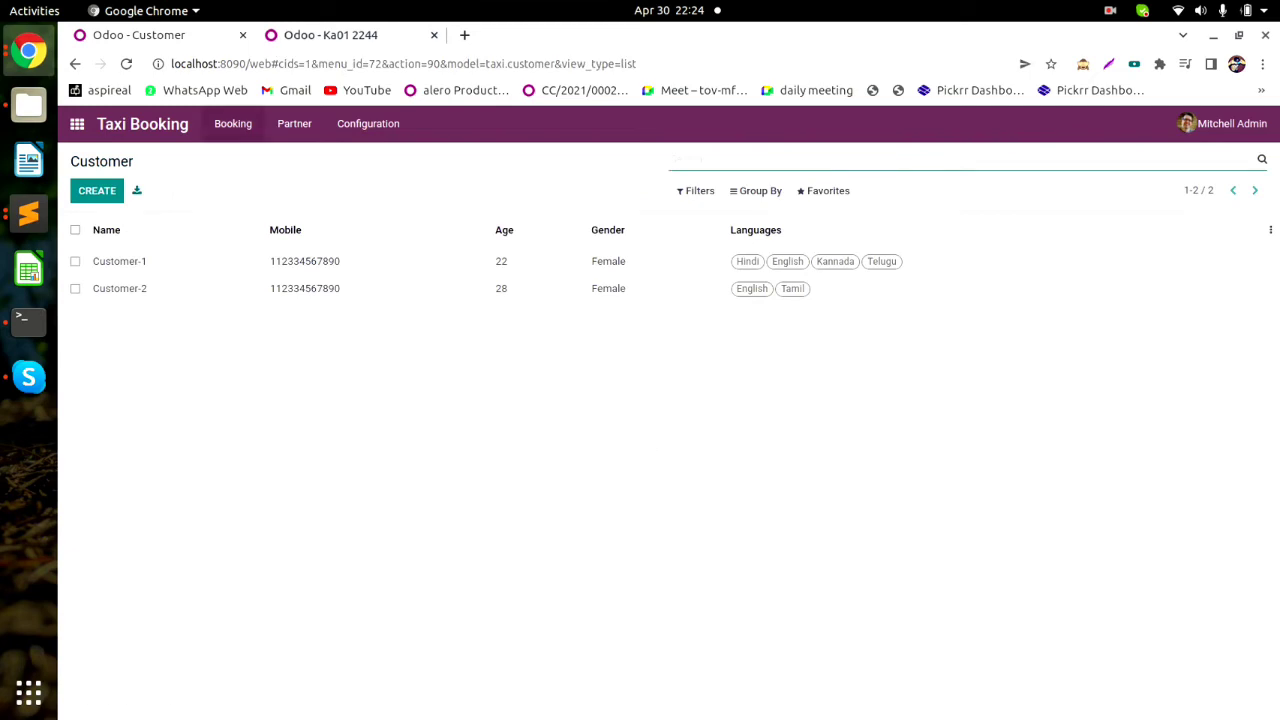
click(233, 123)
click(97, 190)
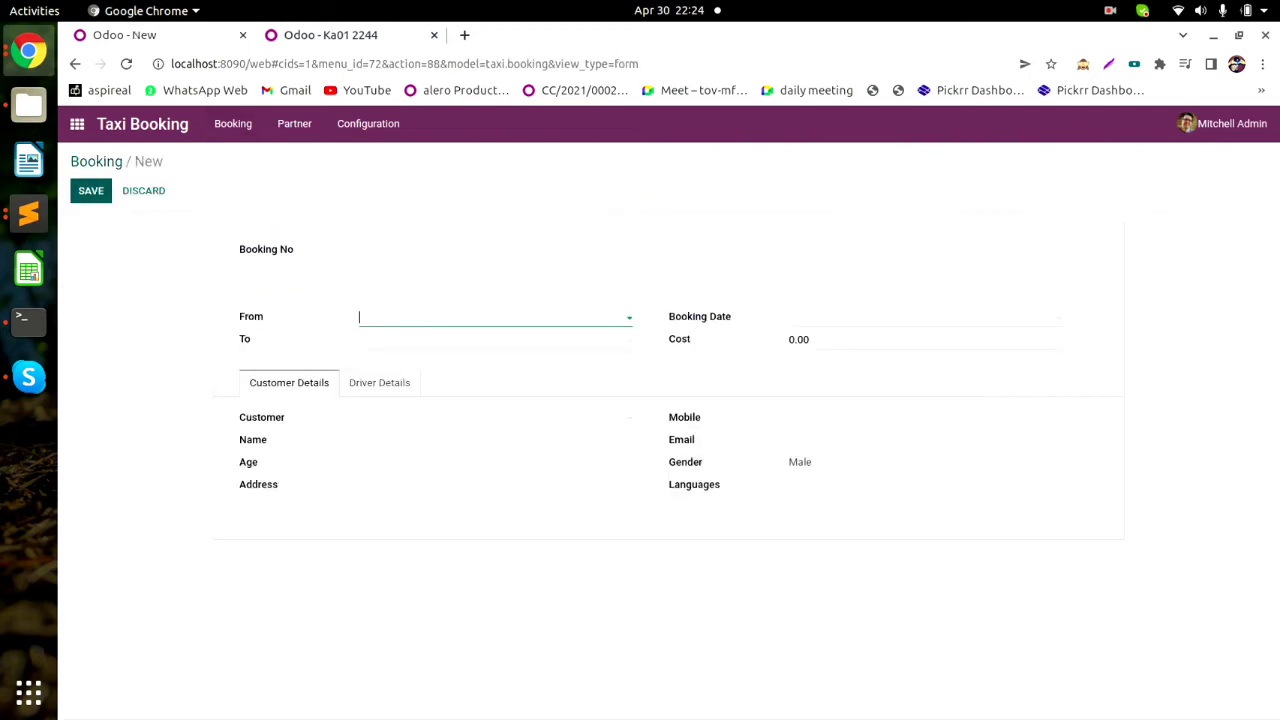
Set the booking's From location to JP Nagar and To to BTM.
drag(239, 249, 295, 250)
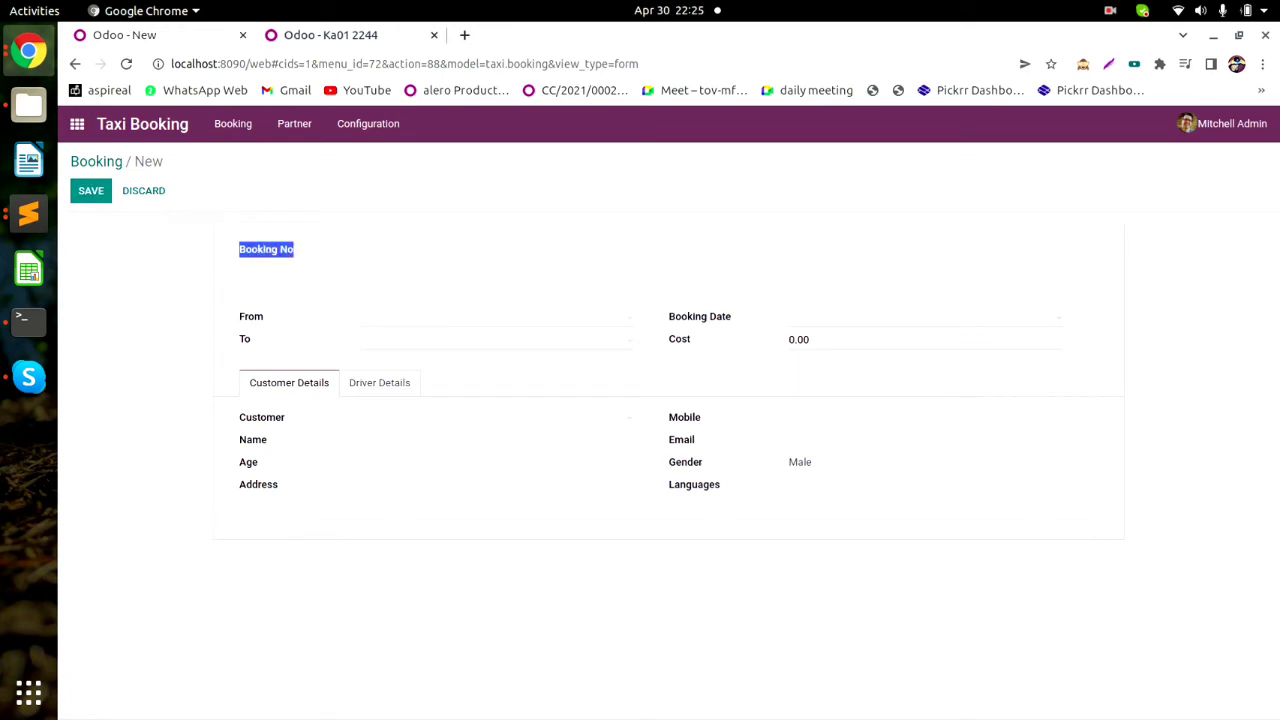
click(495, 317)
click(398, 343)
click(400, 340)
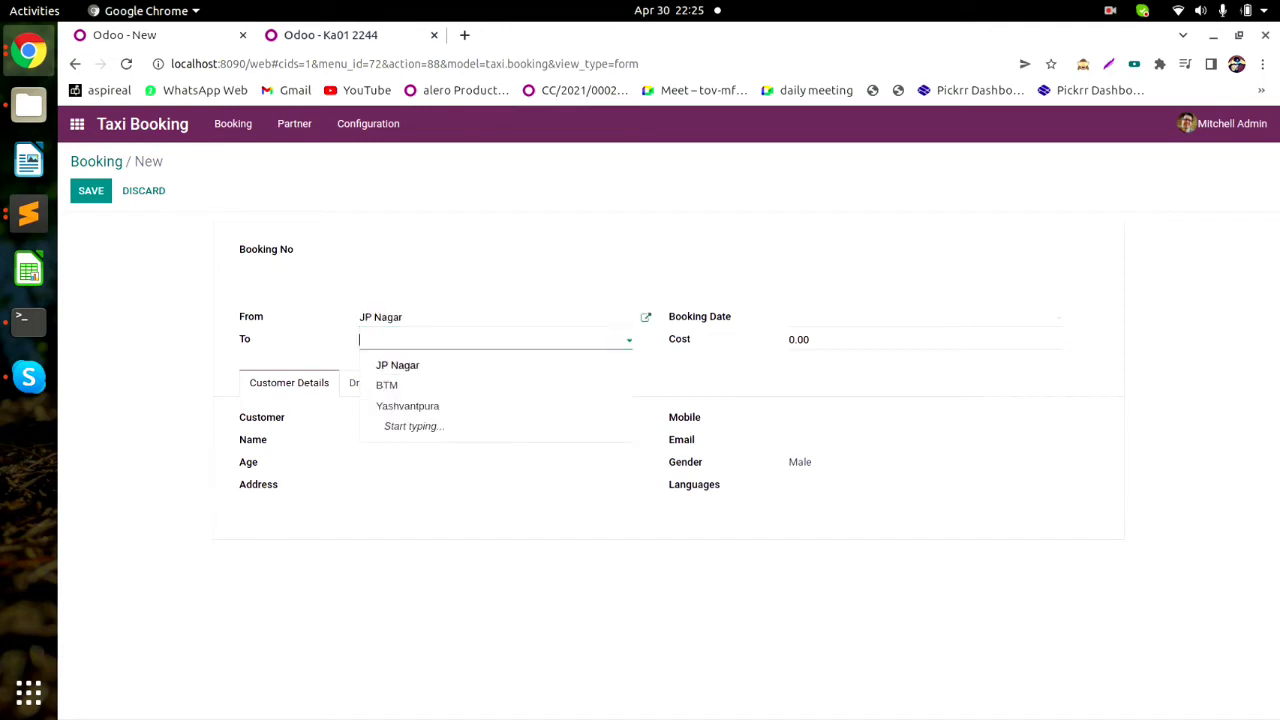
click(390, 385)
Set the booking date to May 1 (05/01/2022 22:24:57) and the cost to 50.
click(922, 317)
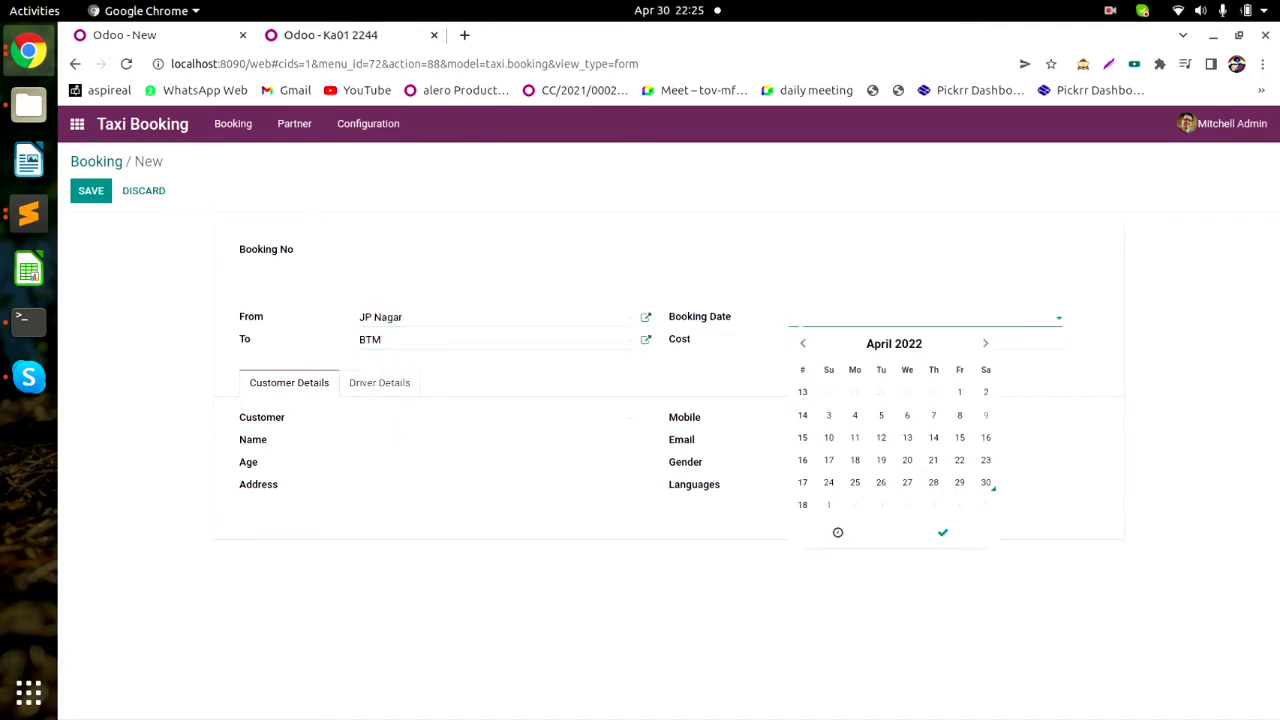
click(829, 505)
click(942, 533)
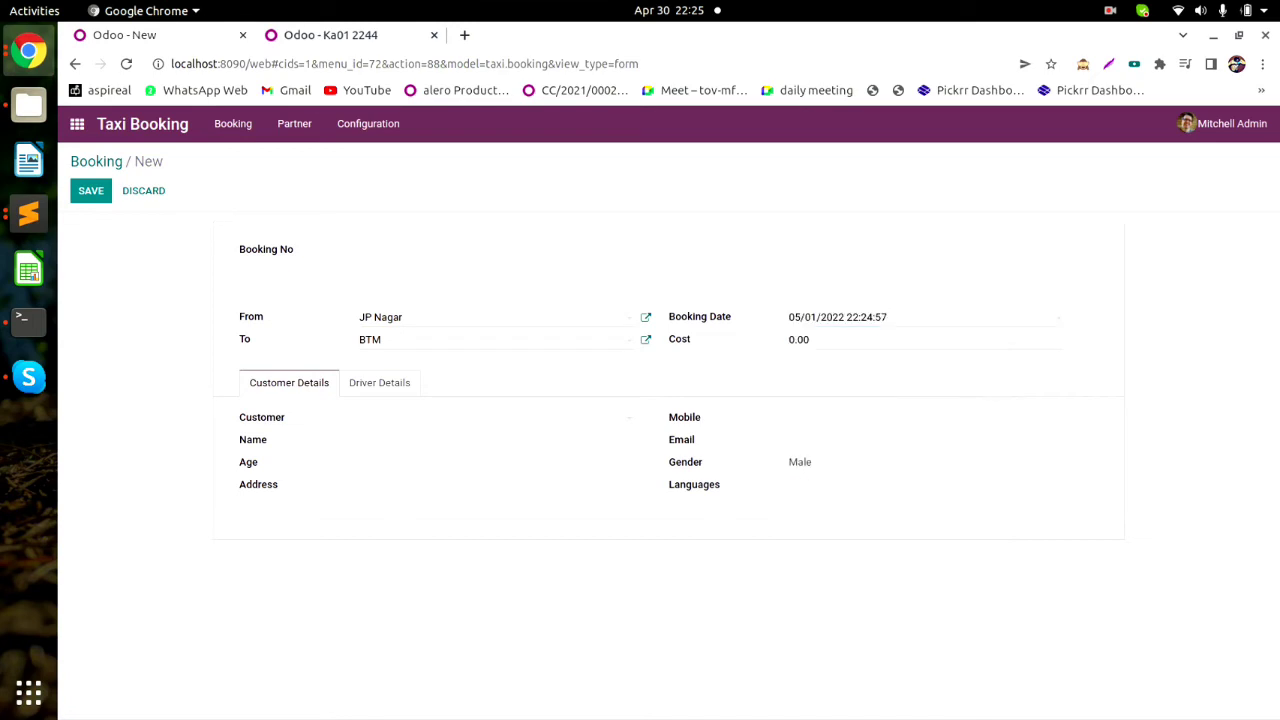
click(868, 340)
key(ctrl+a)
text(500)
key(BackSpace)
Choose Customer-1 as the booking's customer.
click(490, 418)
click(404, 443)
click(490, 418)
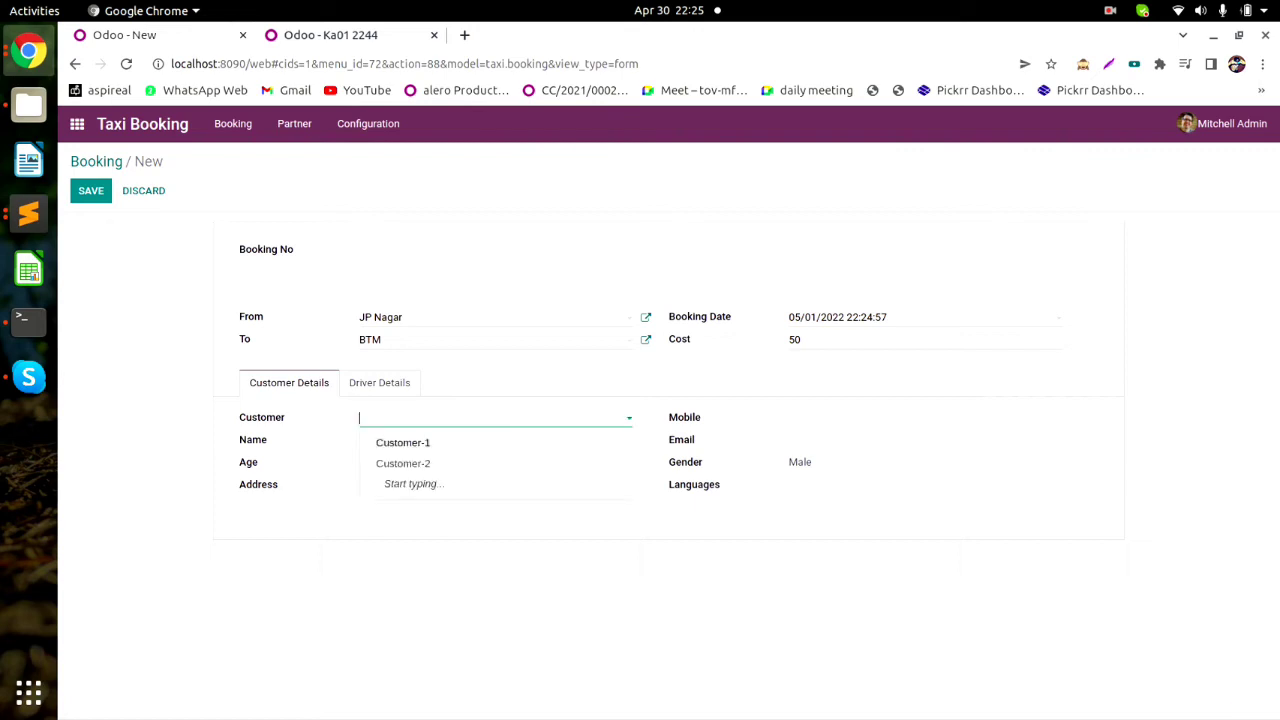
click(404, 443)
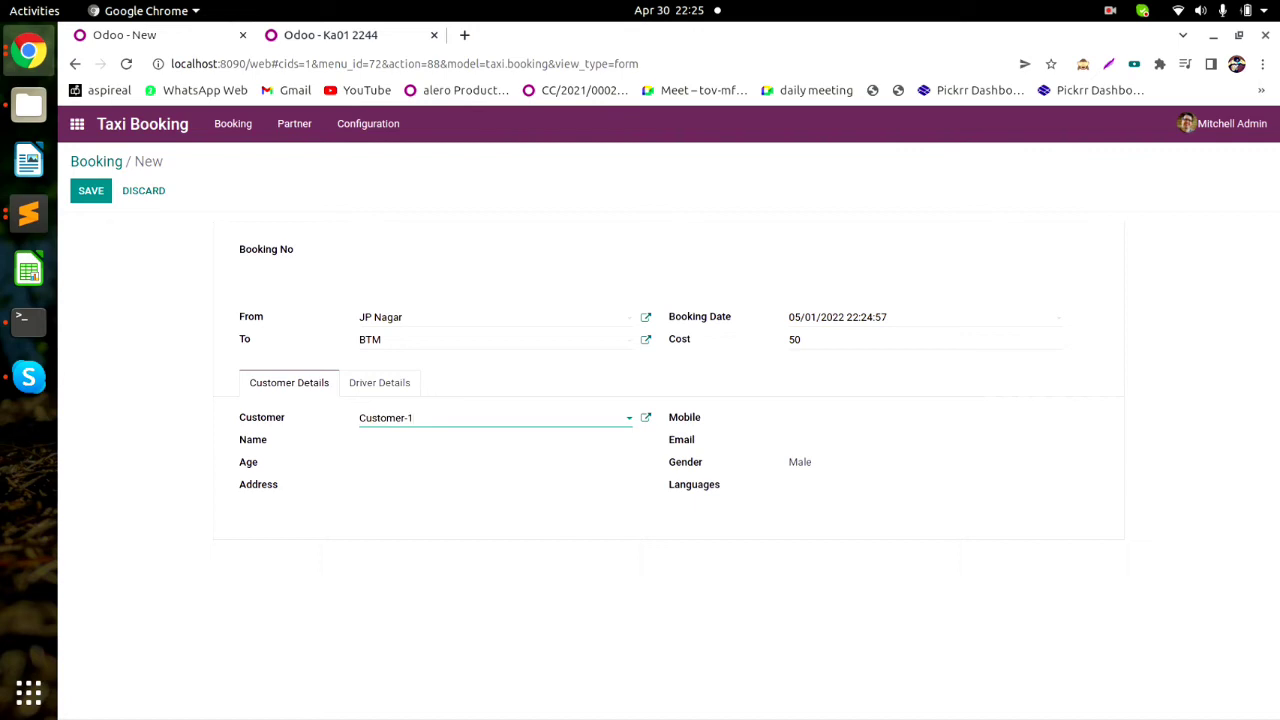
click(490, 418)
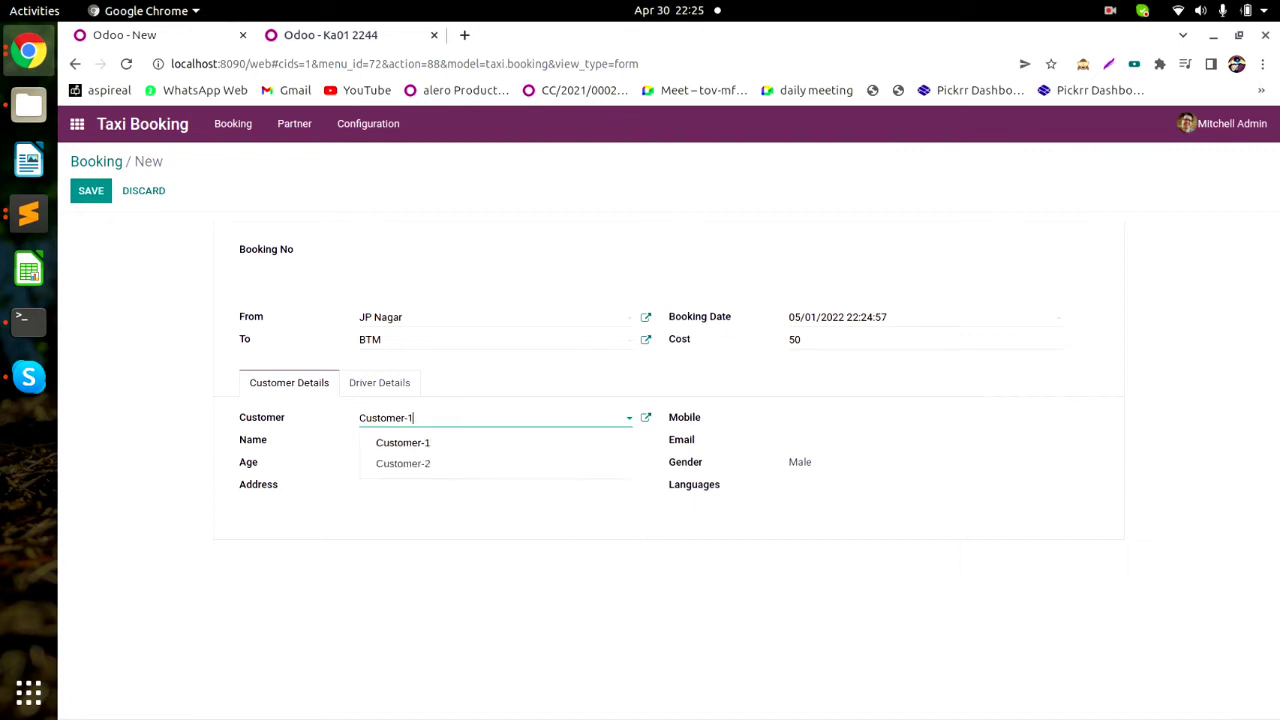
click(404, 443)
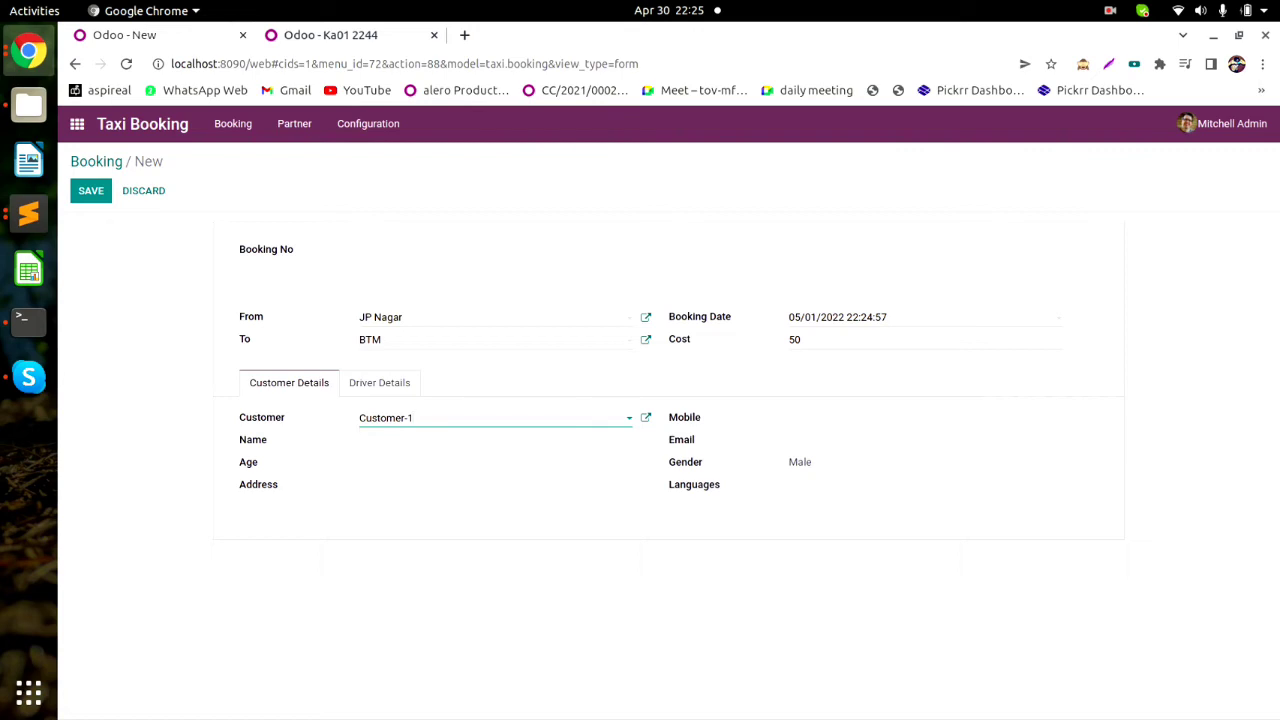
Check the Customer-1 record in the other tab, then show the booking's Driver Details.
click(330, 35)
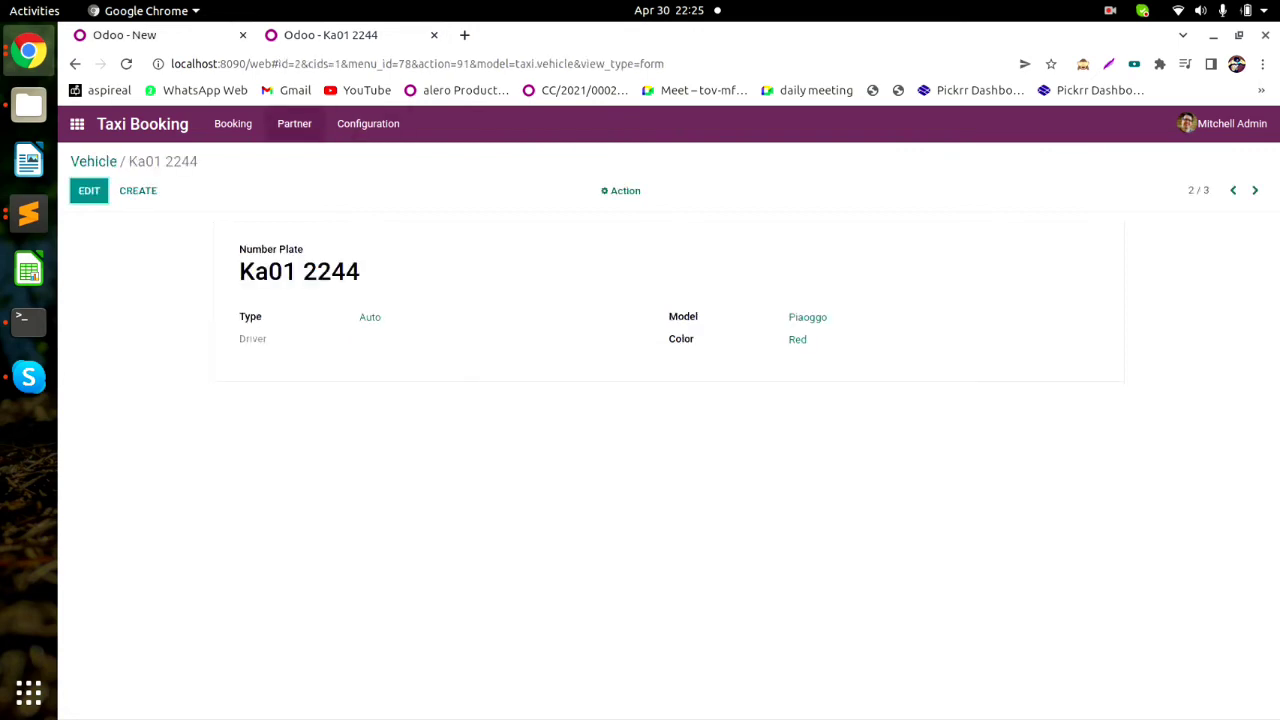
click(294, 124)
click(303, 177)
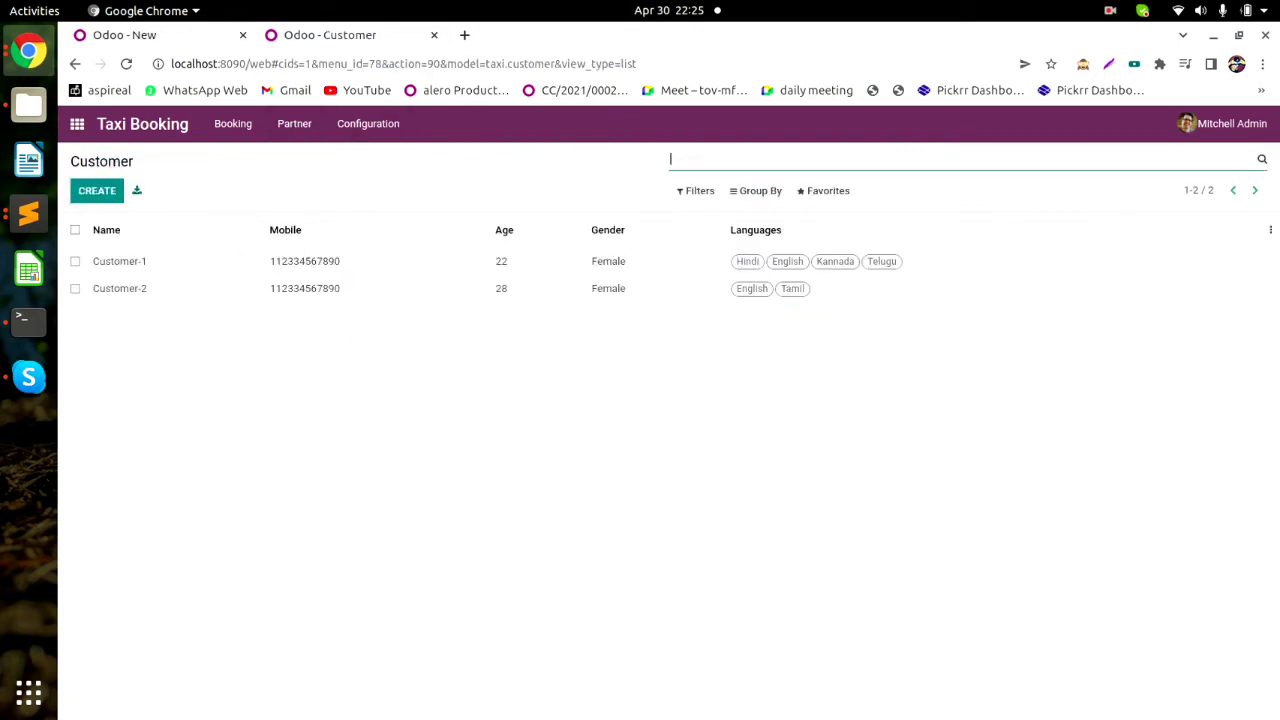
click(305, 262)
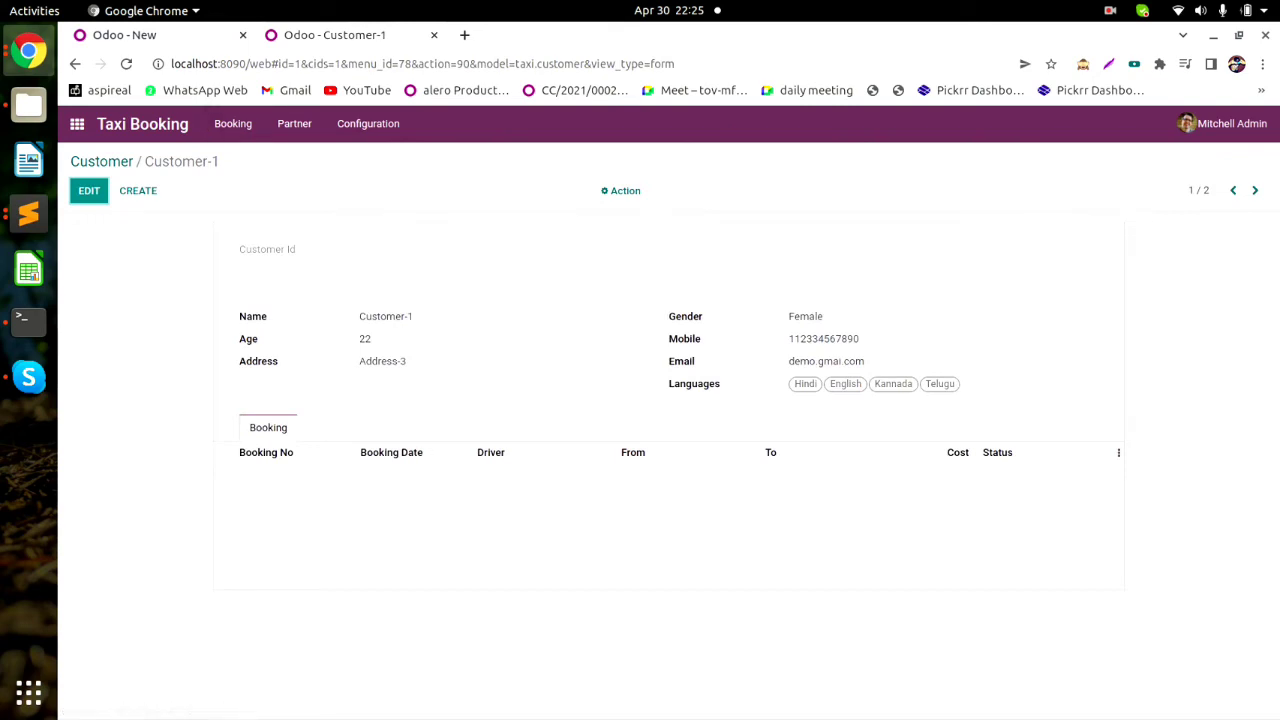
click(150, 35)
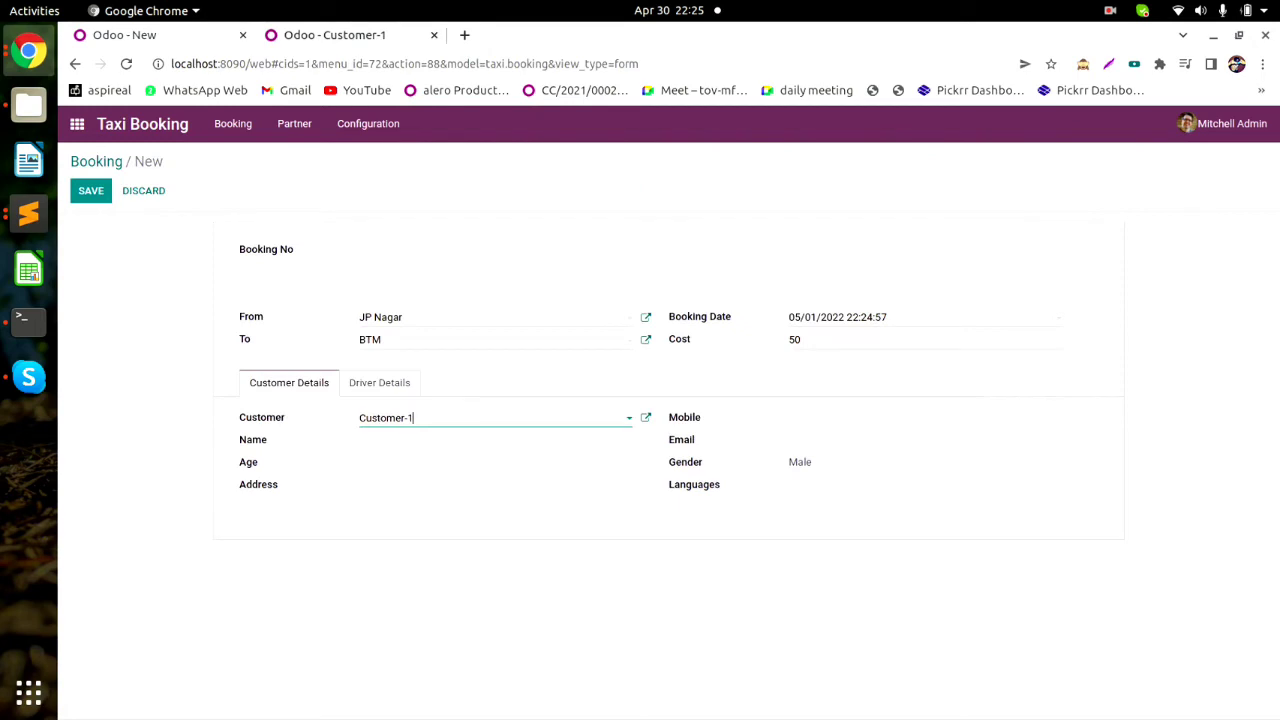
click(379, 382)
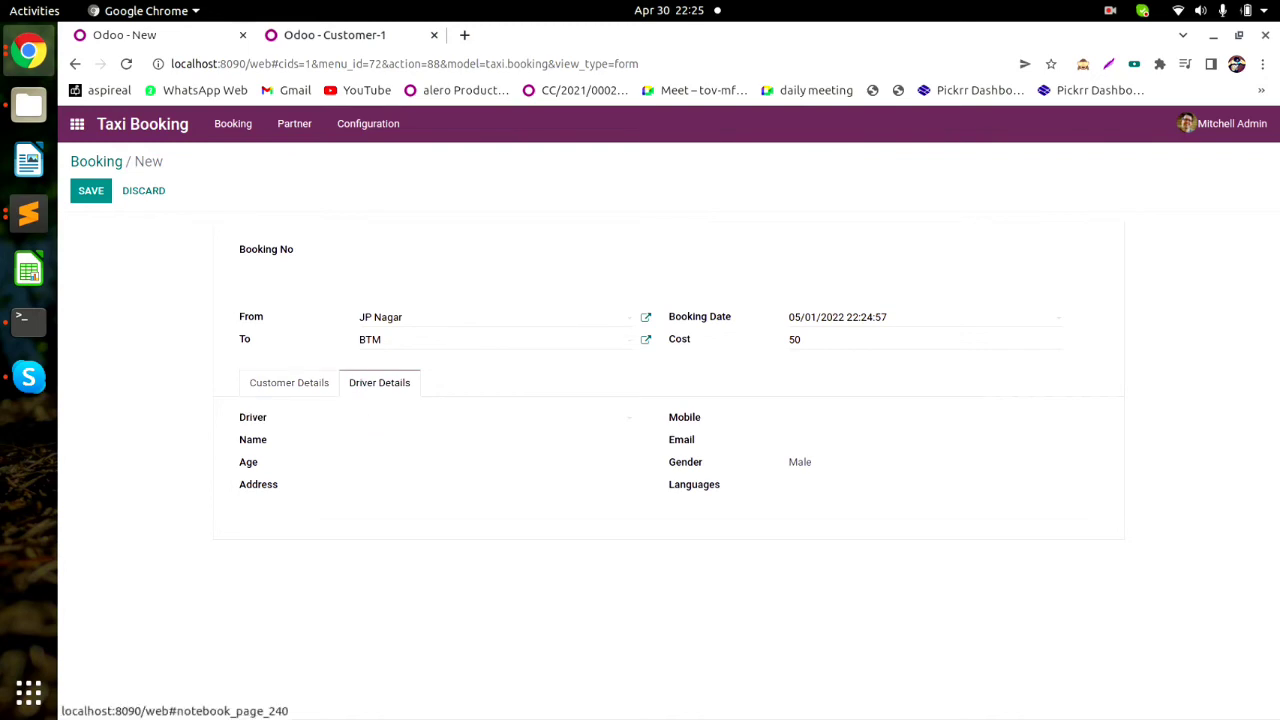
Select Driver-2 in the booking's Driver field.
click(494, 418)
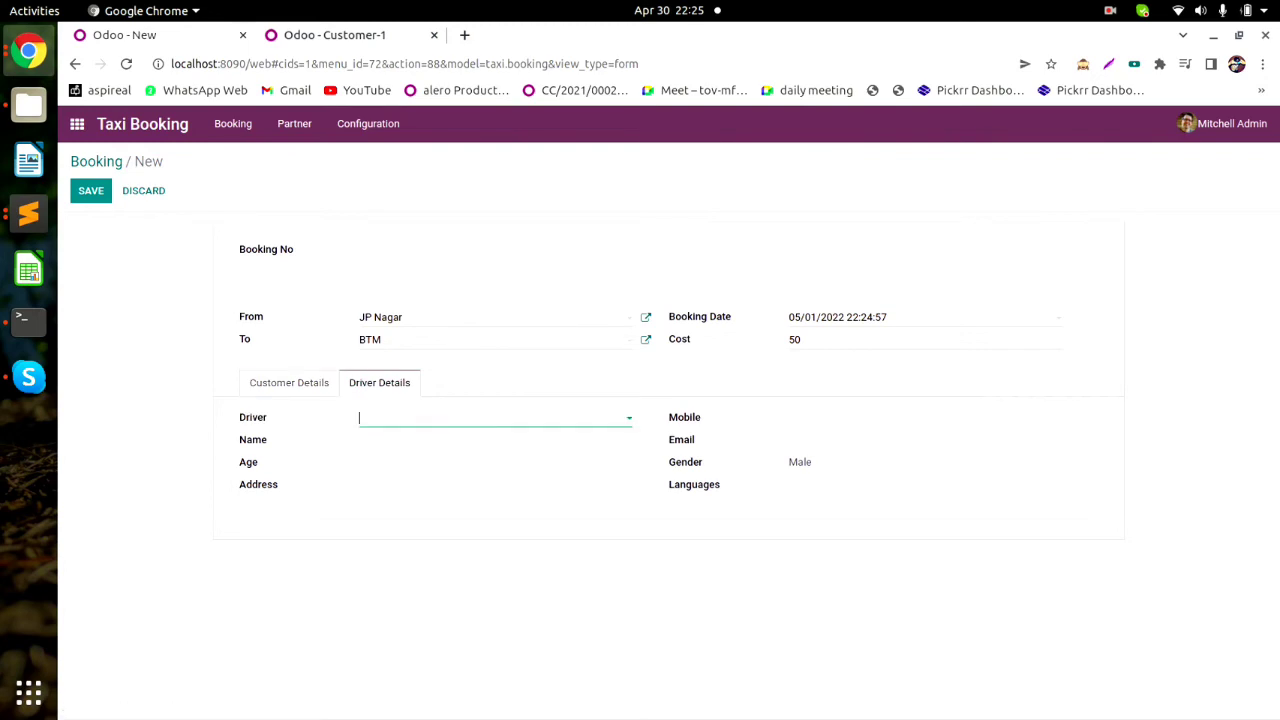
key(Down)
key(Return)
Verify the Driver-2 record in the other tab's Driver list, then save the booking.
click(334, 35)
click(294, 124)
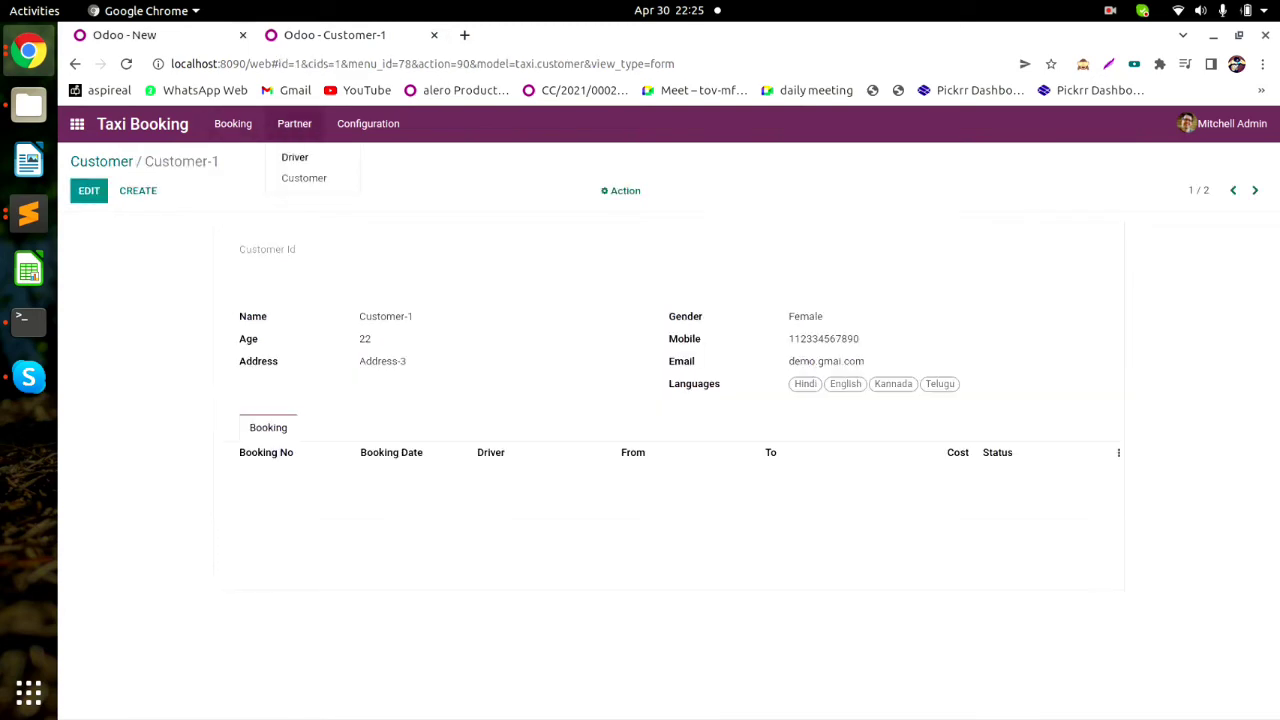
click(294, 157)
click(124, 35)
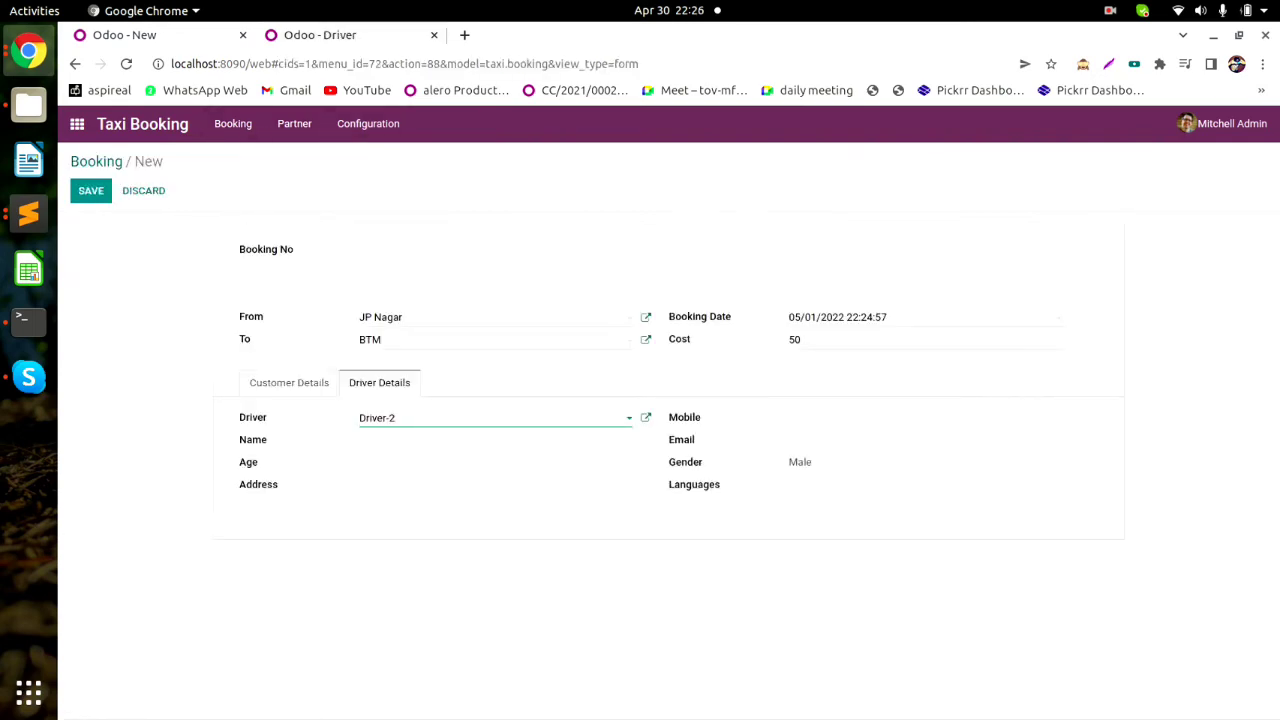
key(ctrl+Tab)
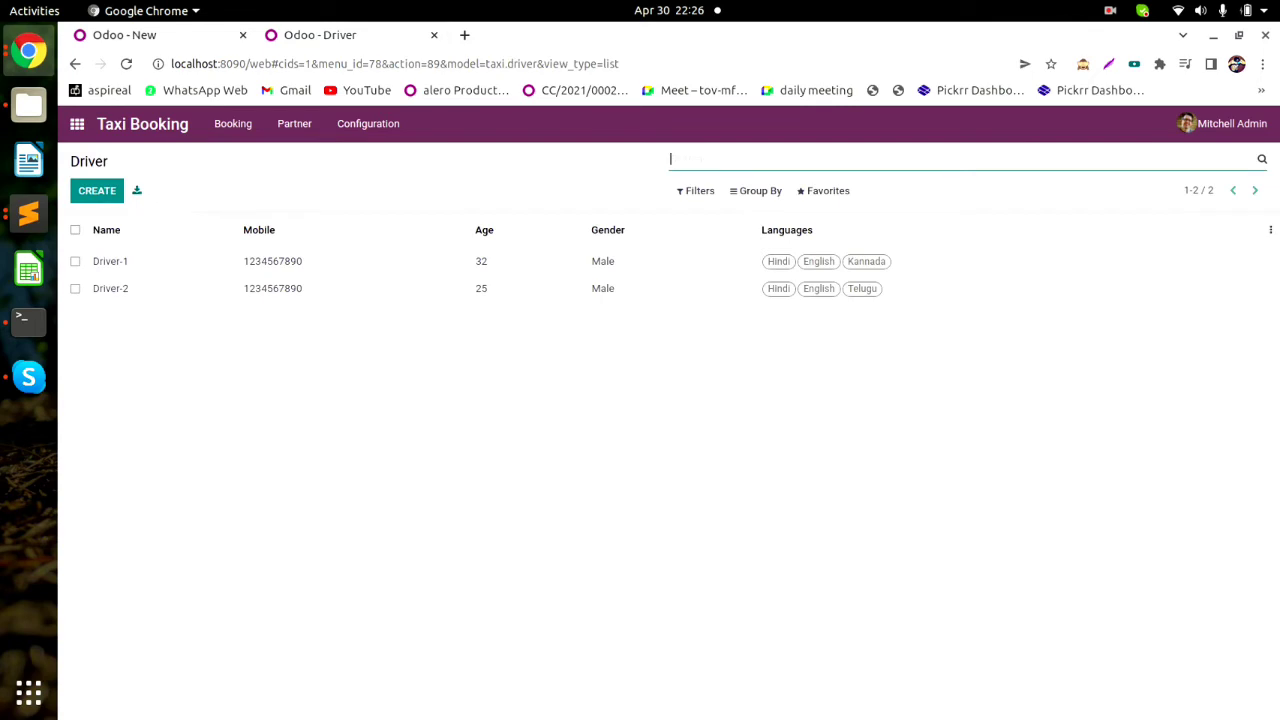
click(282, 288)
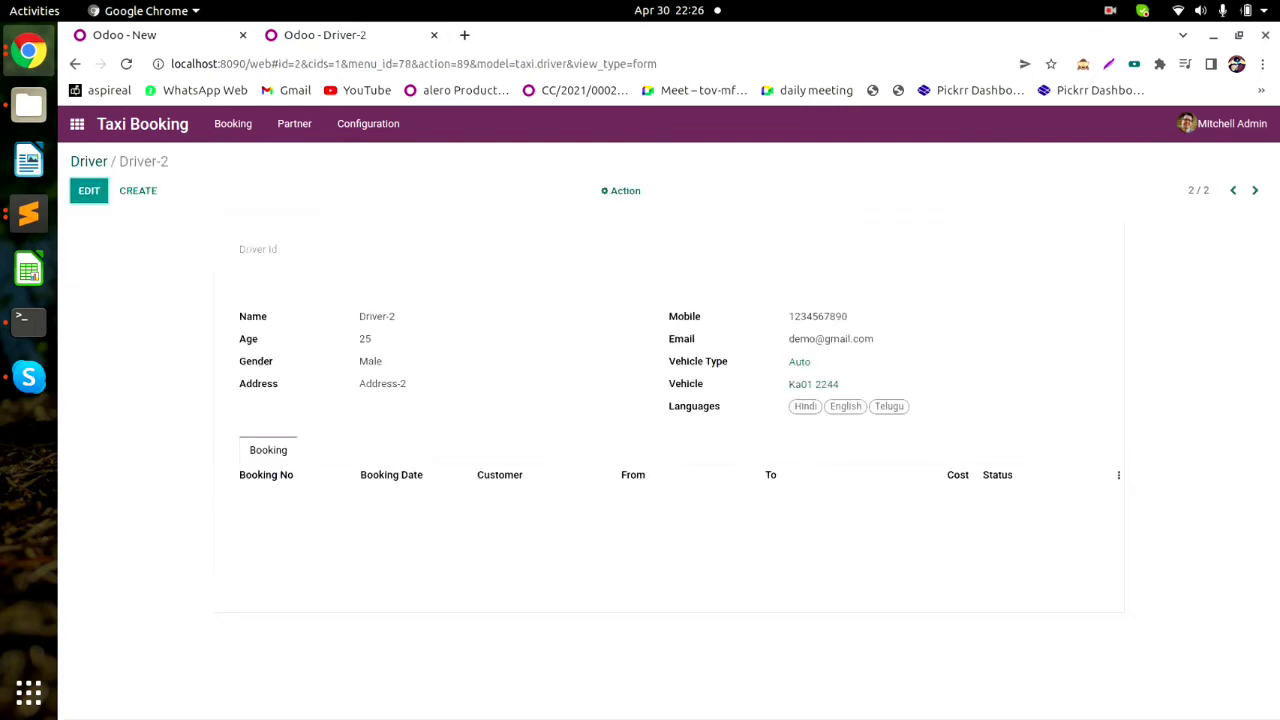
key(ctrl+Tab)
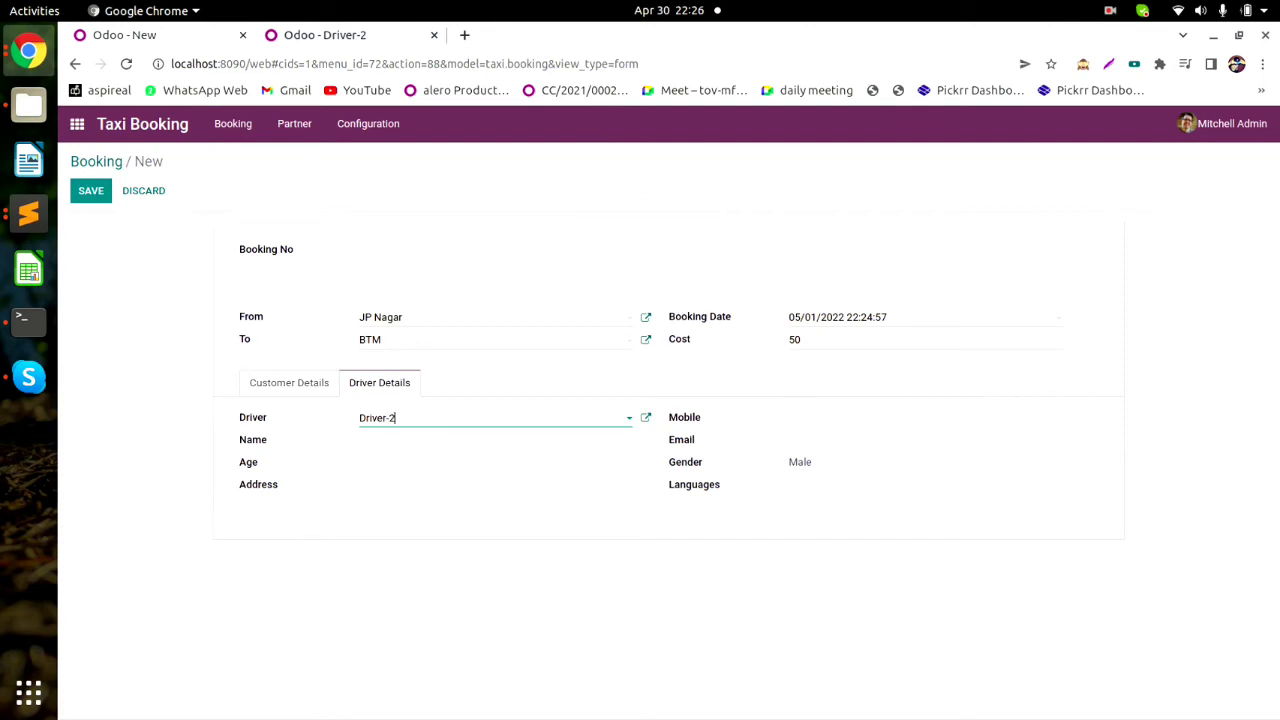
click(90, 190)
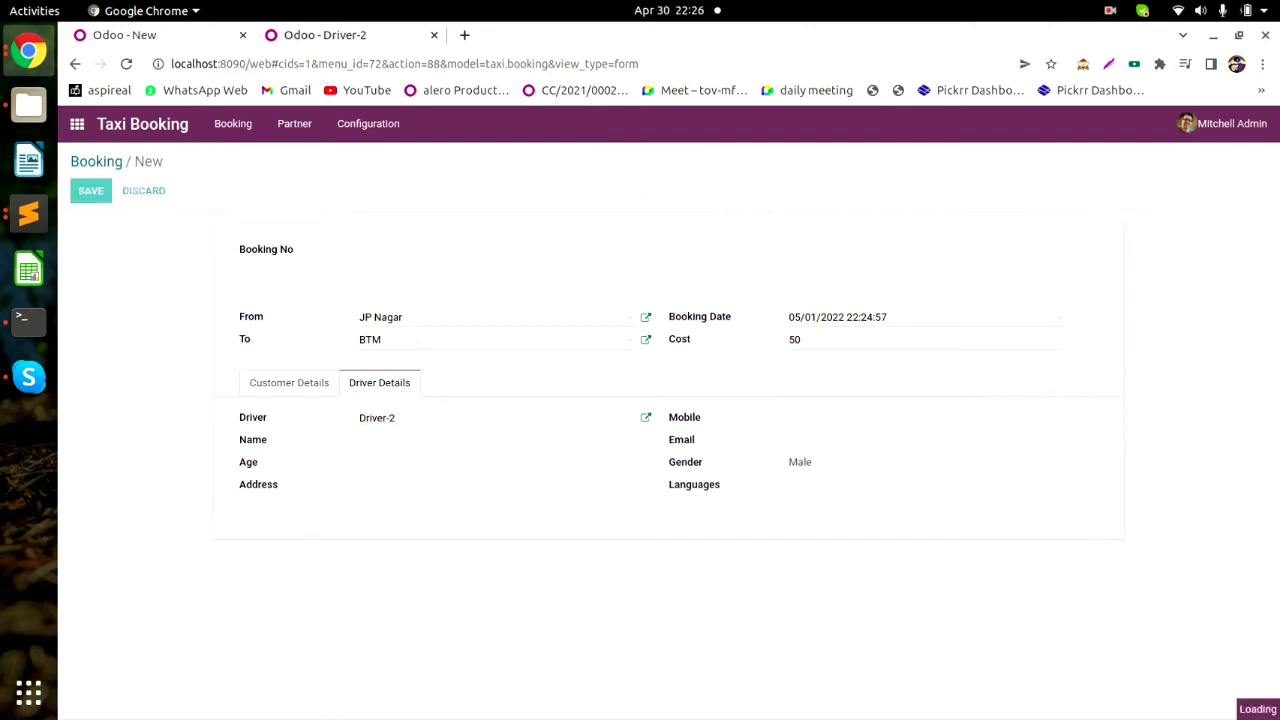
Check the Draft booking for Customer-1 and Driver-2 in the list, then switch to Sublime Text.
click(96, 161)
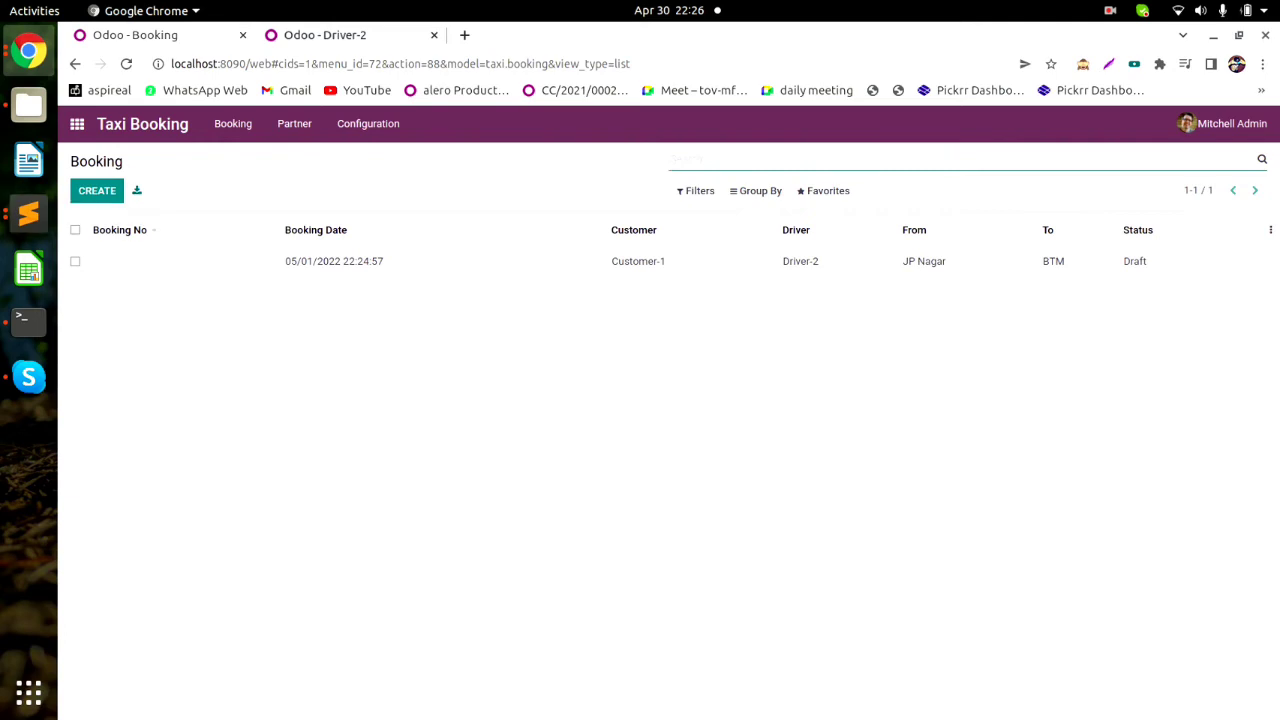
click(204, 261)
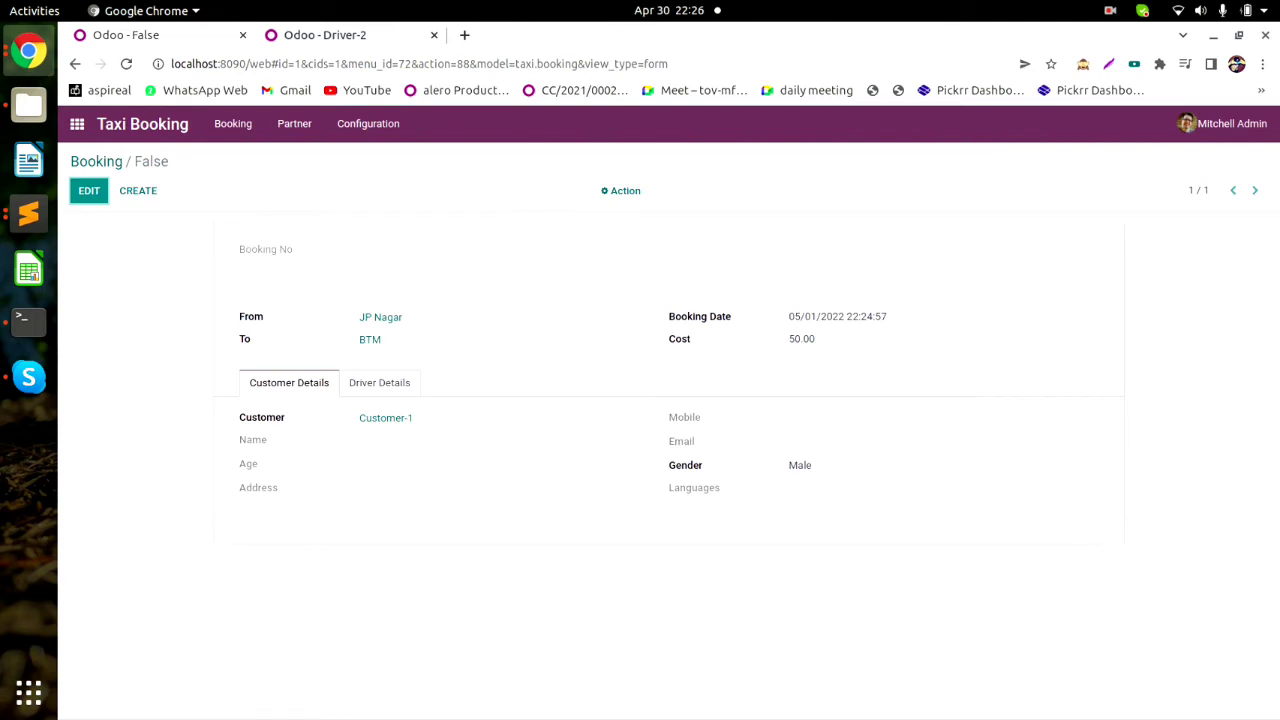
click(28, 213)
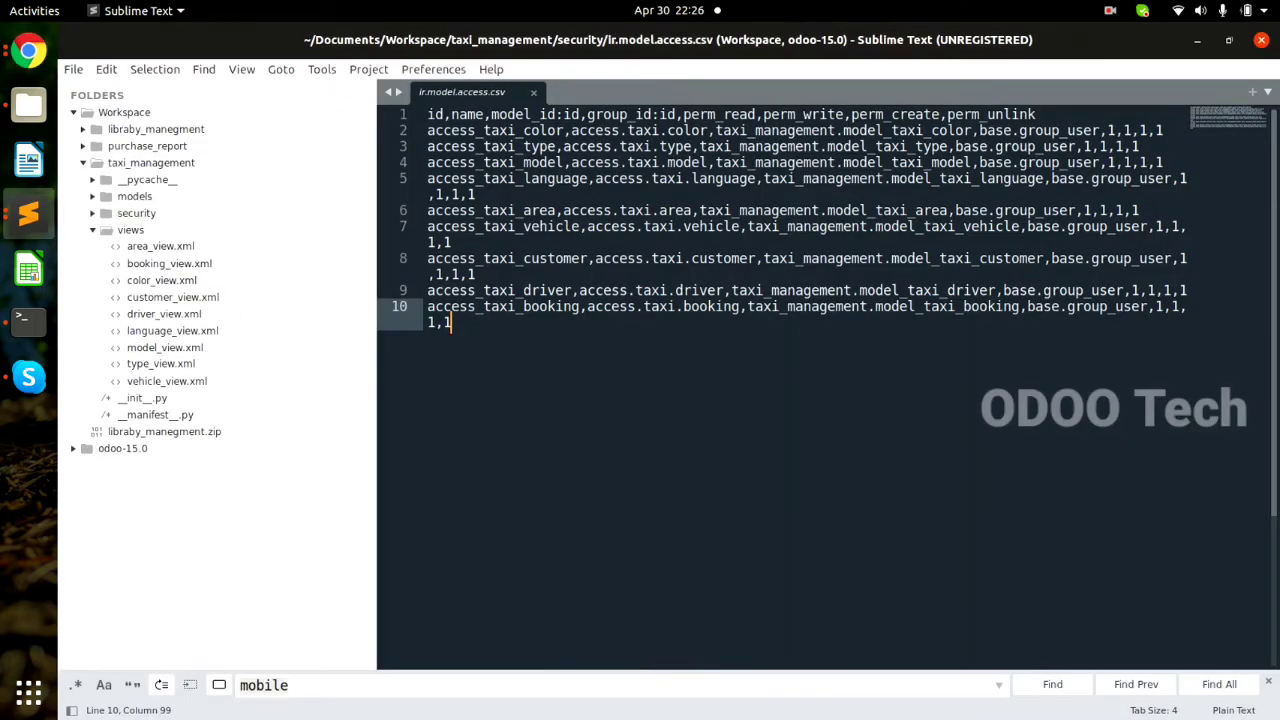
In booking_view.xml, add an empty <header></header> block right below the form tag.
click(169, 264)
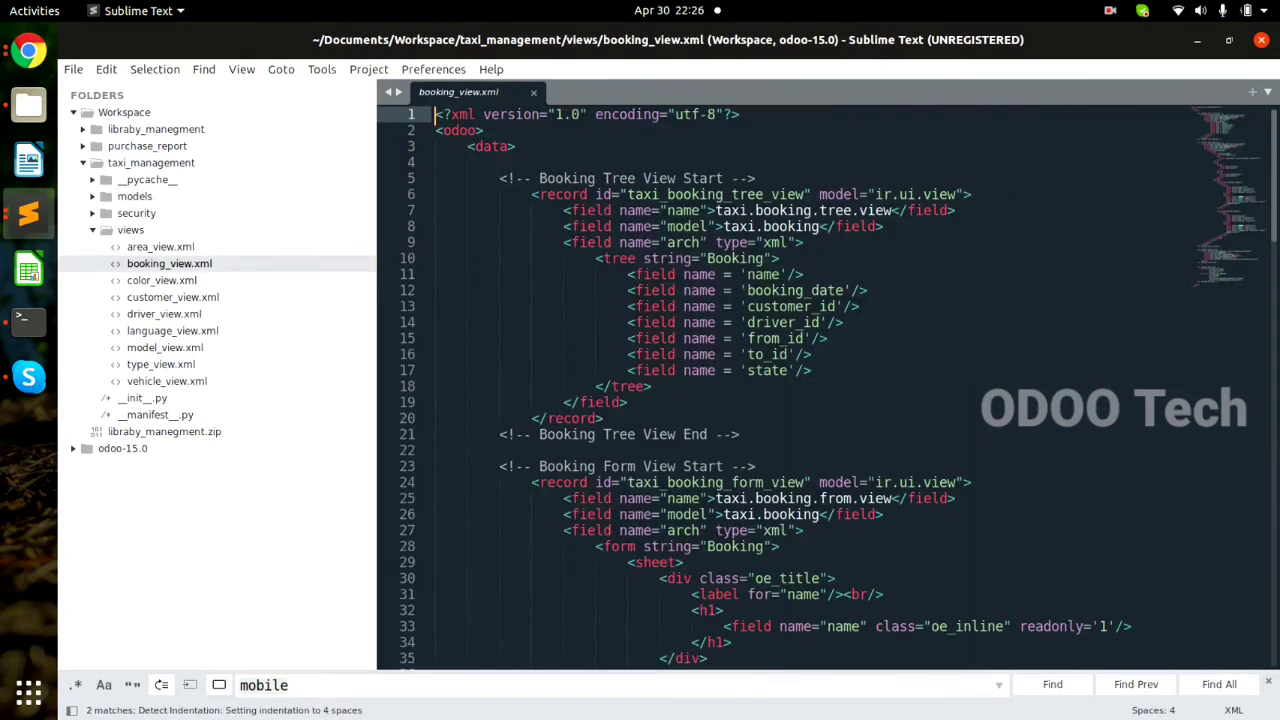
click(686, 562)
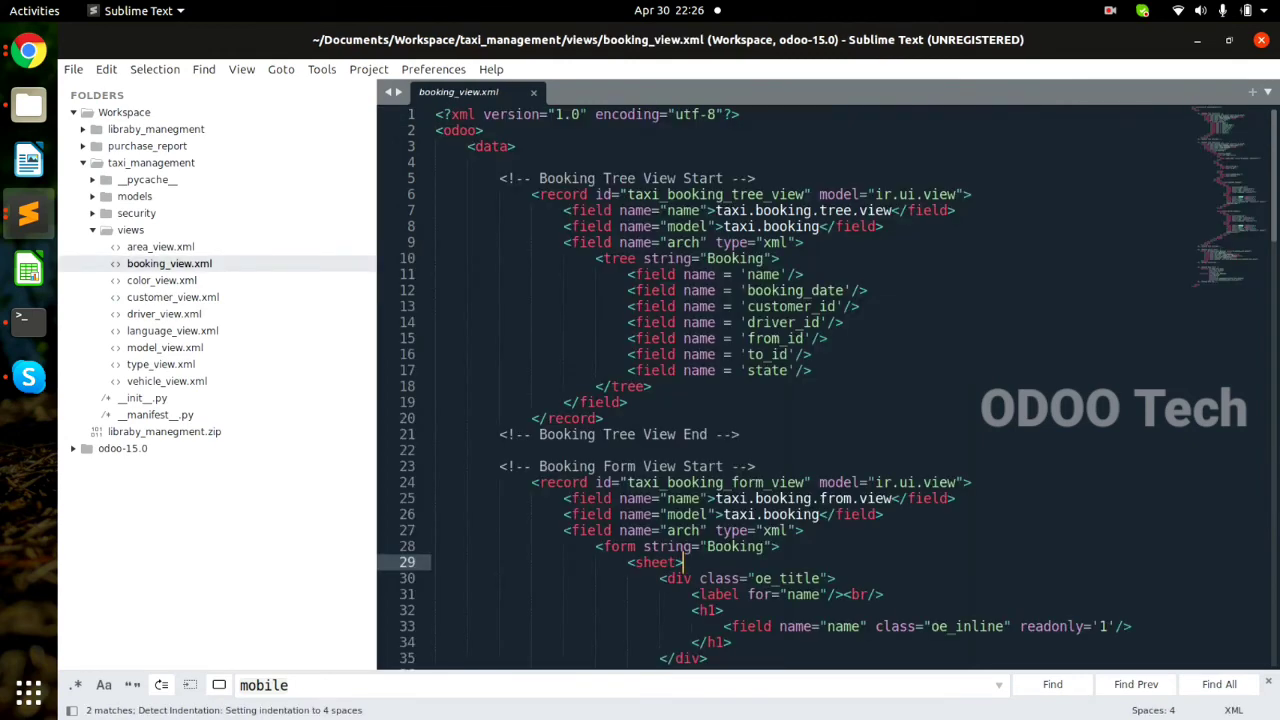
key(Up)
key(End)
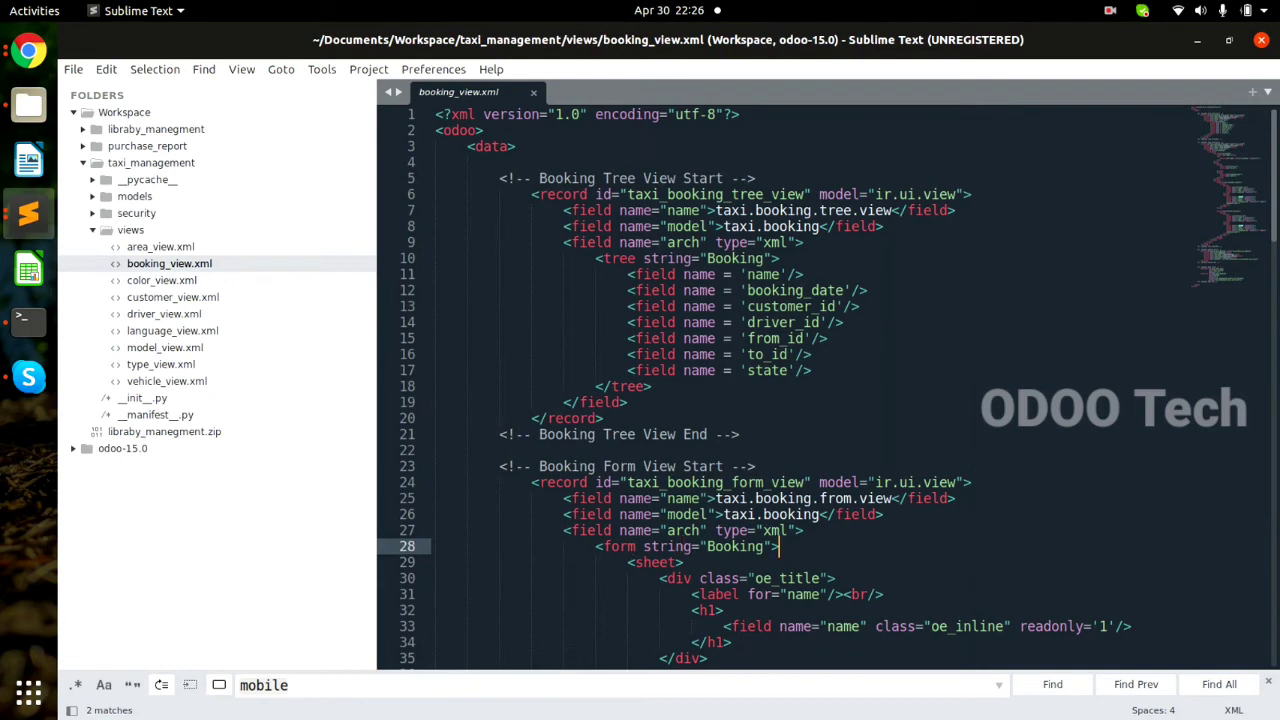
key(Return)
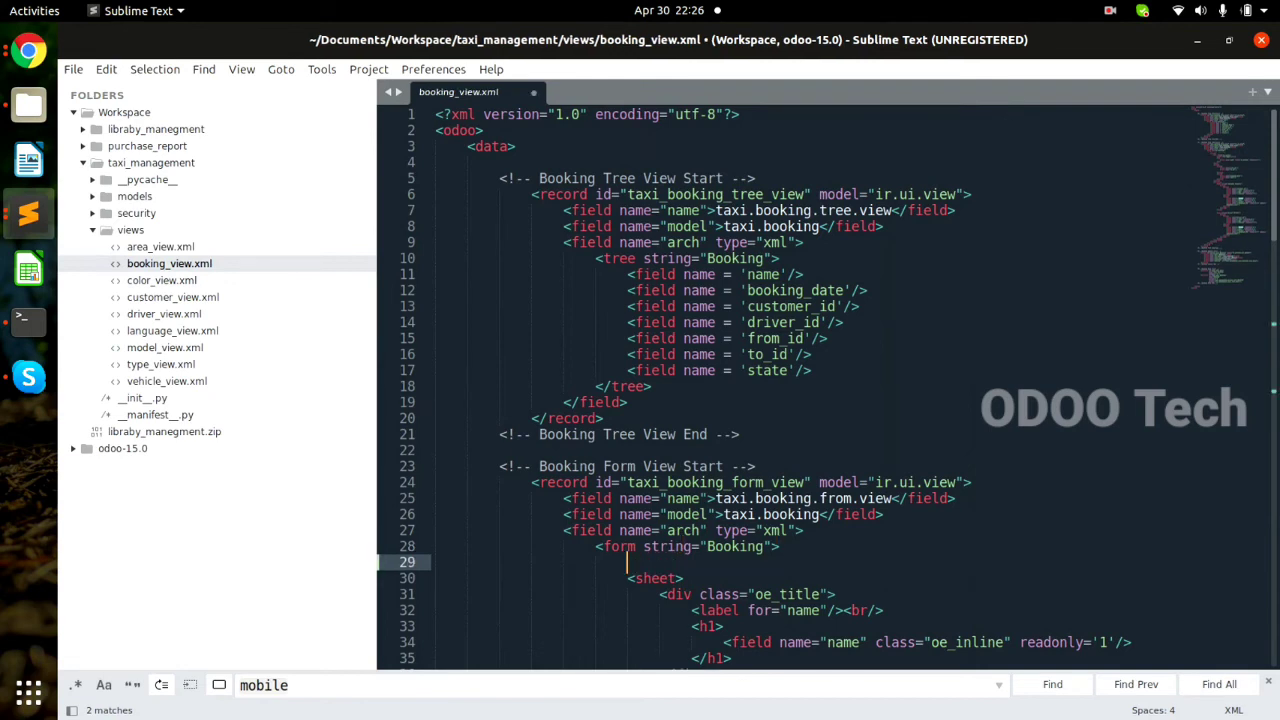
text(<)
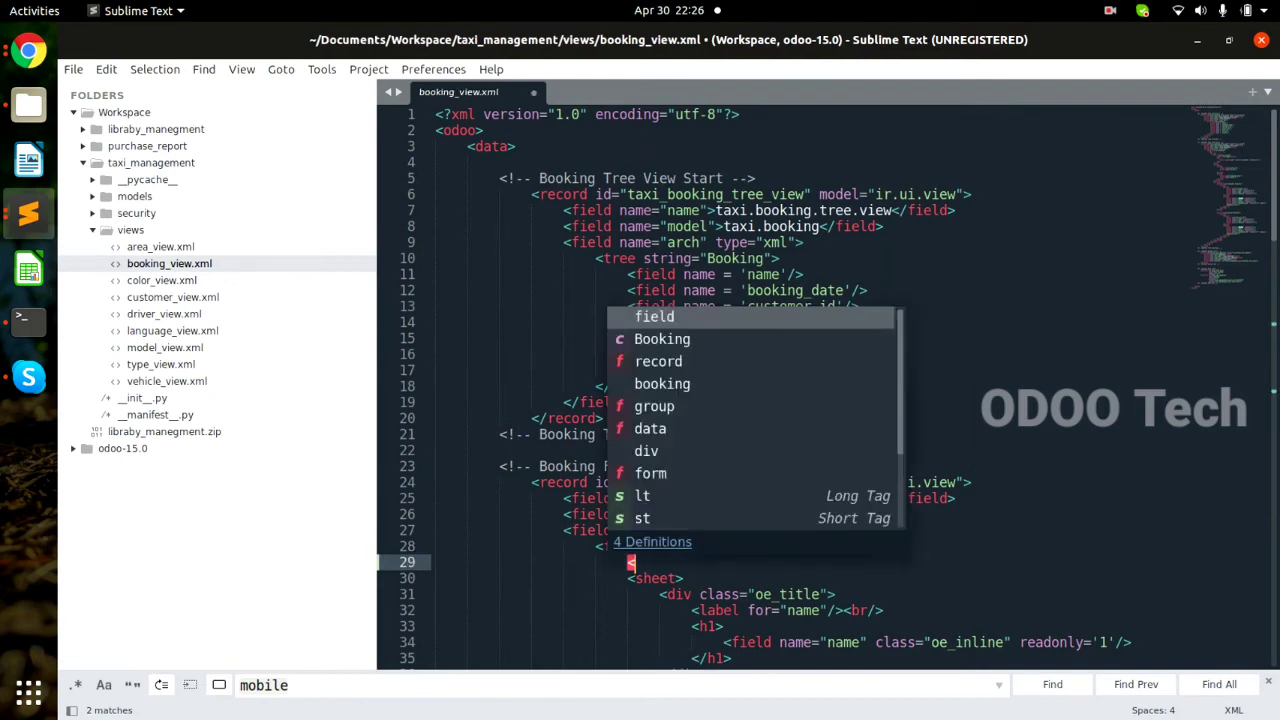
text(header)
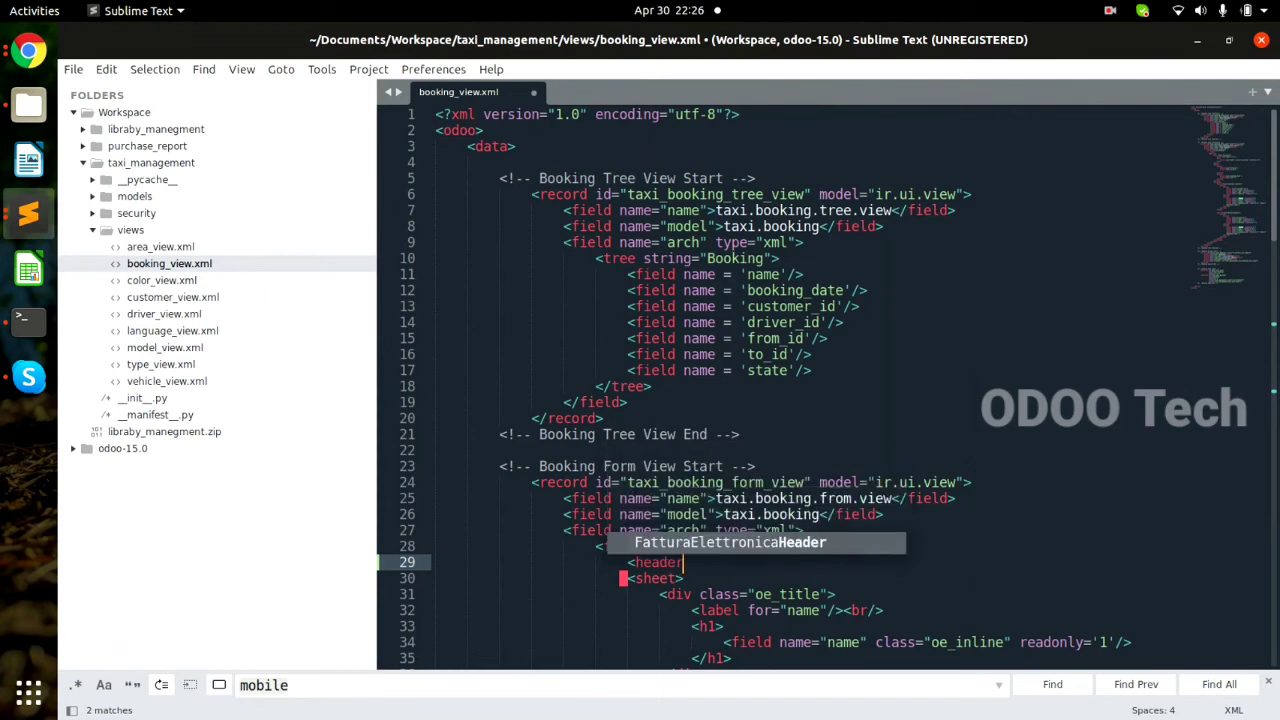
text(>)
key(Return)
text(</)
key(Up)
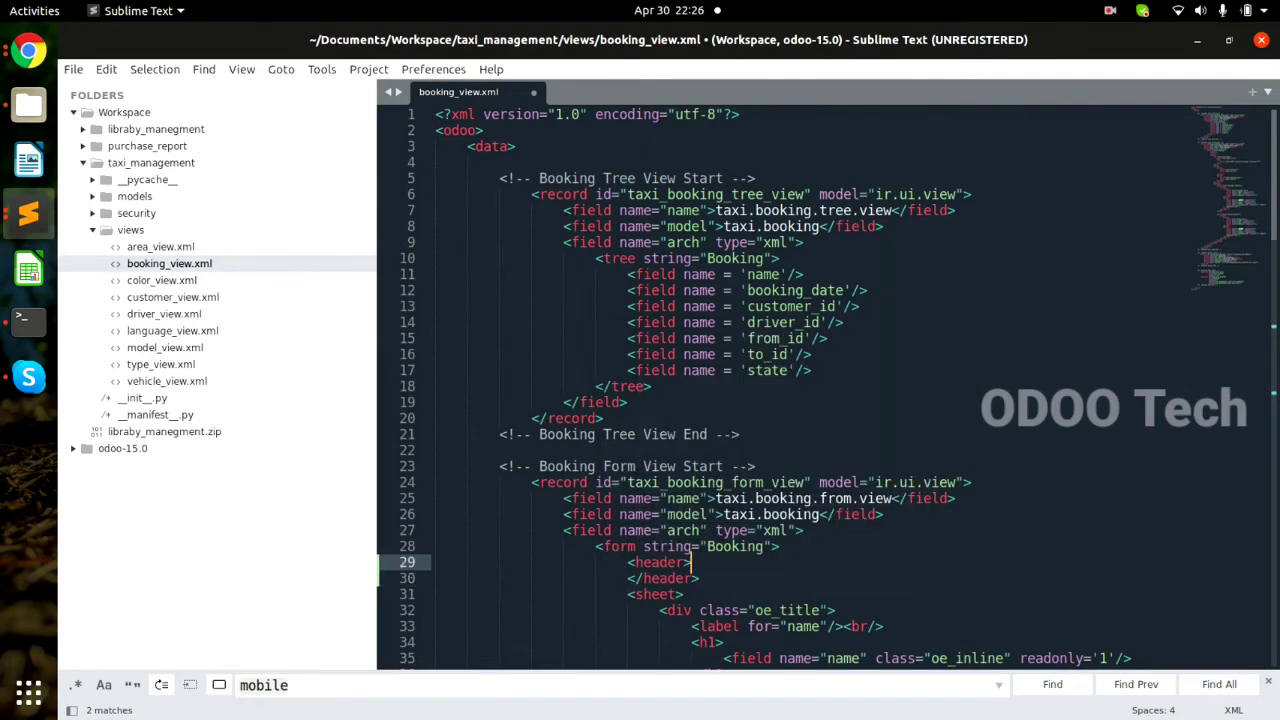
key(Return)
Inside the header, start writing <field name='state' widget='stat… using autocomplete for widget.
text(<)
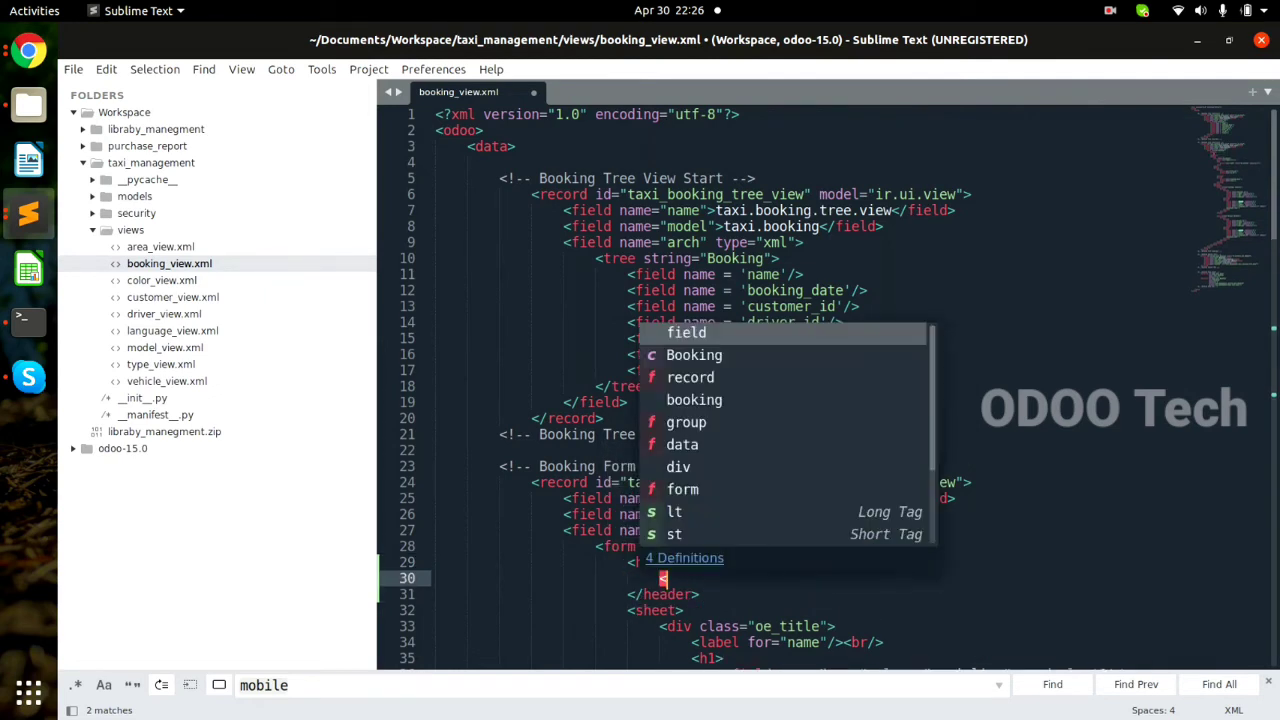
text(field name)
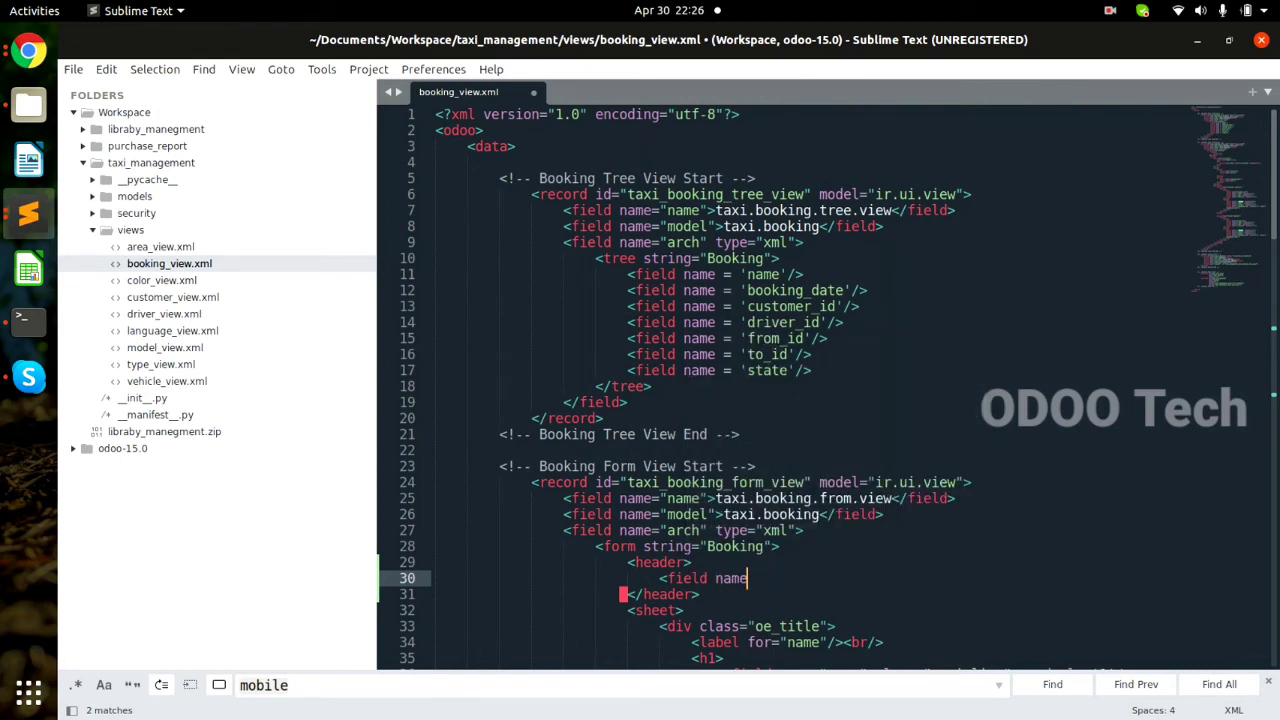
text(='stat)
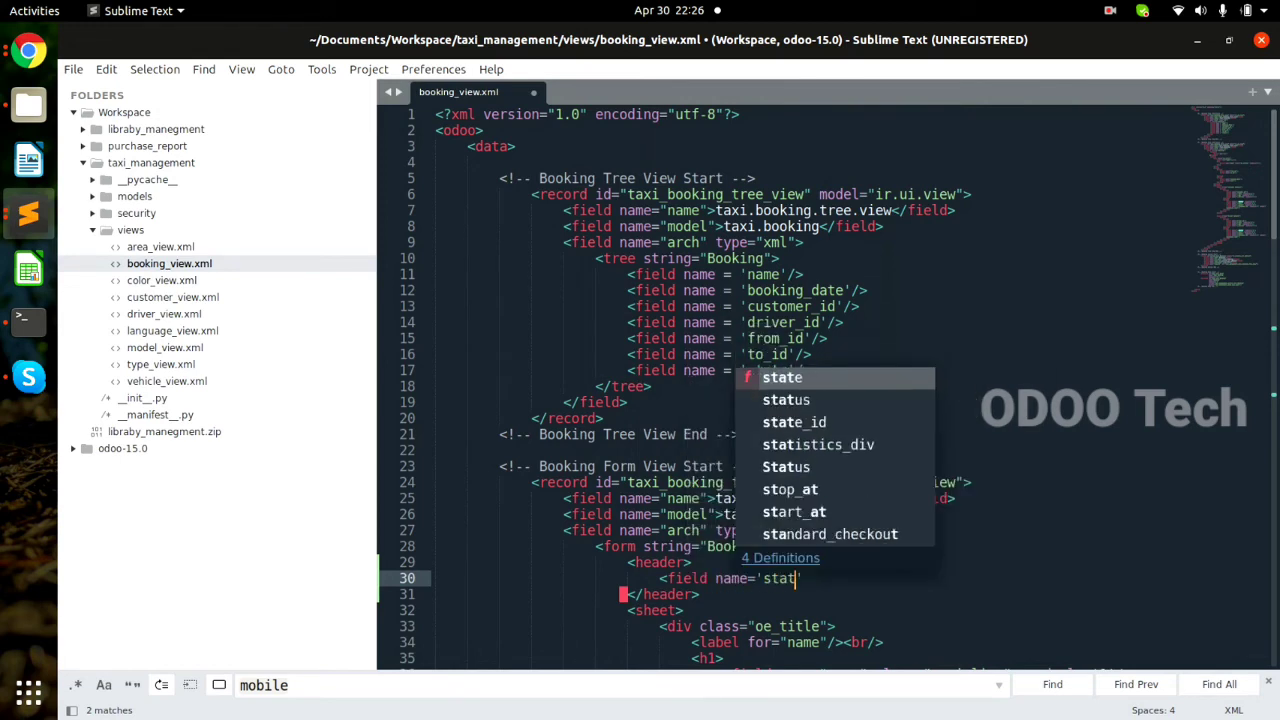
text(e' )
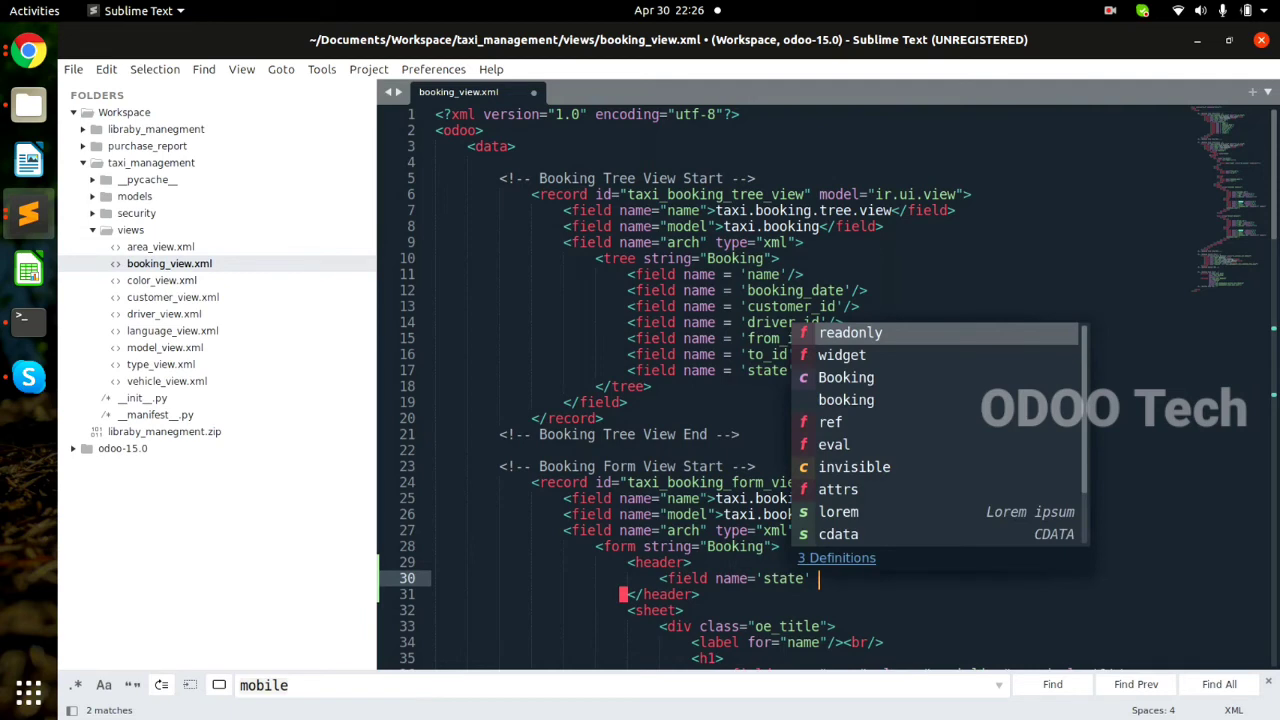
text(wd)
key(Return)
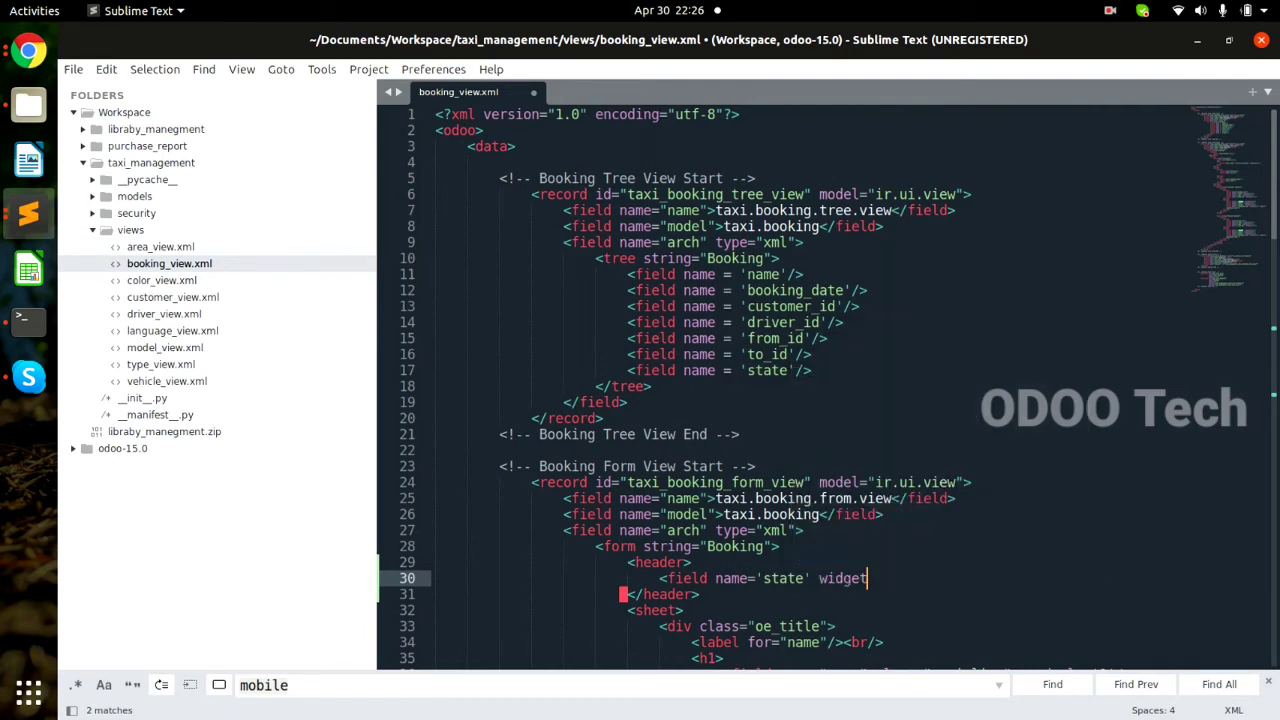
text(='sta)
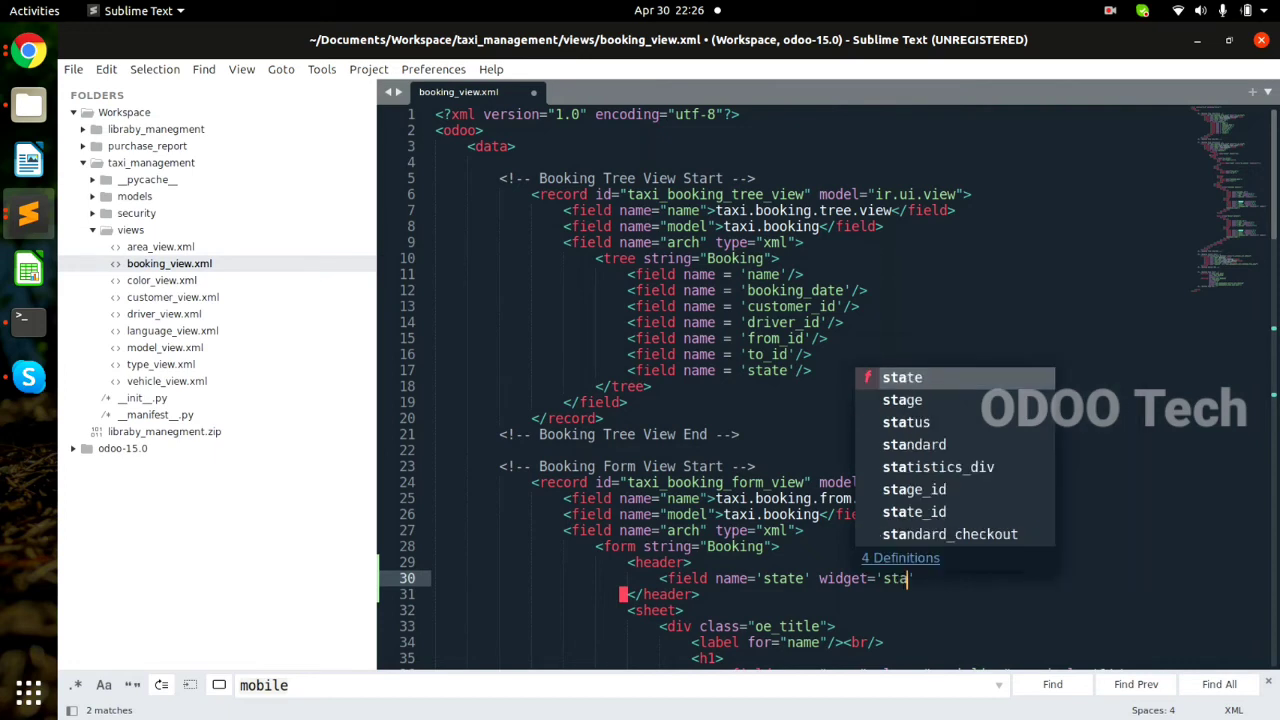
text(t)
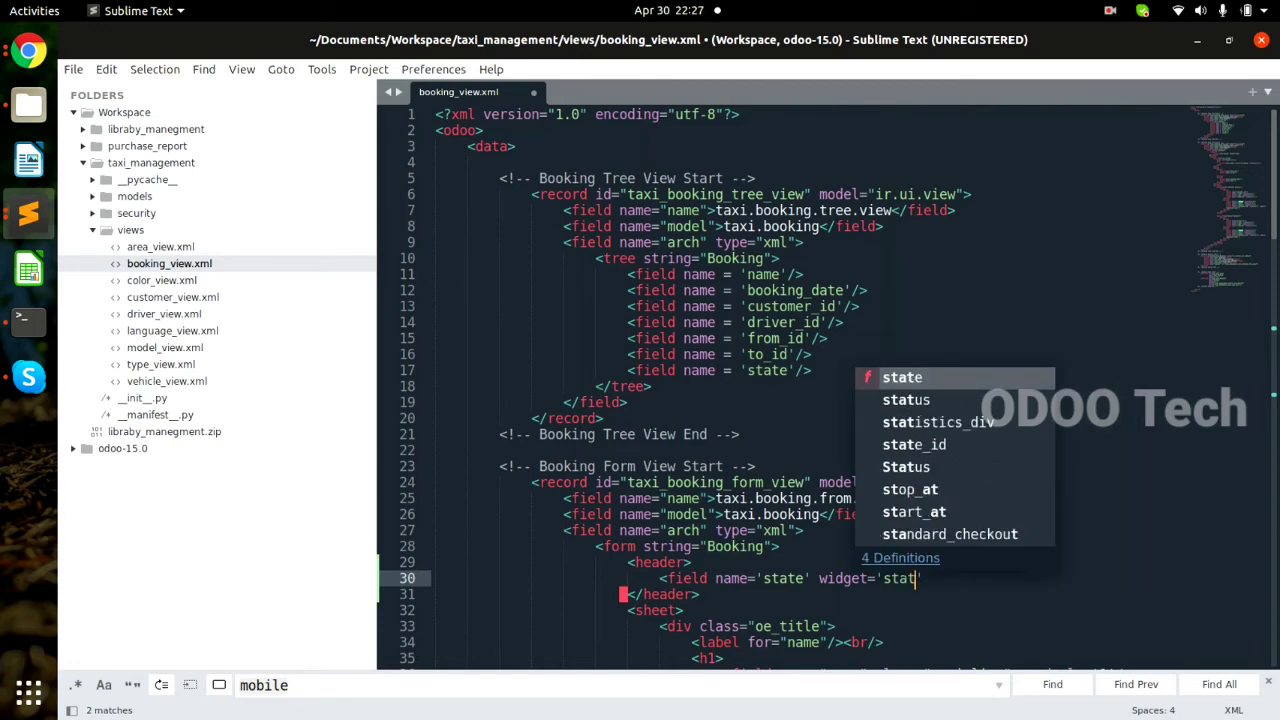
Browse to odoo-15.0/addons/account/views and open account_journal_views.xml.
click(122, 448)
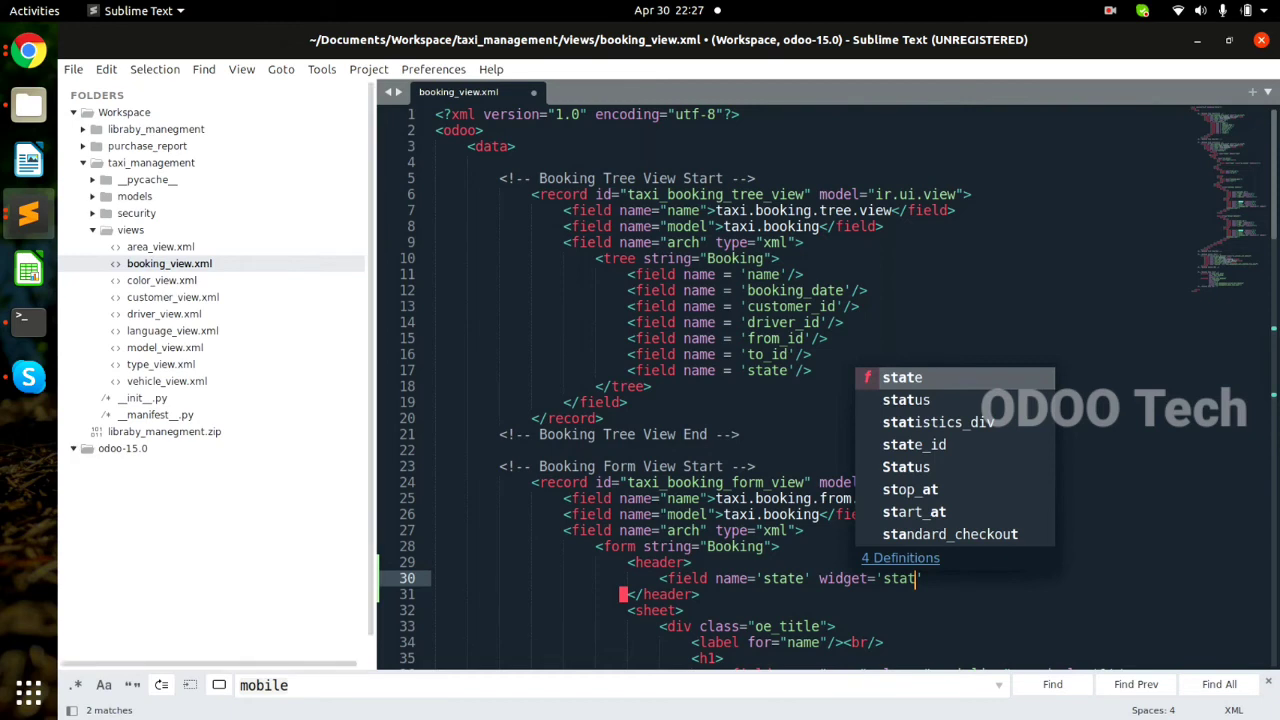
click(125, 499)
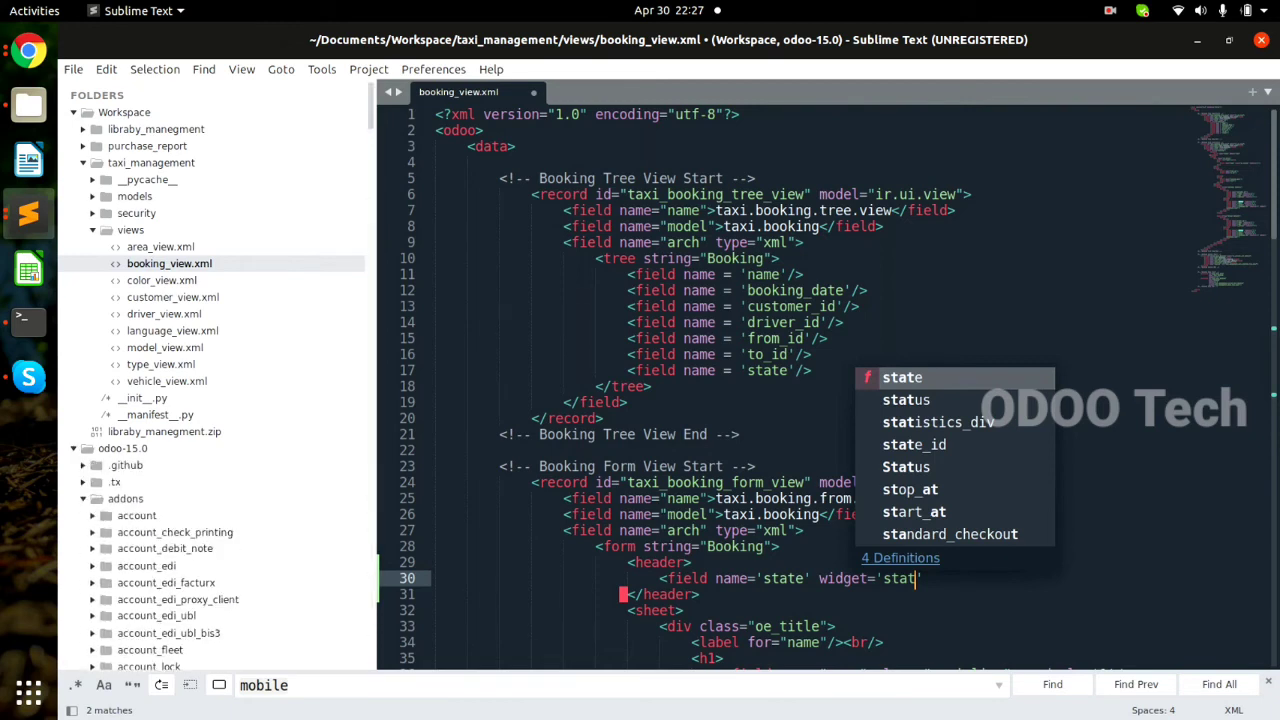
click(137, 516)
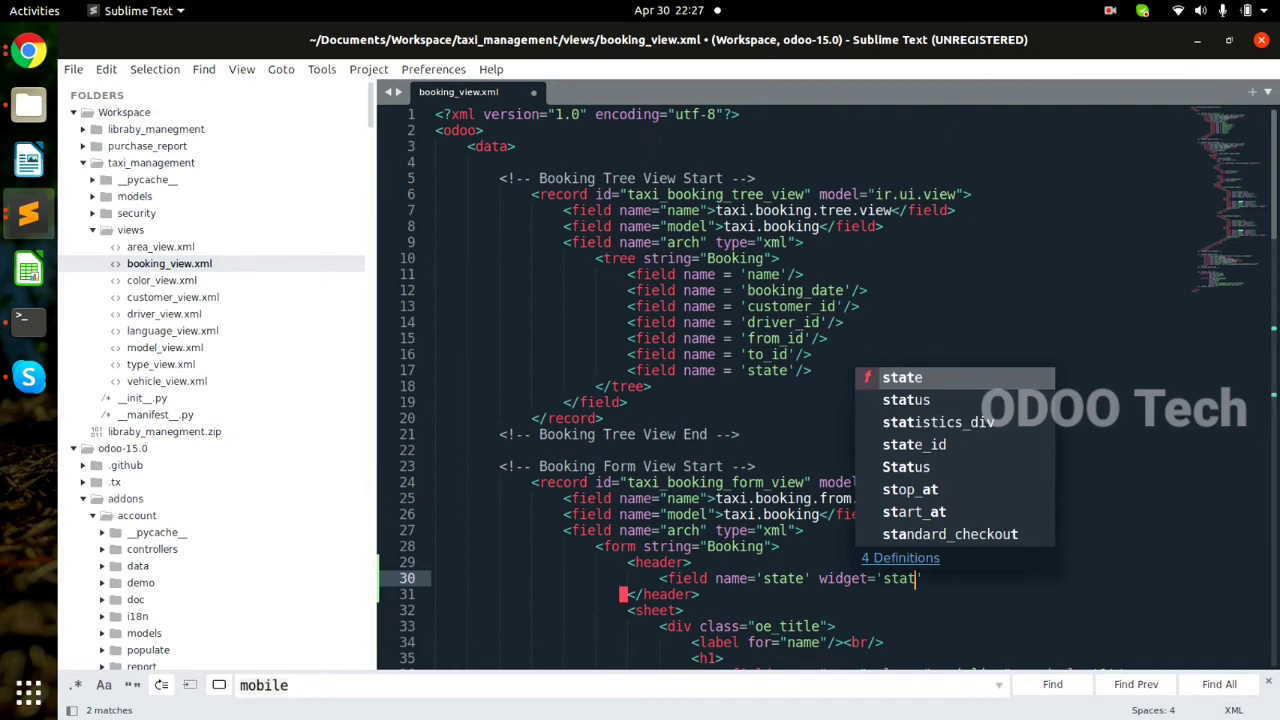
scroll(210, 380, down, 10)
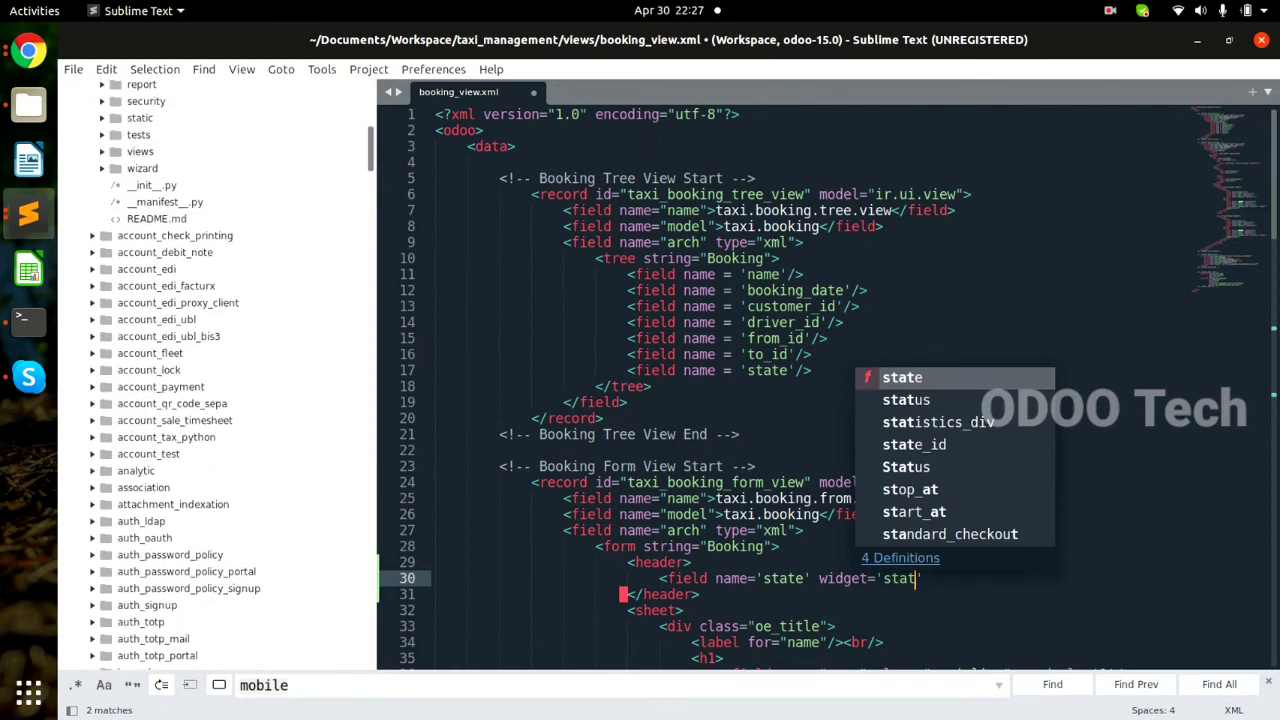
click(140, 152)
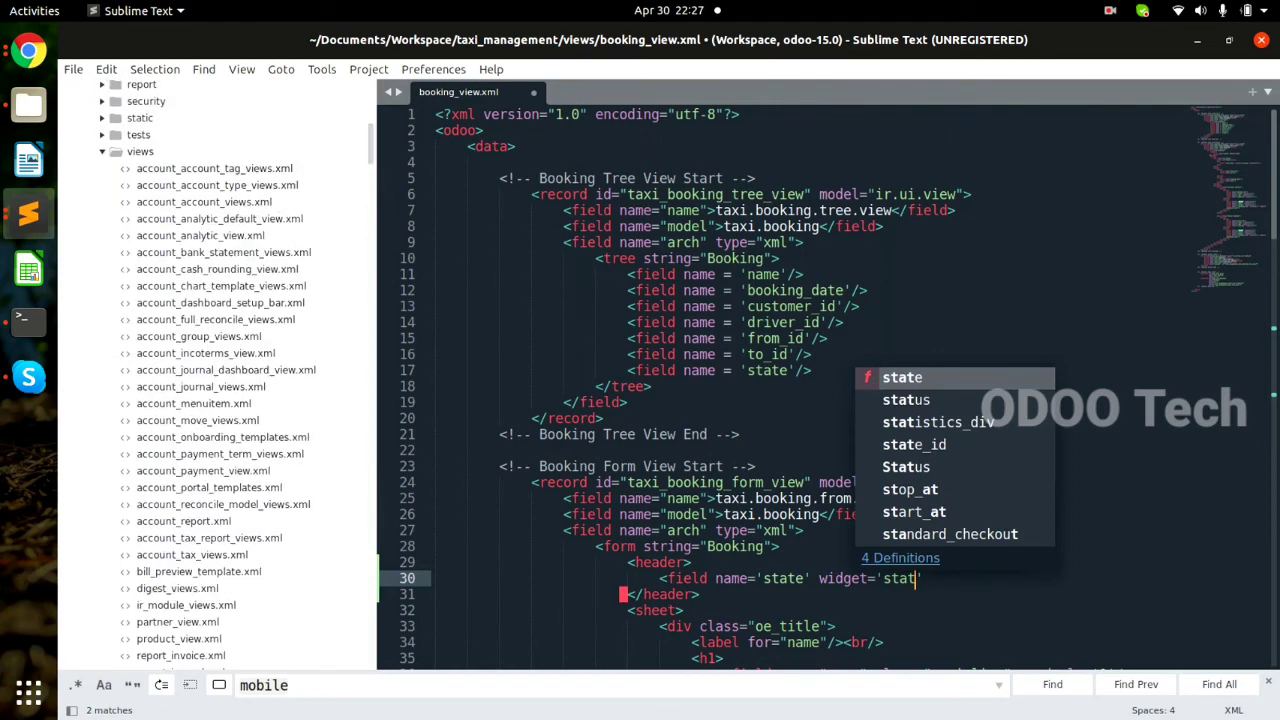
click(214, 169)
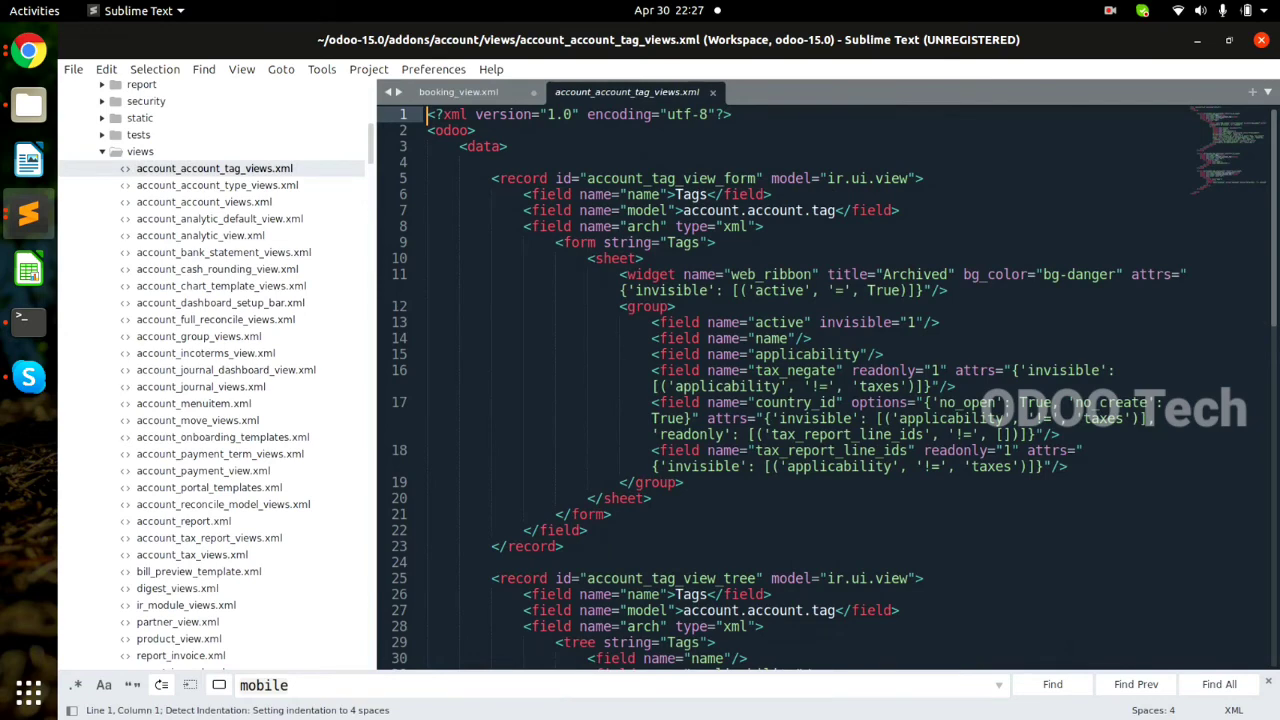
click(201, 387)
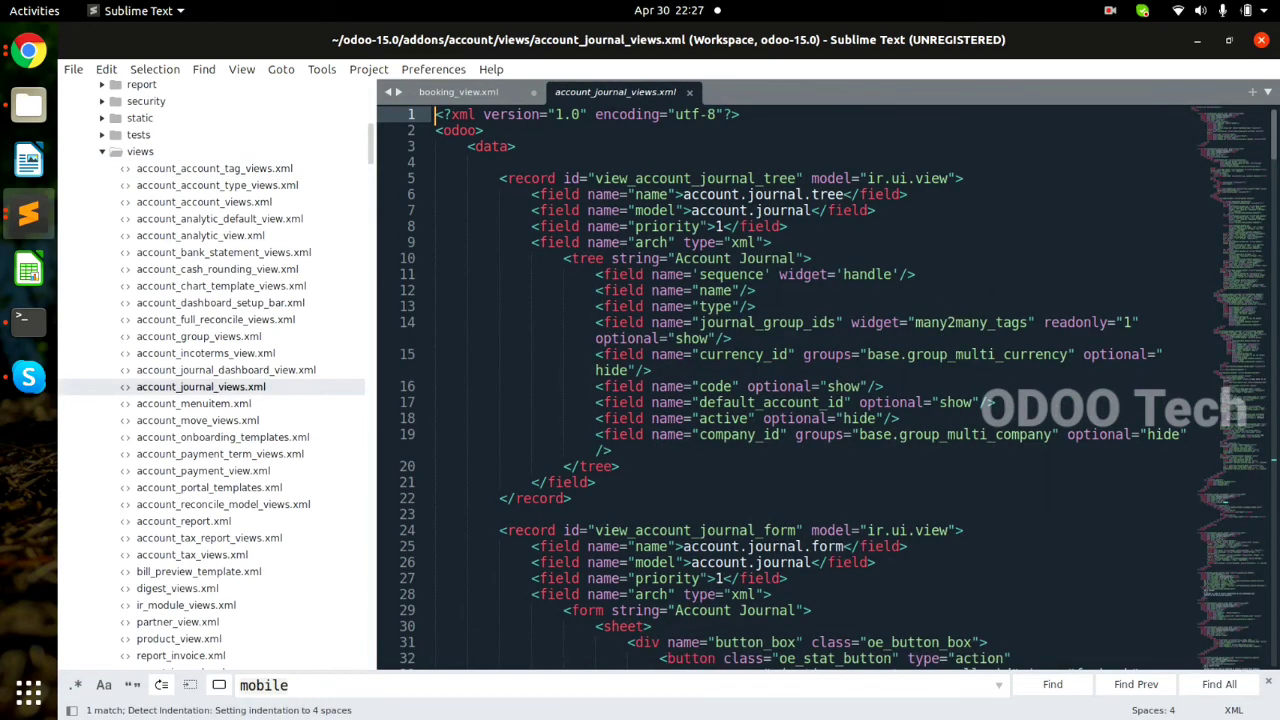
Read through the journal form view code, including its oe_title section.
click(763, 610)
key(Down)
key(Down)
key(Down)
key(Down)
key(Down)
key(Down)
key(Down)
key(Down)
key(Down)
key(Down)
key(Down)
key(Down)
key(Down)
key(Down)
key(Down)
key(Down)
key(Down)
key(Down)
key(Down)
key(Down)
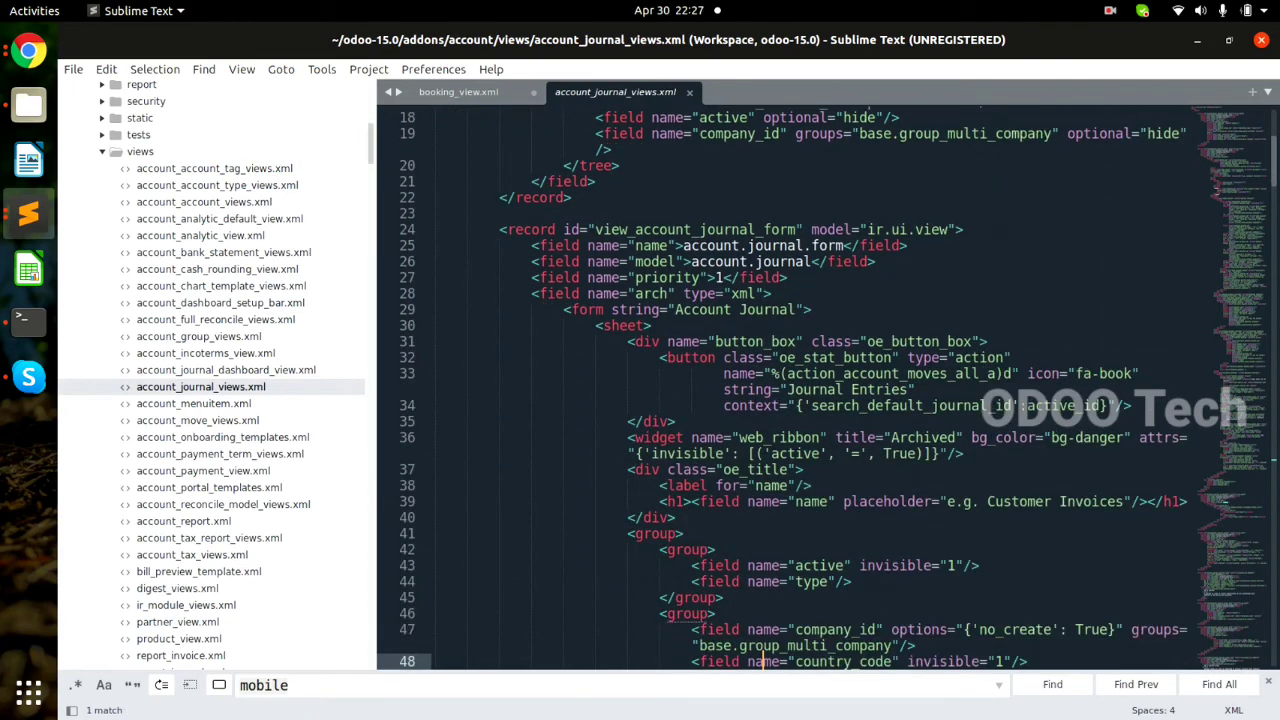
click(707, 469)
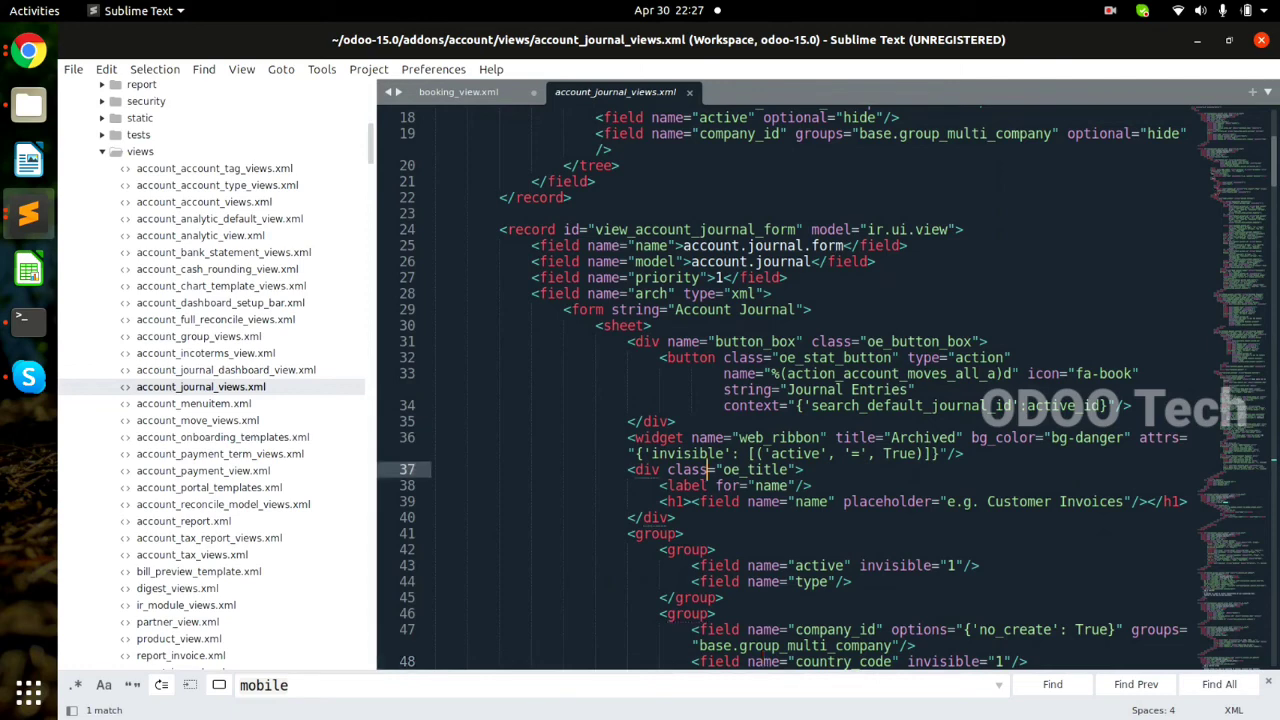
key(Down)
key(Down)
key(Down)
key(Down)
key(Down)
key(Down)
key(Down)
key(Down)
key(Down)
key(Down)
key(Down)
key(Down)
key(Down)
key(Down)
key(Down)
key(Down)
key(Down)
key(Down)
key(Down)
key(Down)
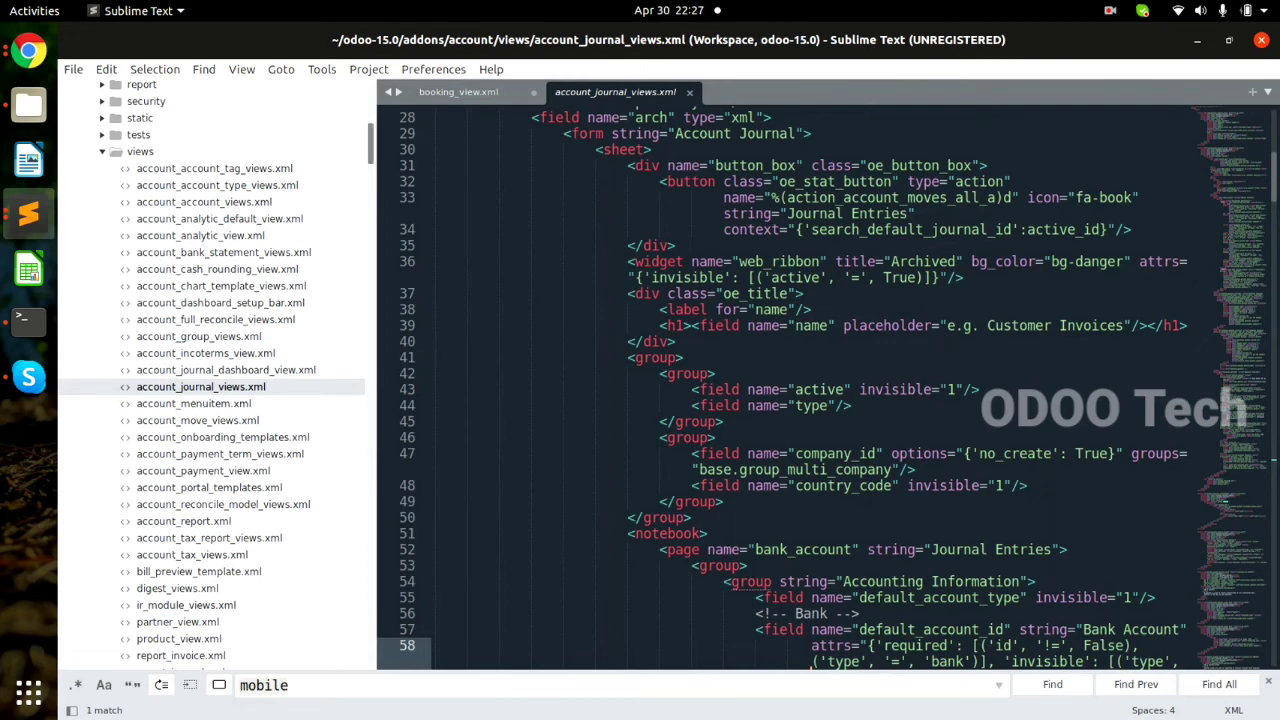
scroll(211, 375, down, 3)
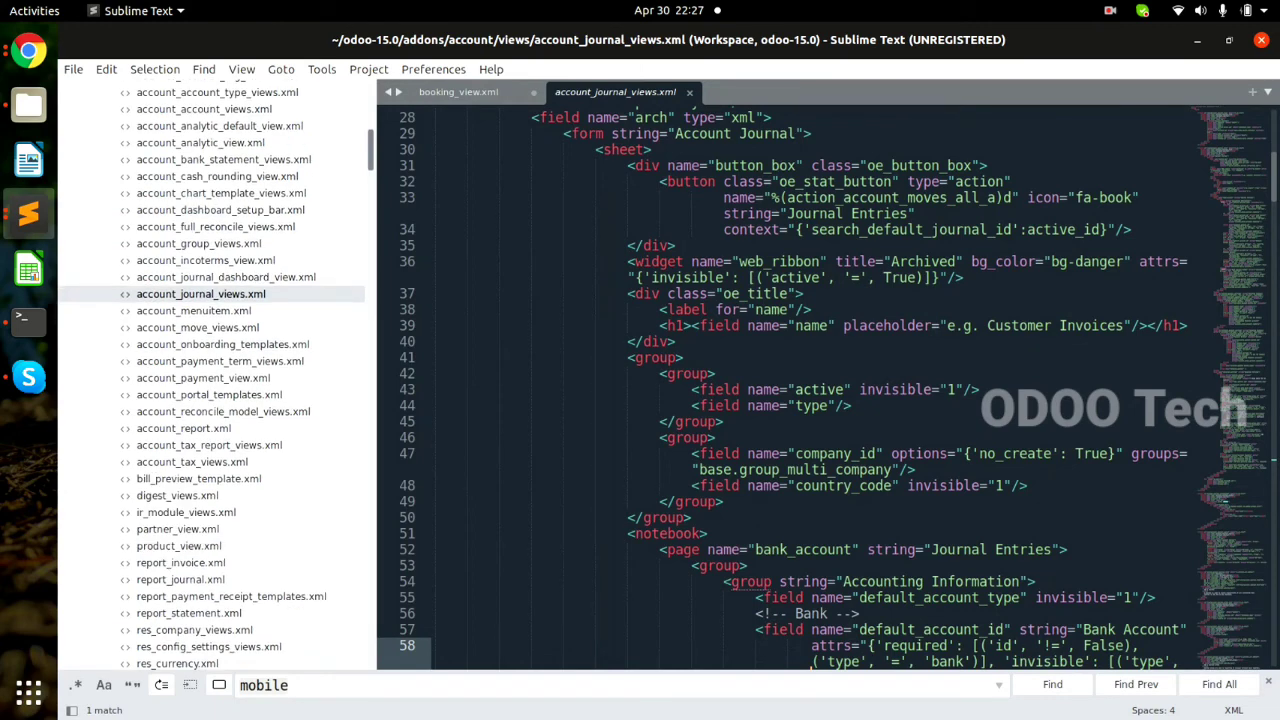
scroll(211, 375, down, 4)
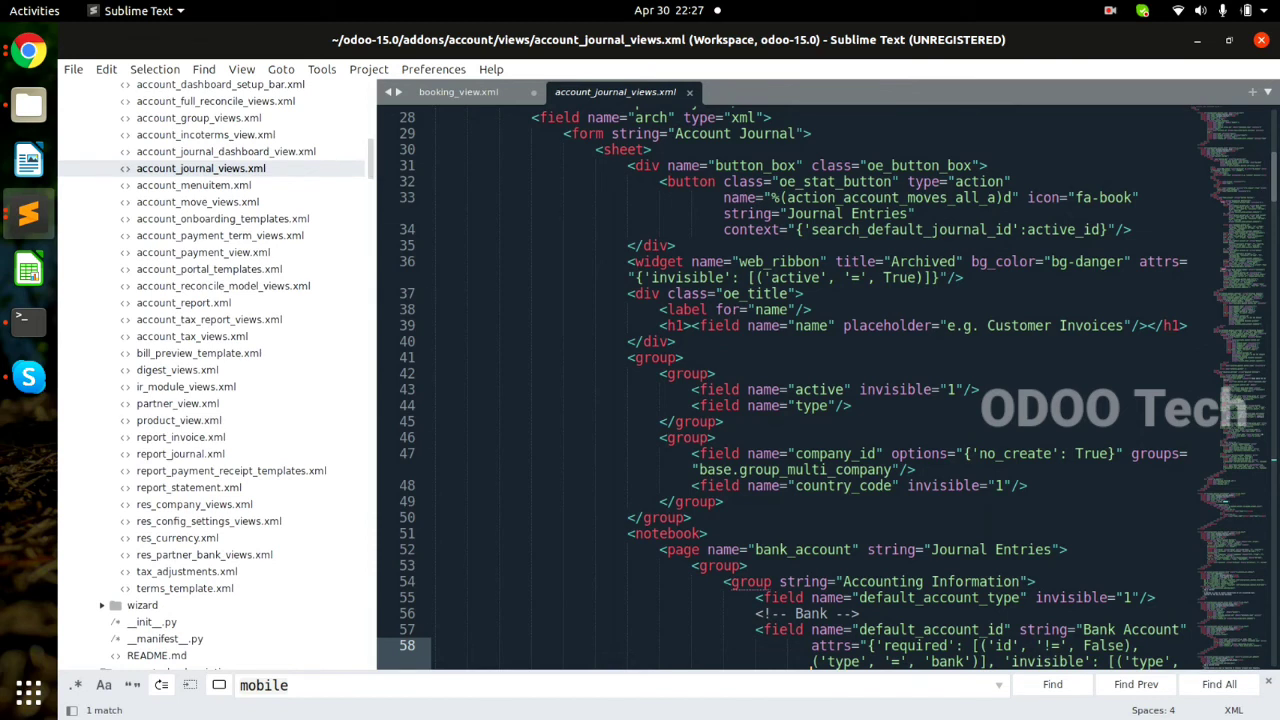
scroll(211, 375, up, 6)
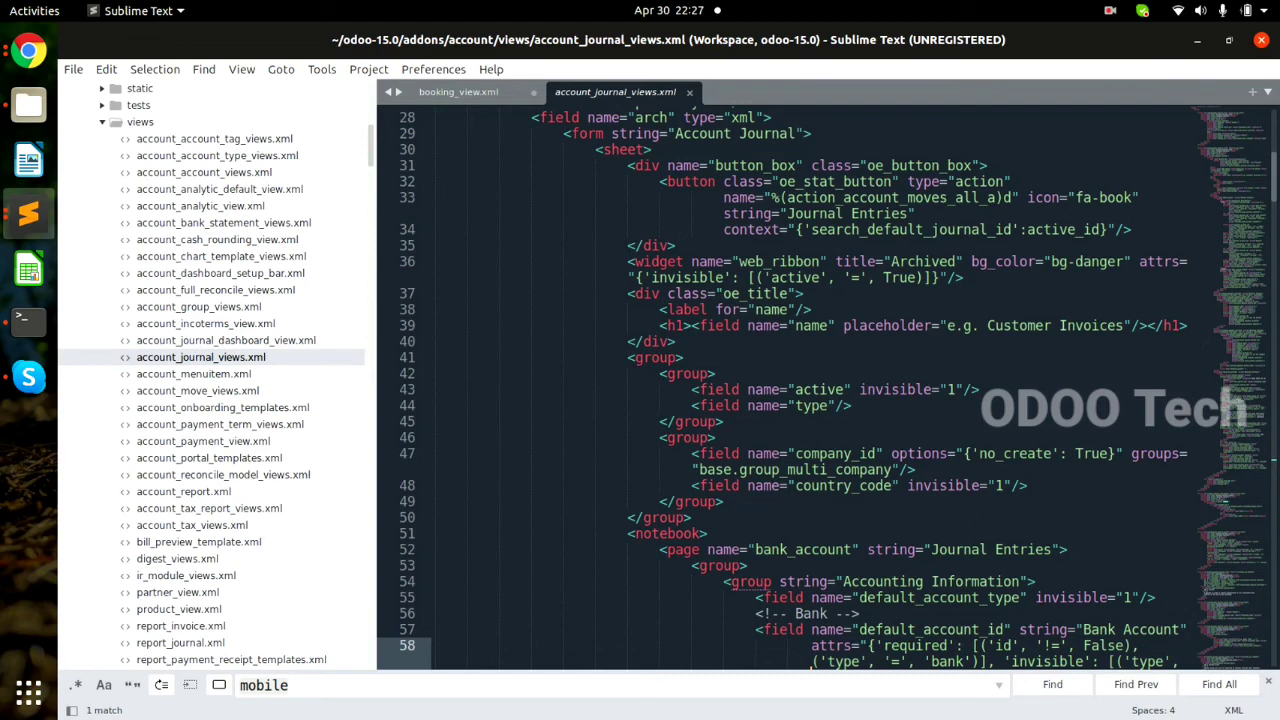
Collapse the account views folder and expand purchase > views in the sidebar.
click(140, 122)
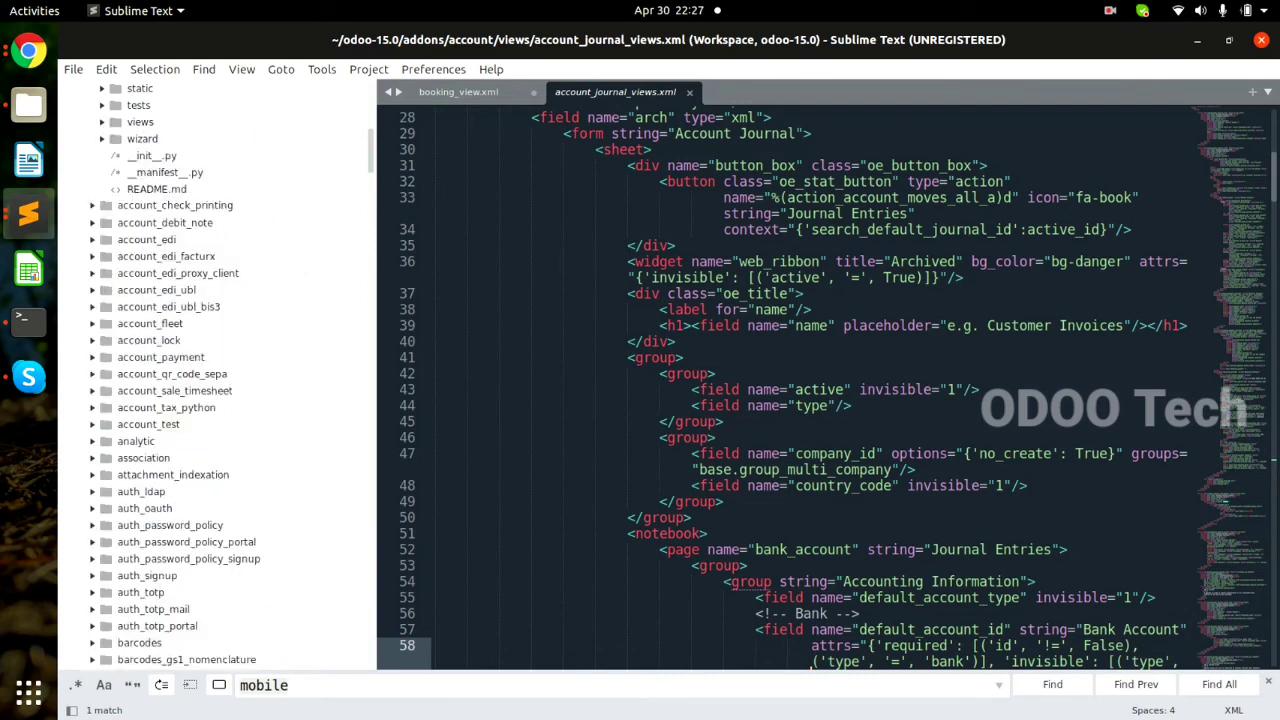
scroll(215, 375, down, 20)
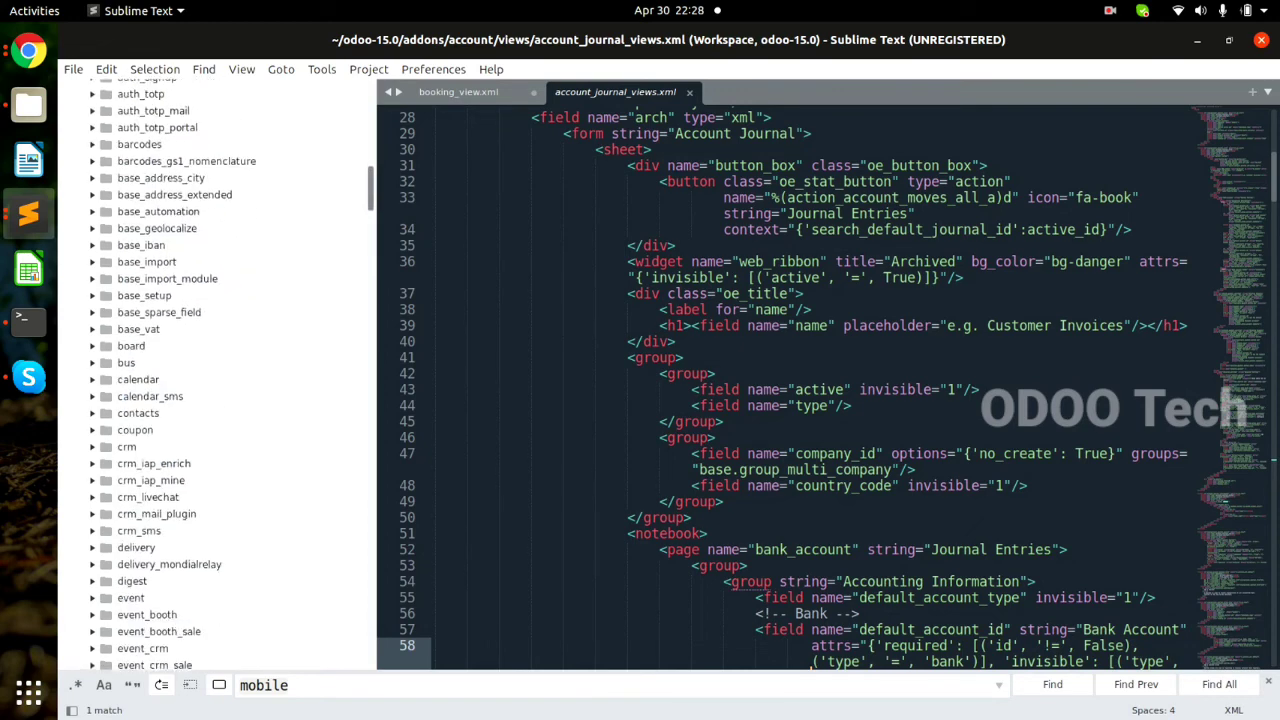
scroll(215, 375, down, 20)
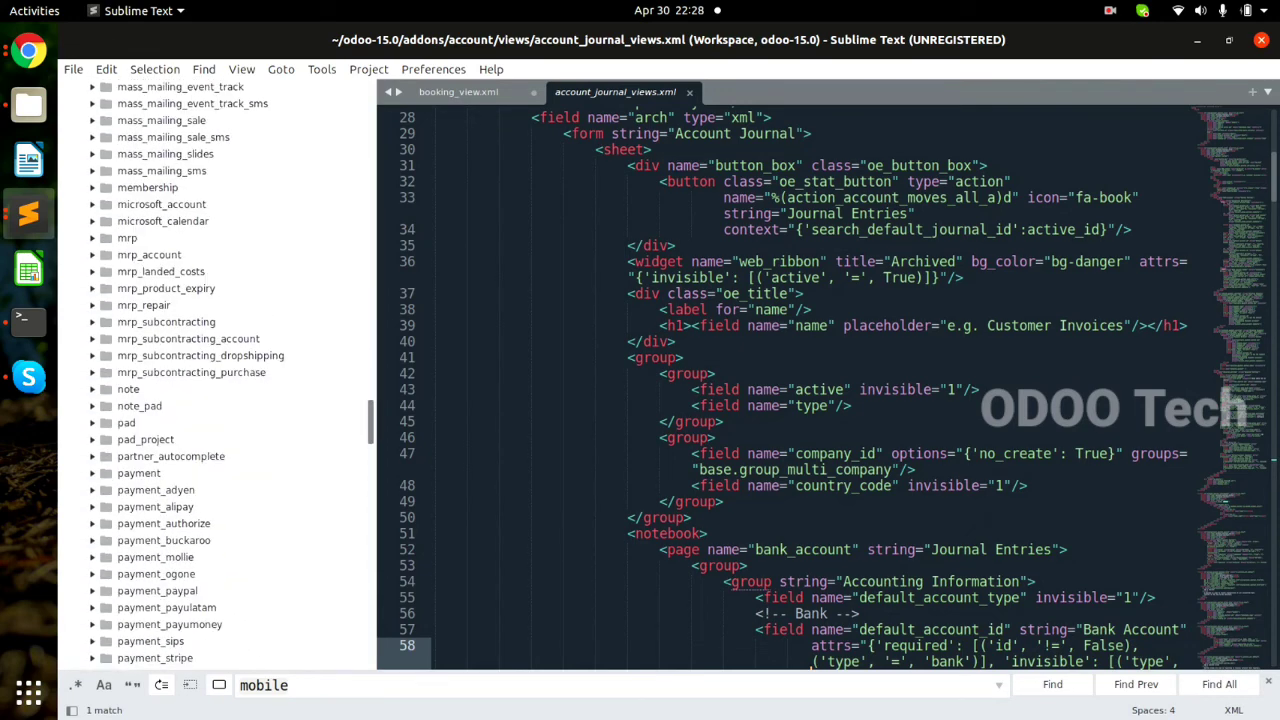
scroll(215, 375, down, 5)
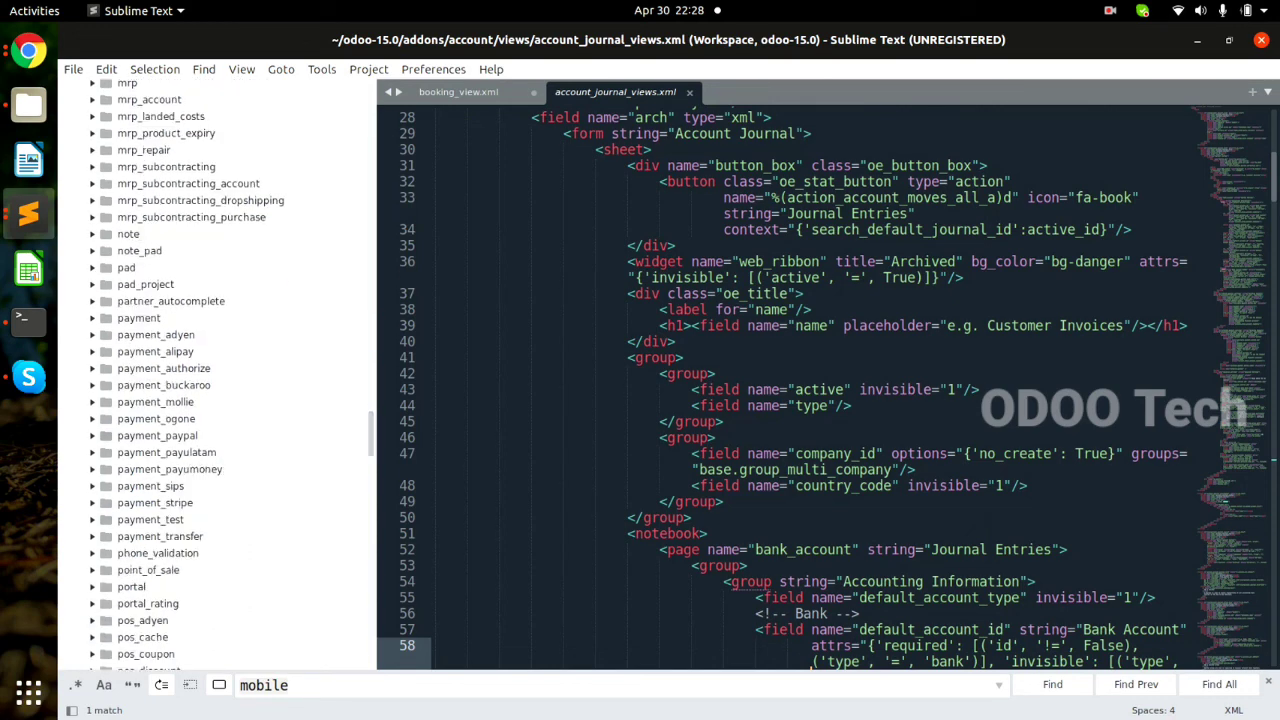
scroll(215, 375, down, 5)
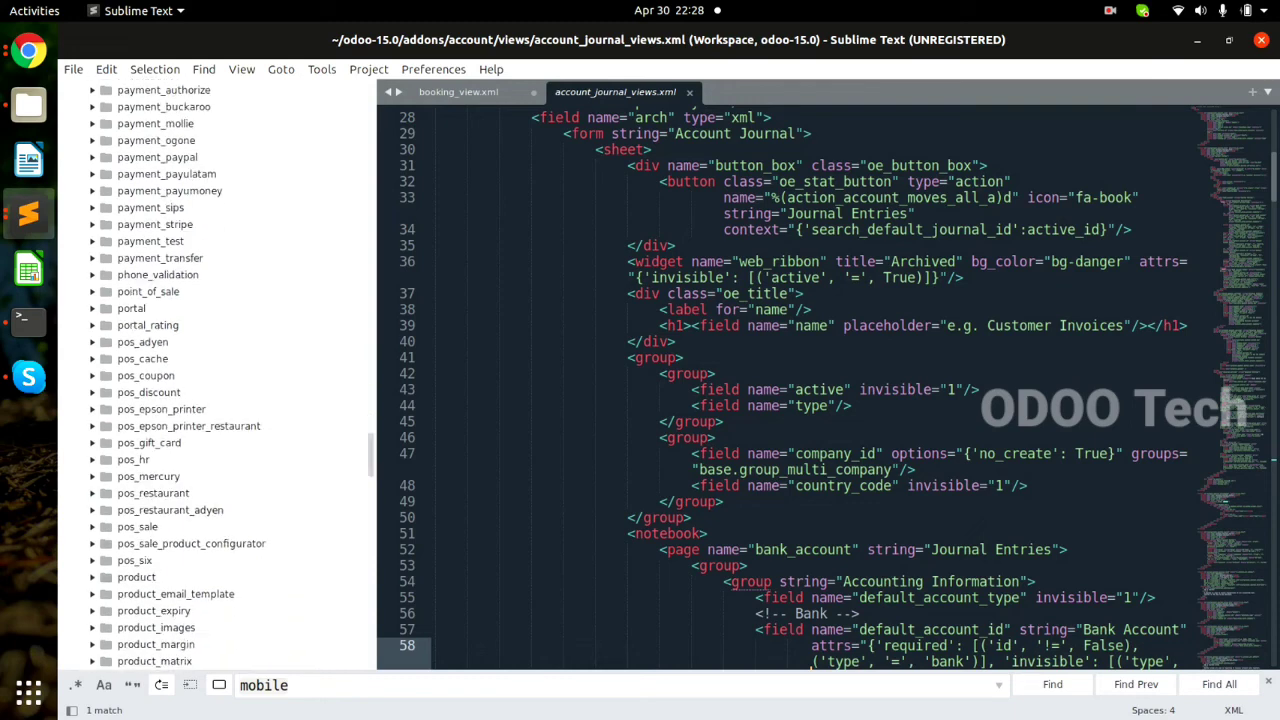
scroll(215, 375, down, 9)
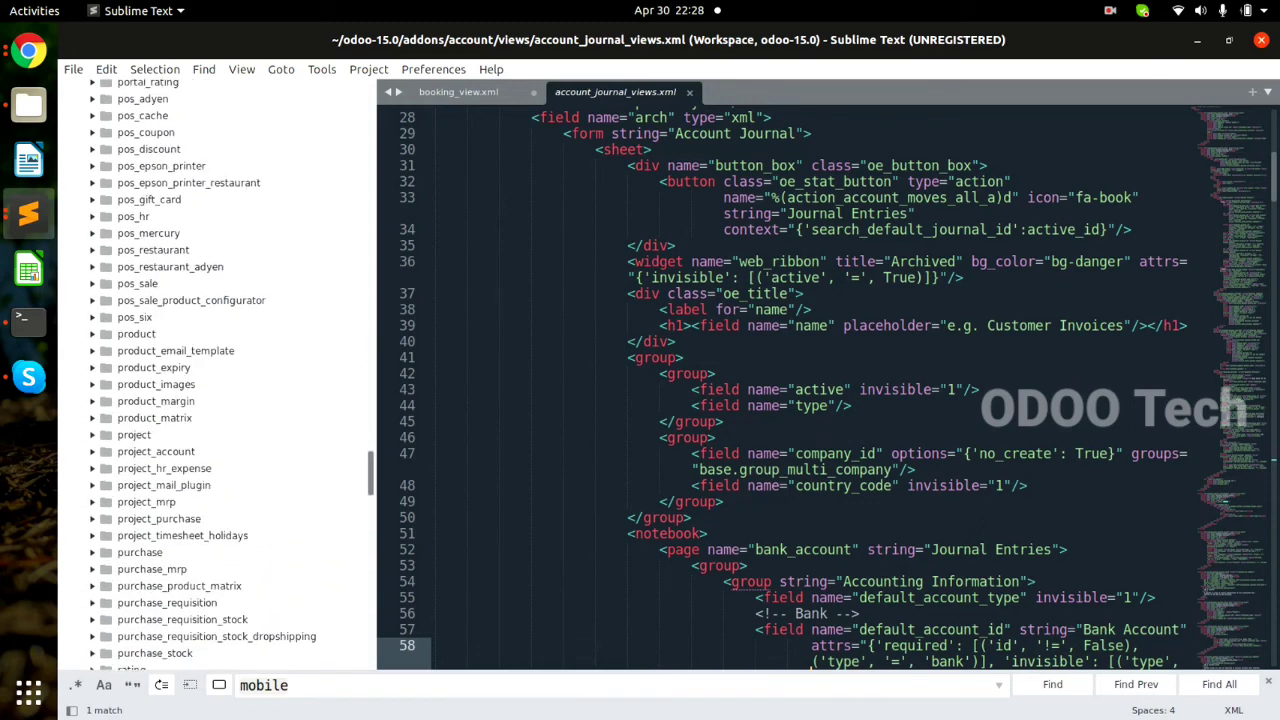
scroll(215, 375, down, 3)
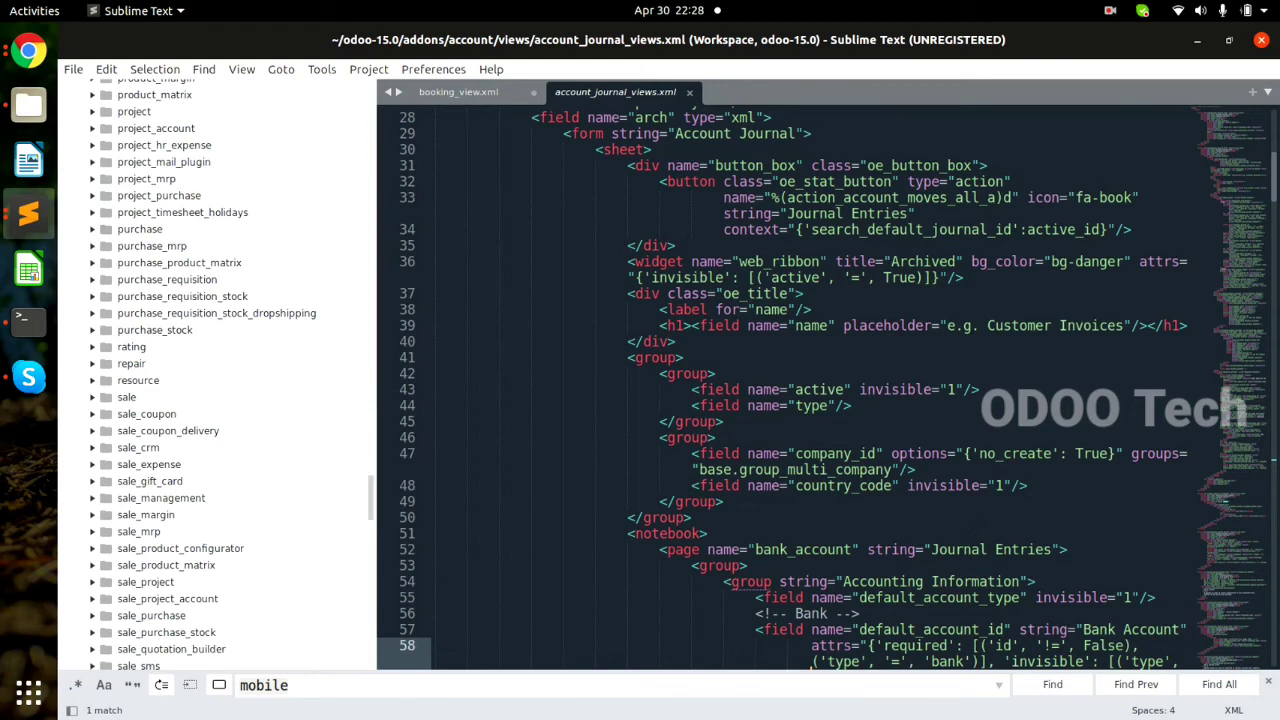
click(139, 230)
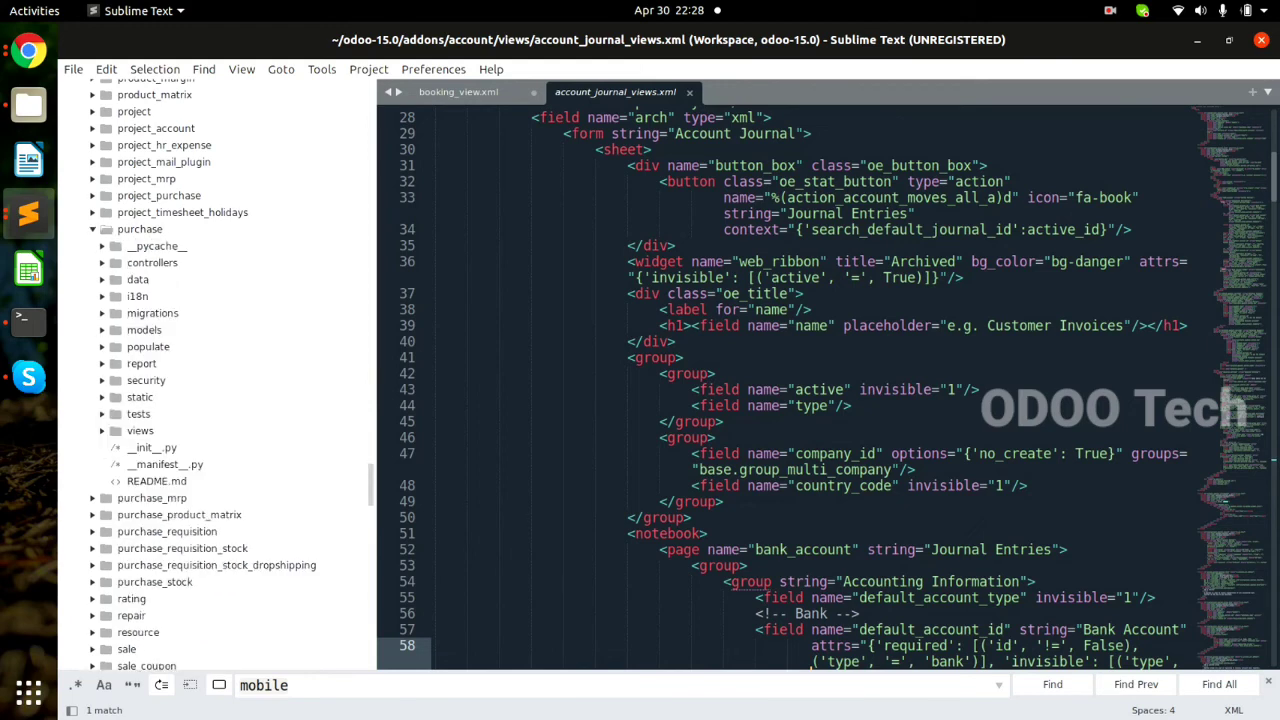
click(140, 431)
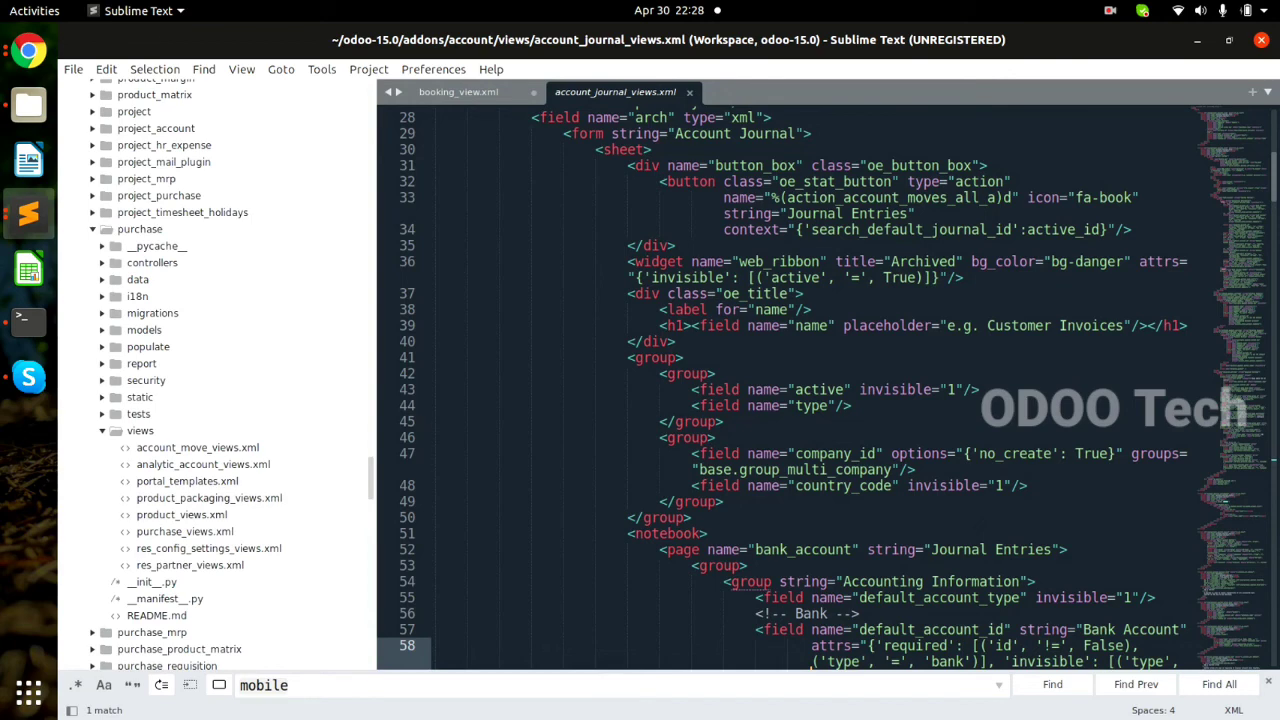
Open purchase_views.xml and search for 'form' to find the purchase order form.
click(185, 532)
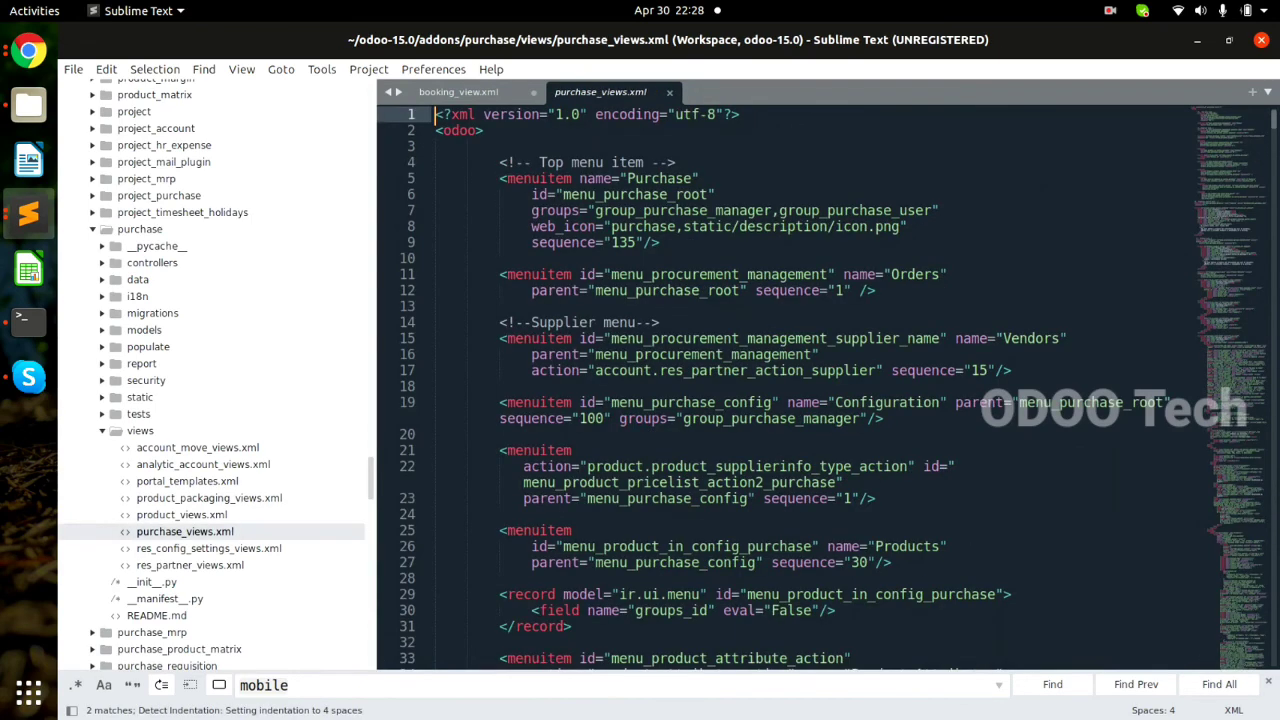
click(659, 338)
key(Down)
key(Down)
key(Down)
key(Down)
key(Down)
key(Down)
key(Down)
key(Down)
key(Down)
key(Down)
key(Down)
key(Down)
key(Down)
key(Down)
key(Down)
key(Down)
key(Down)
key(Down)
key(Down)
key(Down)
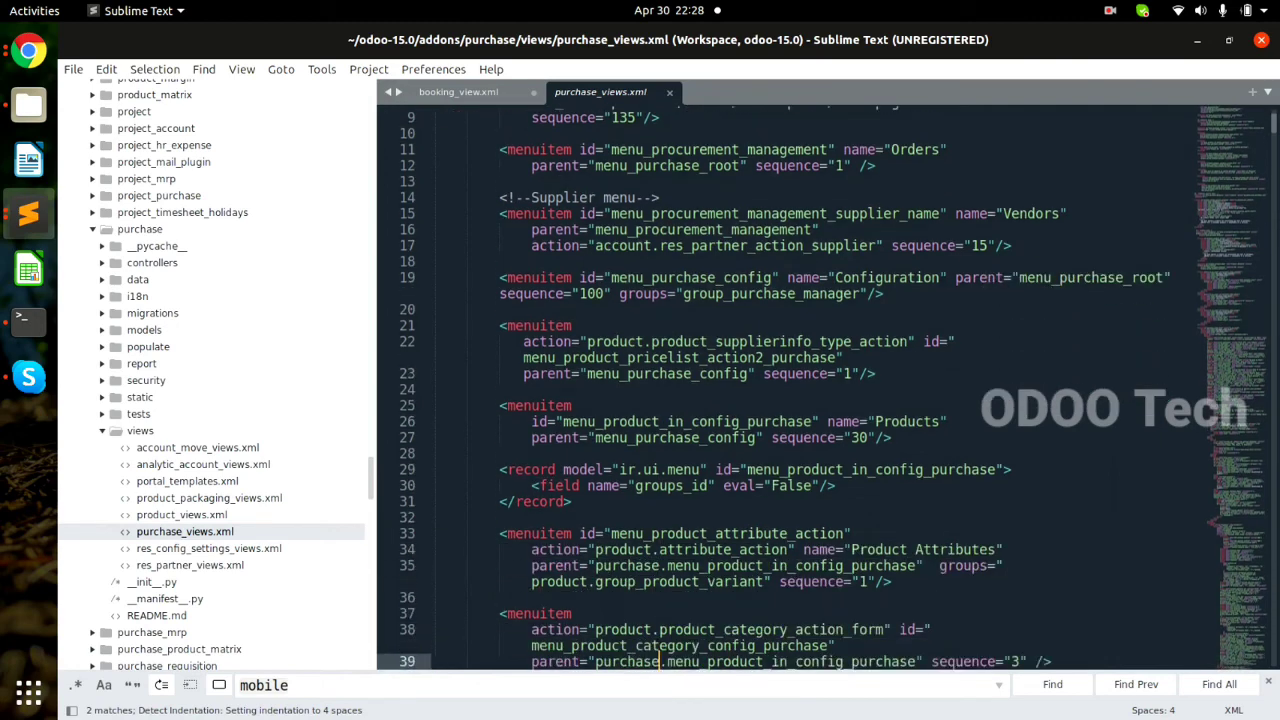
key(Down)
key(Down)
key(Down)
key(Down)
key(Down)
key(Down)
key(Down)
key(Down)
key(Down)
key(Down)
key(Down)
key(Down)
key(Down)
key(Down)
key(Down)
key(Down)
key(Down)
key(Down)
key(Down)
key(Down)
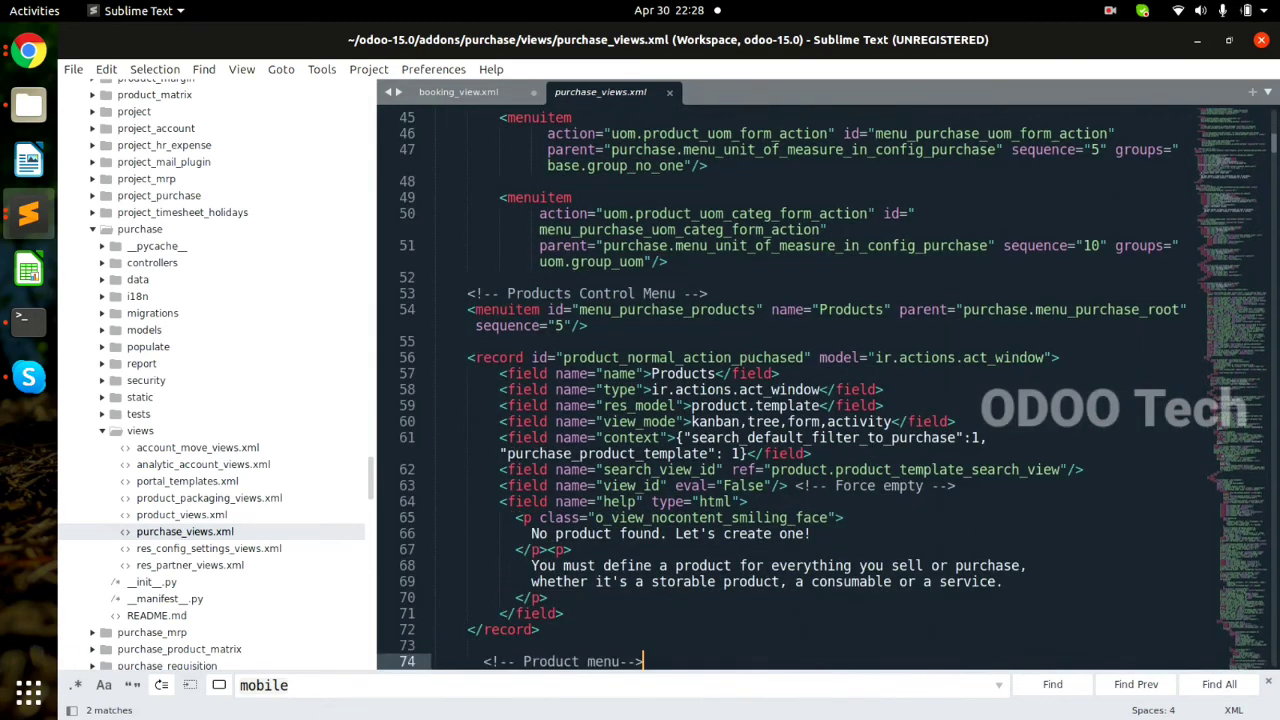
key(Down)
key(Down)
key(Down)
key(Down)
key(Down)
key(Down)
key(Down)
key(Down)
key(Down)
key(Down)
key(Down)
key(Down)
key(Down)
key(Down)
key(Down)
key(Down)
key(Down)
key(Down)
key(Down)
key(Down)
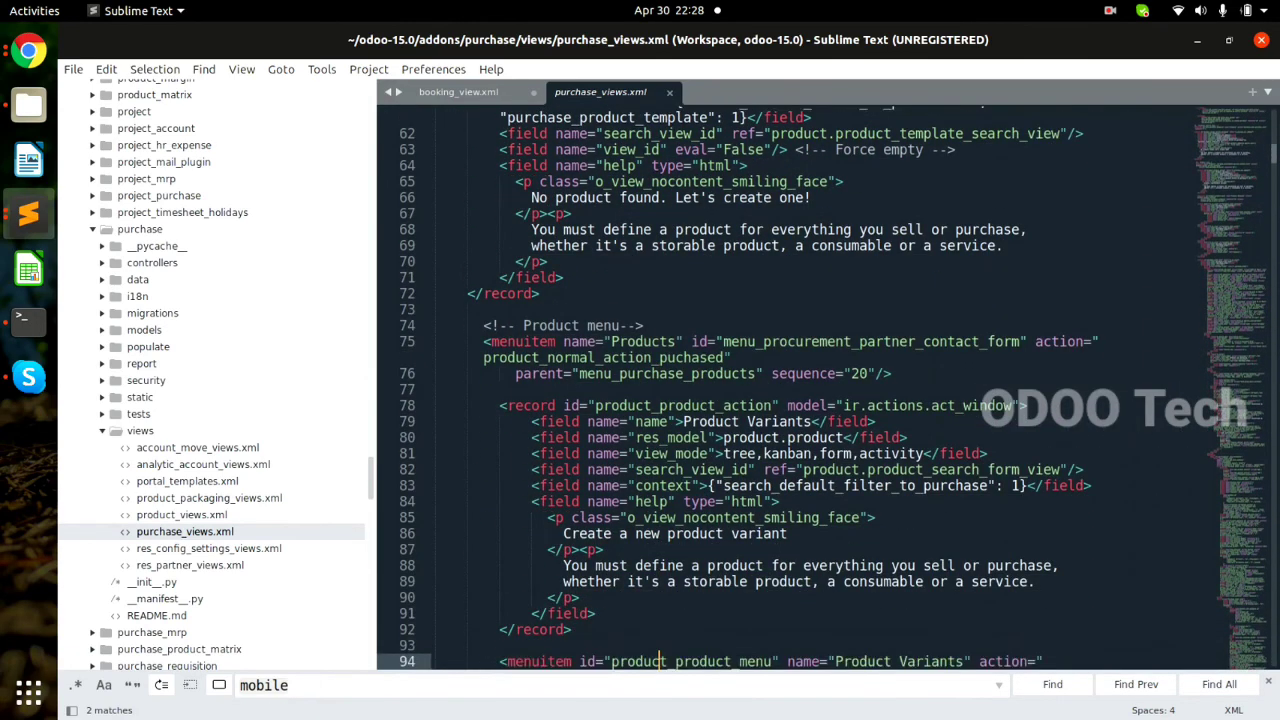
key(Down)
key(Down)
key(Down)
key(Down)
key(Down)
key(Down)
key(Down)
key(Down)
key(Down)
key(Down)
key(Down)
key(Down)
key(Down)
key(Down)
key(Down)
key(Down)
key(Down)
key(Down)
key(Down)
key(Down)
key(Down)
key(Down)
key(Down)
key(Down)
key(Down)
key(Down)
key(Down)
key(Down)
key(Down)
key(Down)
key(Down)
key(Down)
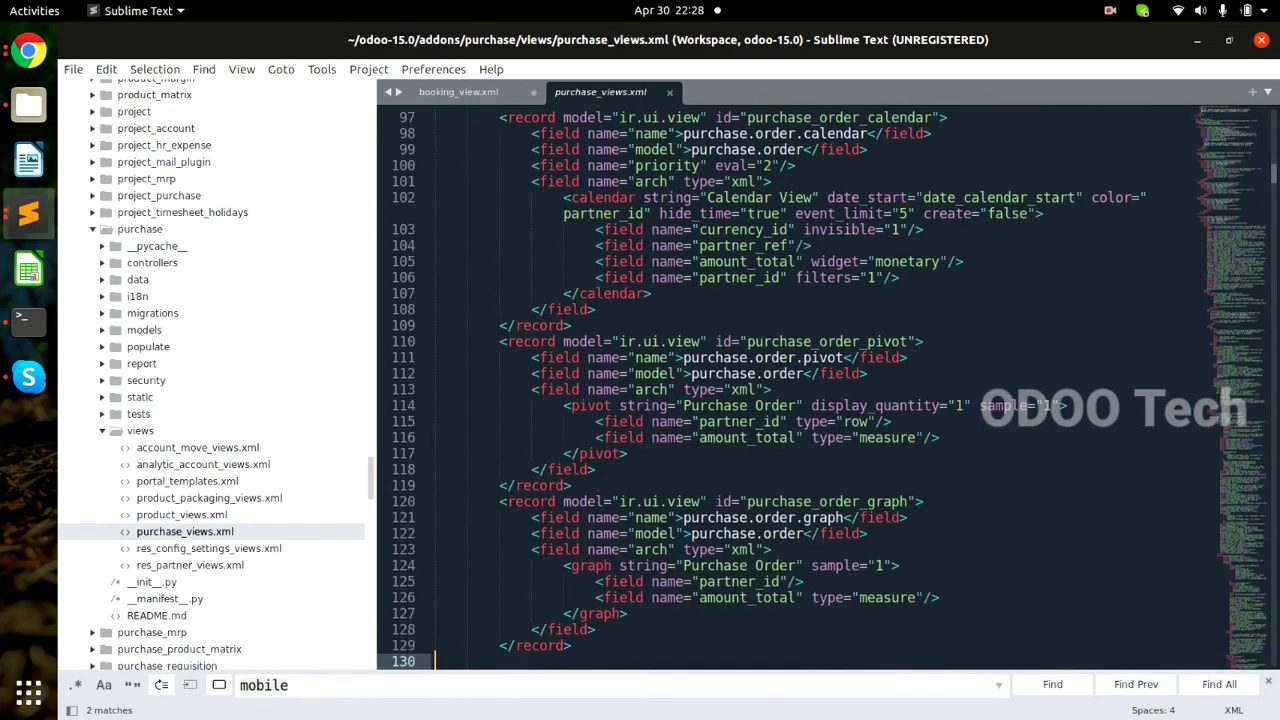
key(ctrl+f)
text(fo)
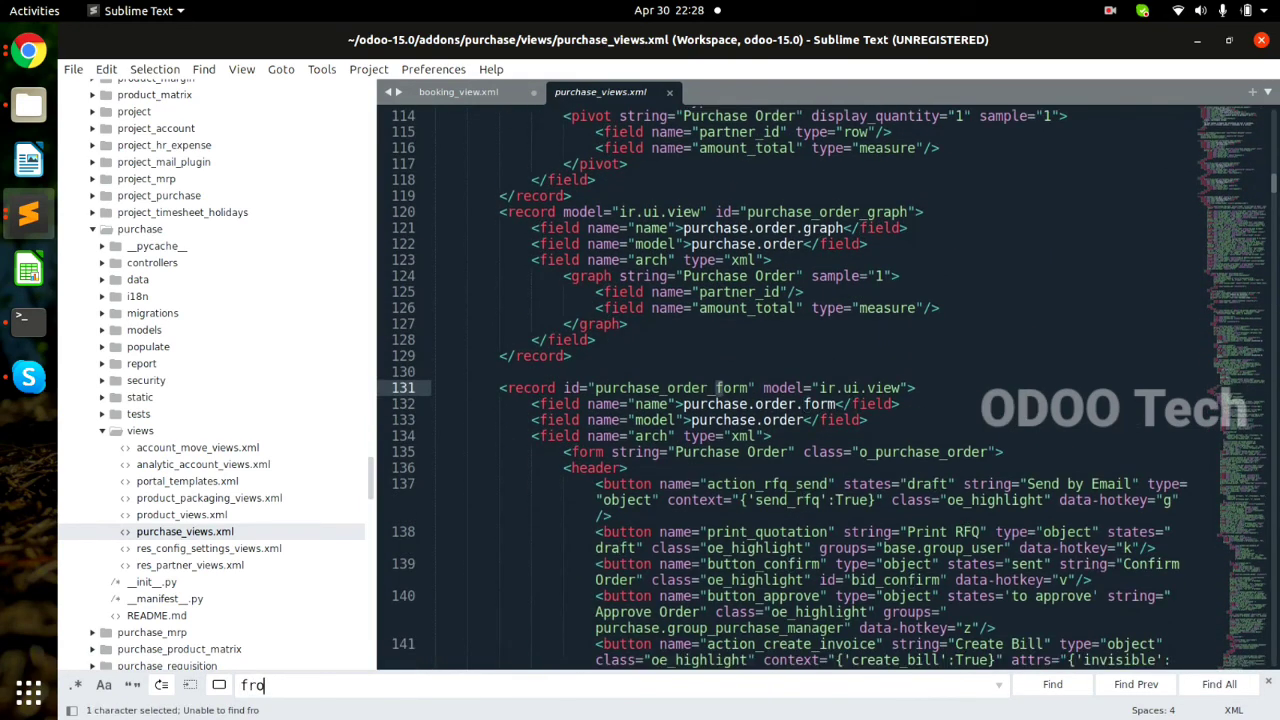
text(rm)
key(Return)
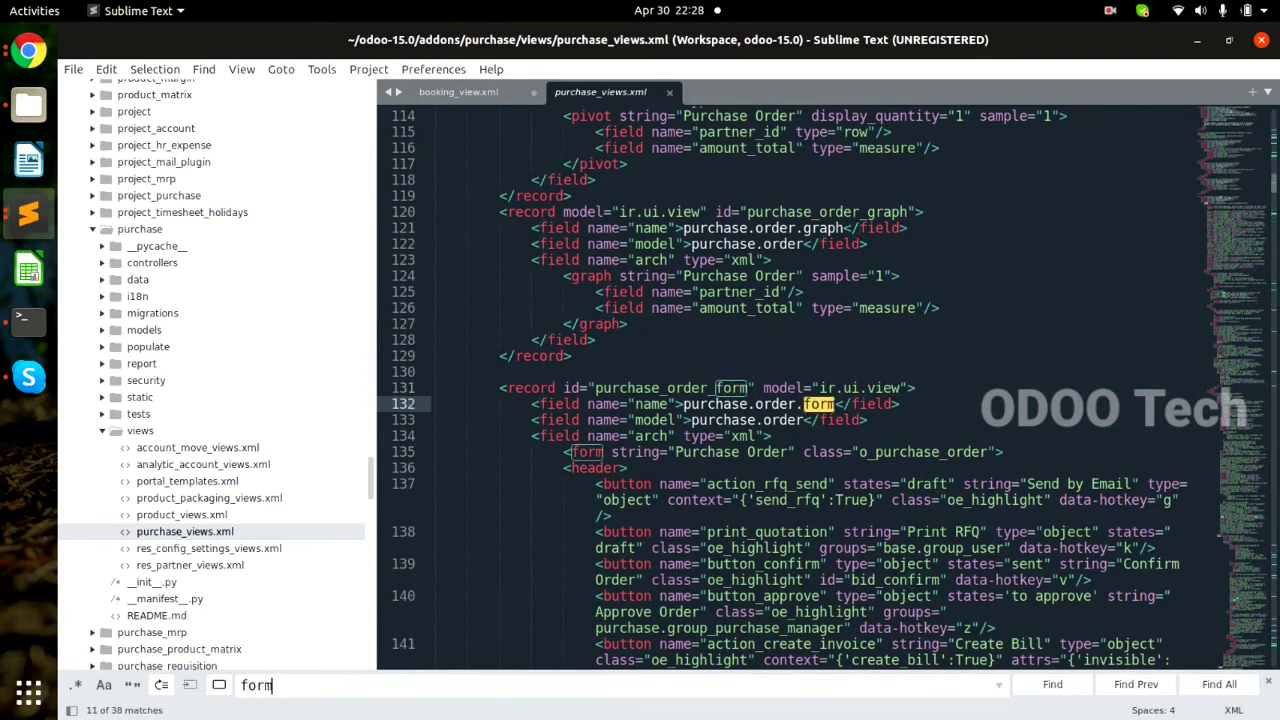
Copy widget="statusbar" statusbar_visible="draft,sent,purchase" from the state field, then return to booking_view.xml.
click(683, 537)
key(Down)
key(Down)
key(Down)
key(Down)
key(Down)
key(Down)
key(Down)
key(Down)
key(Down)
key(Down)
key(Down)
key(Down)
key(Down)
key(Down)
key(Down)
key(Down)
key(Down)
key(Down)
key(Down)
key(Down)
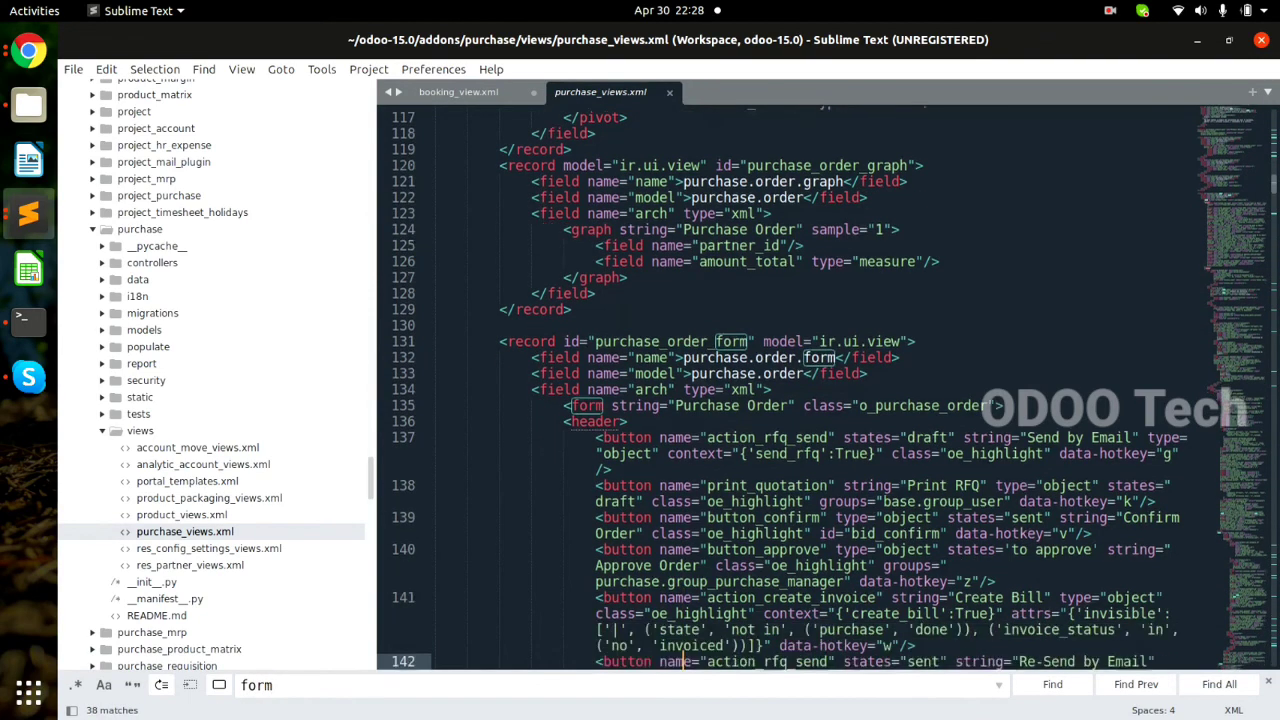
key(Down)
key(Down)
key(Down)
key(Down)
key(Down)
key(Down)
key(Down)
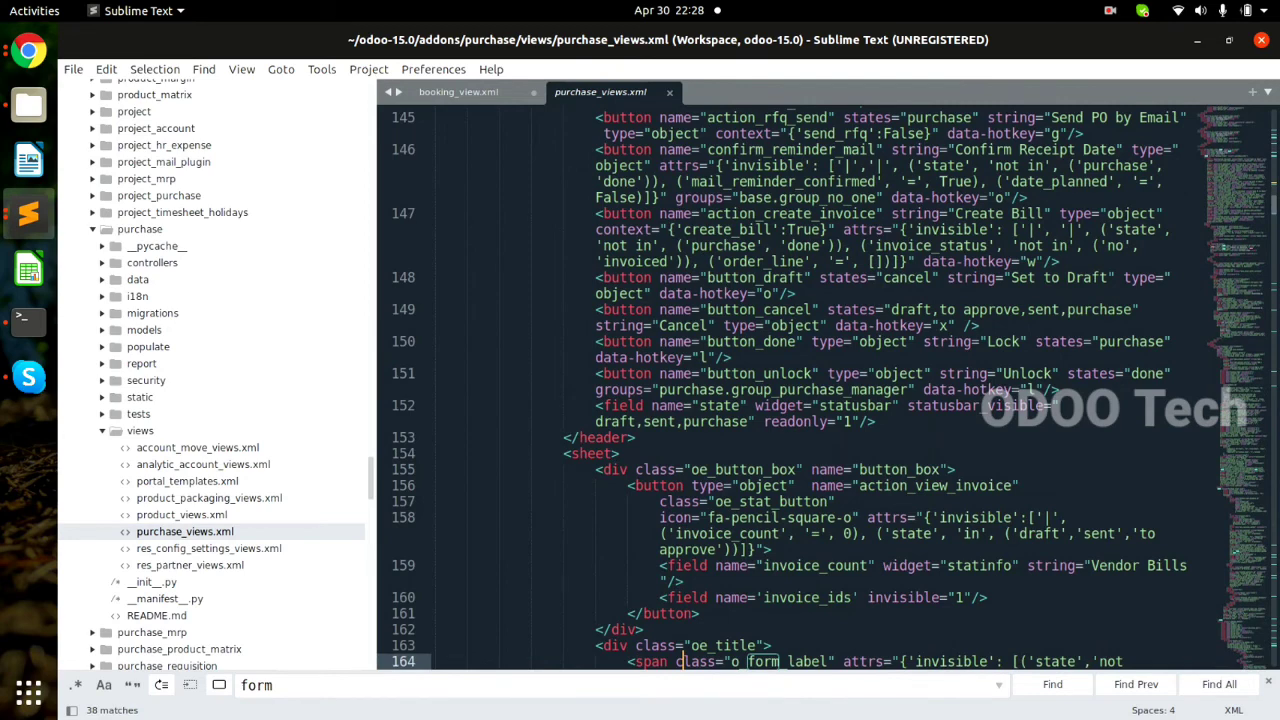
key(Up)
key(Up)
key(Up)
key(Up)
key(Up)
key(Up)
key(Up)
key(Up)
key(Up)
key(Up)
key(Up)
key(Up)
key(Up)
key(Up)
key(Up)
key(Up)
mouse_move(755, 406)
mouse_down()
mouse_move(819, 407)
mouse_move(756, 410)
mouse_move(756, 422)
mouse_up()
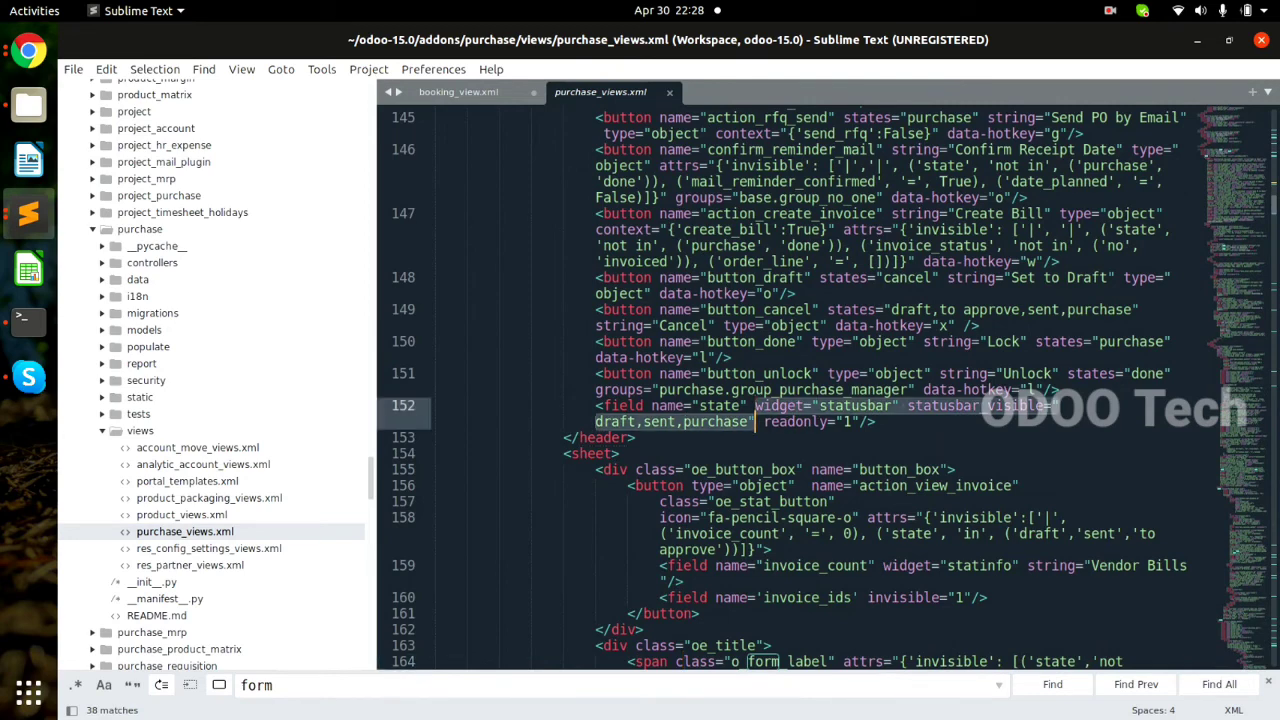
key(ctrl+c)
key(ctrl+Page_Up)
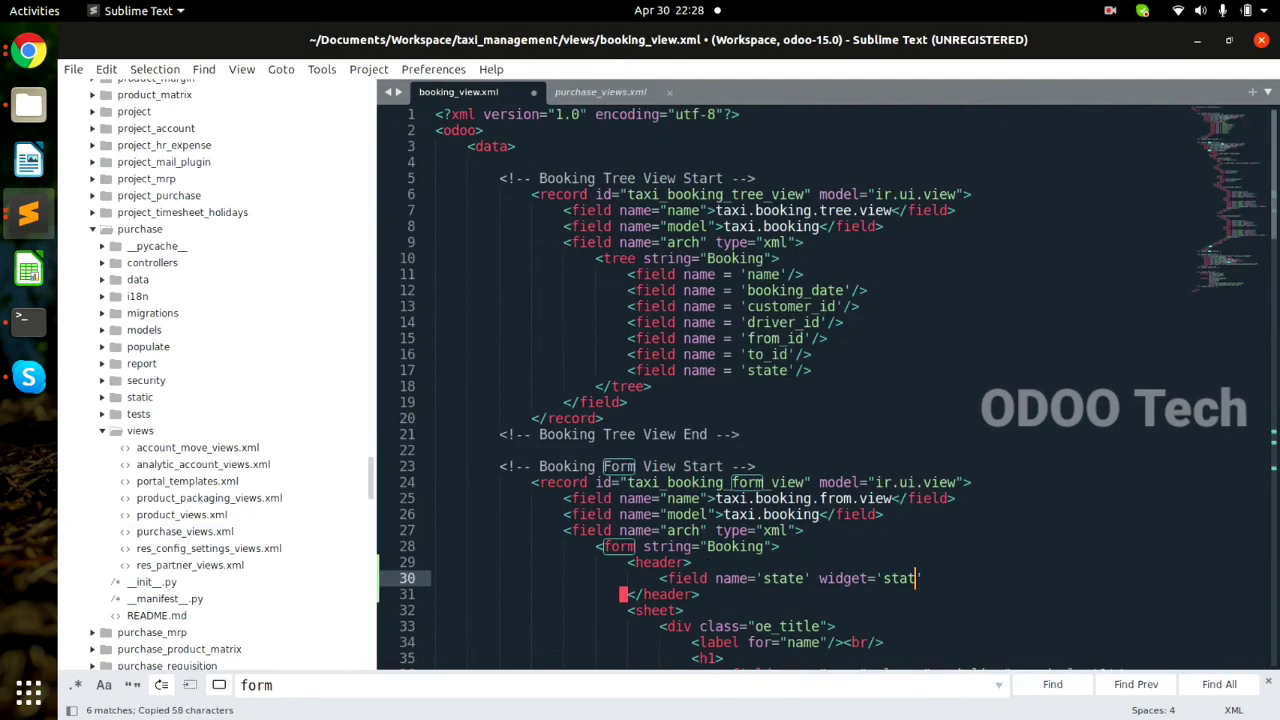
Replace the unfinished widget='stat' on line 30 with the pasted statusbar attributes and close the tag with />.
key(BackSpace)
key(BackSpace)
key(BackSpace)
key(BackSpace)
key(BackSpace)
key(BackSpace)
key(BackSpace)
key(BackSpace)
key(BackSpace)
key(BackSpace)
key(BackSpace)
key(BackSpace)
key(ctrl+v)
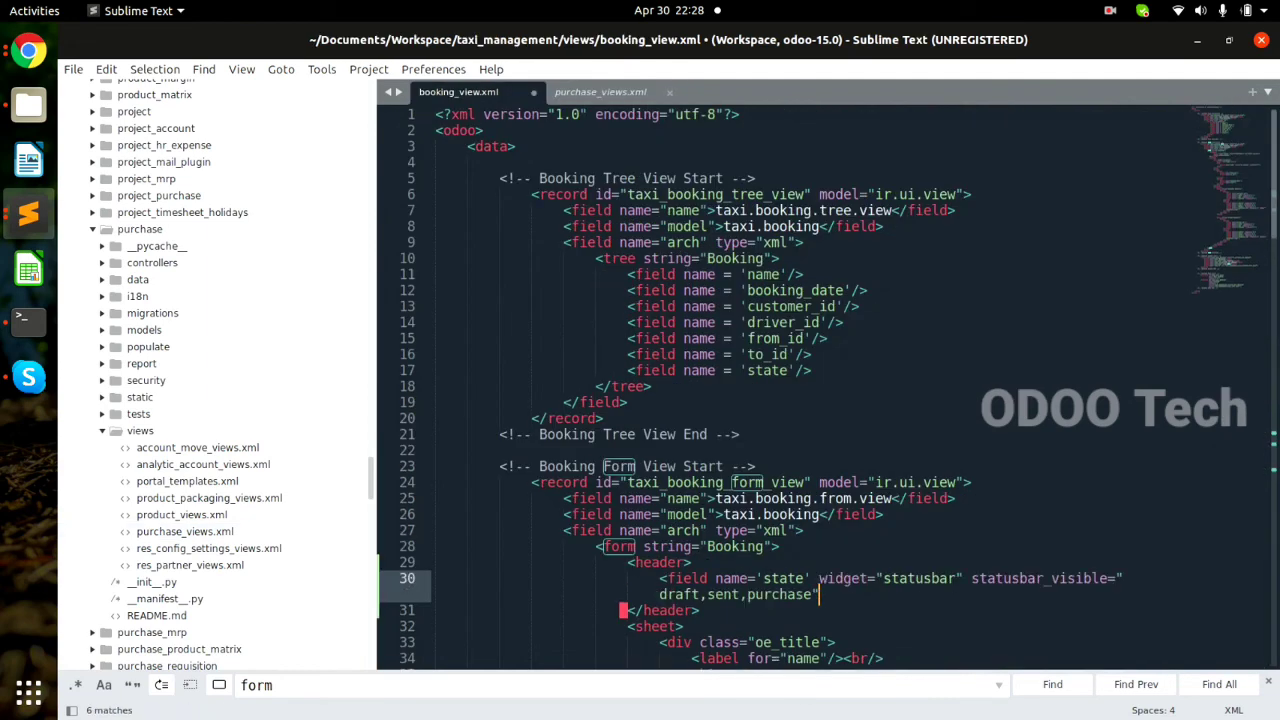
text(/>)
key(Left)
key(Left)
key(BackSpace)
key(BackSpace)
key(BackSpace)
key(BackSpace)
key(BackSpace)
key(BackSpace)
key(BackSpace)
key(BackSpace)
key(BackSpace)
key(BackSpace)
key(BackSpace)
key(BackSpace)
key(BackSpace)
key(BackSpace)
key(BackSpace)
key(BackSpace)
key(BackSpace)
key(BackSpace)
key(BackSpace)
key(BackSpace)
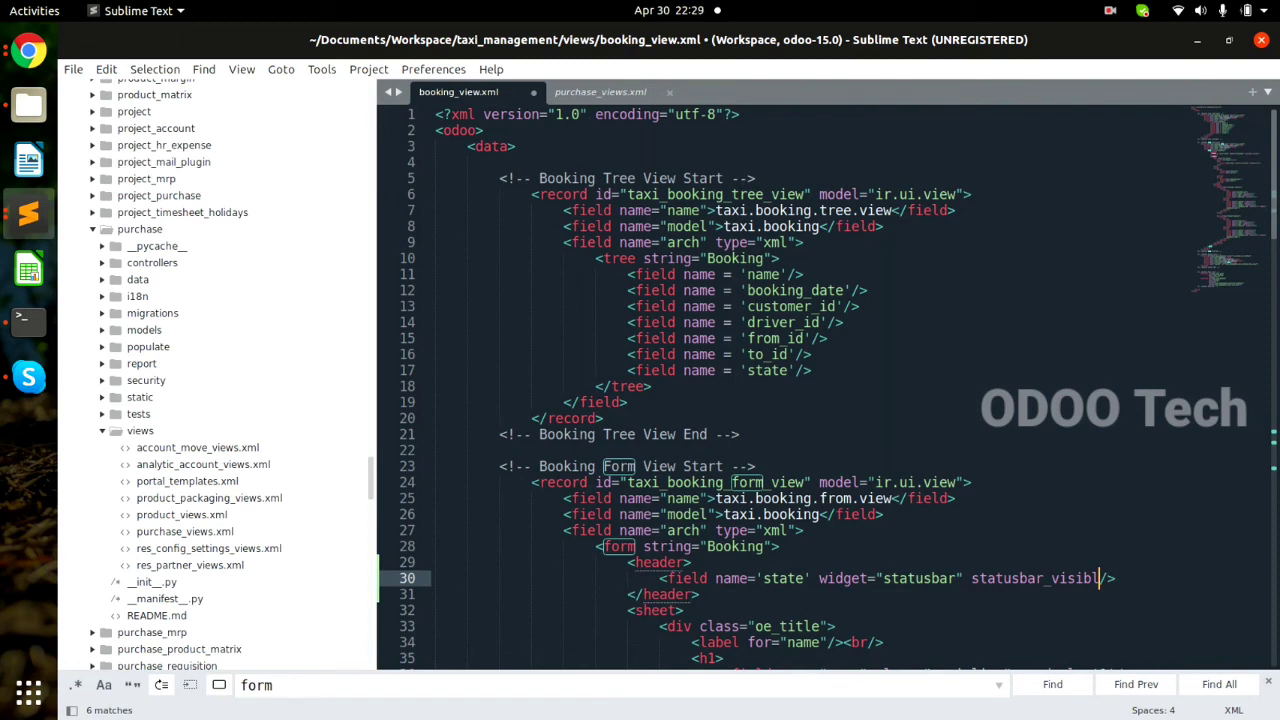
key(ctrl+z)
key(Left)
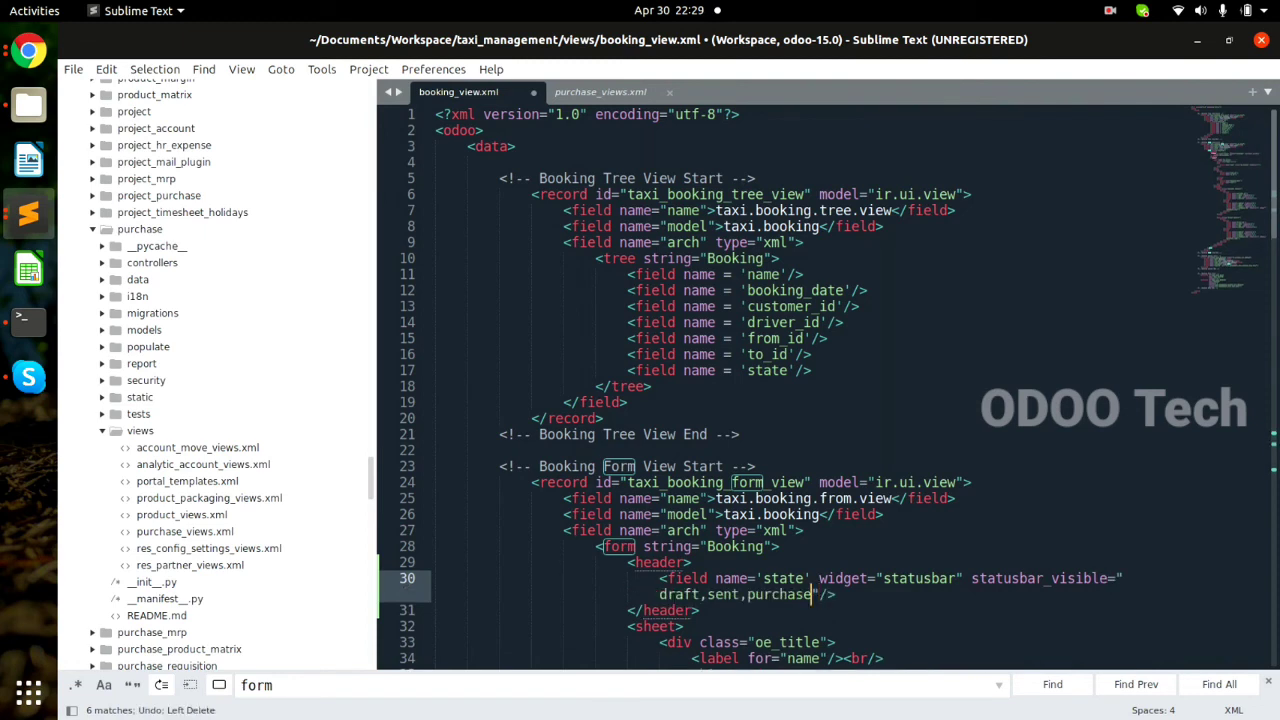
right_click(451, 286)
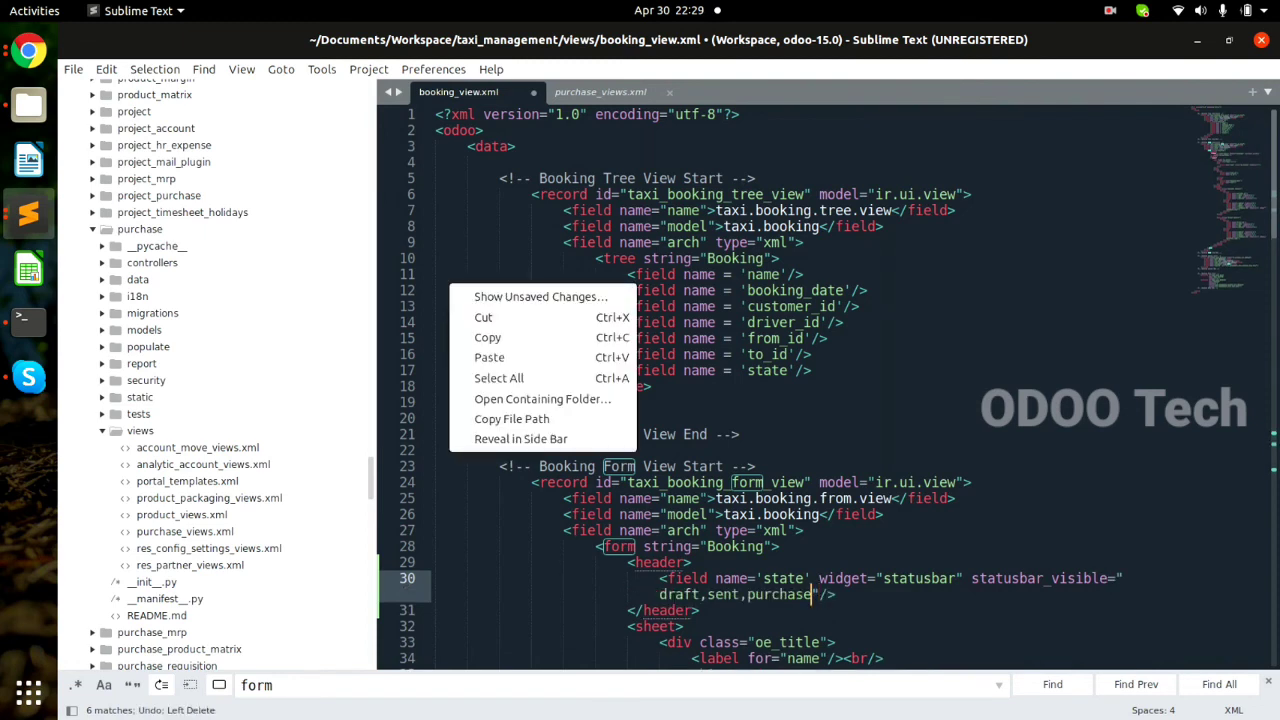
key(Escape)
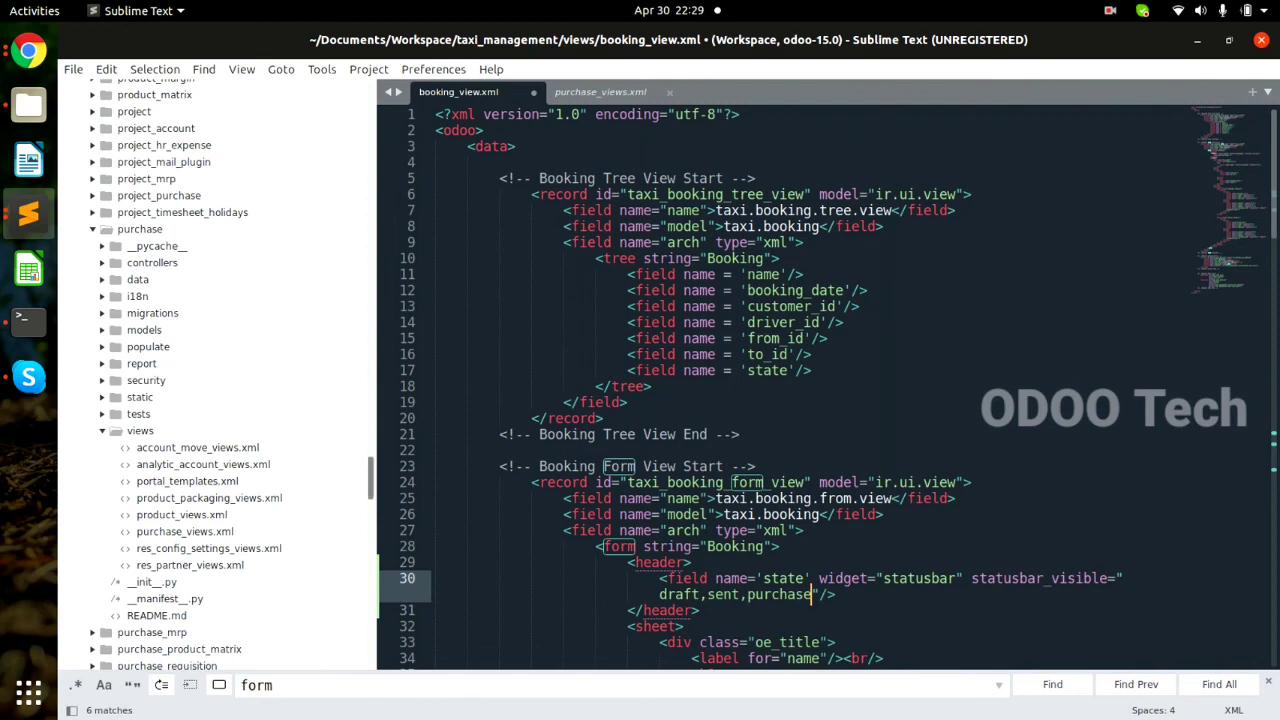
Collapse the odoo-15.0 folder and expand the taxi_management models folder in the sidebar.
drag(371, 478, 371, 104)
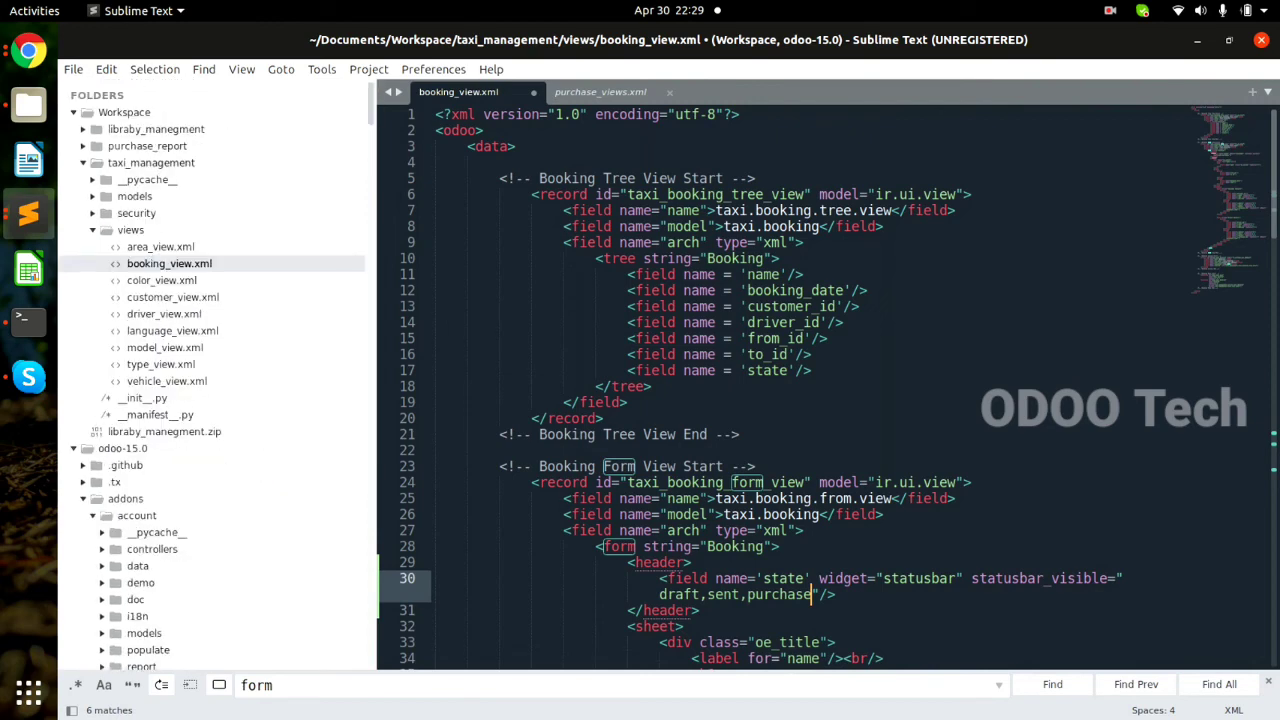
click(74, 449)
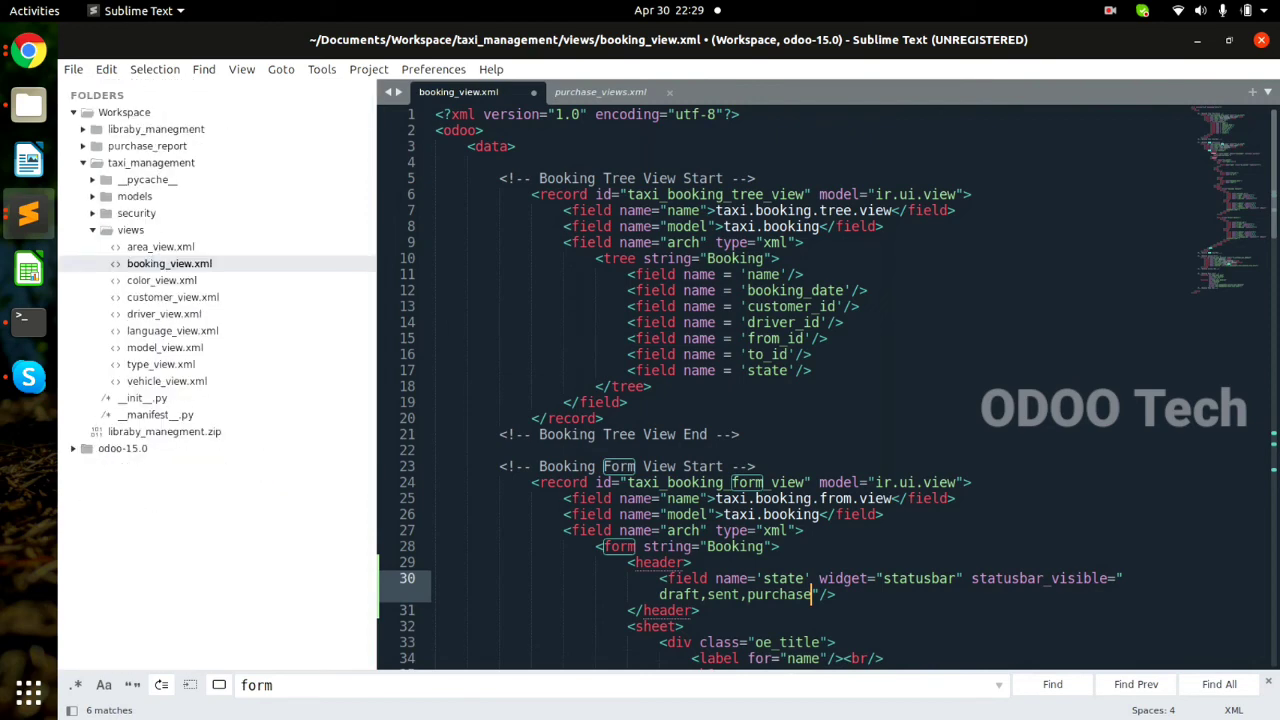
click(134, 197)
Copy the 'waiting' state key from booking.py and replace 'sent' with it in statusbar_visible.
click(153, 264)
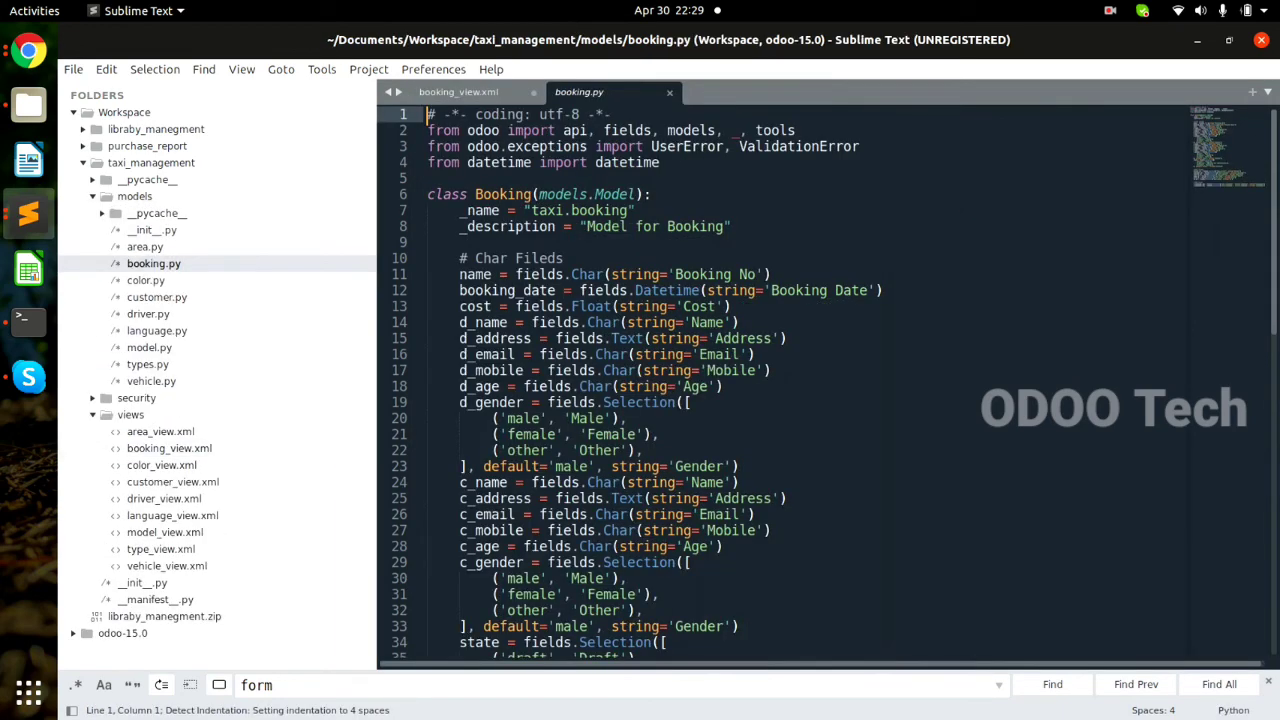
click(531, 467)
key(Down)
key(Down)
key(Down)
key(Down)
key(Down)
key(Down)
key(Down)
key(Down)
key(Down)
key(Down)
key(Down)
key(Down)
key(Down)
key(Down)
key(Down)
key(Down)
key(Down)
key(Down)
key(Down)
key(Down)
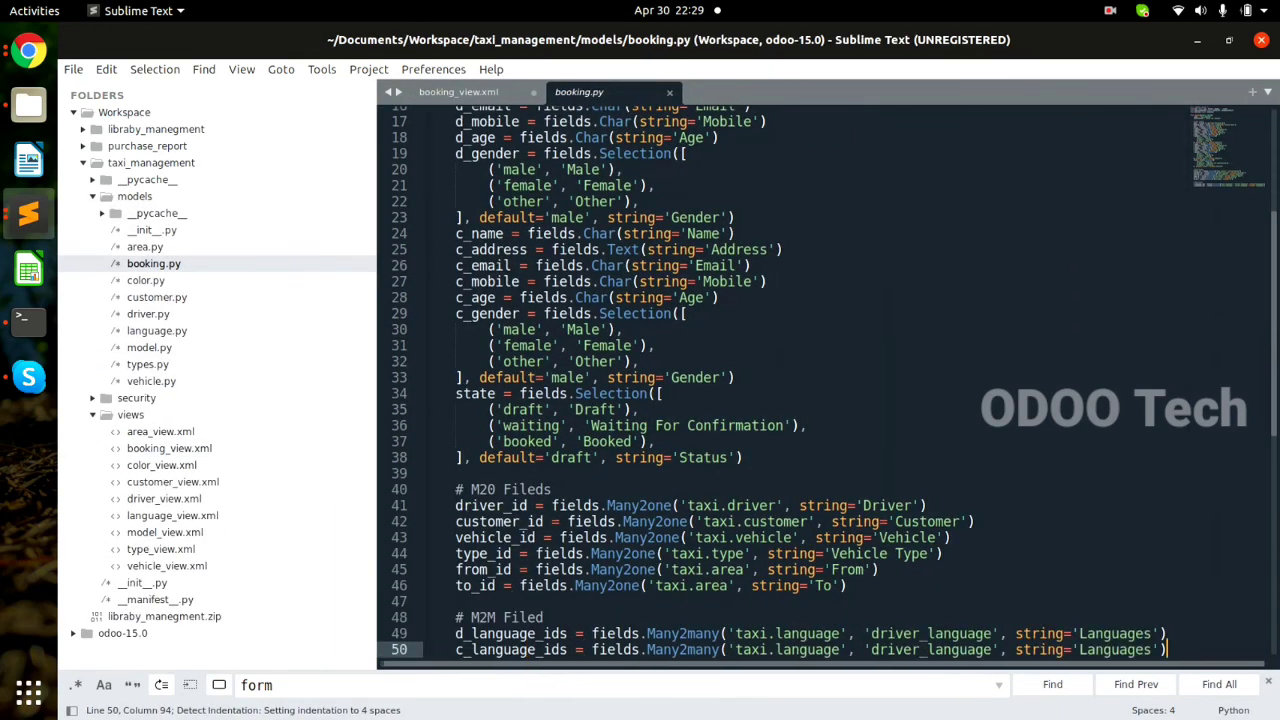
double_click(476, 394)
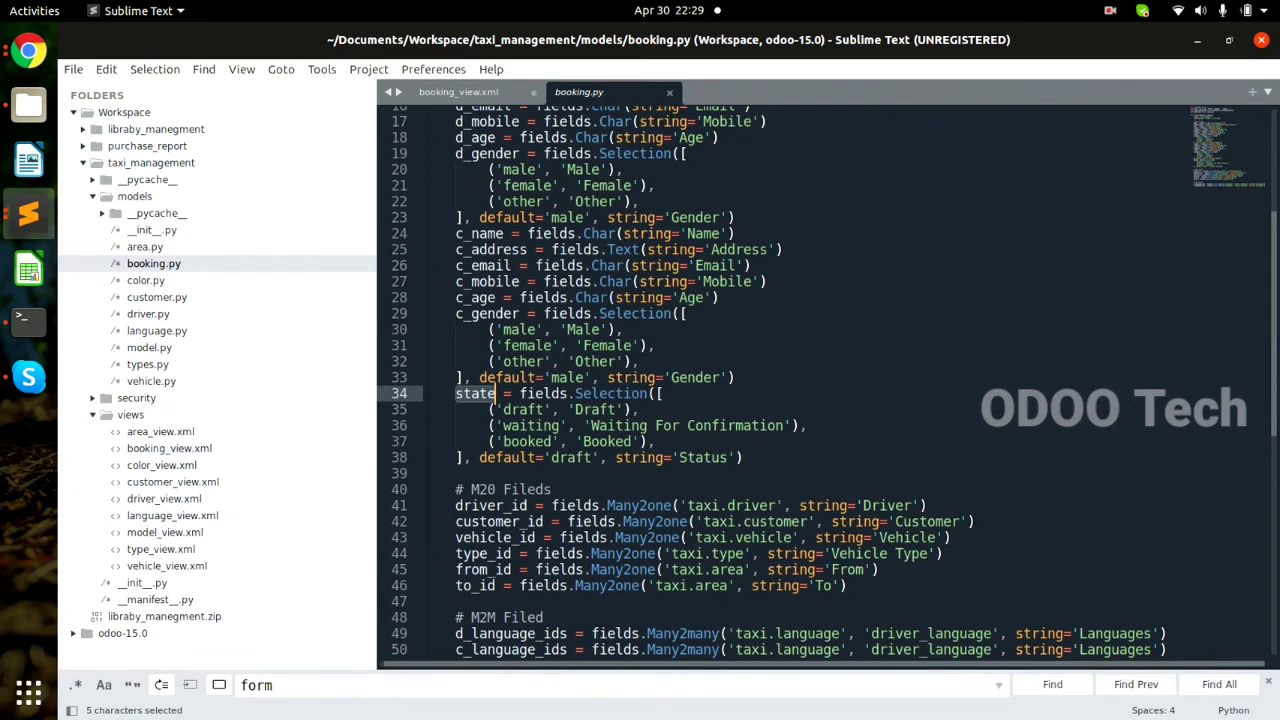
double_click(523, 410)
double_click(515, 426)
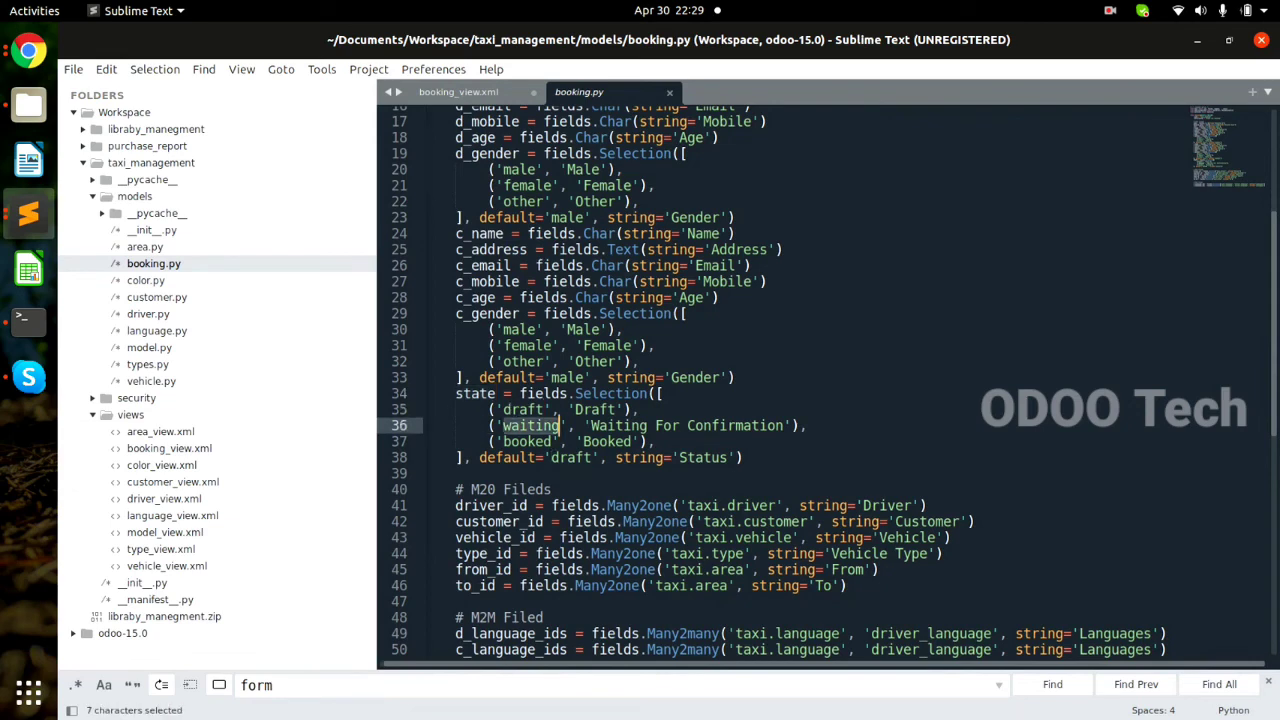
key(ctrl+c)
key(ctrl+Page_Up)
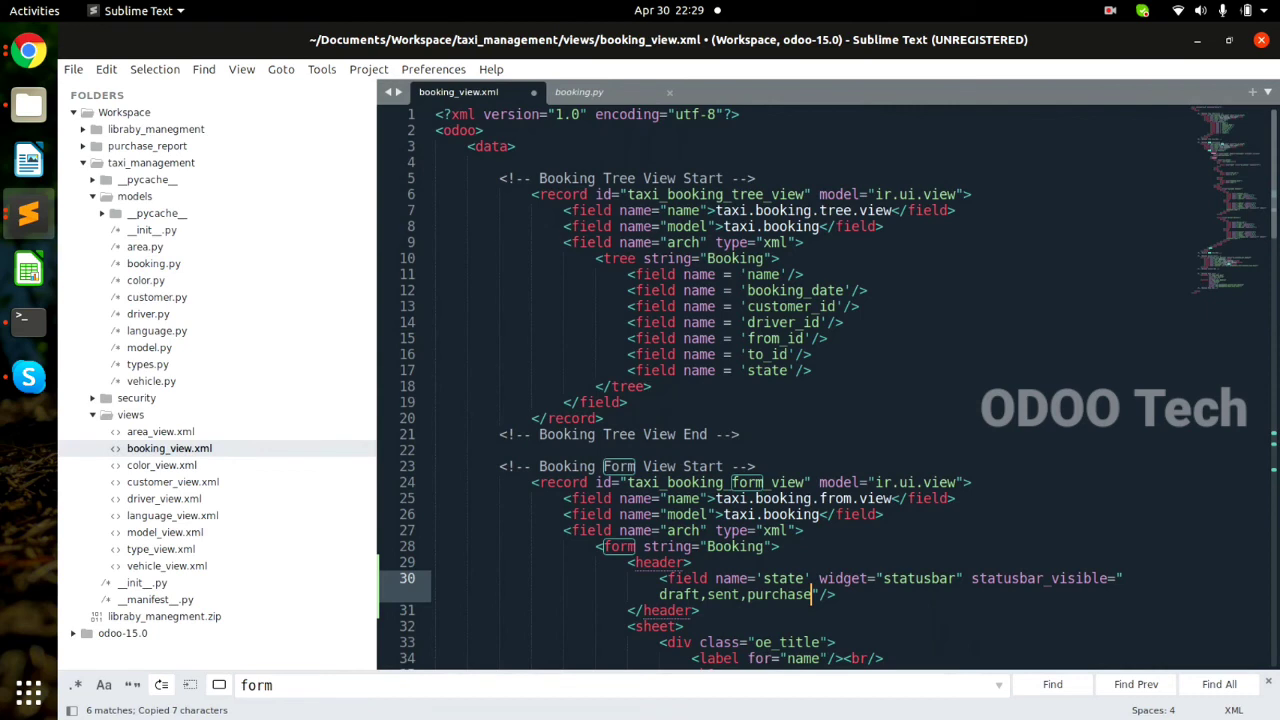
double_click(723, 594)
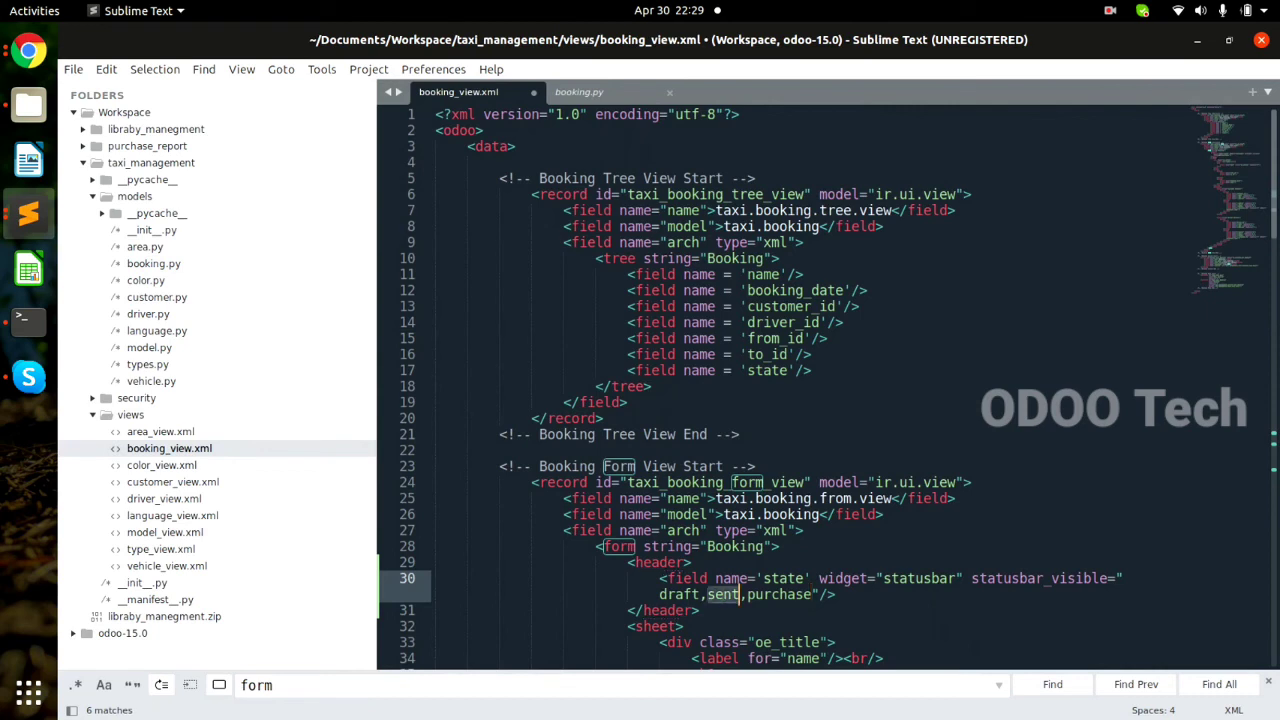
key(ctrl+v)
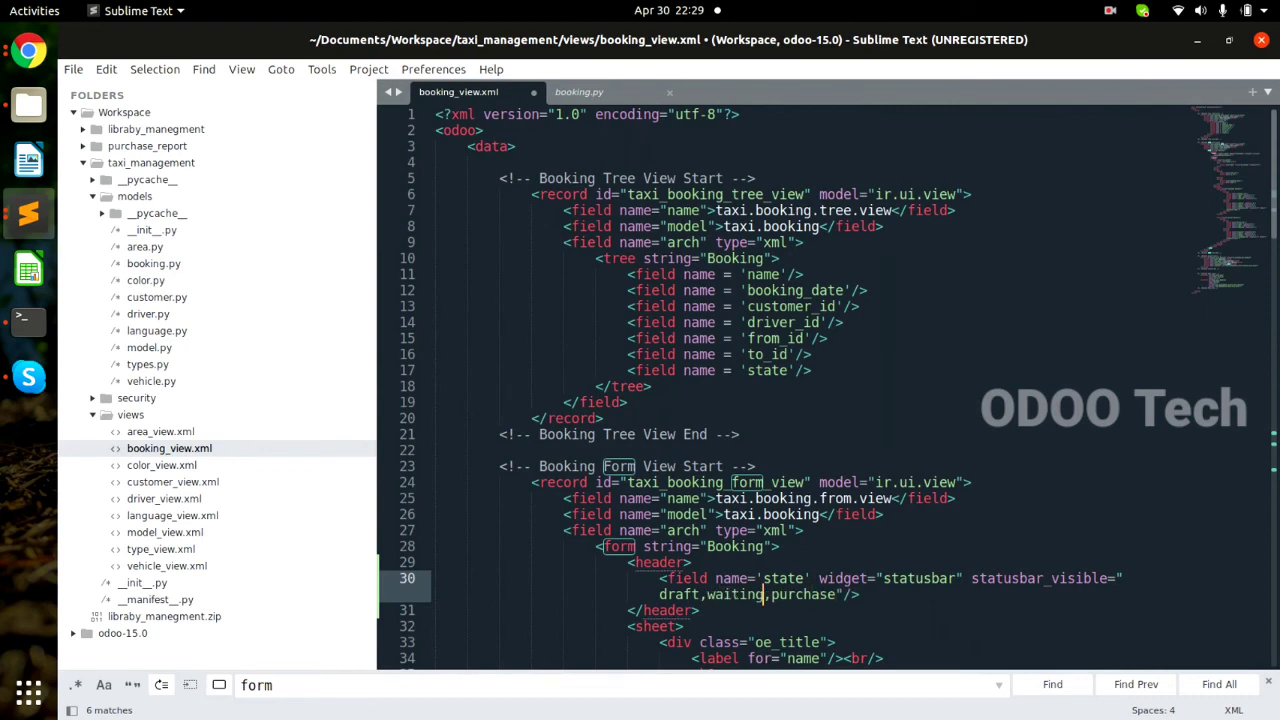
Copy the 'booked' state key and replace 'purchase' with it, making statusbar_visible draft,waiting,booked.
key(ctrl+Page_Down)
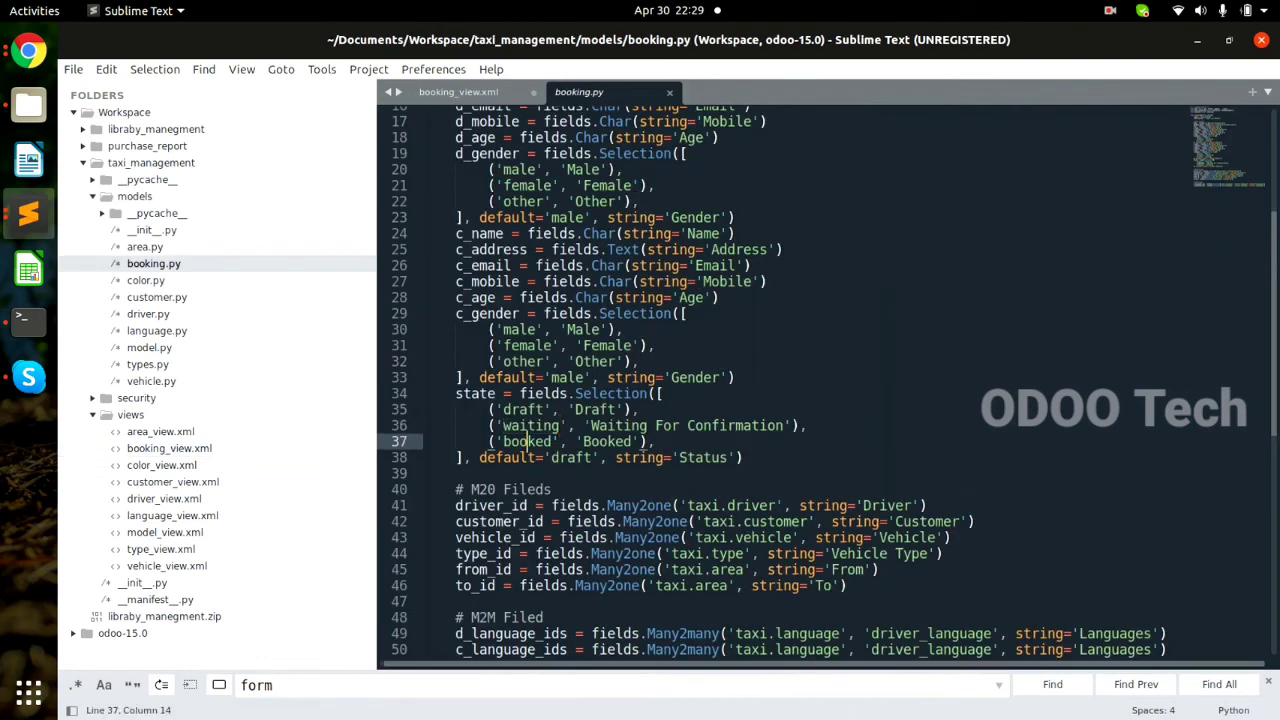
double_click(527, 441)
key(ctrl+c)
key(ctrl+Page_Up)
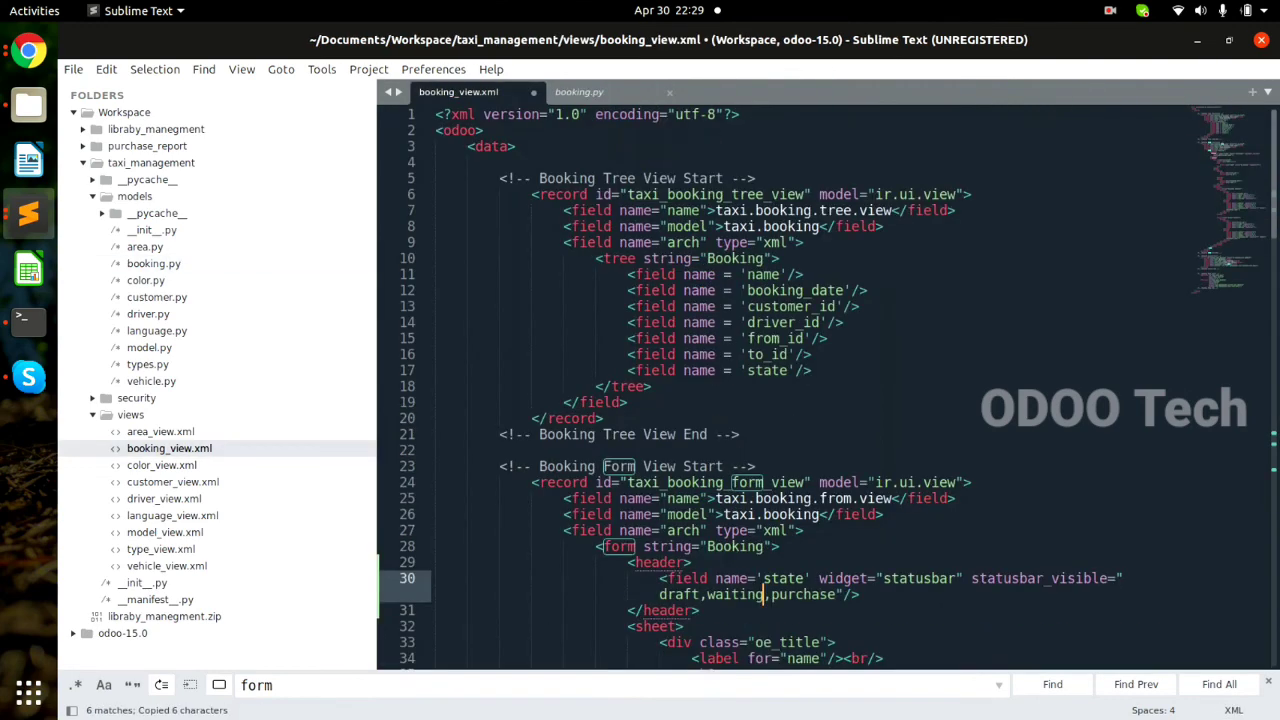
double_click(803, 594)
key(ctrl+v)
Duplicate the waiting selection line in booking.py and rename it to a Cancelled state.
key(ctrl+Tab)
click(808, 426)
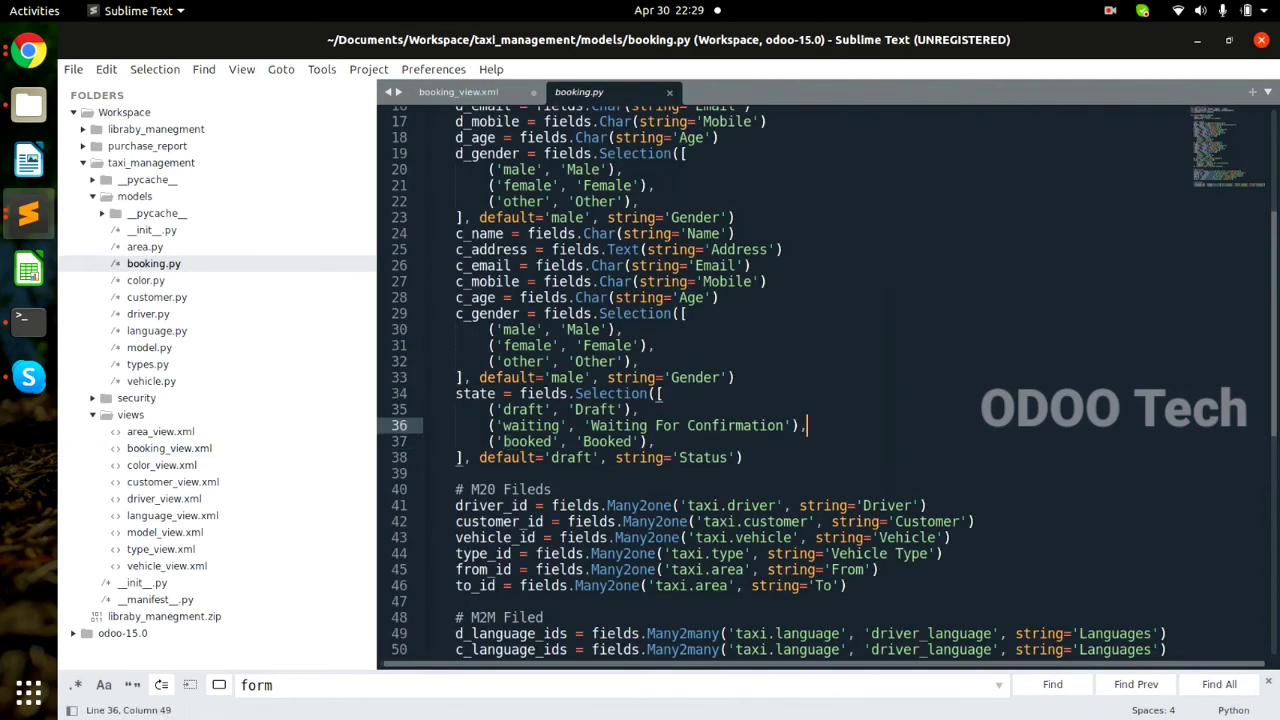
key(ctrl+c)
key(ctrl+v)
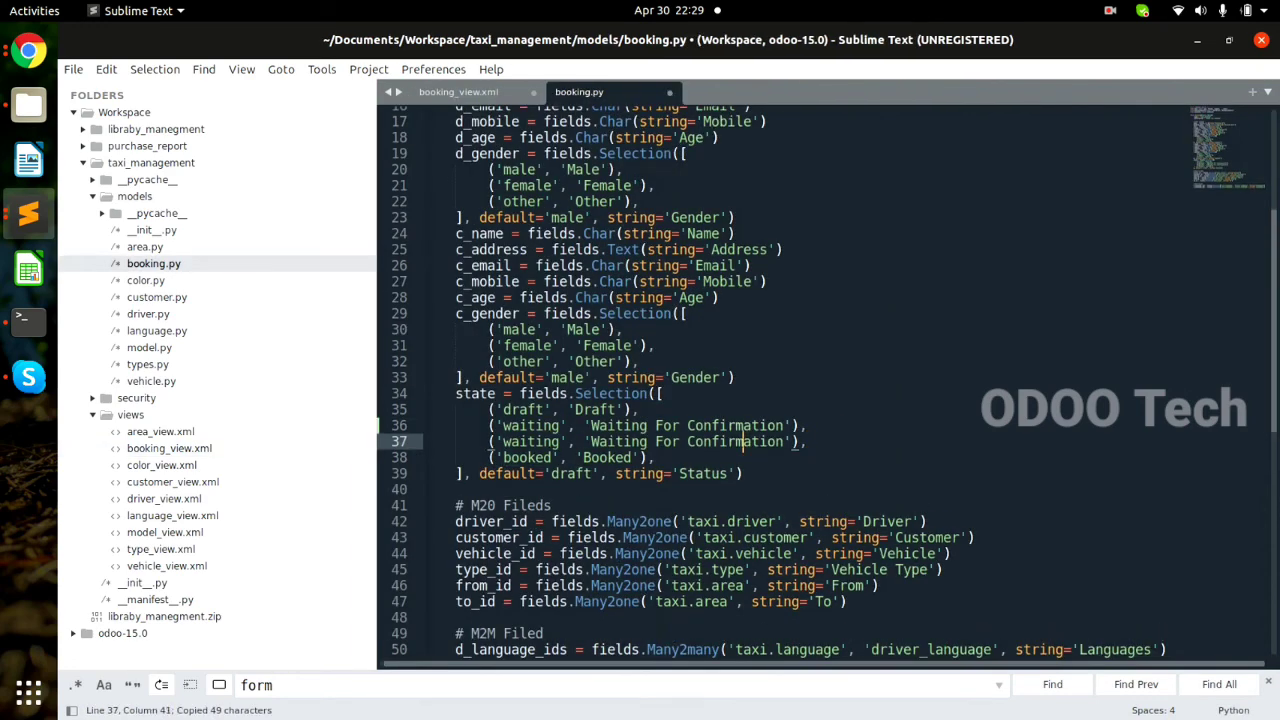
double_click(743, 442)
key(BackSpace)
key(BackSpace)
key(BackSpace)
key(BackSpace)
key(BackSpace)
key(BackSpace)
key(BackSpace)
key(BackSpace)
key(BackSpace)
key(BackSpace)
key(BackSpace)
key(BackSpace)
key(BackSpace)
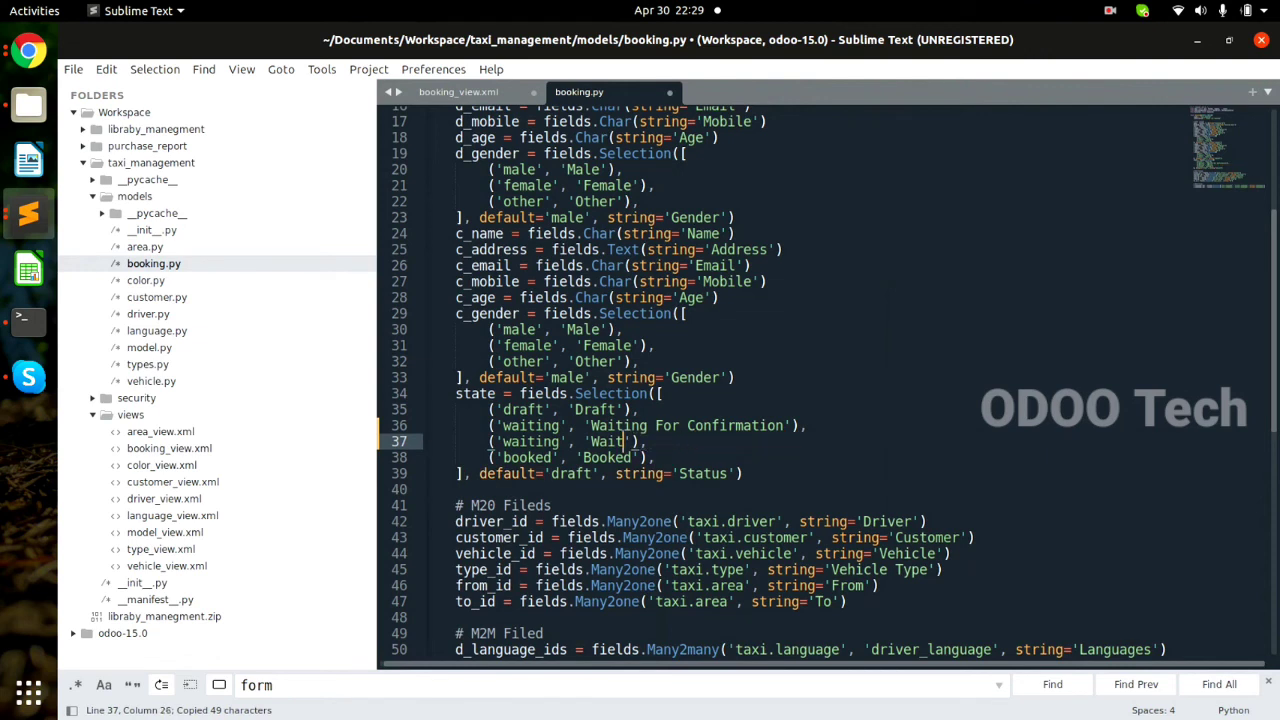
text(CAn)
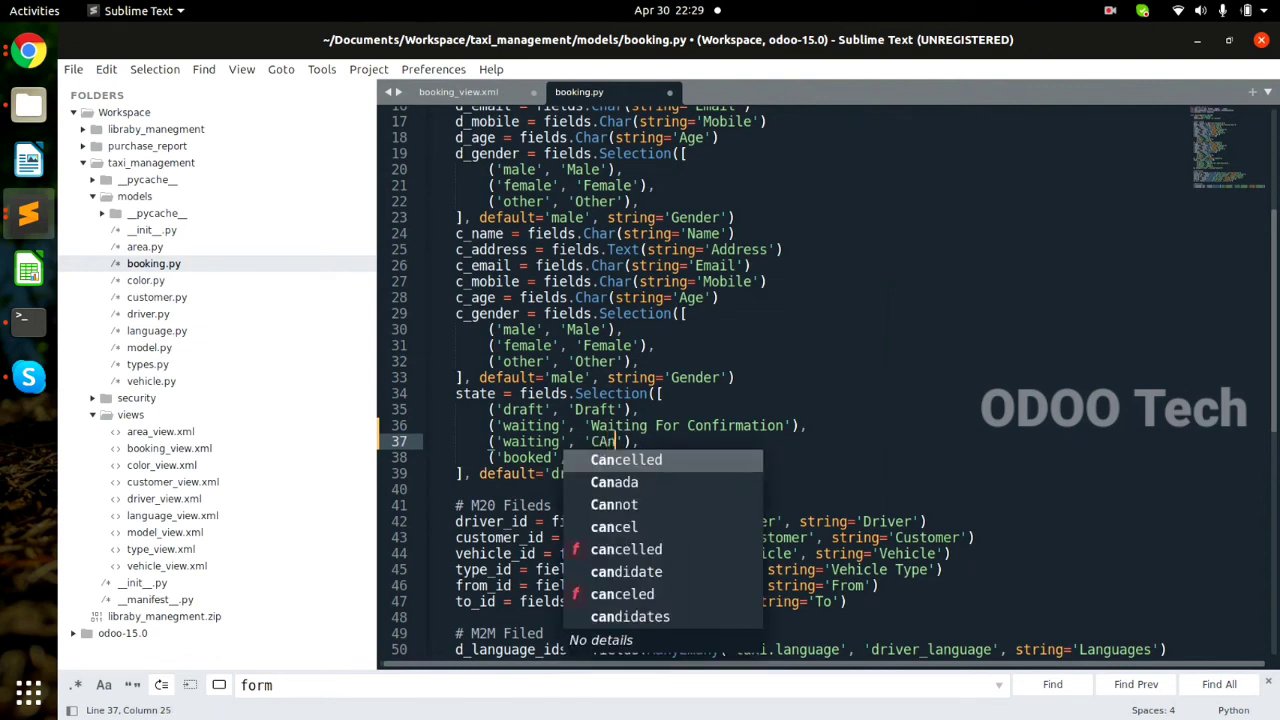
key(Return)
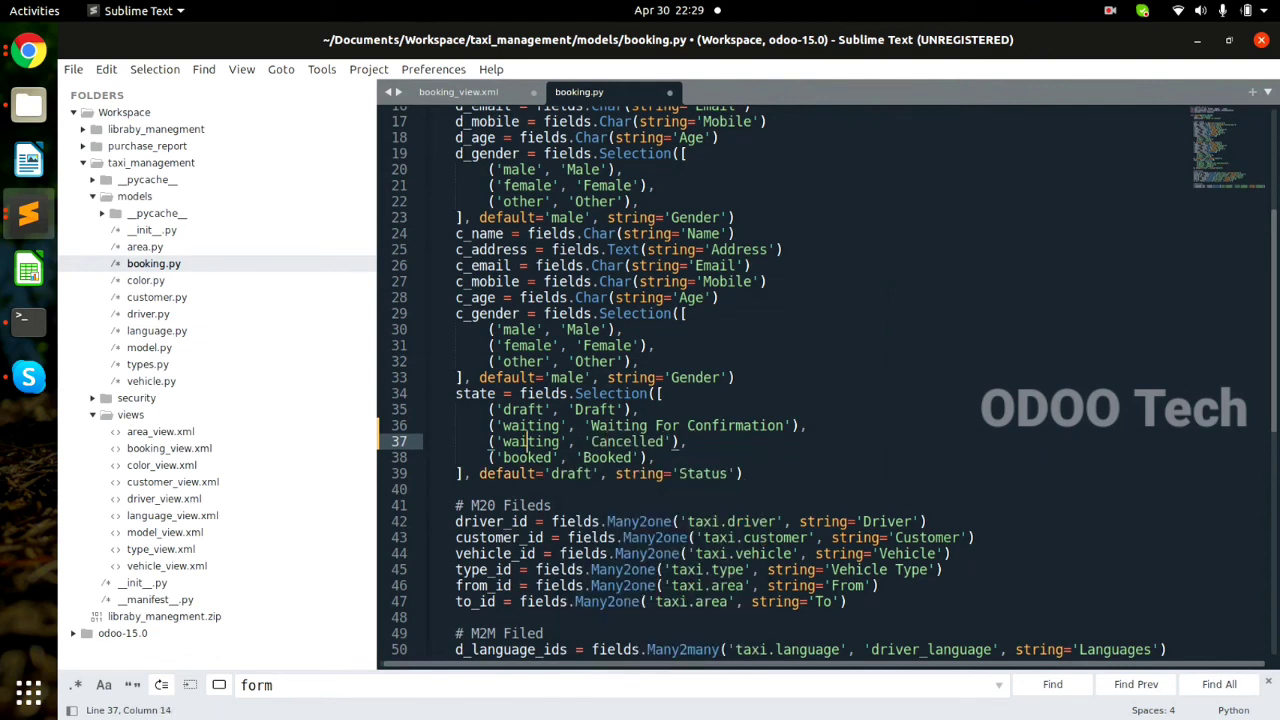
double_click(527, 441)
text(cal)
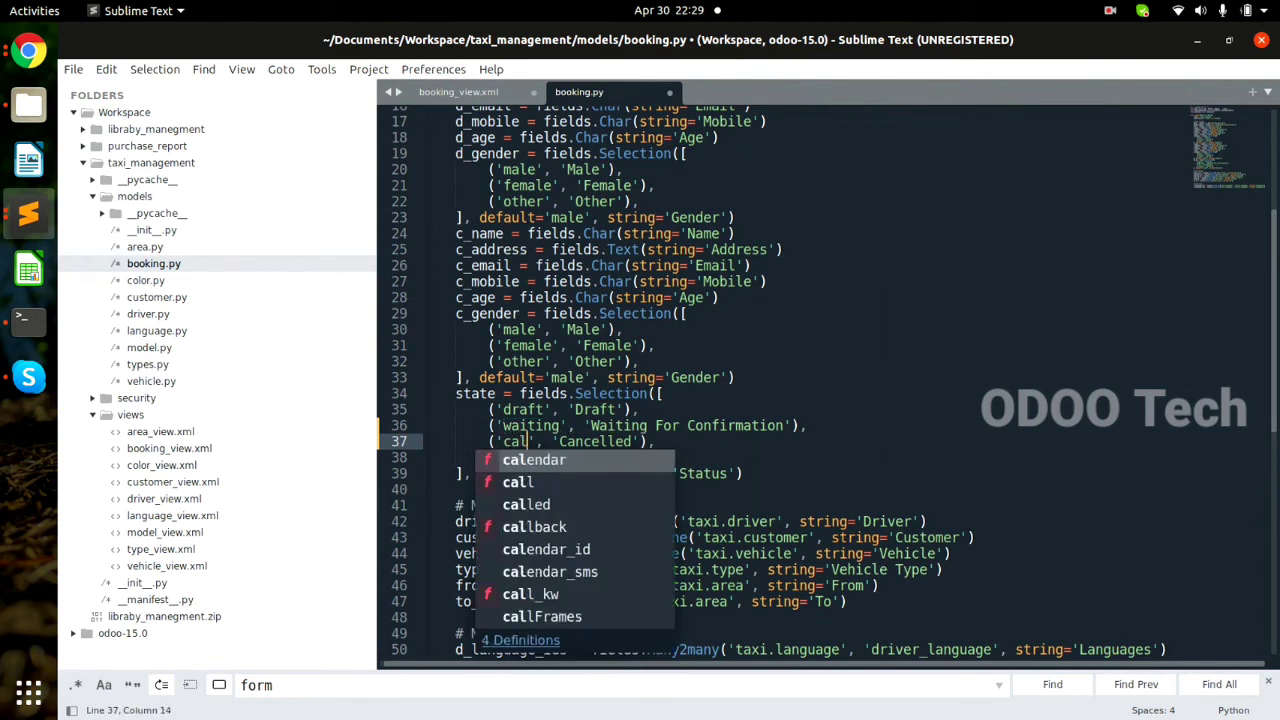
text(n)
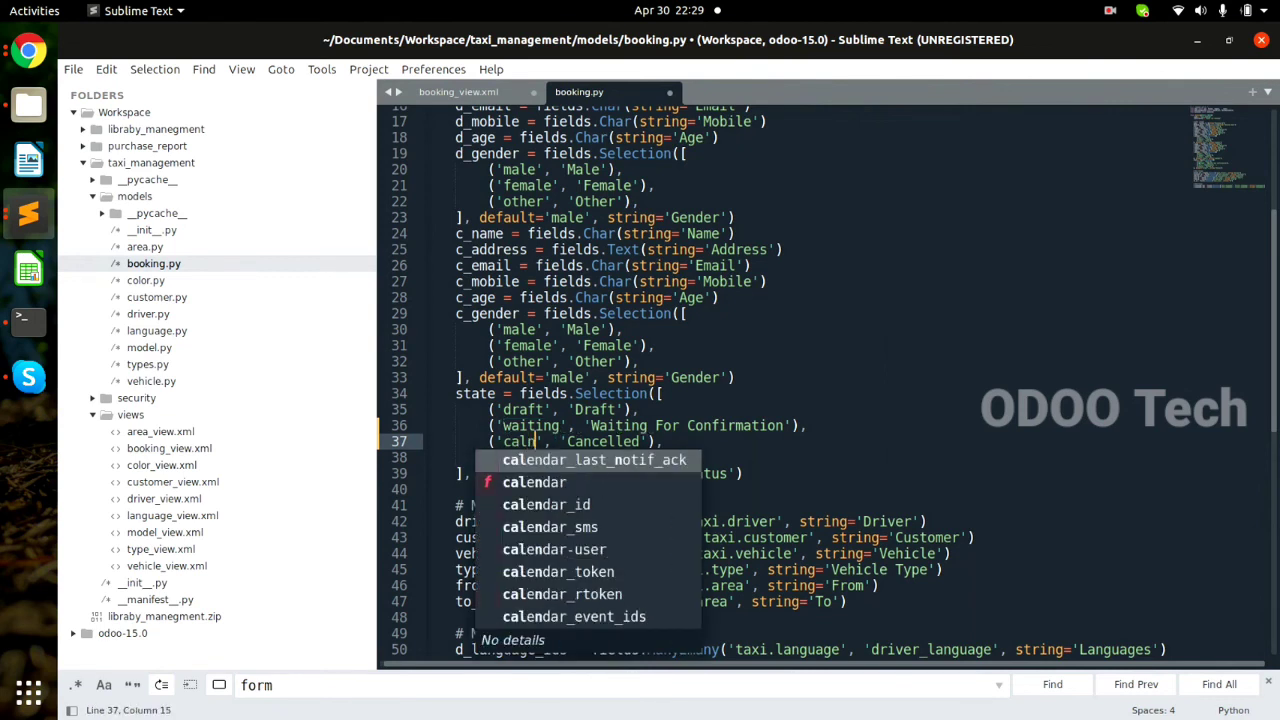
text(d)
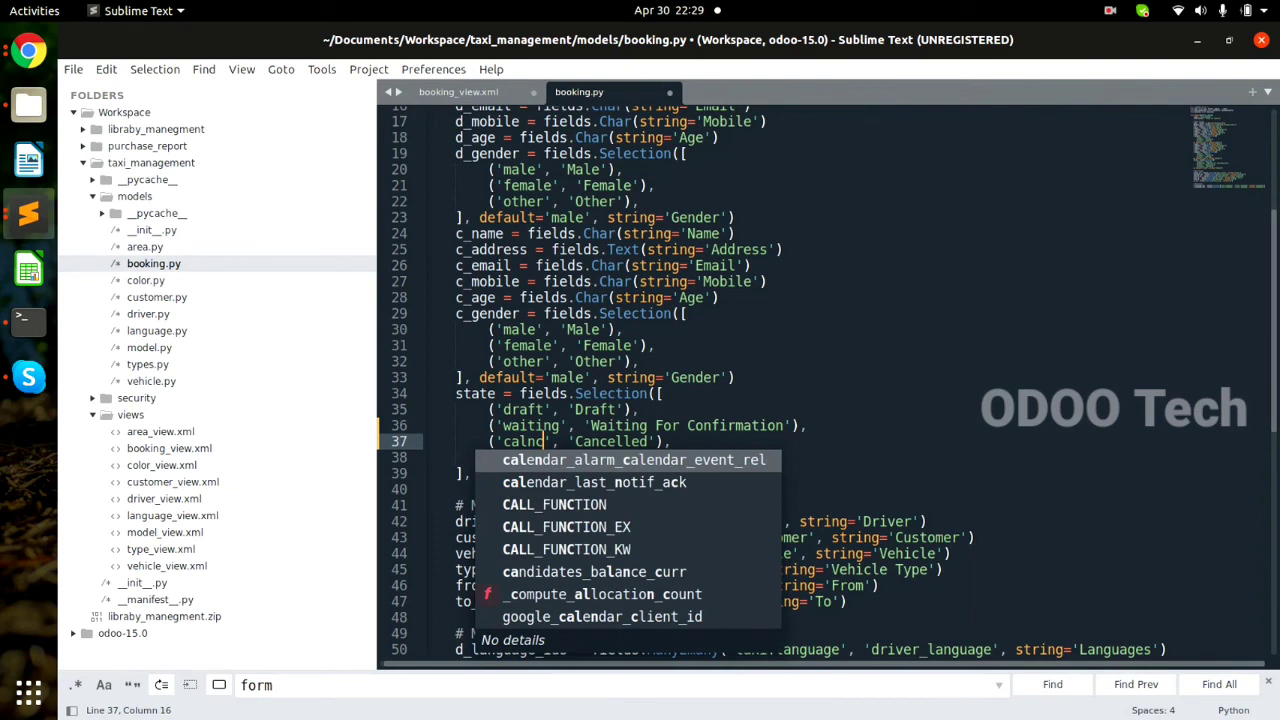
text(el)
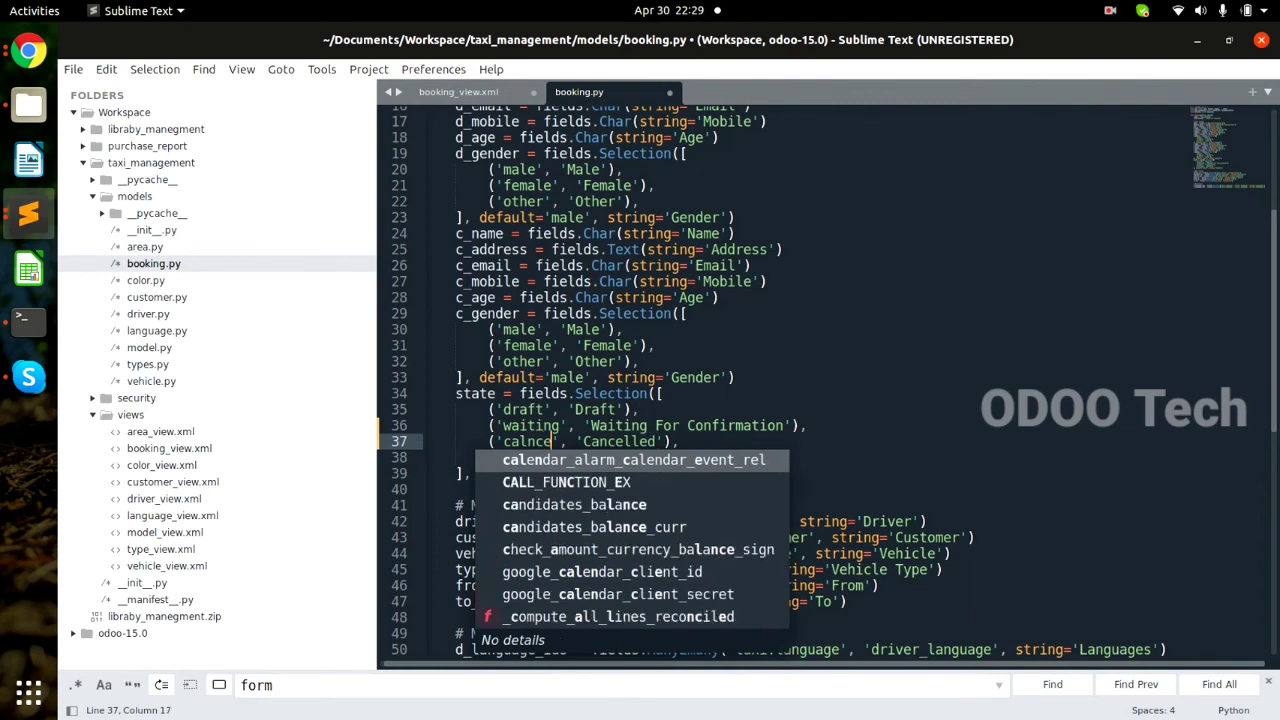
click(736, 378)
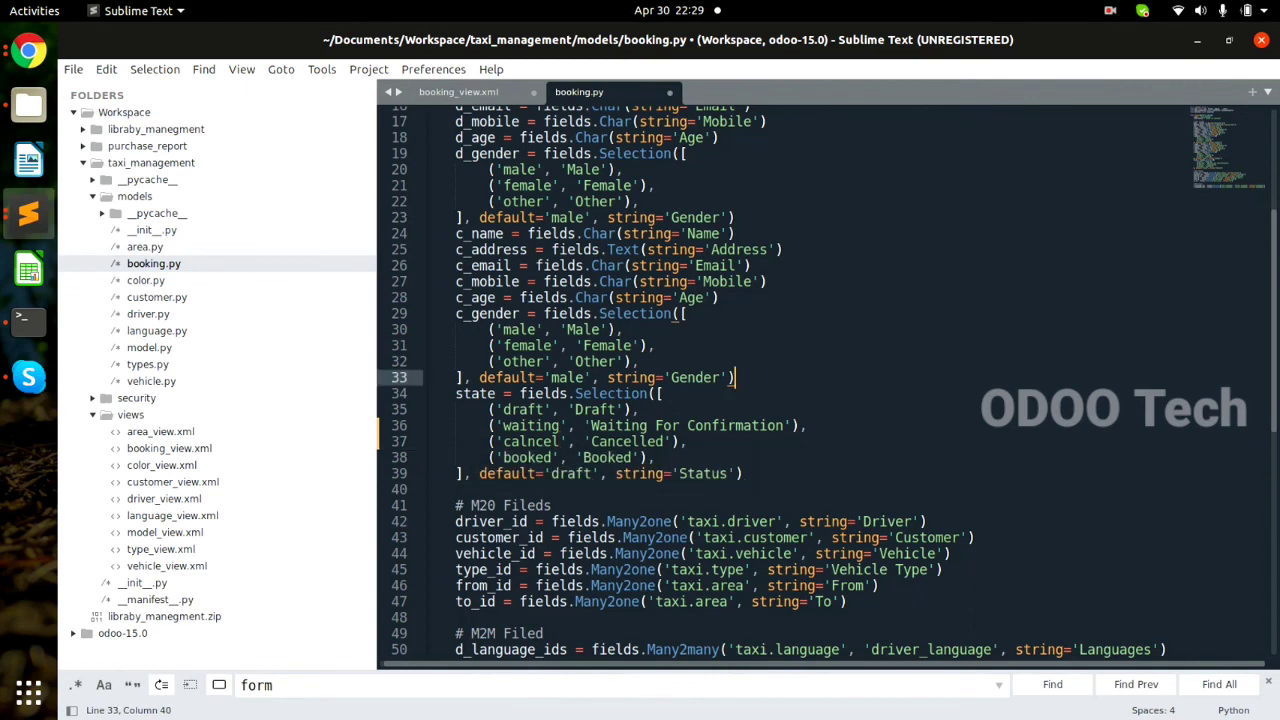
drag(502, 441, 561, 441)
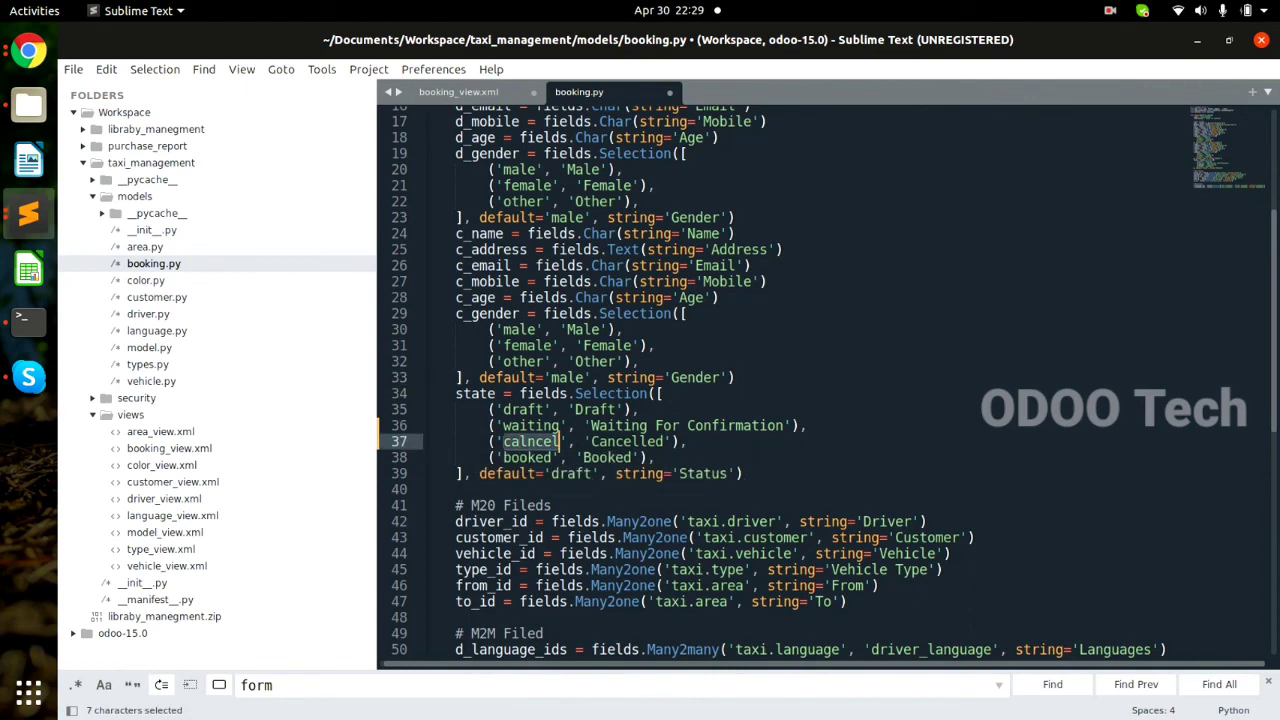
Save all modified files with File > Save All and switch to the Terminal.
key(ctrl+Tab)
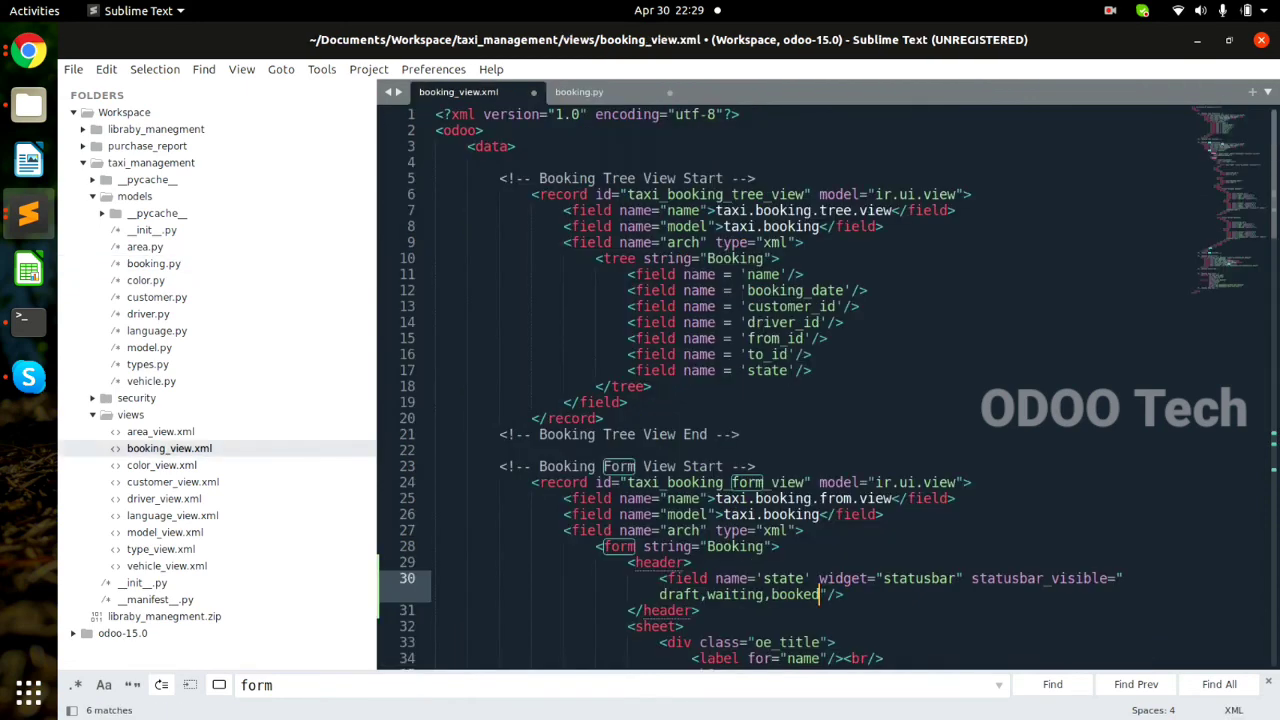
key(alt+f)
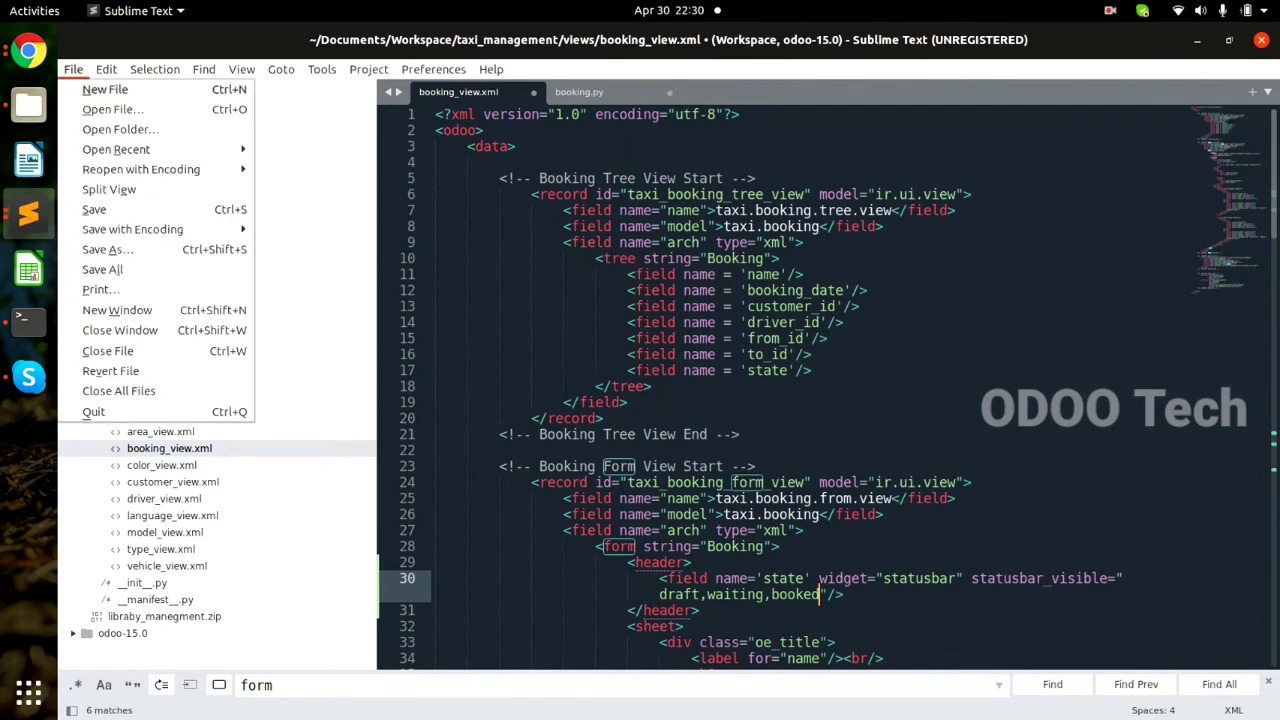
key(l)
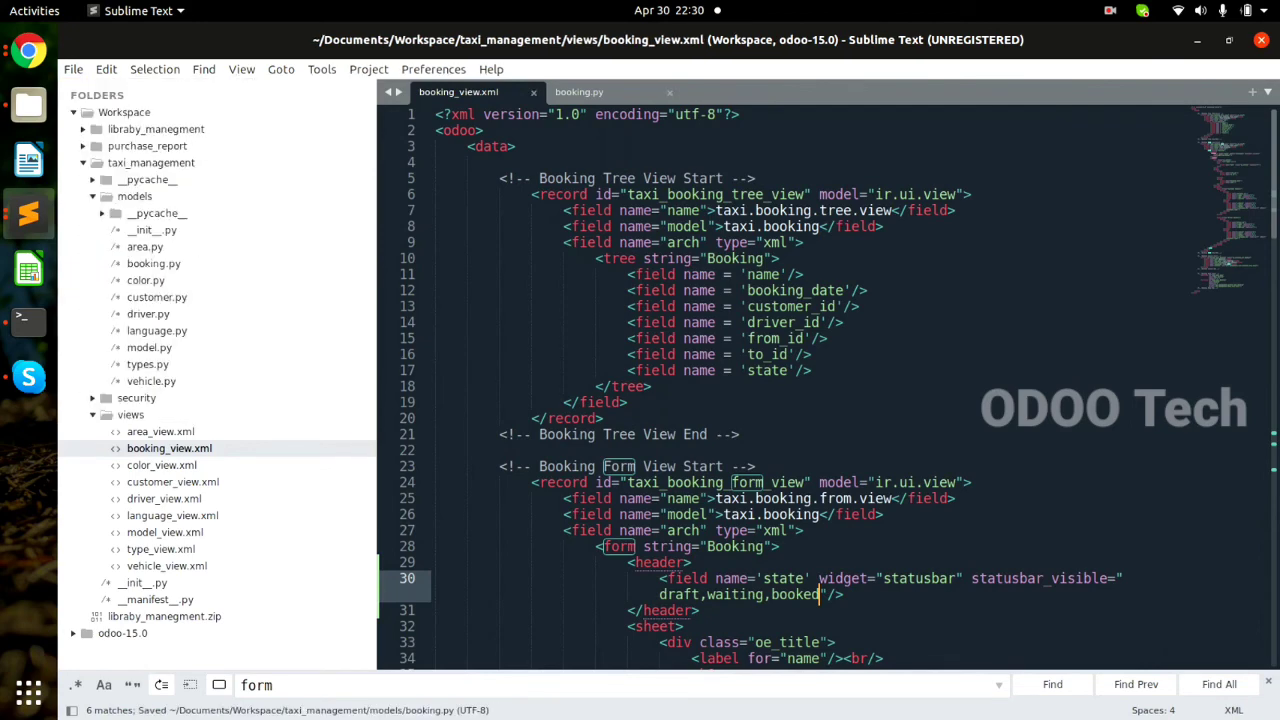
key(alt+Tab)
key(alt+Tab)
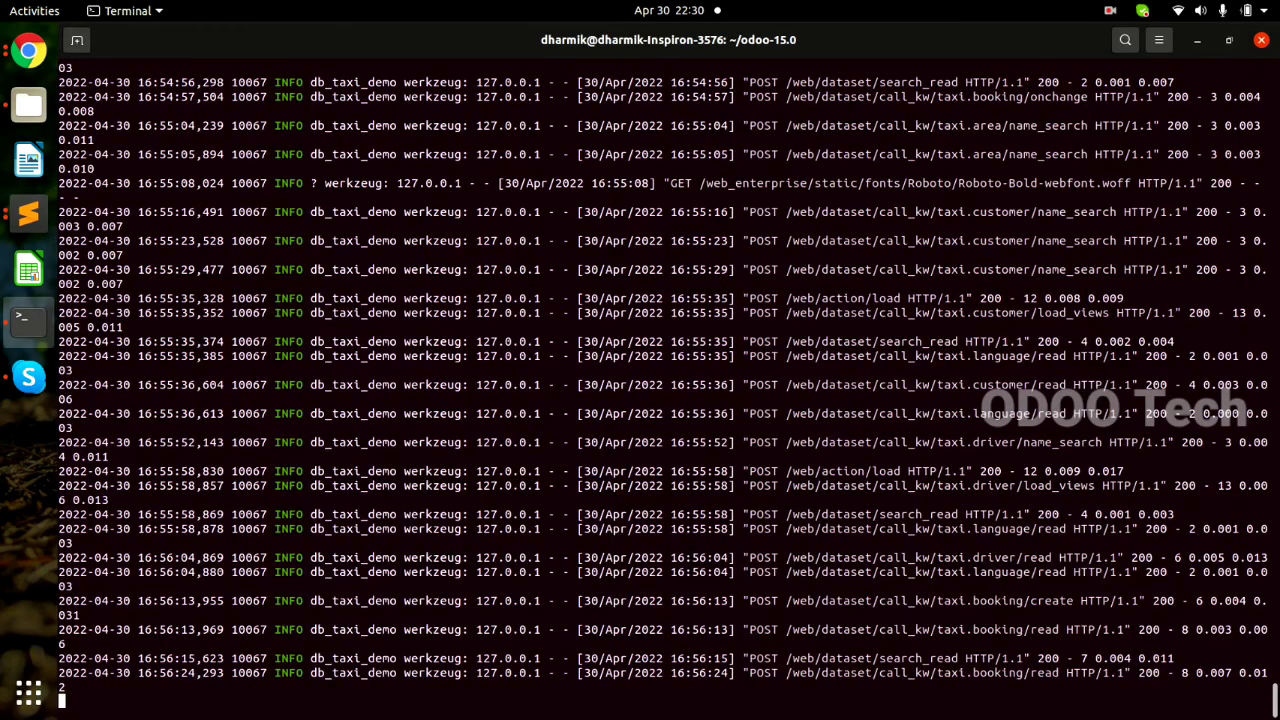
Stop the Odoo server and restart odoo-bin with -u taxi_management to upgrade the module.
key(ctrl+c)
key(ctrl+c)
key(ctrl+c)
key(ctrl+c)
key(ctrl+c)
key(ctrl+c)
key(Up)
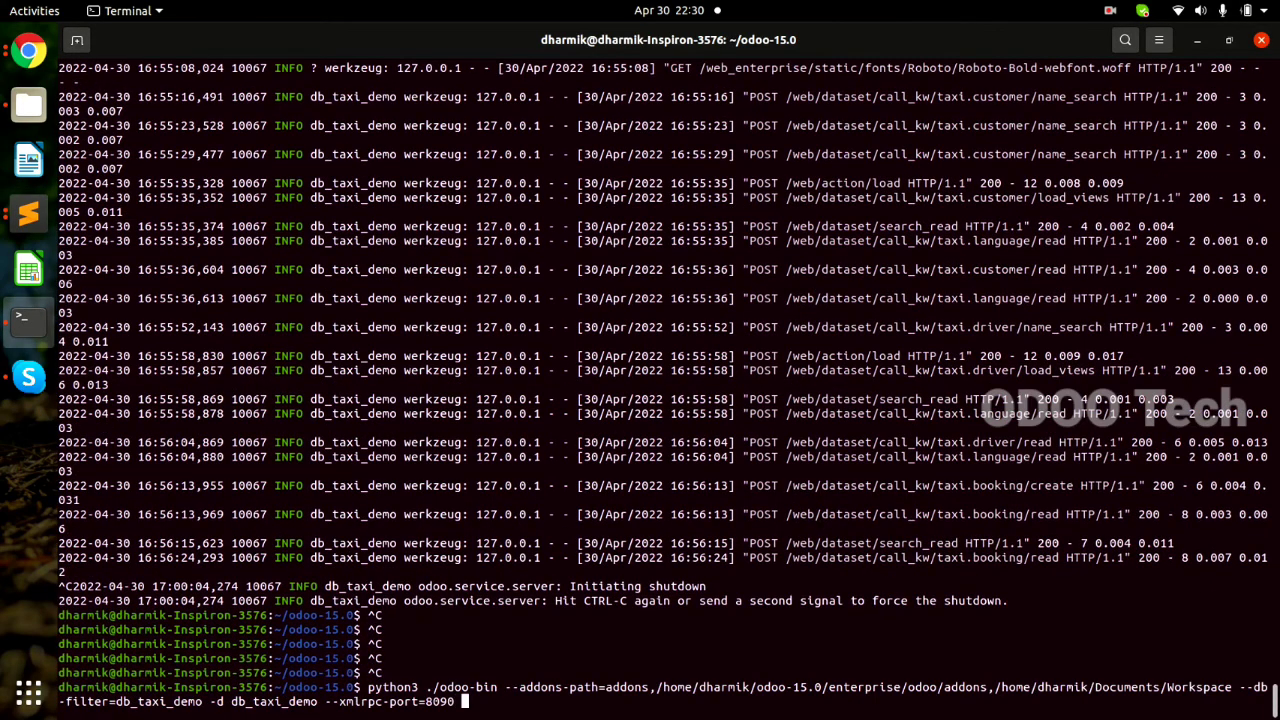
key(alt+Tab)
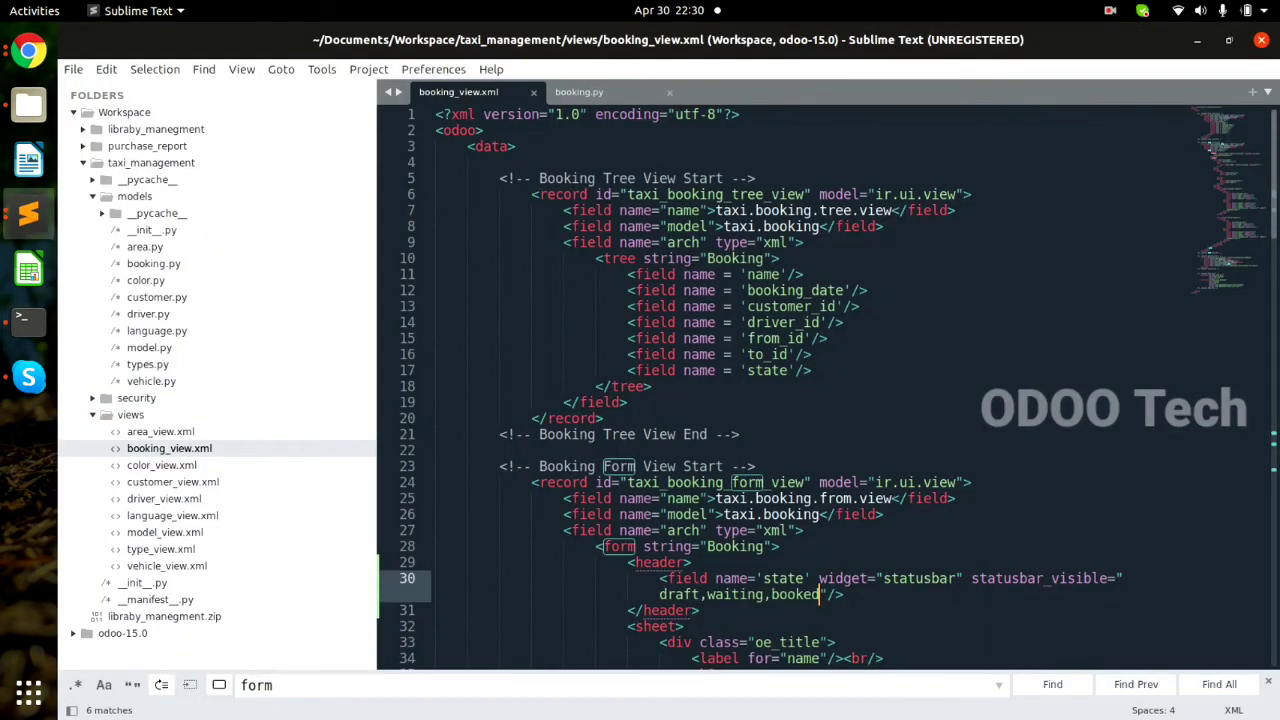
right_click(245, 163)
click(265, 196)
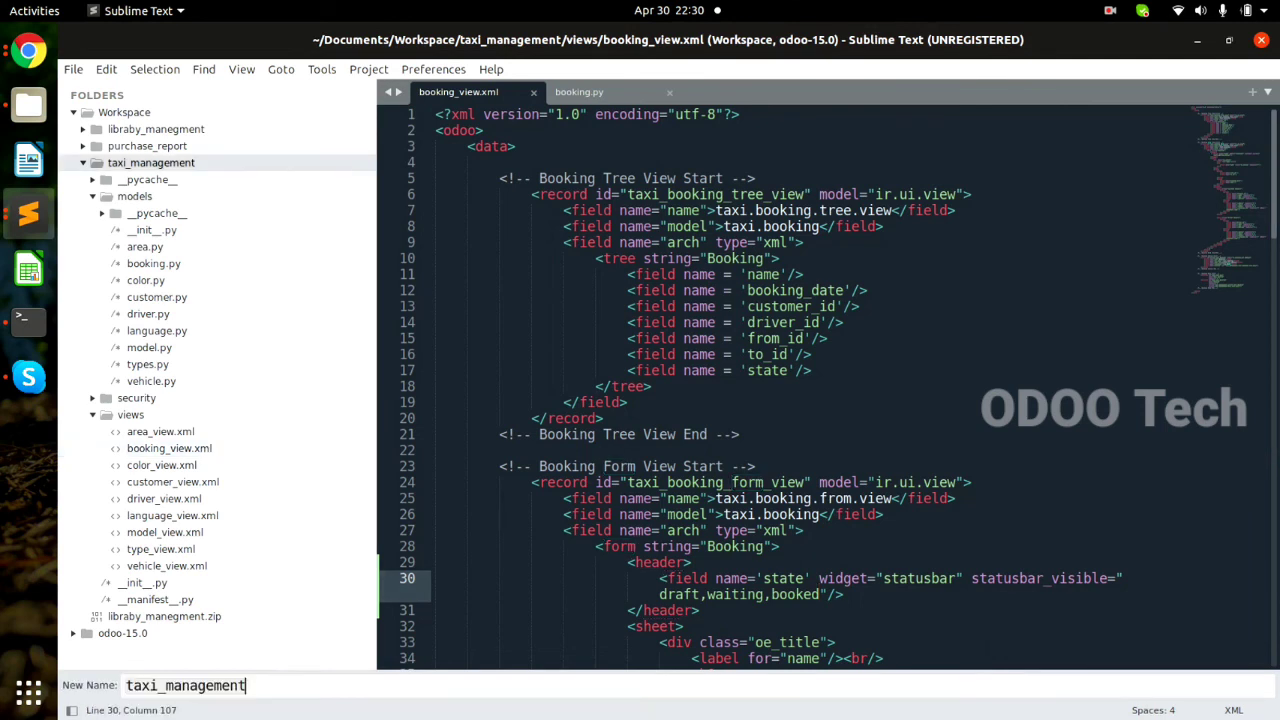
key(Escape)
key(alt+Tab)
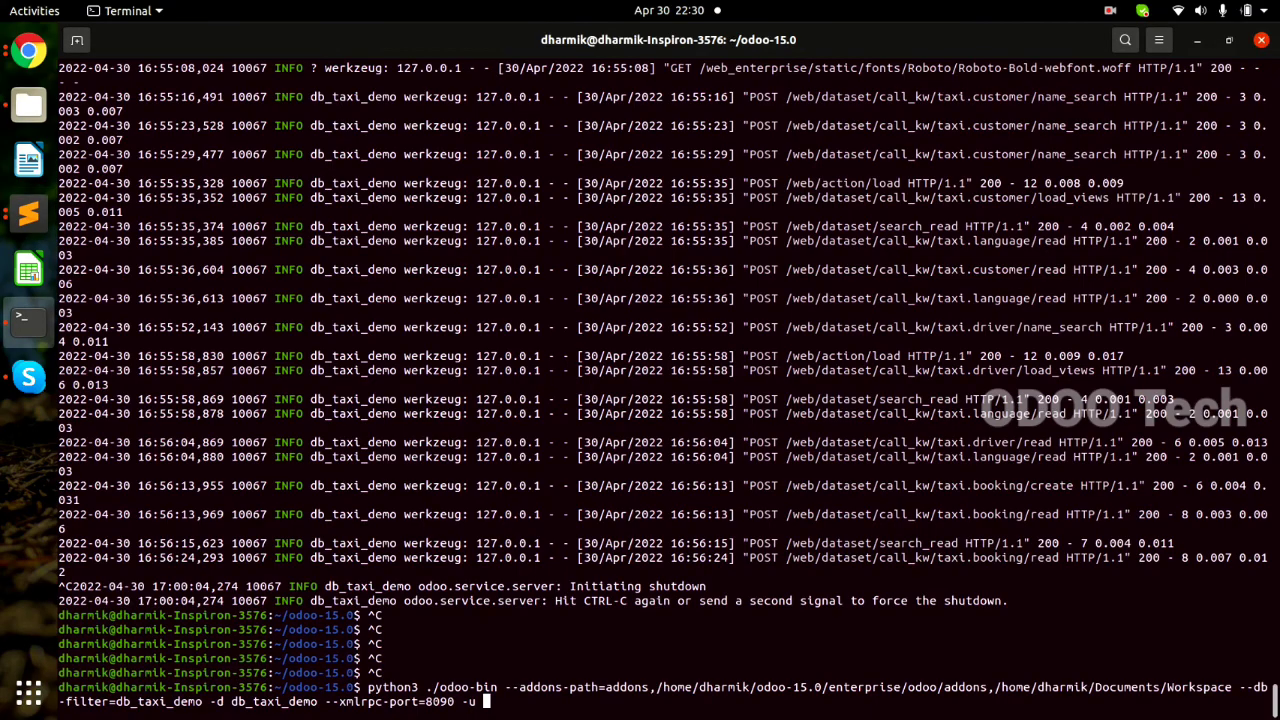
key(ctrl+shift+v)
key(Return)
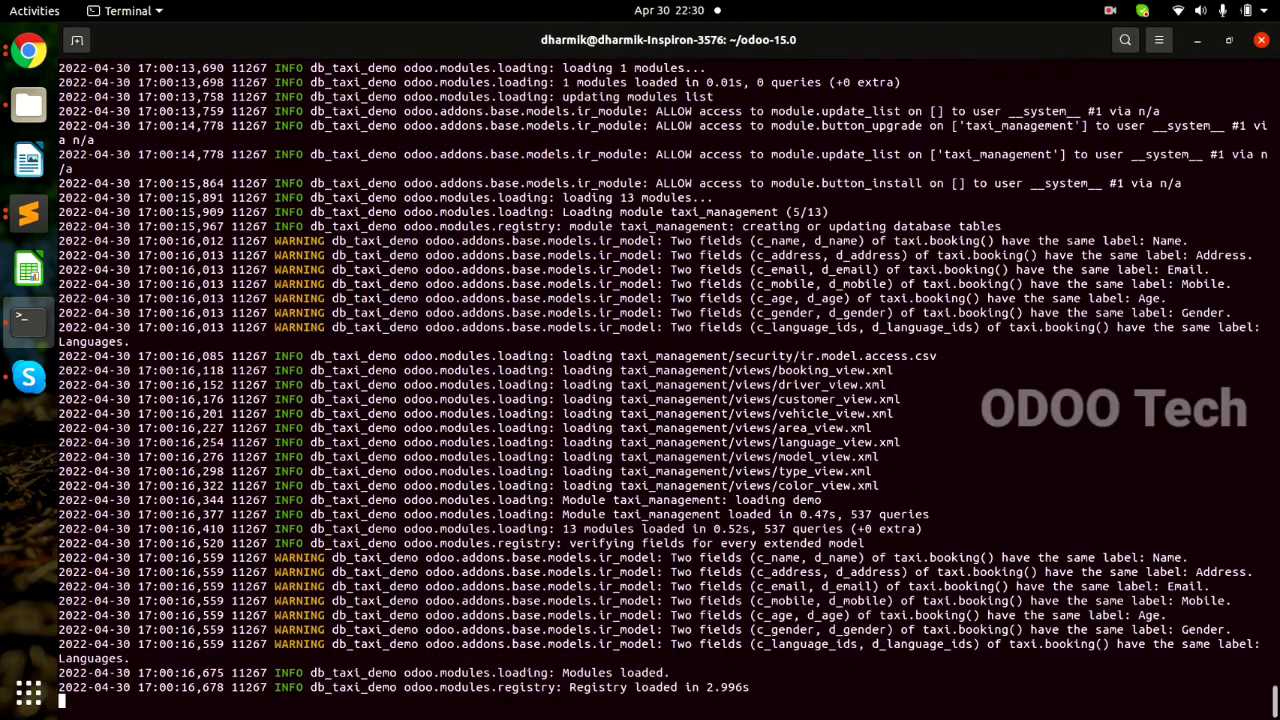
Check the loaded views in the server log, then reload the booking form in Chrome.
drag(565, 355, 786, 500)
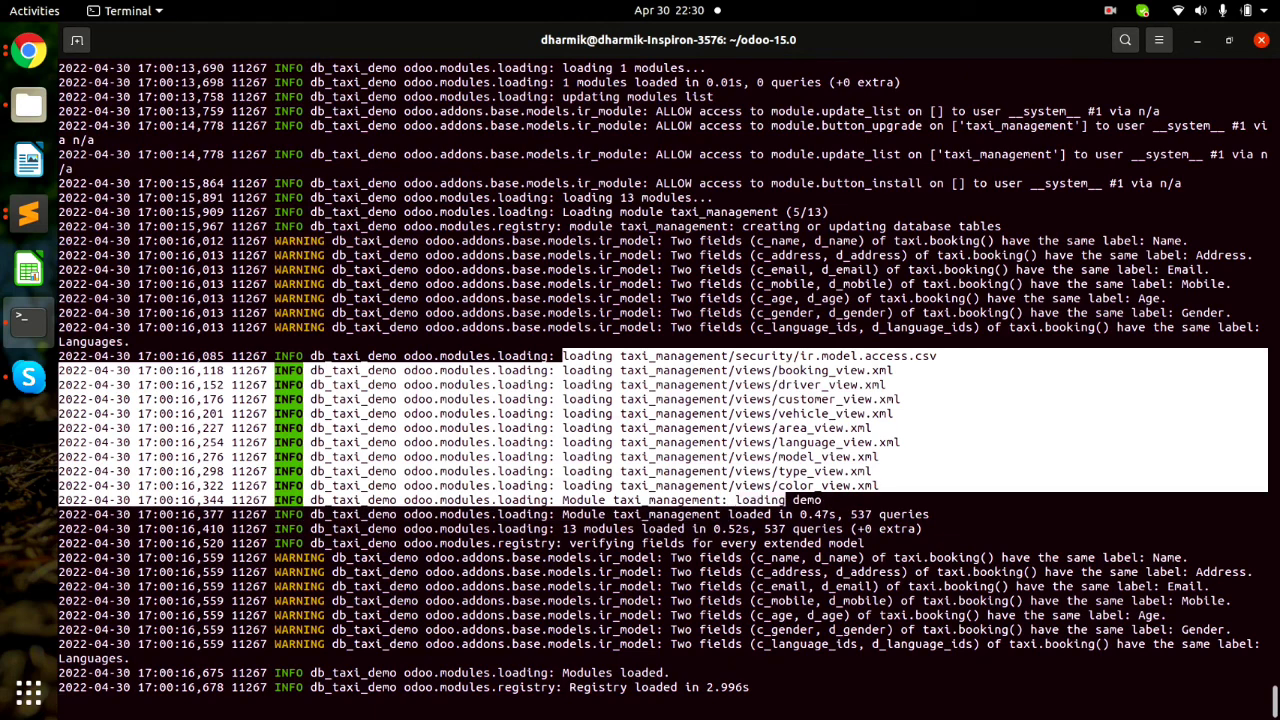
drag(577, 672, 655, 687)
key(alt+Tab)
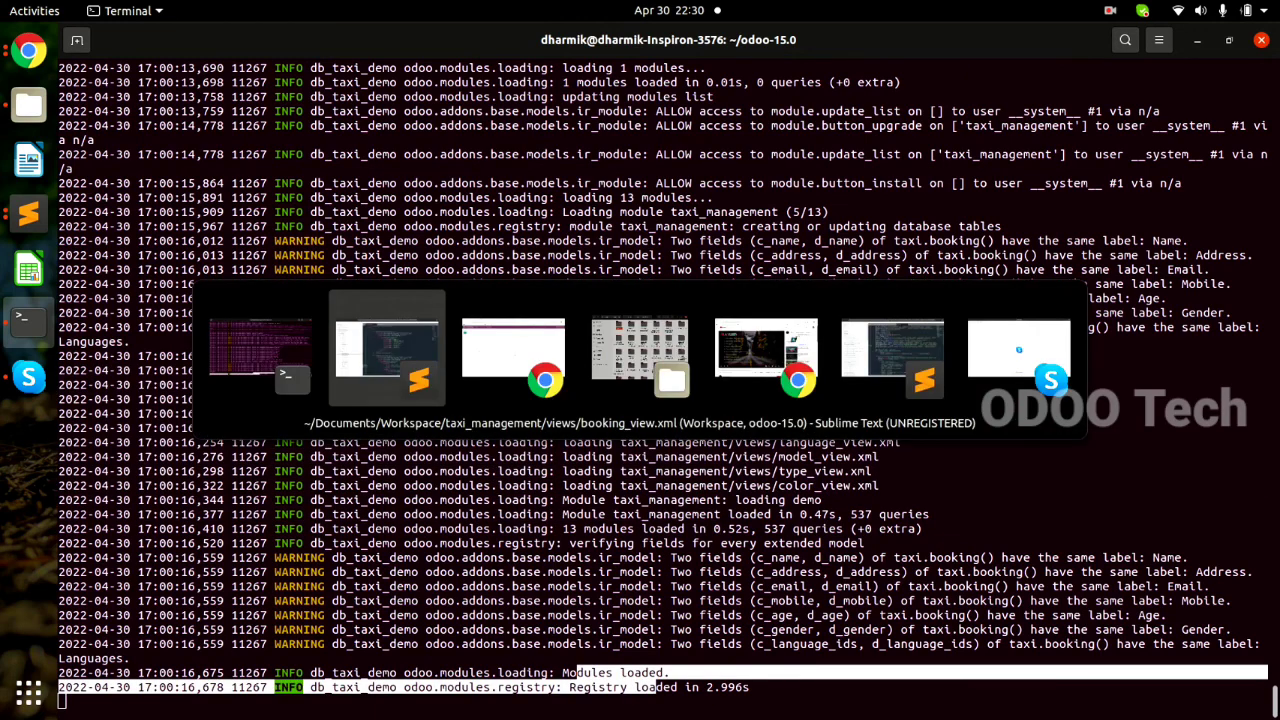
key(alt+Tab)
key(F5)
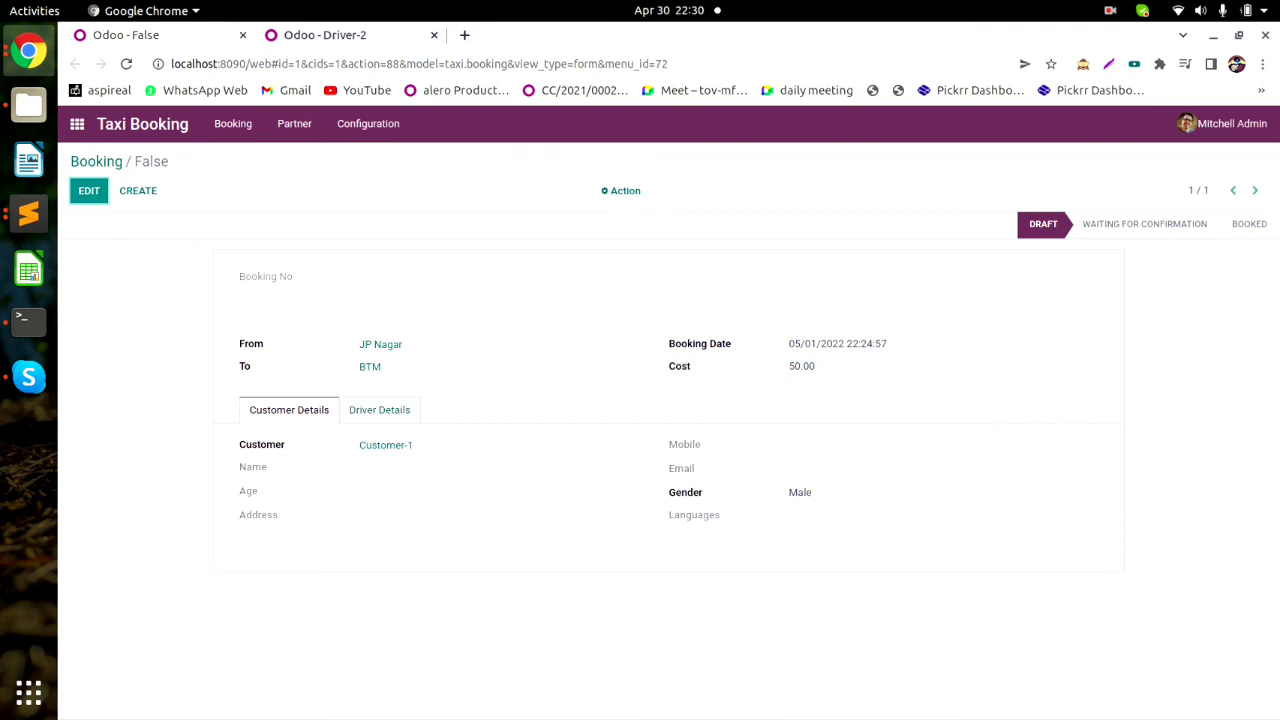
View the booking's driver details, then reload the Driver-2 record and open it for editing.
click(379, 410)
click(325, 35)
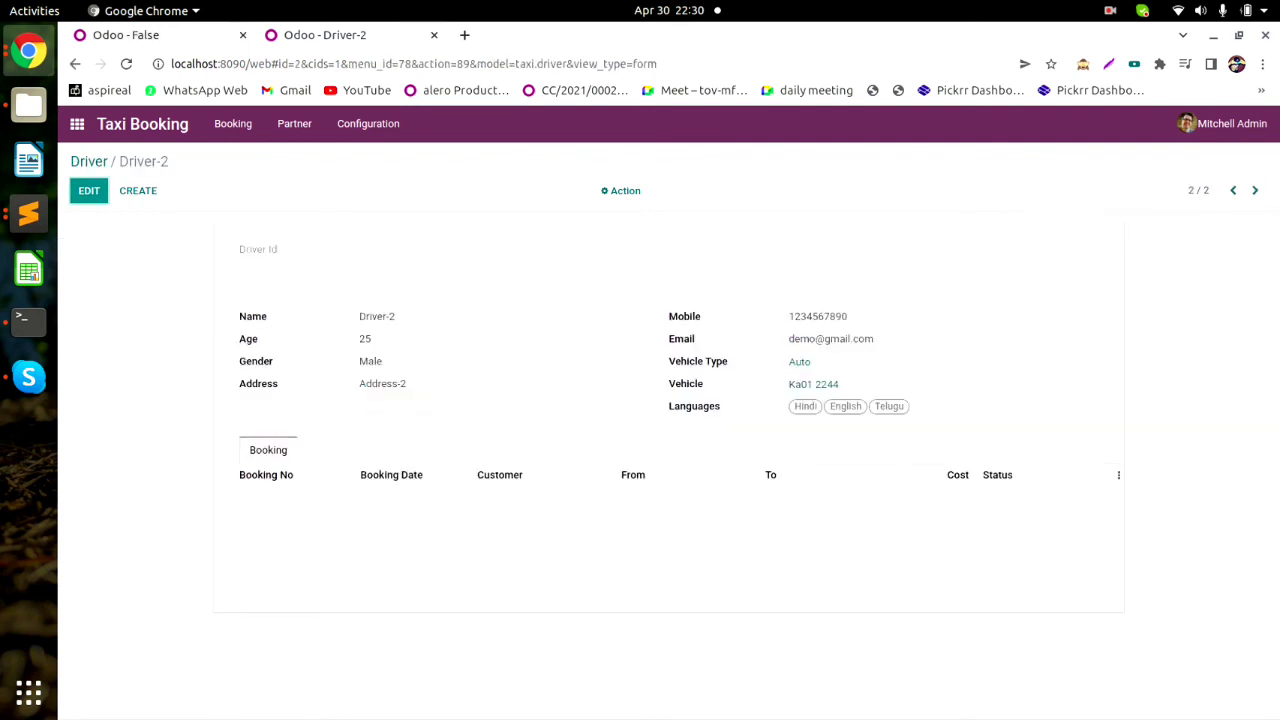
key(F5)
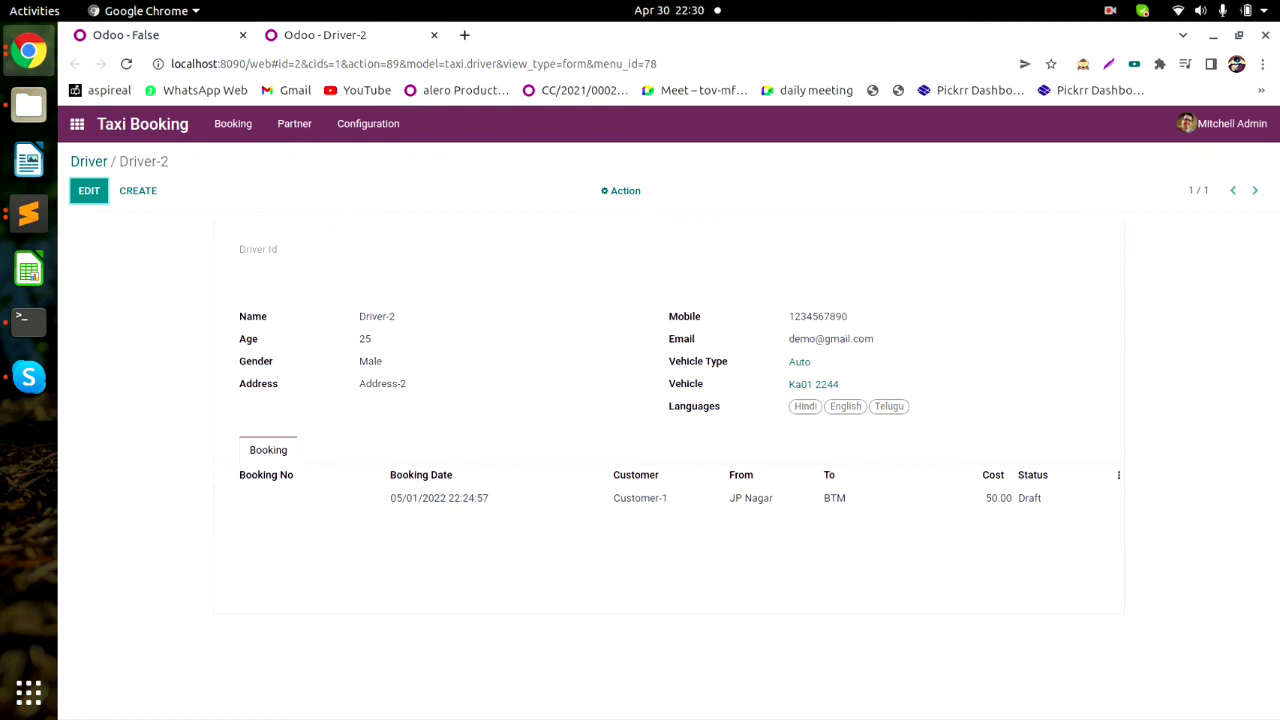
click(89, 191)
click(240, 523)
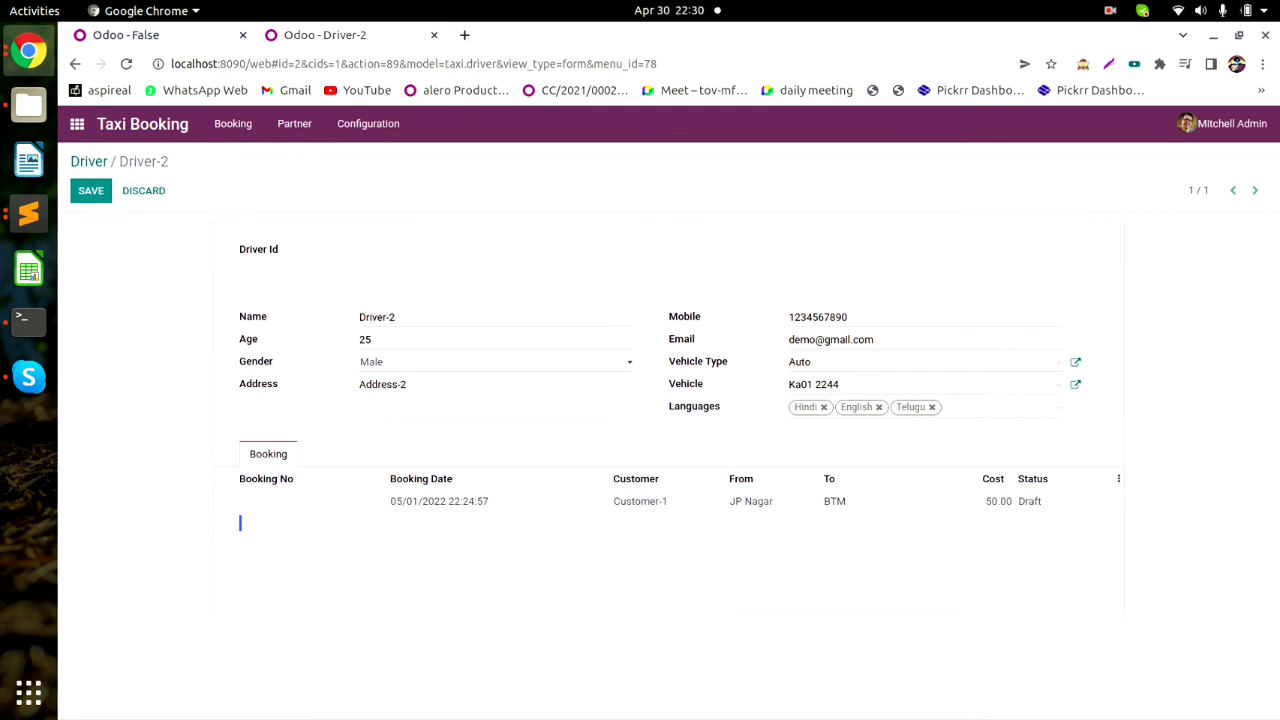
Check the booking's customer details, return to Driver-2 and save its record unchanged.
key(ctrl+Tab)
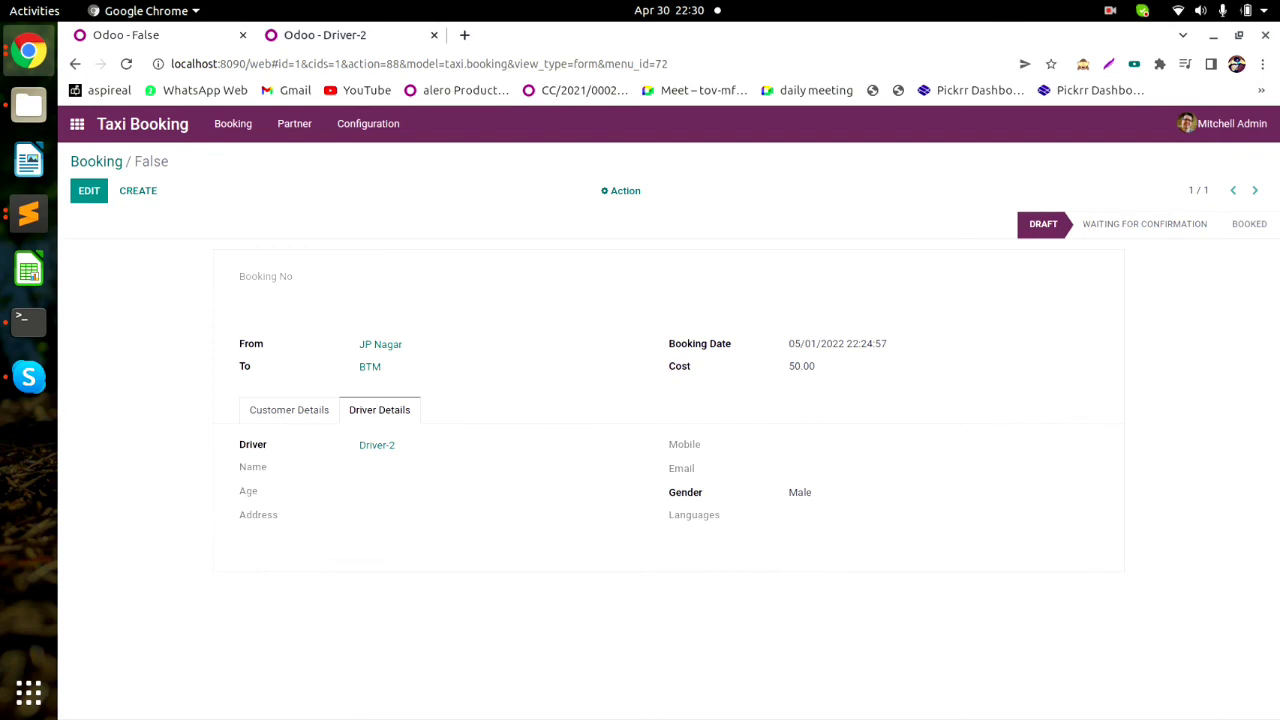
click(289, 410)
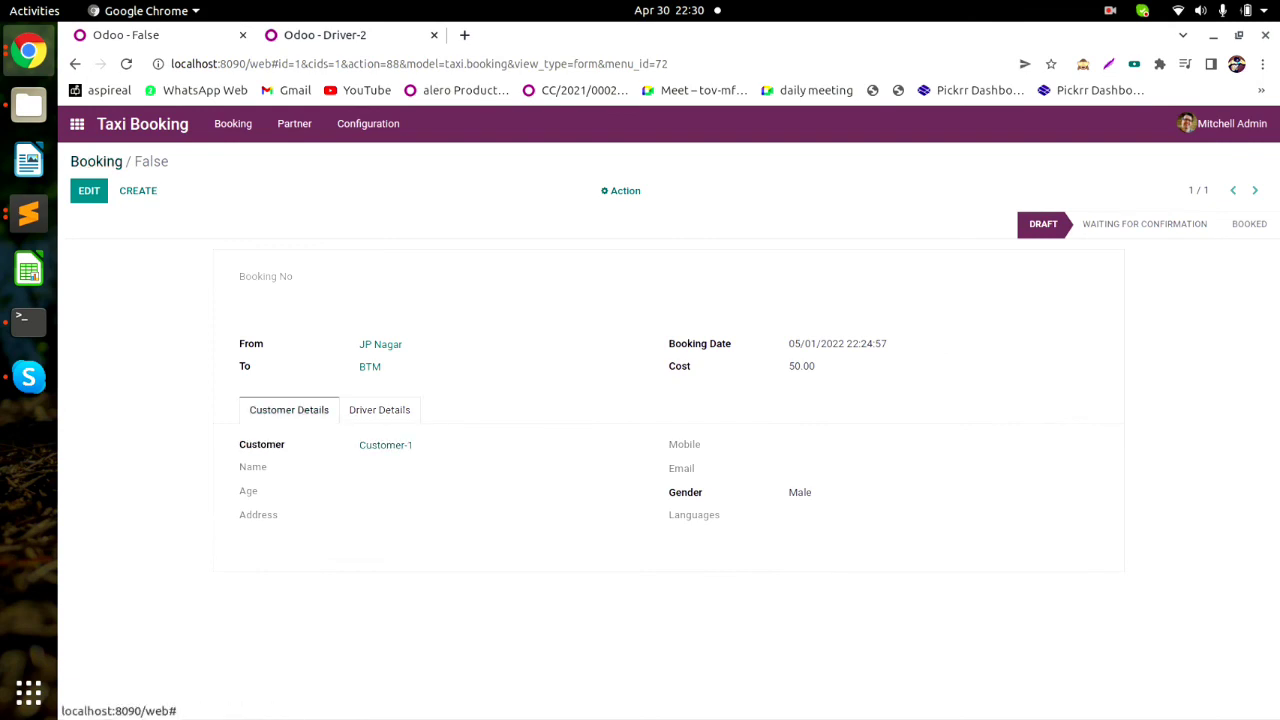
click(96, 162)
click(325, 36)
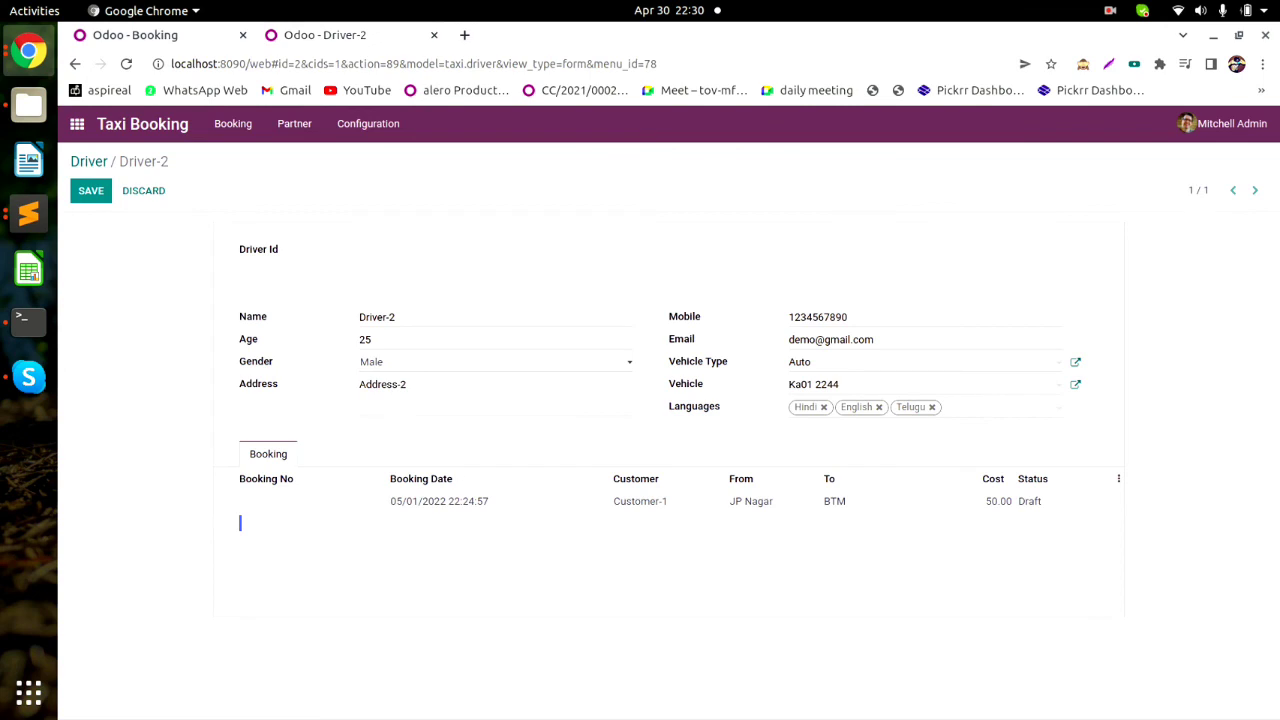
click(990, 407)
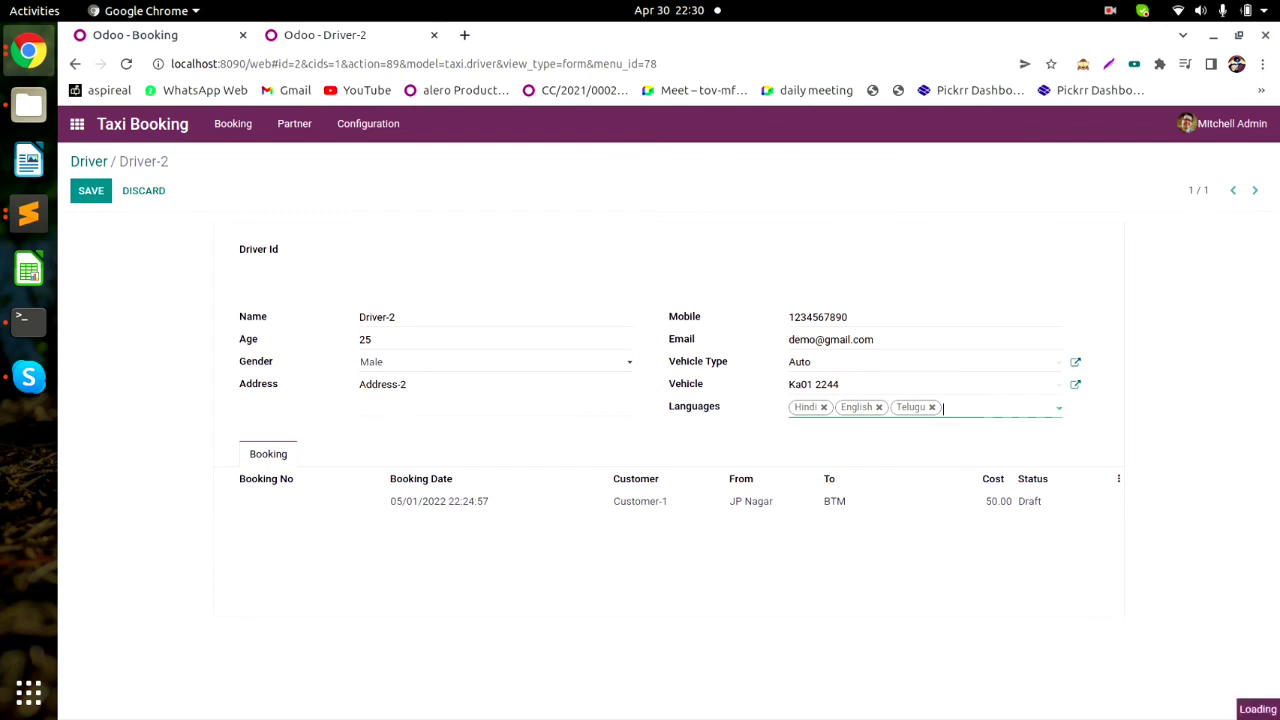
click(990, 407)
click(960, 385)
double_click(960, 385)
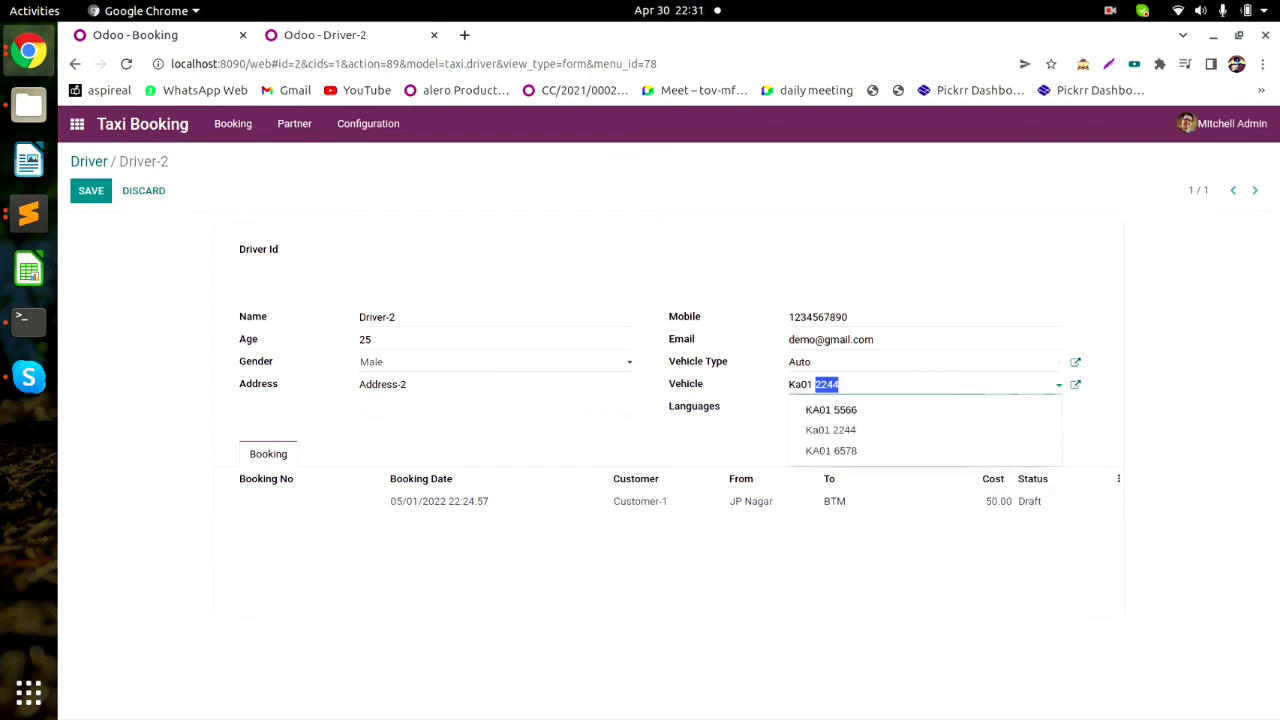
click(960, 436)
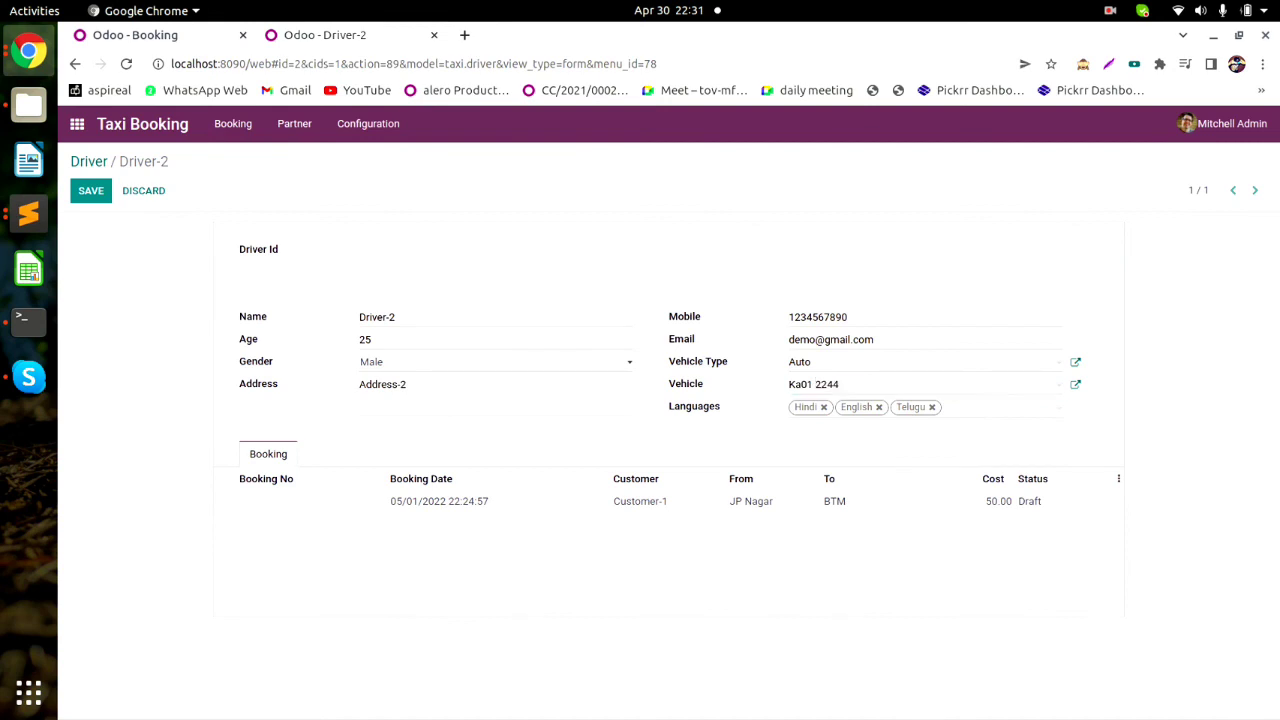
click(90, 190)
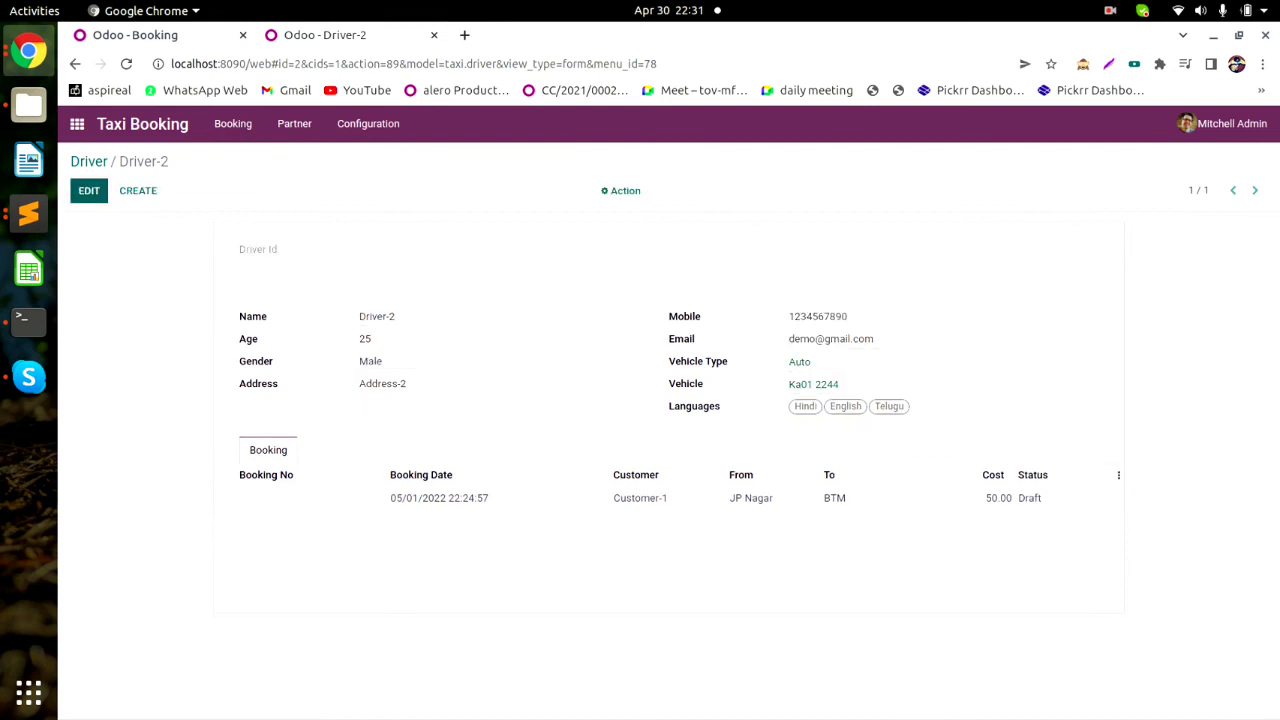
Go from the driver list to the Booking menu and open the JP Nagar–BTM booking for editing.
click(88, 161)
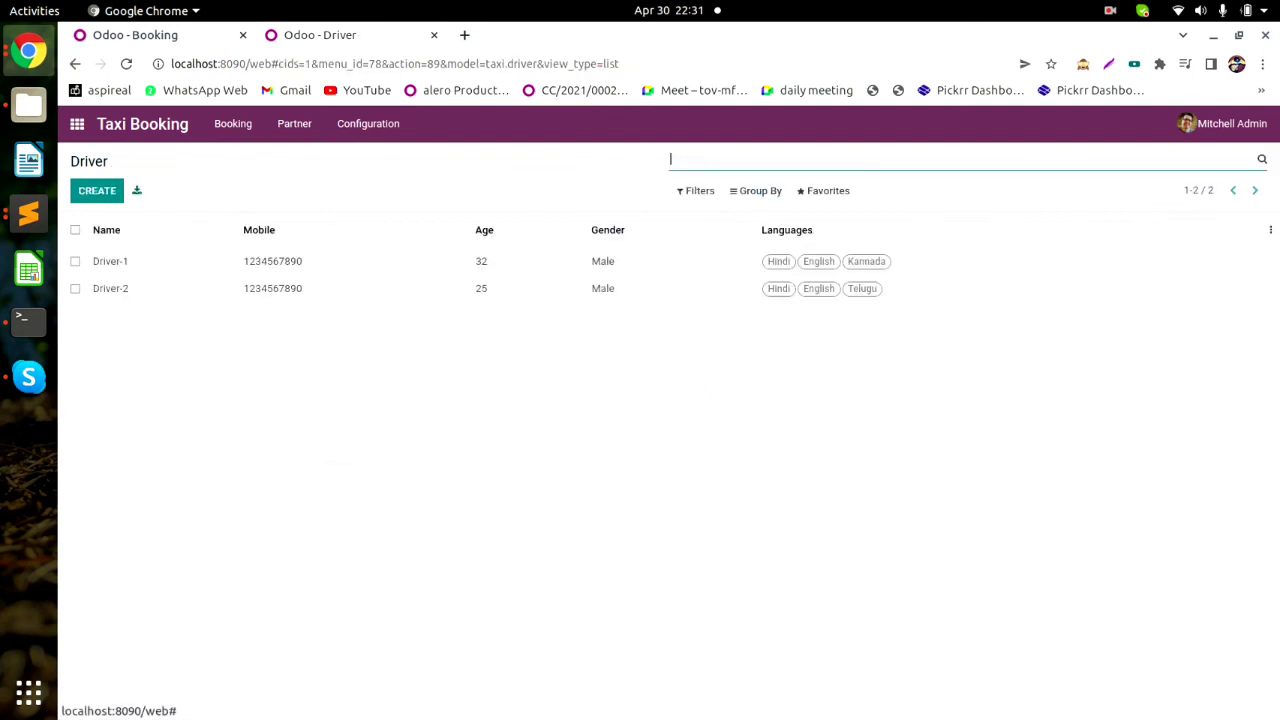
click(233, 124)
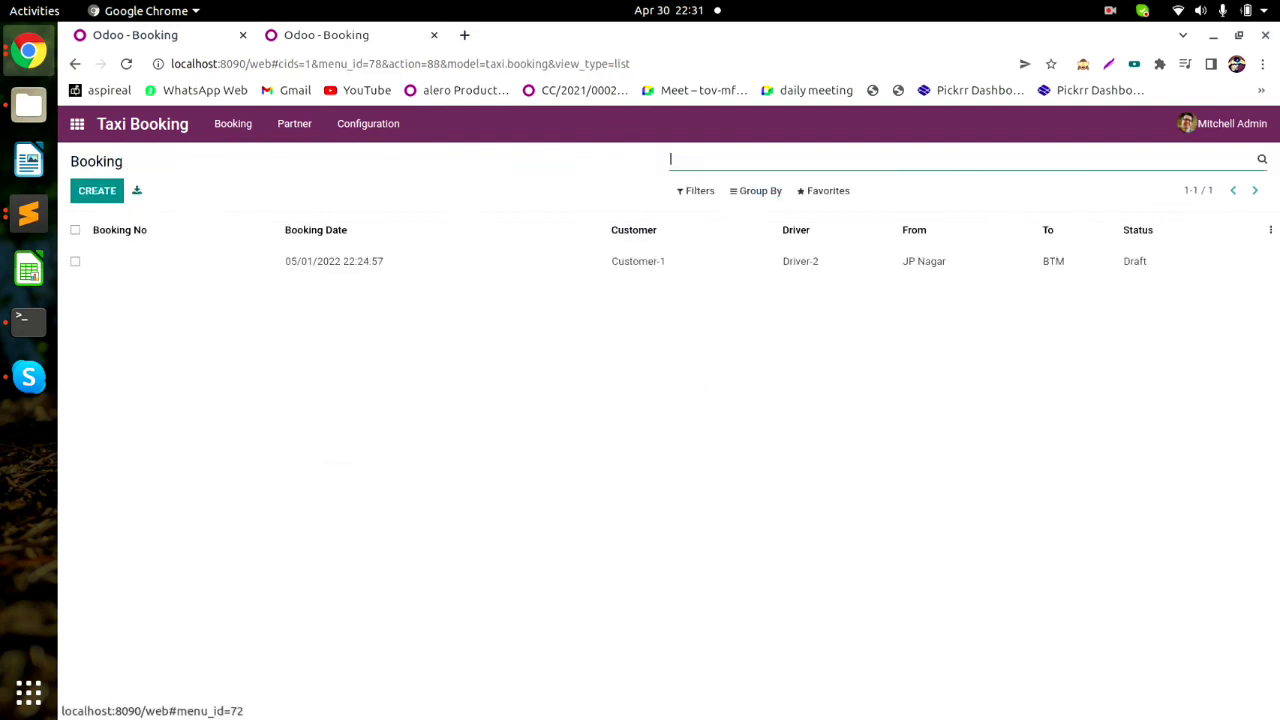
click(334, 261)
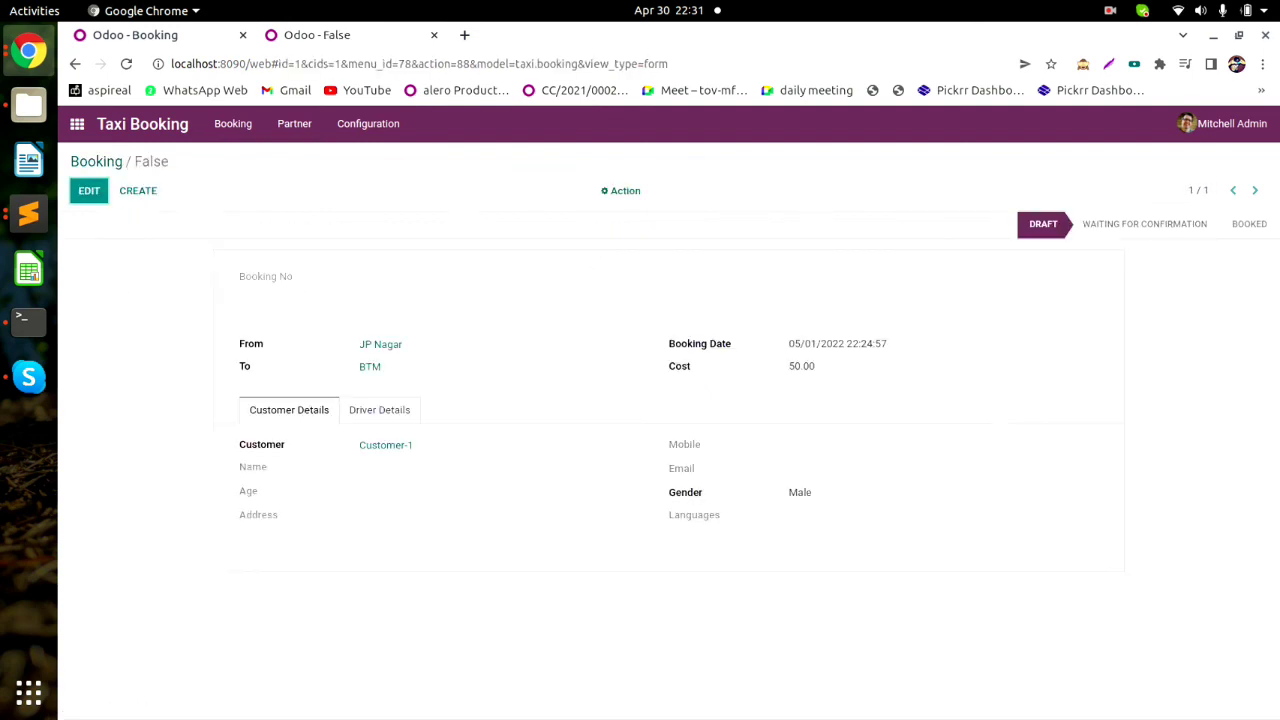
drag(296, 277, 238, 277)
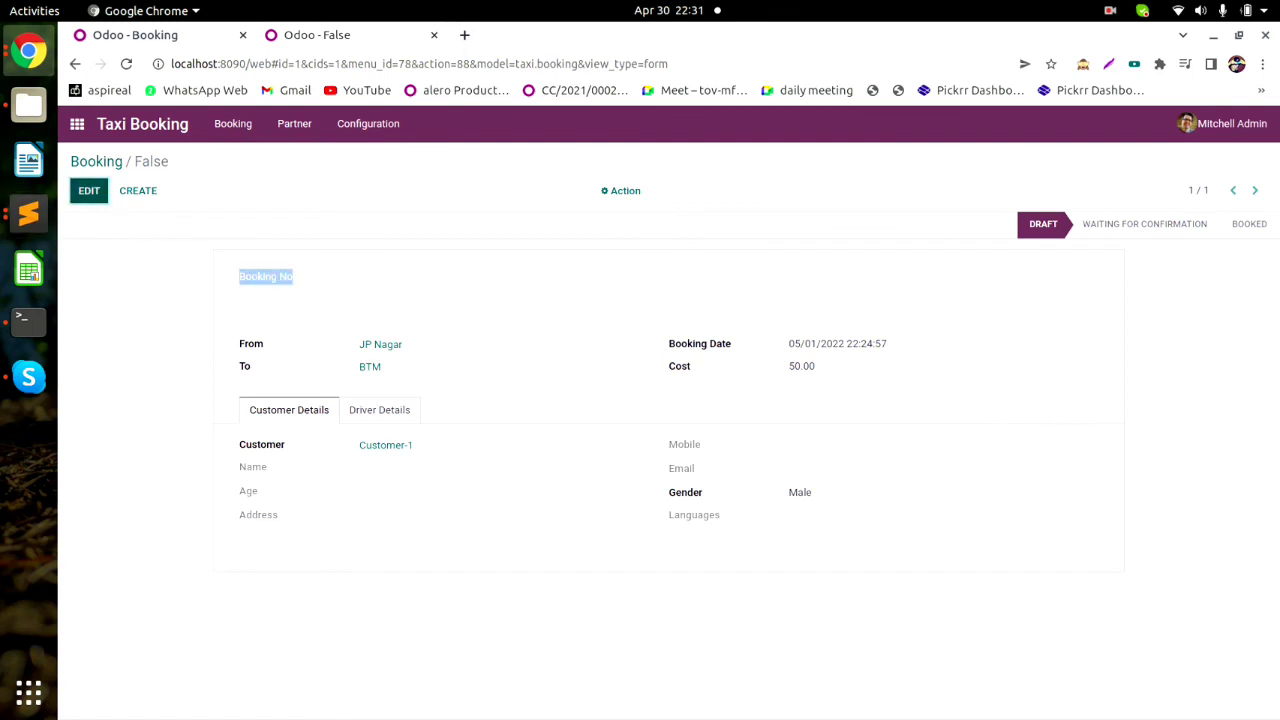
click(89, 191)
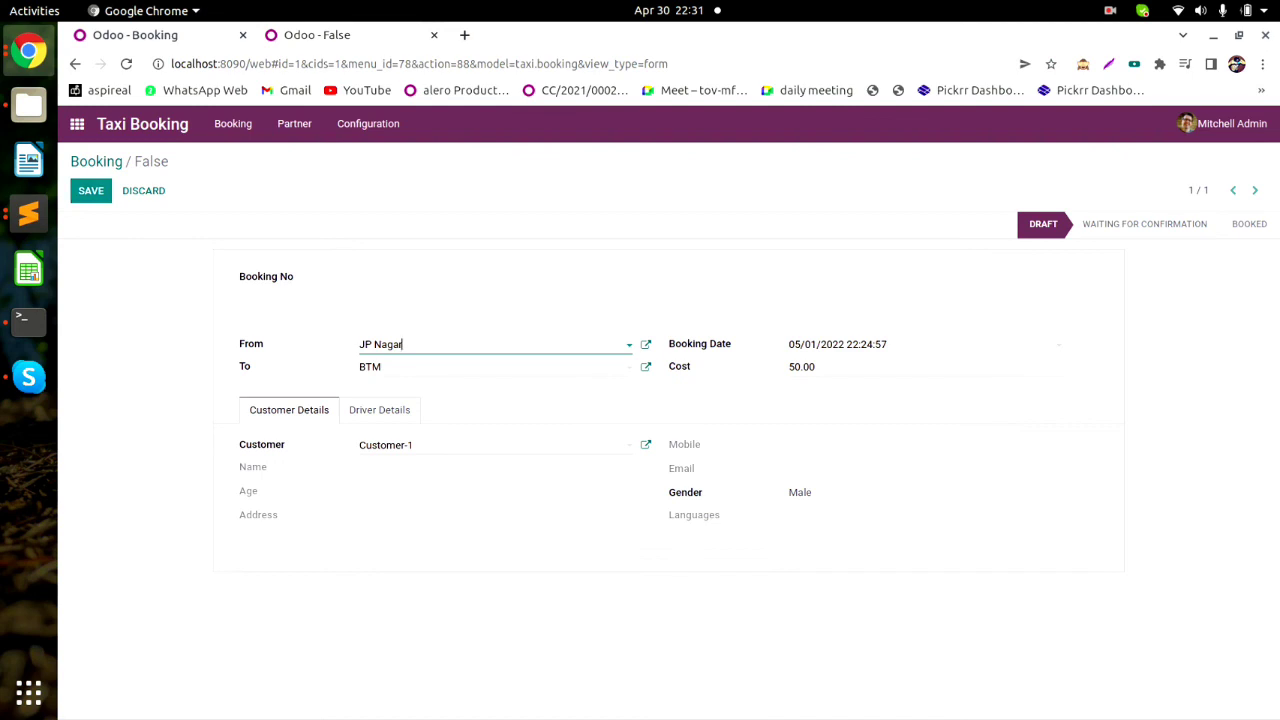
Highlight the customer details labels Name, Age and Address on the booking form.
drag(239, 444, 264, 467)
double_click(256, 467)
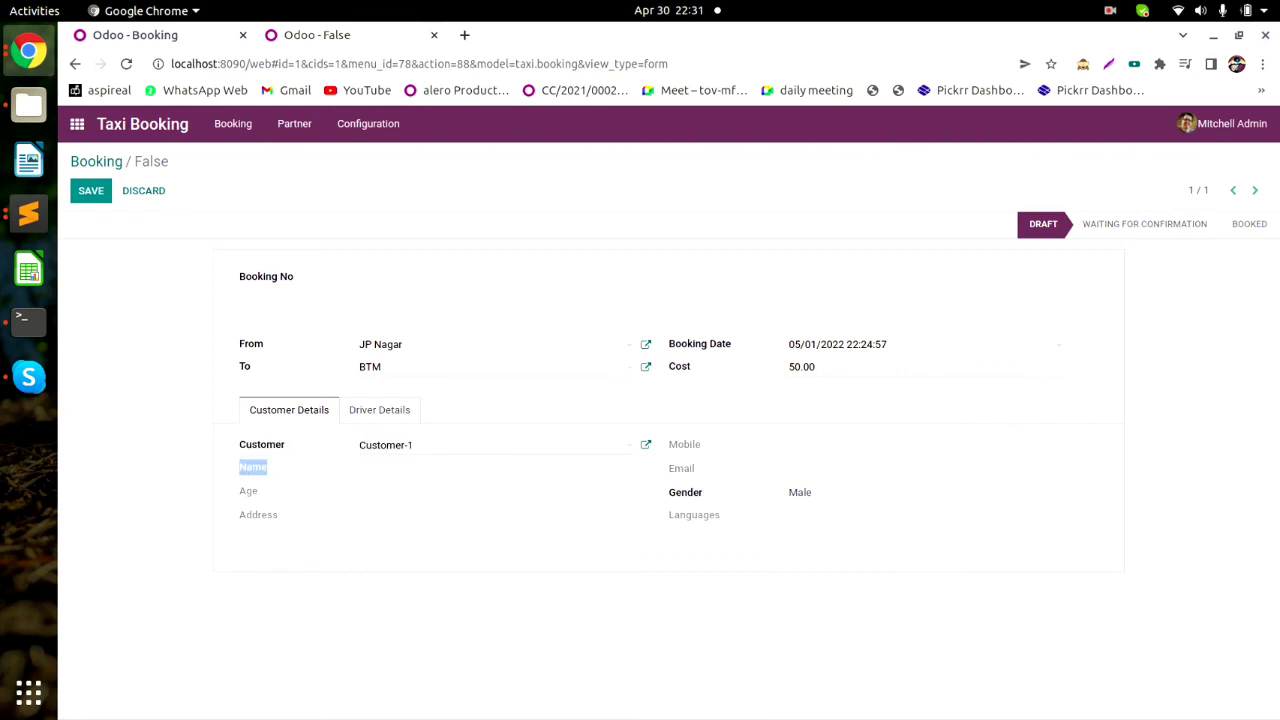
double_click(249, 491)
double_click(258, 515)
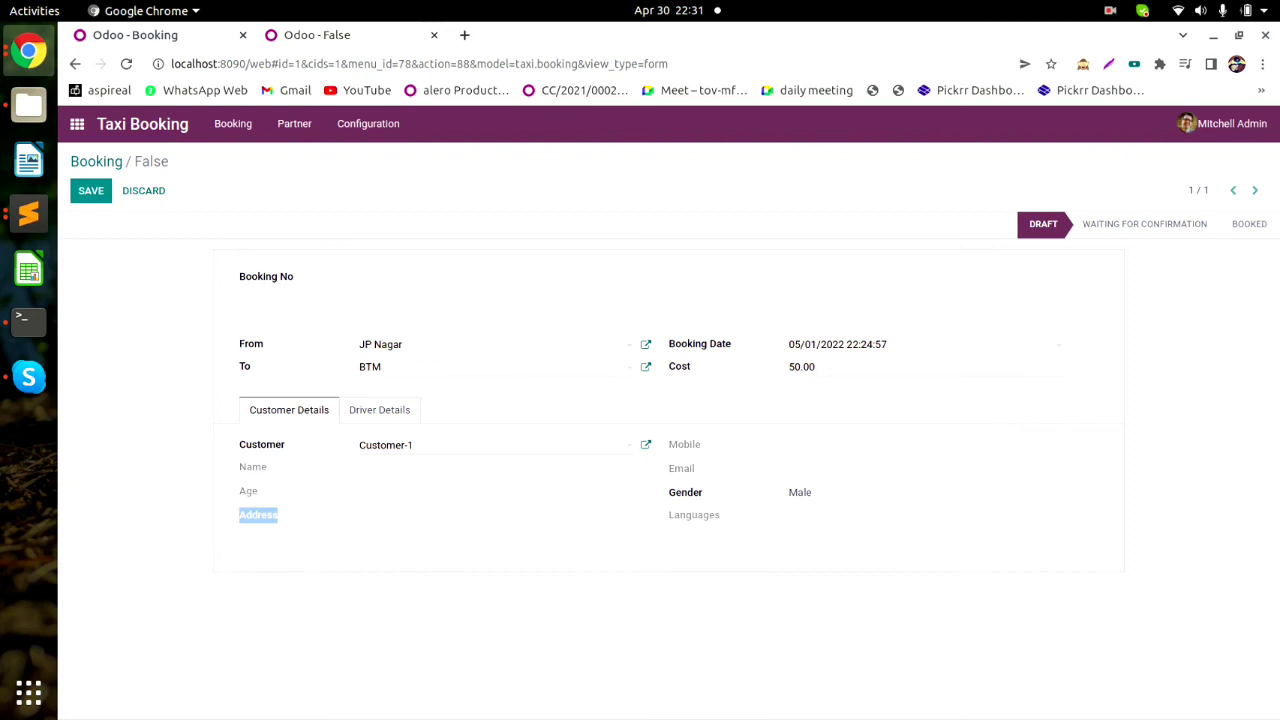
click(1110, 11)
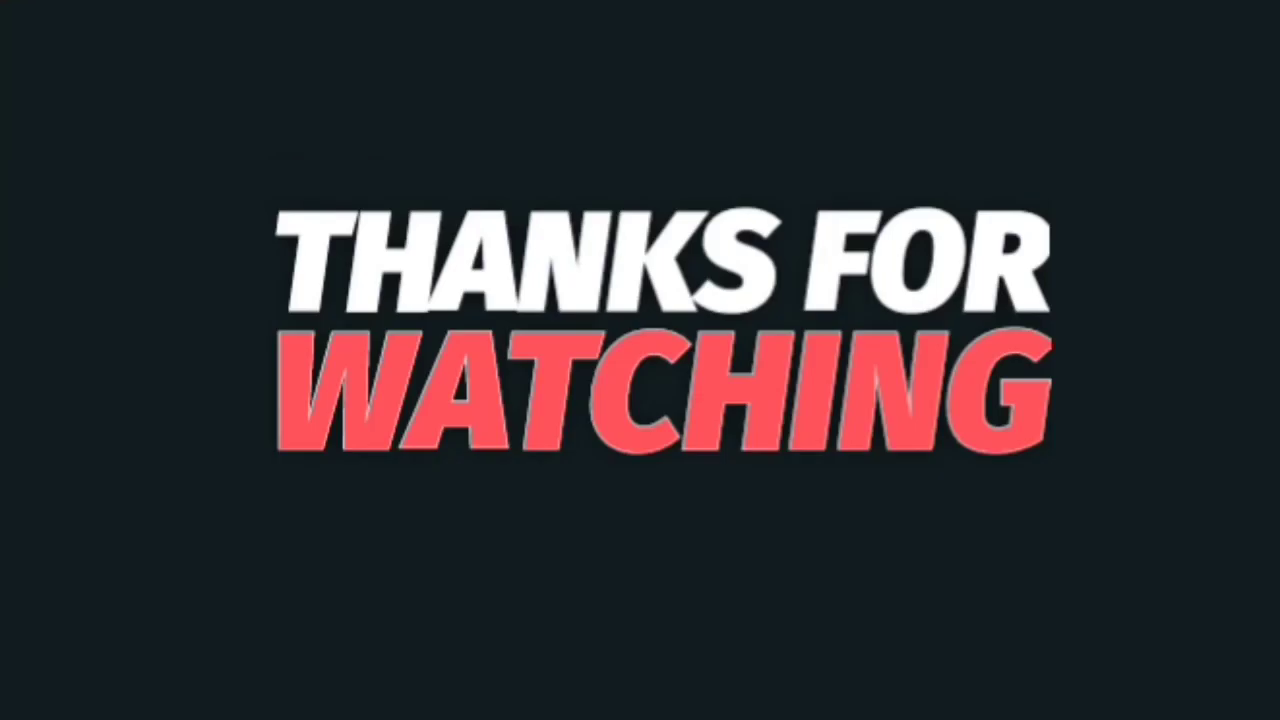